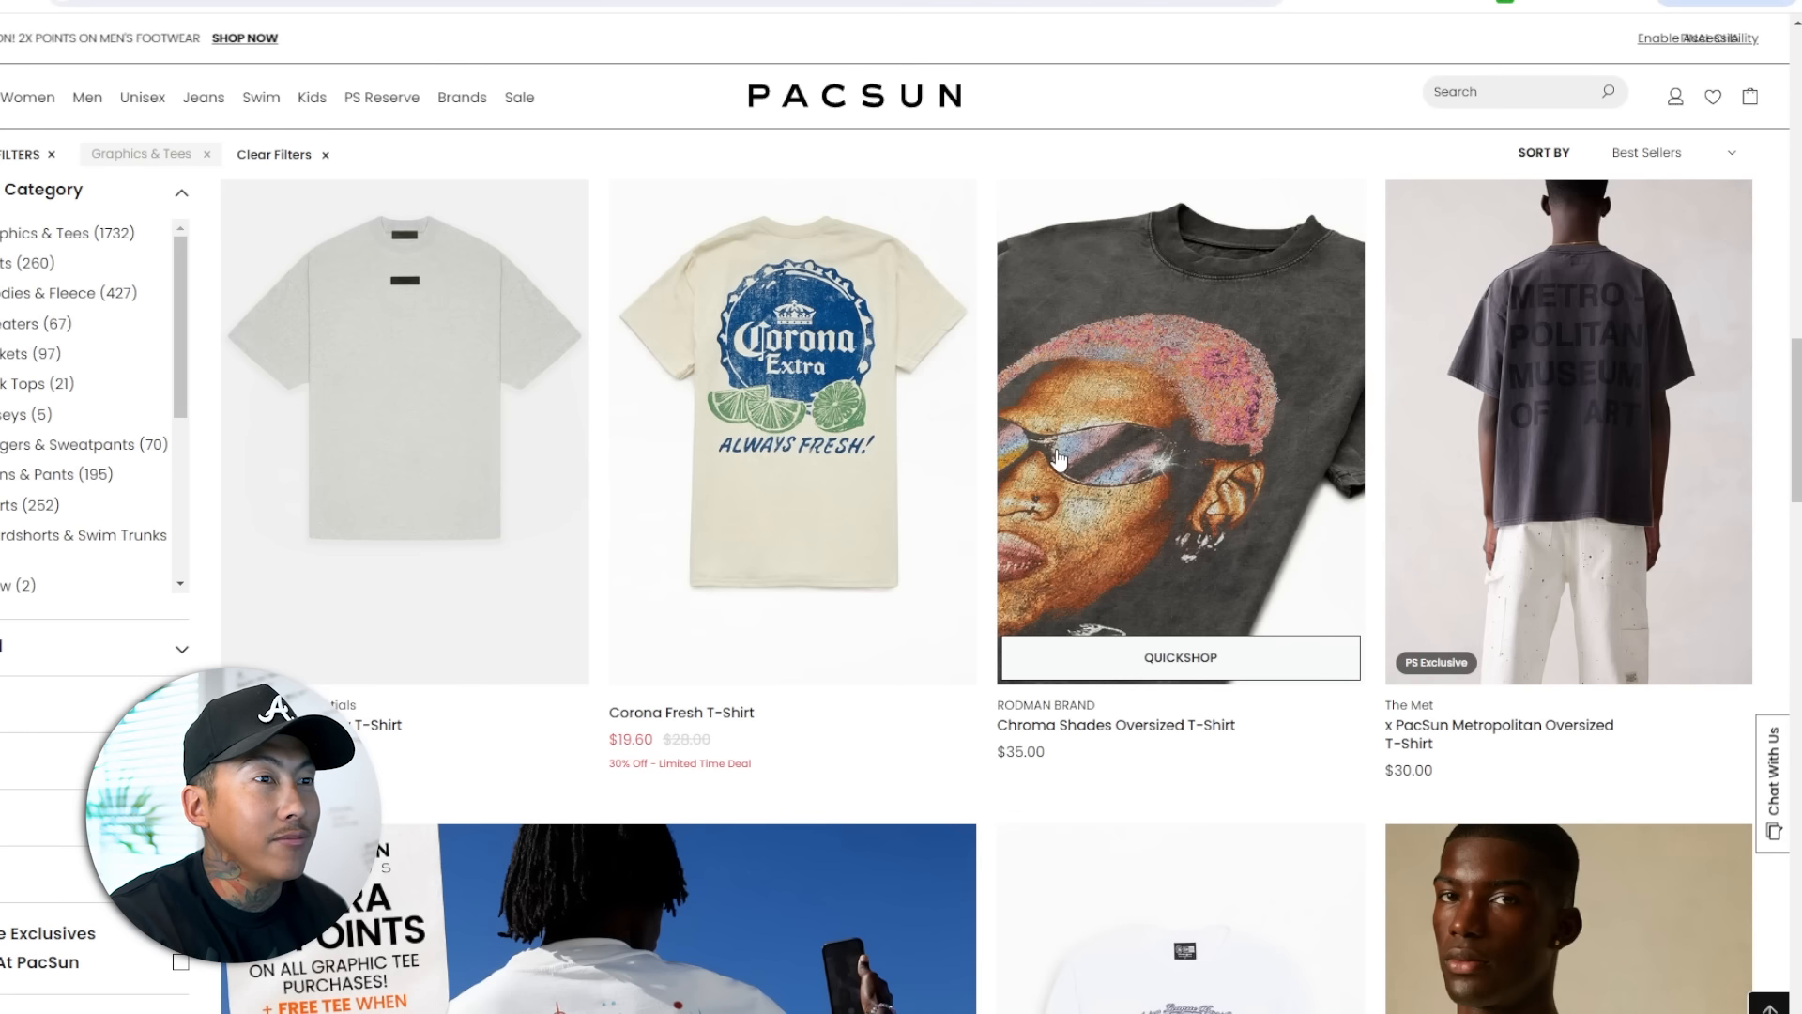
# - Open the Rodman Brand Chroma Shades Oversized T-Shirt product page and examine its graphic and details
pyautogui.rightClick(1106, 454)
pyautogui.press('Escape')
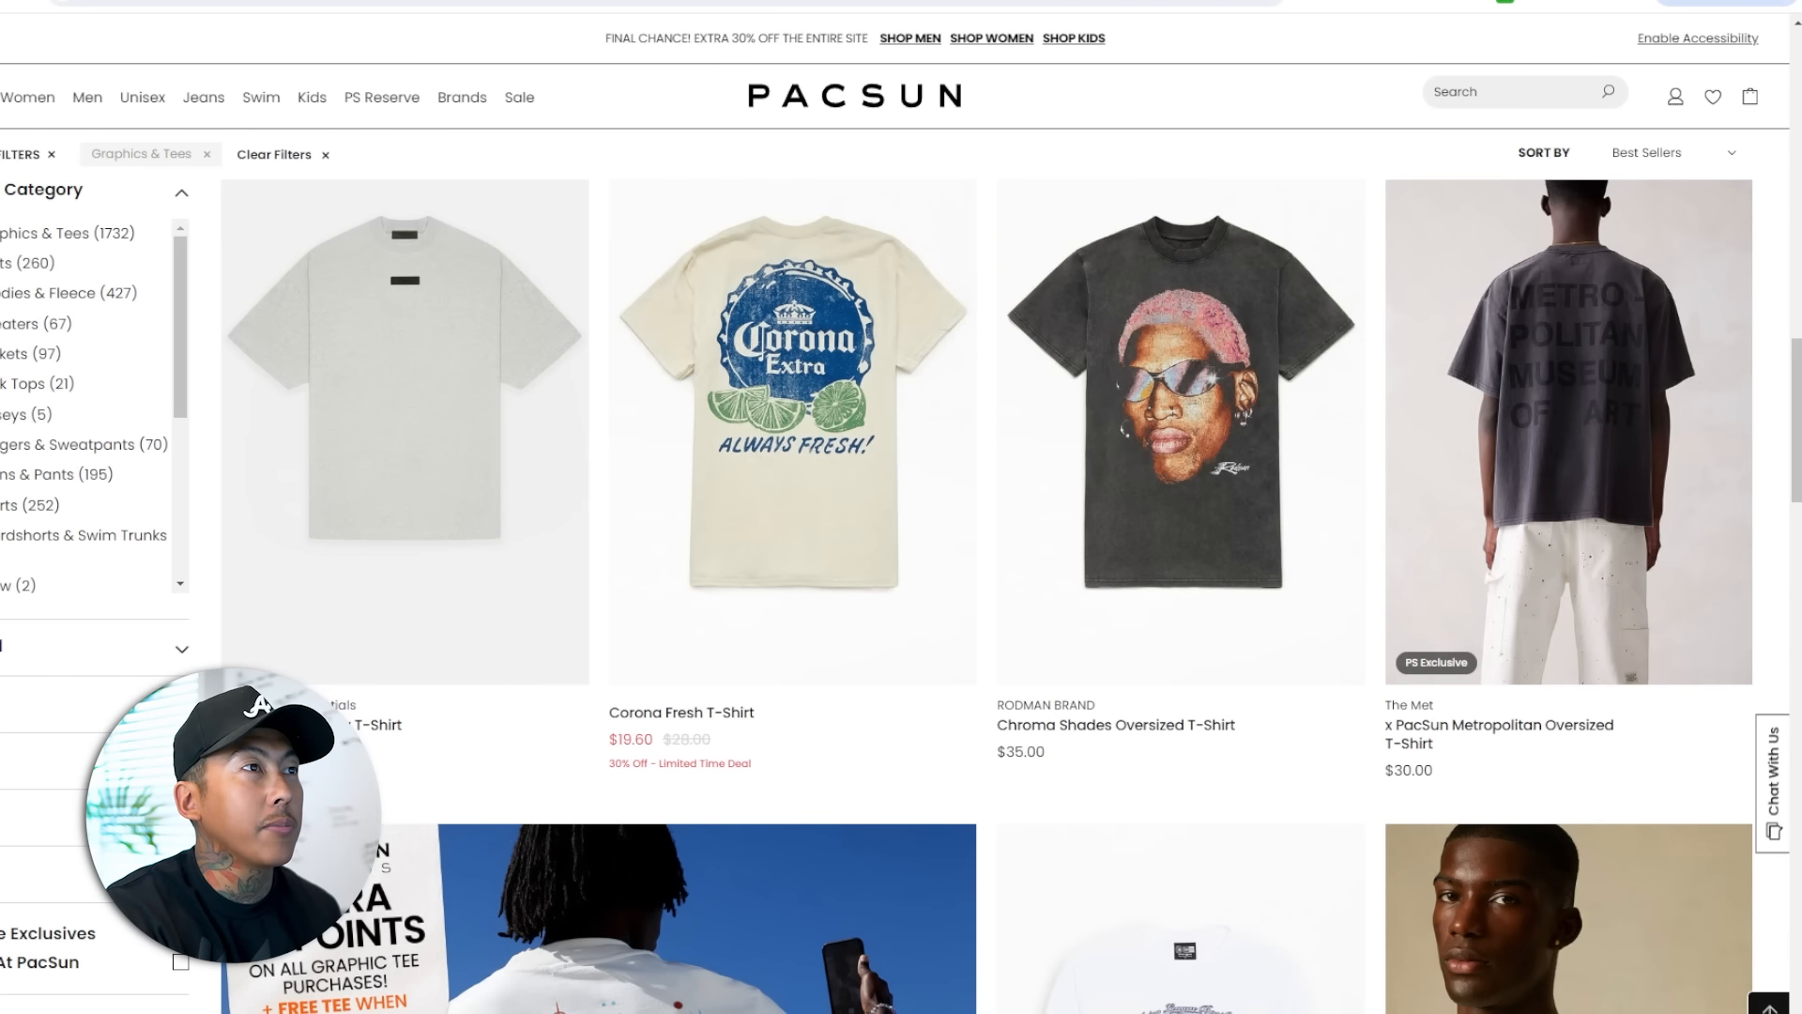
pyautogui.click(1106, 453)
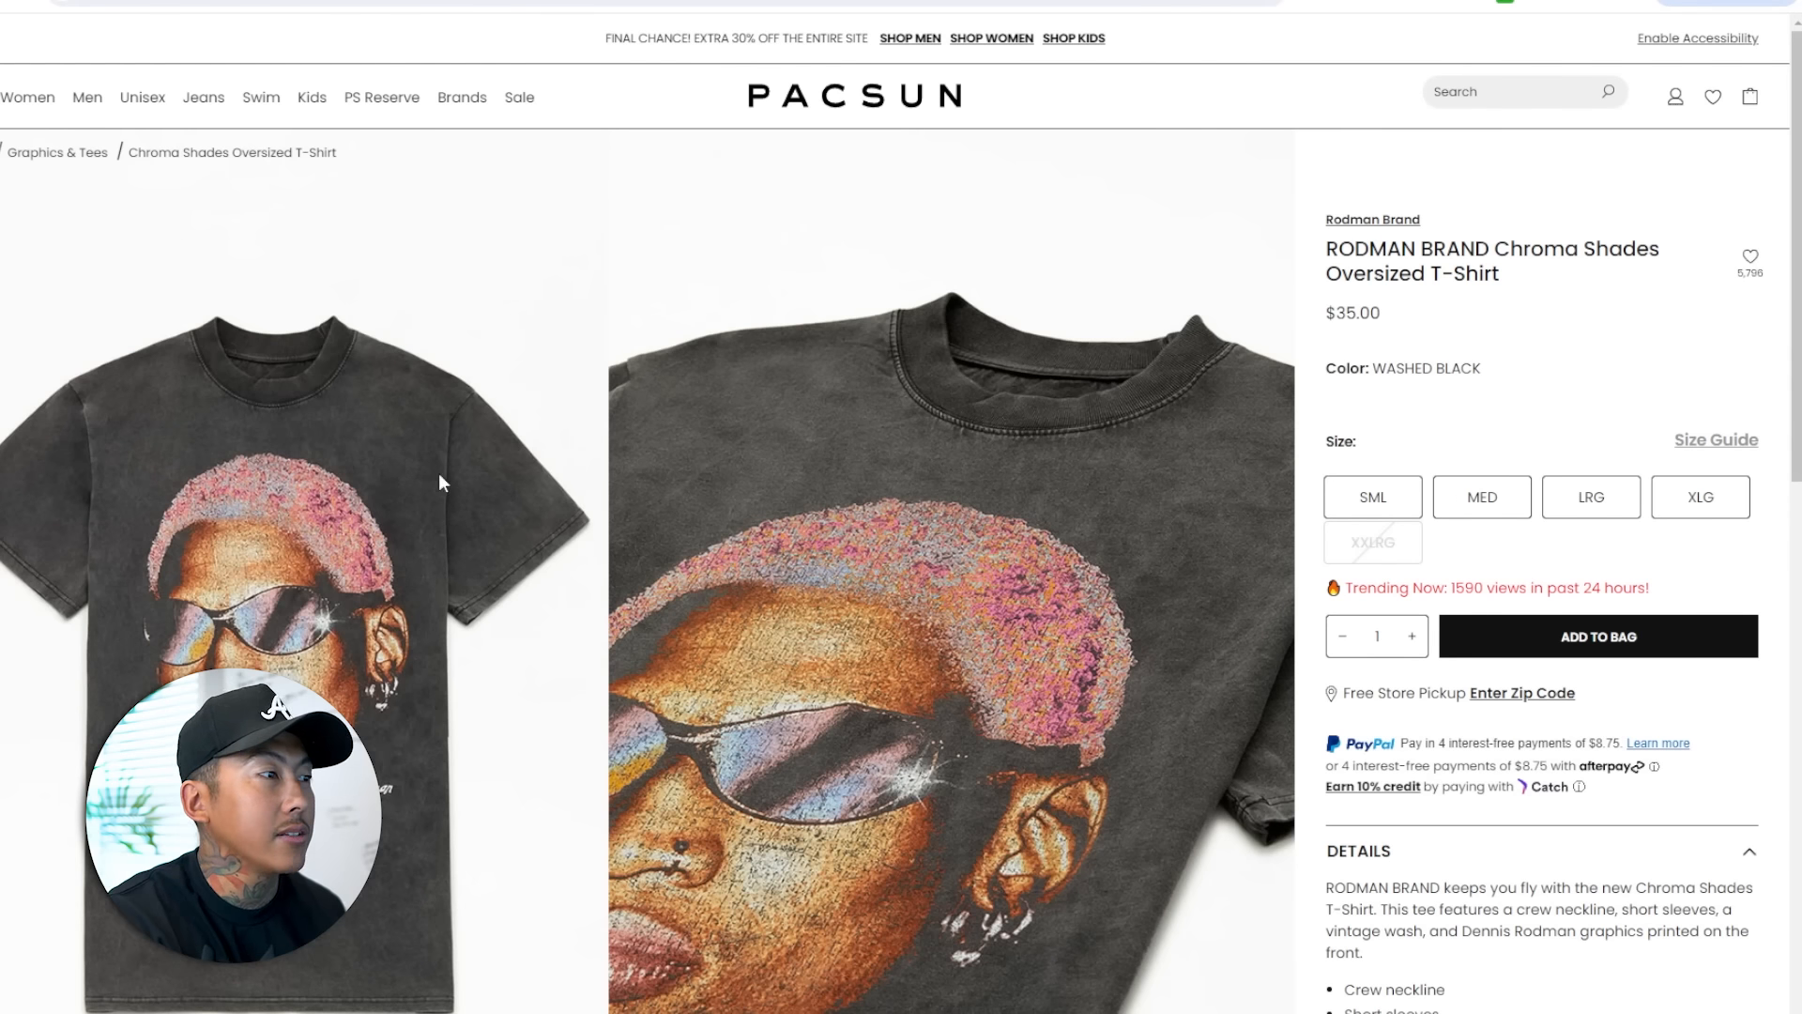
pyautogui.scroll(-5, 725, 325)
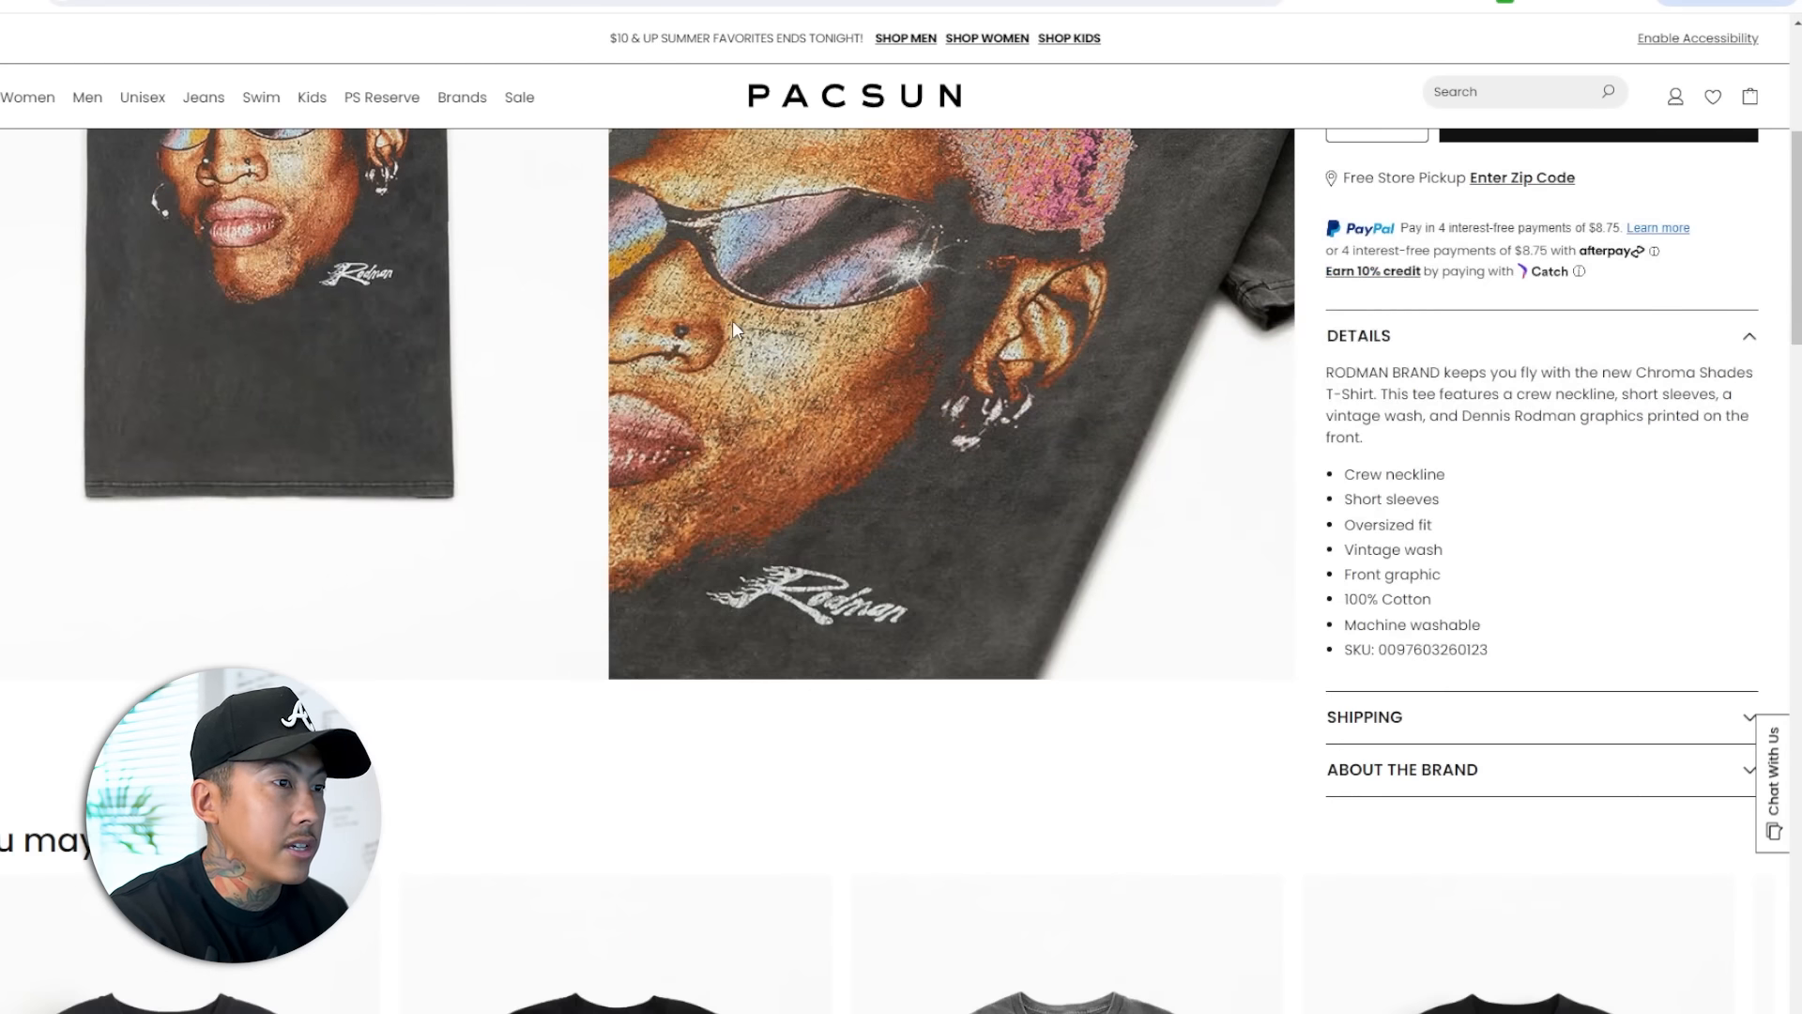
pyautogui.scroll(5, 628, 674)
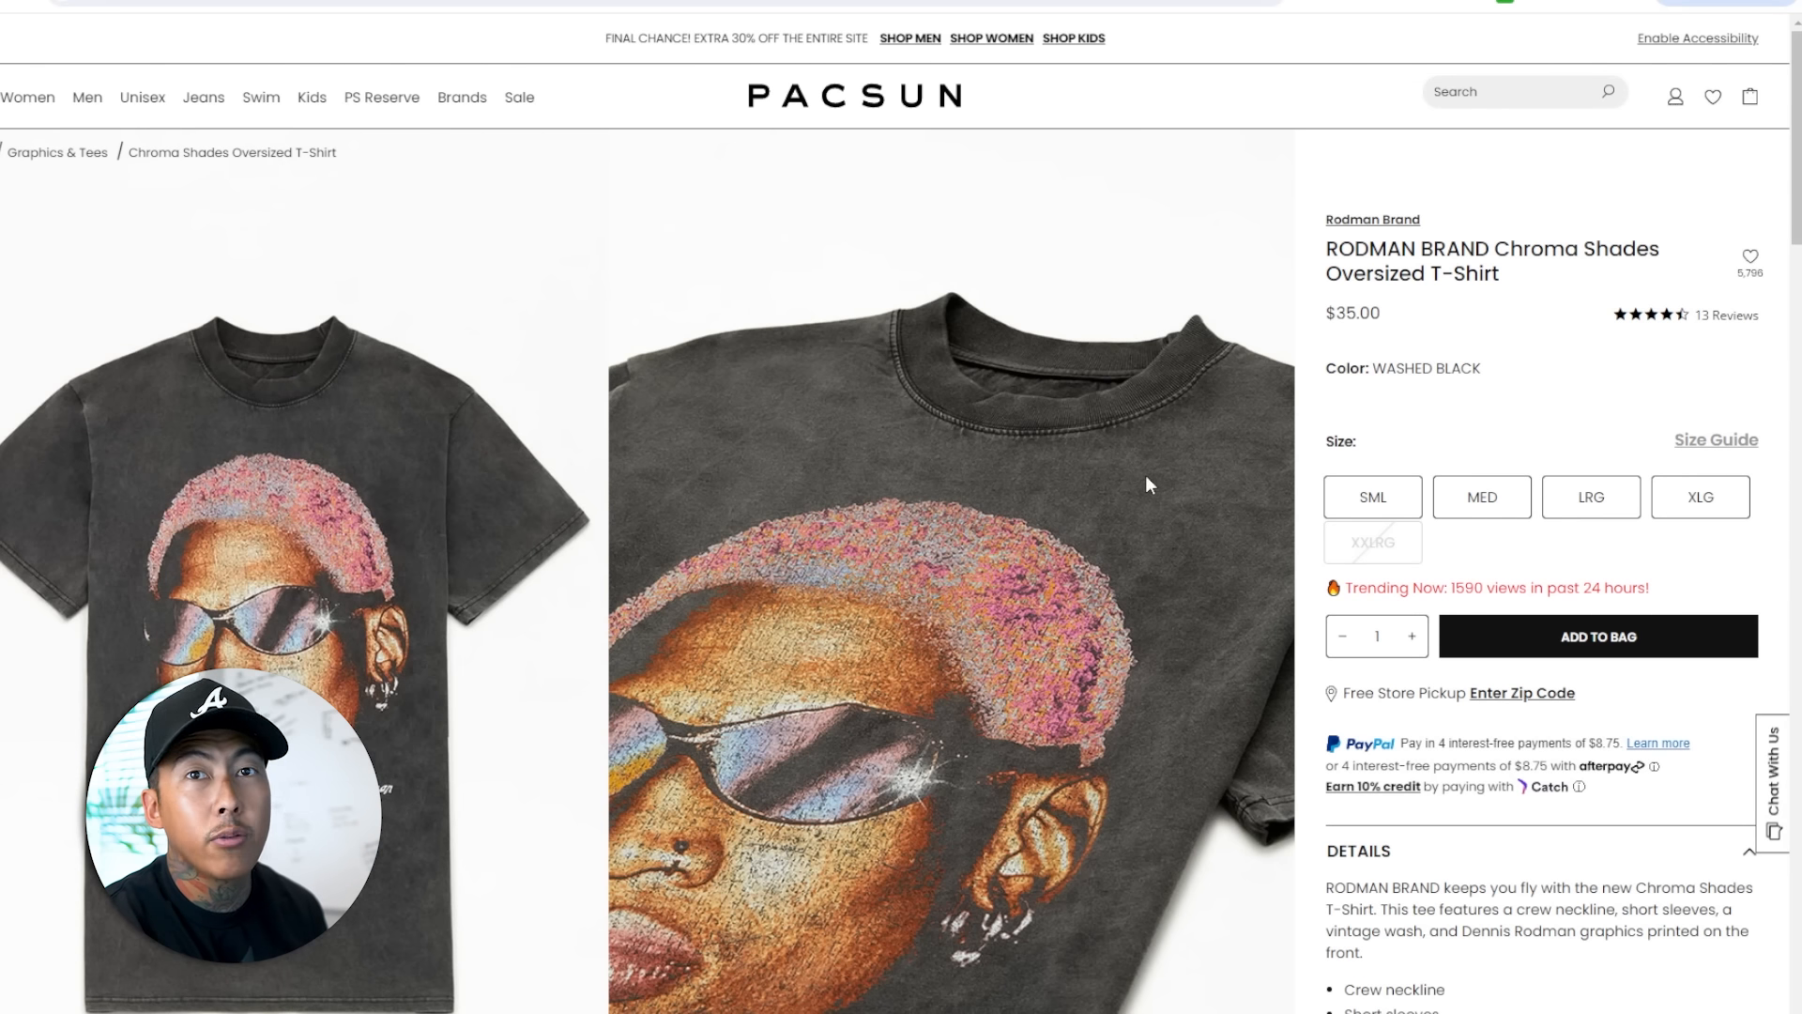
# - Switch to Photoshop, set the new document to 16 inches wide by 20 inches high, and open its resolution for editing
pyautogui.moveTo(1502, 0); pyautogui.dragTo(1385, 2)
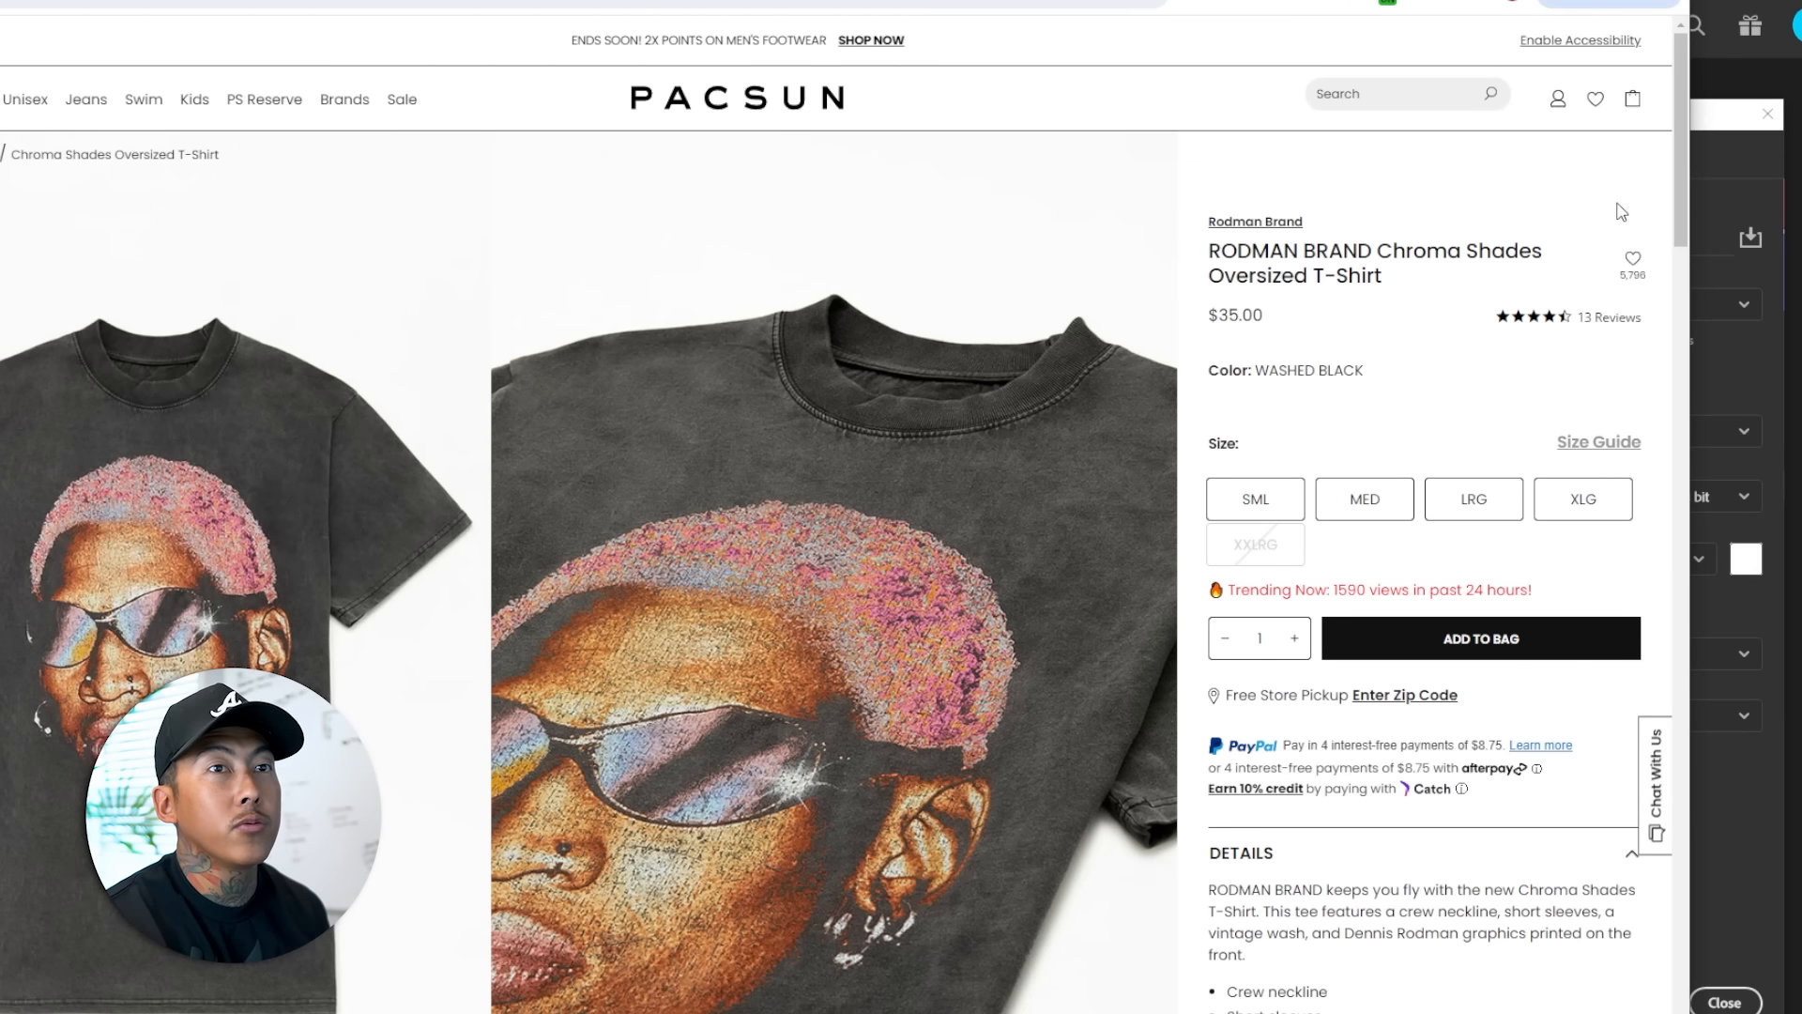
pyautogui.click(1744, 153)
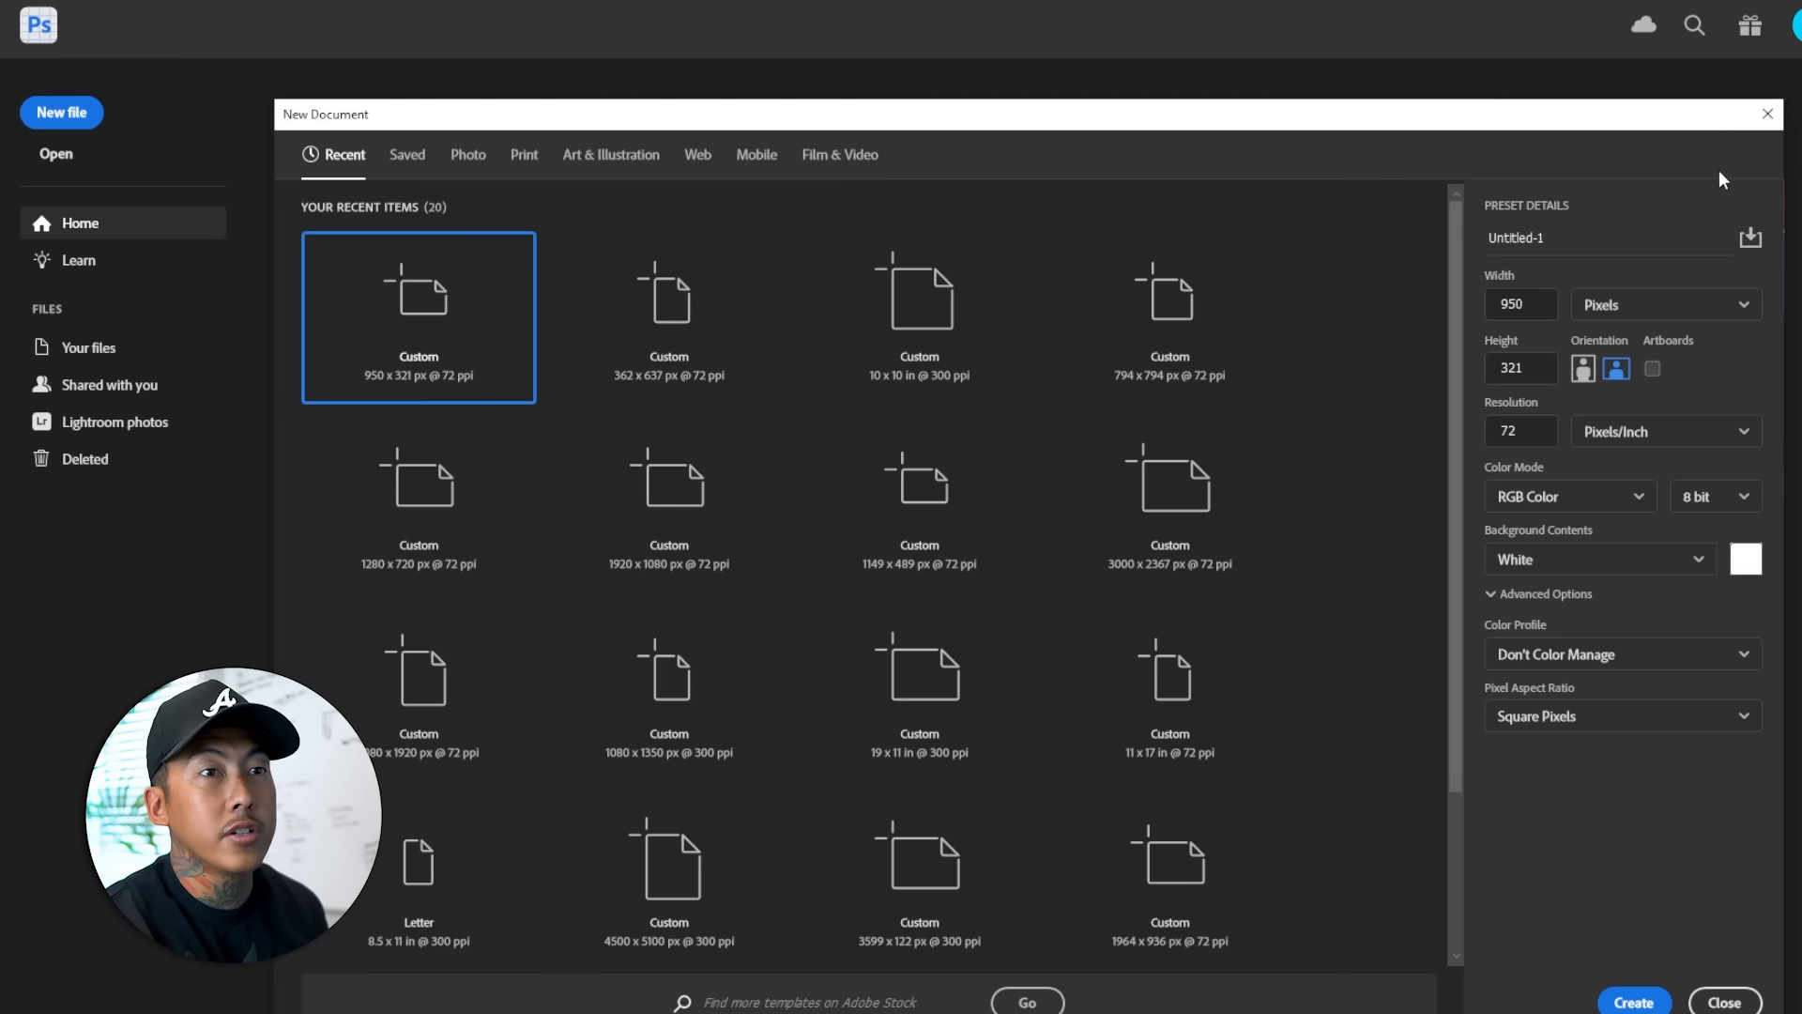
pyautogui.click(1704, 303)
pyautogui.click(1746, 376)
pyautogui.click(1502, 310)
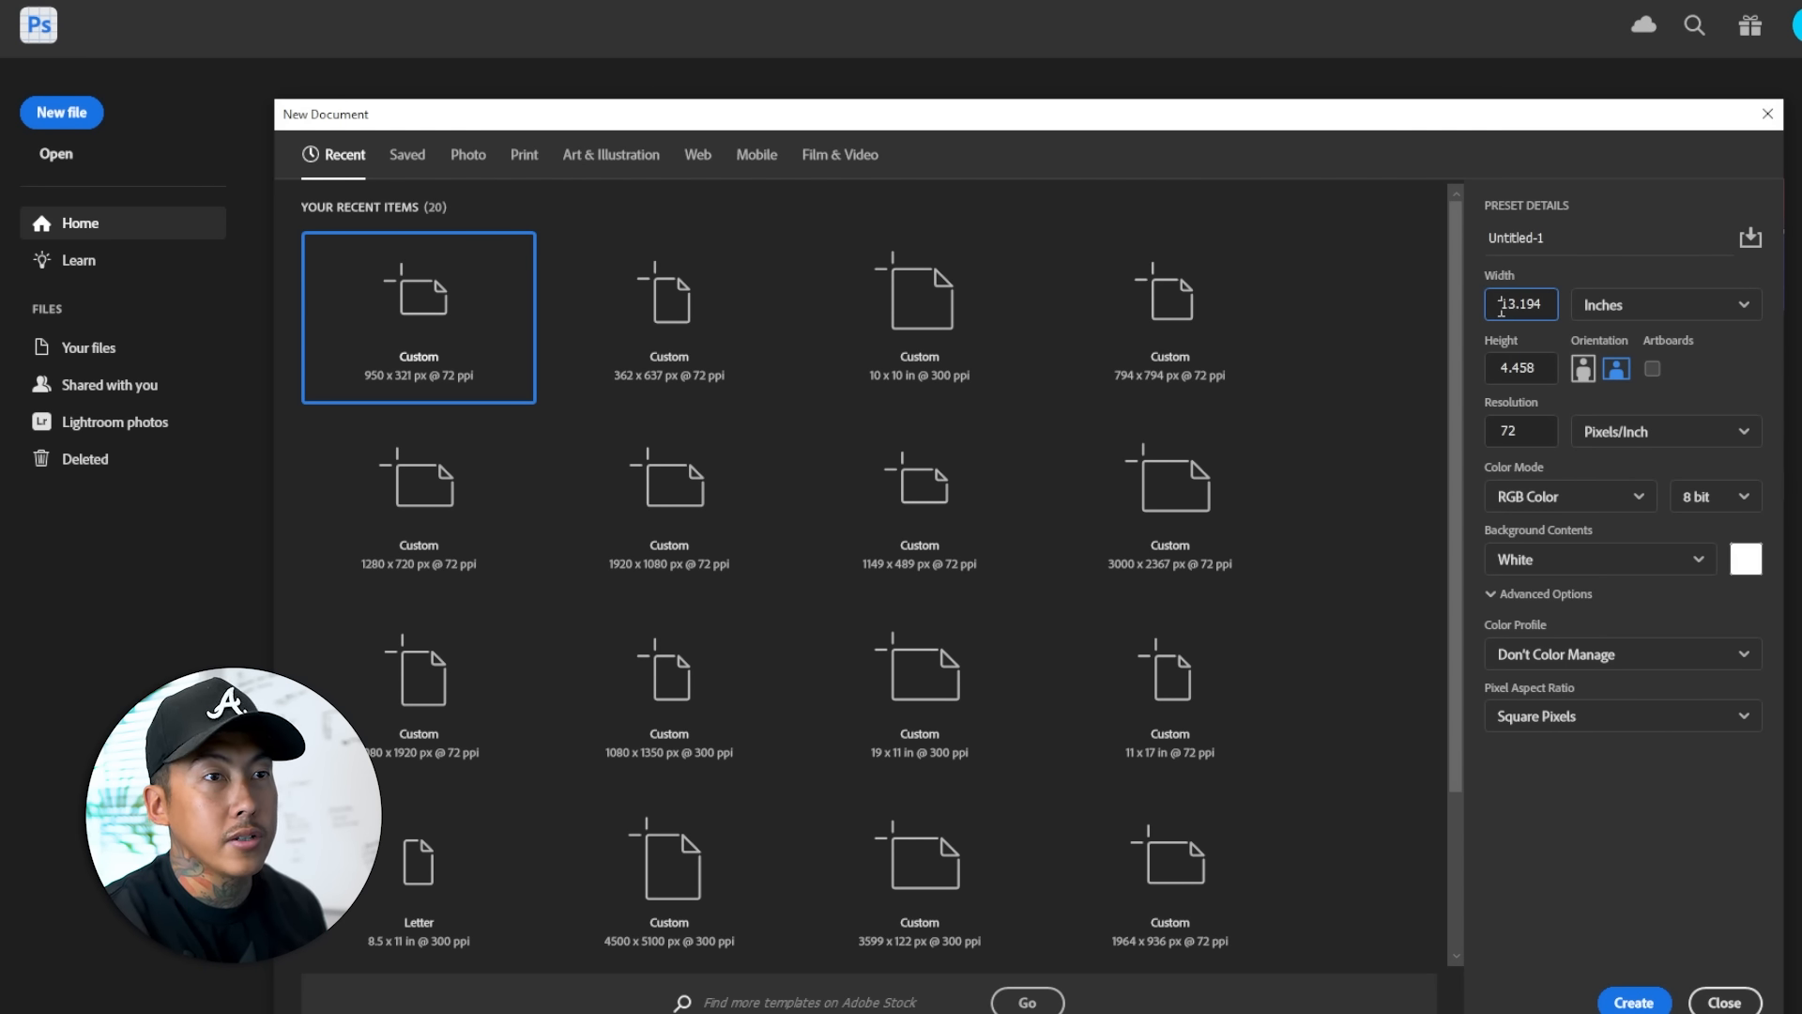
pyautogui.doubleClick(1502, 304)
pyautogui.write('16')
pyautogui.press('Tab')
pyautogui.write('20')
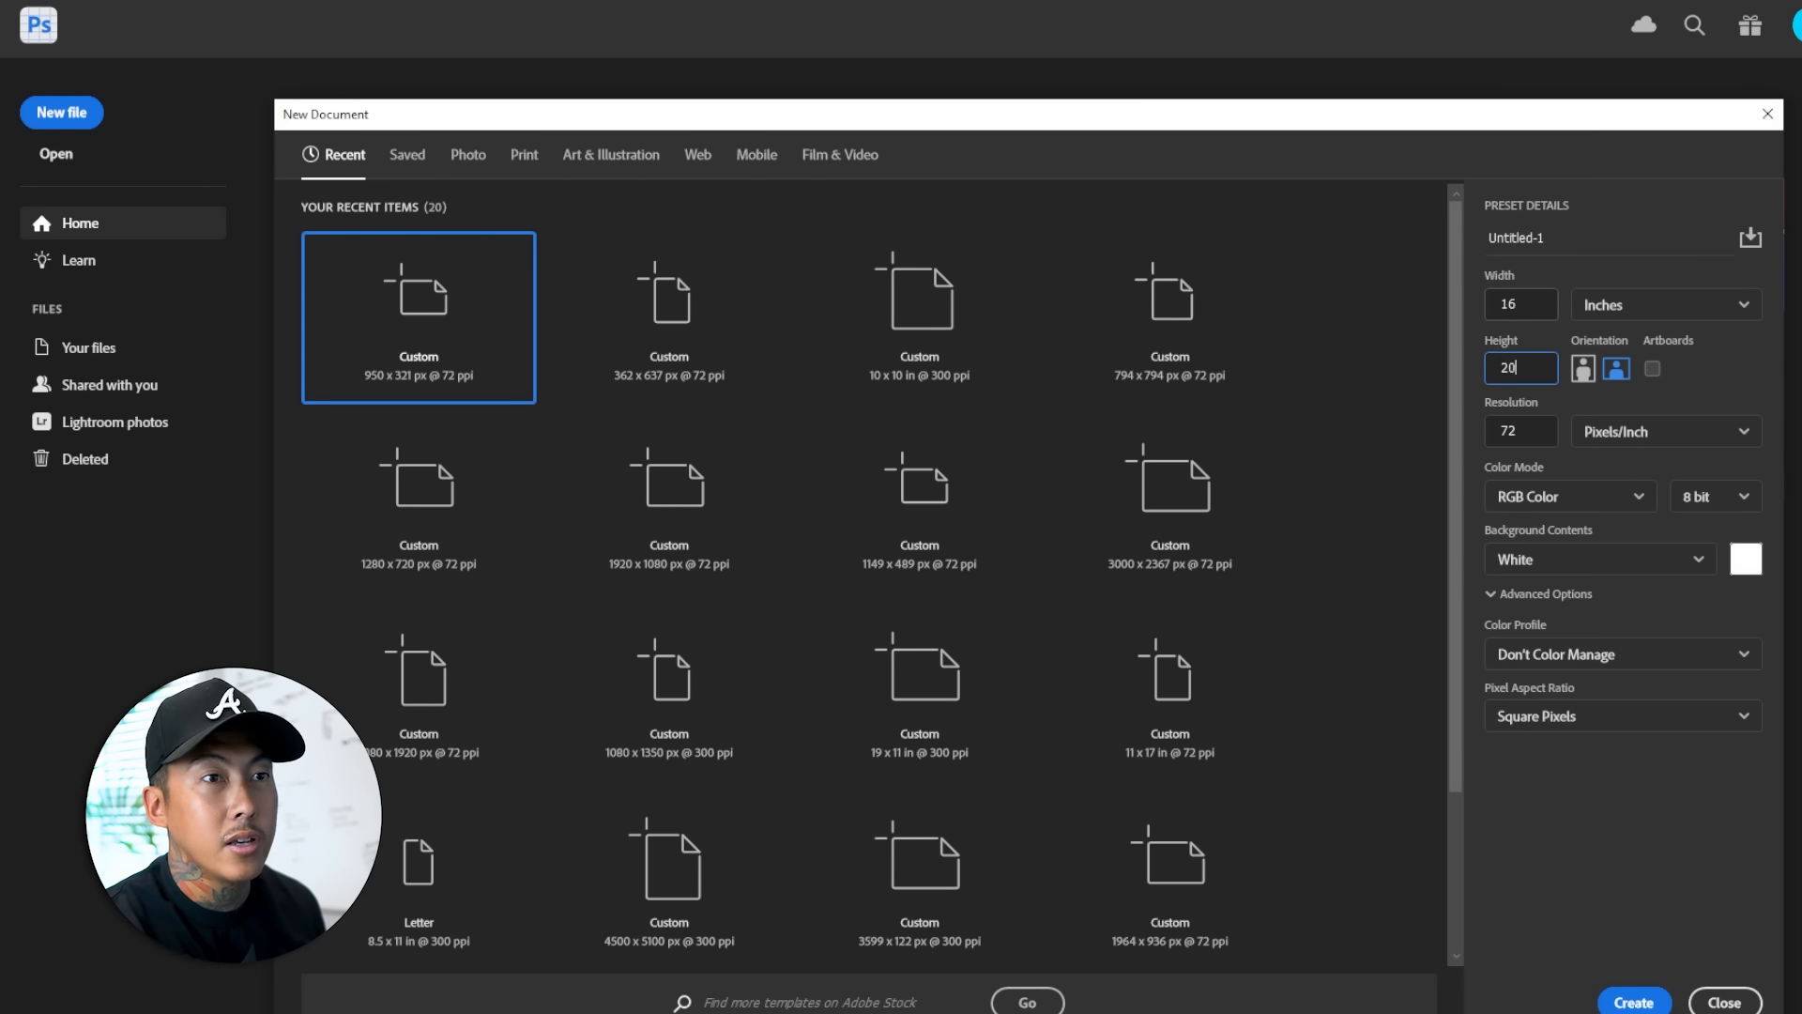
pyautogui.doubleClick(1511, 432)
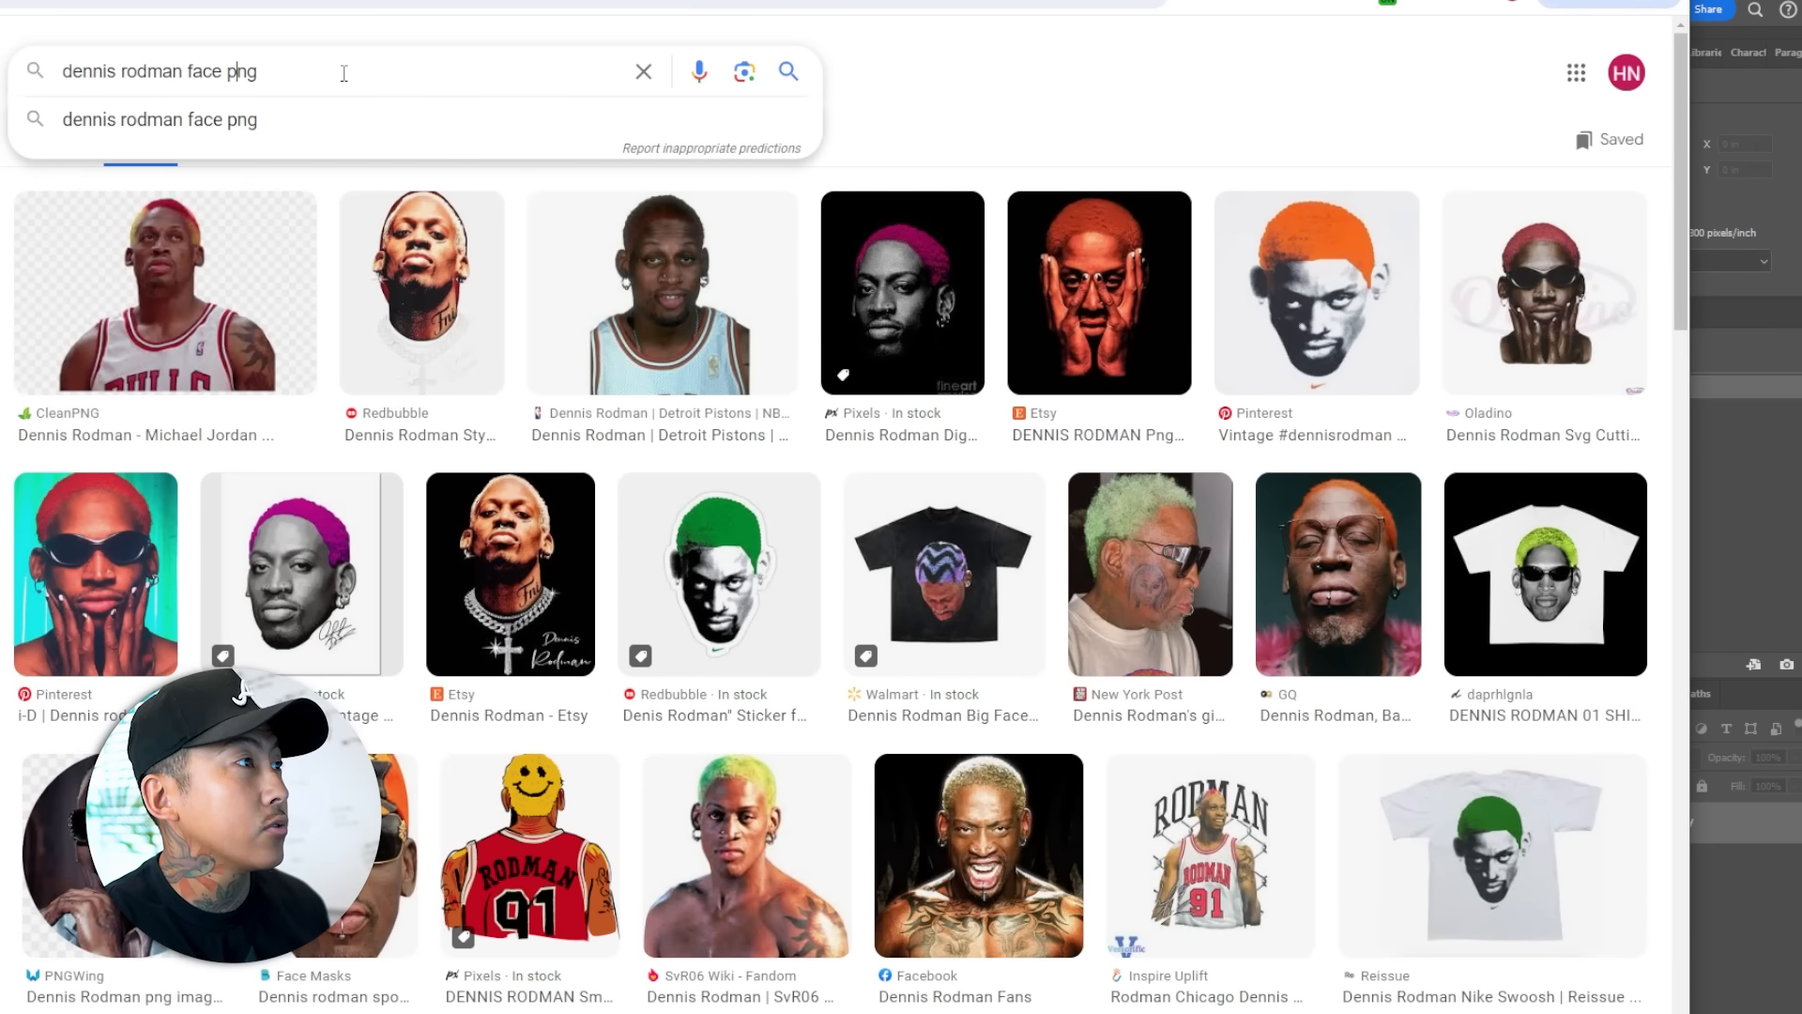
# - Filter the Google Images results for "dennis rodman face png" to large images
pyautogui.click(1009, 70)
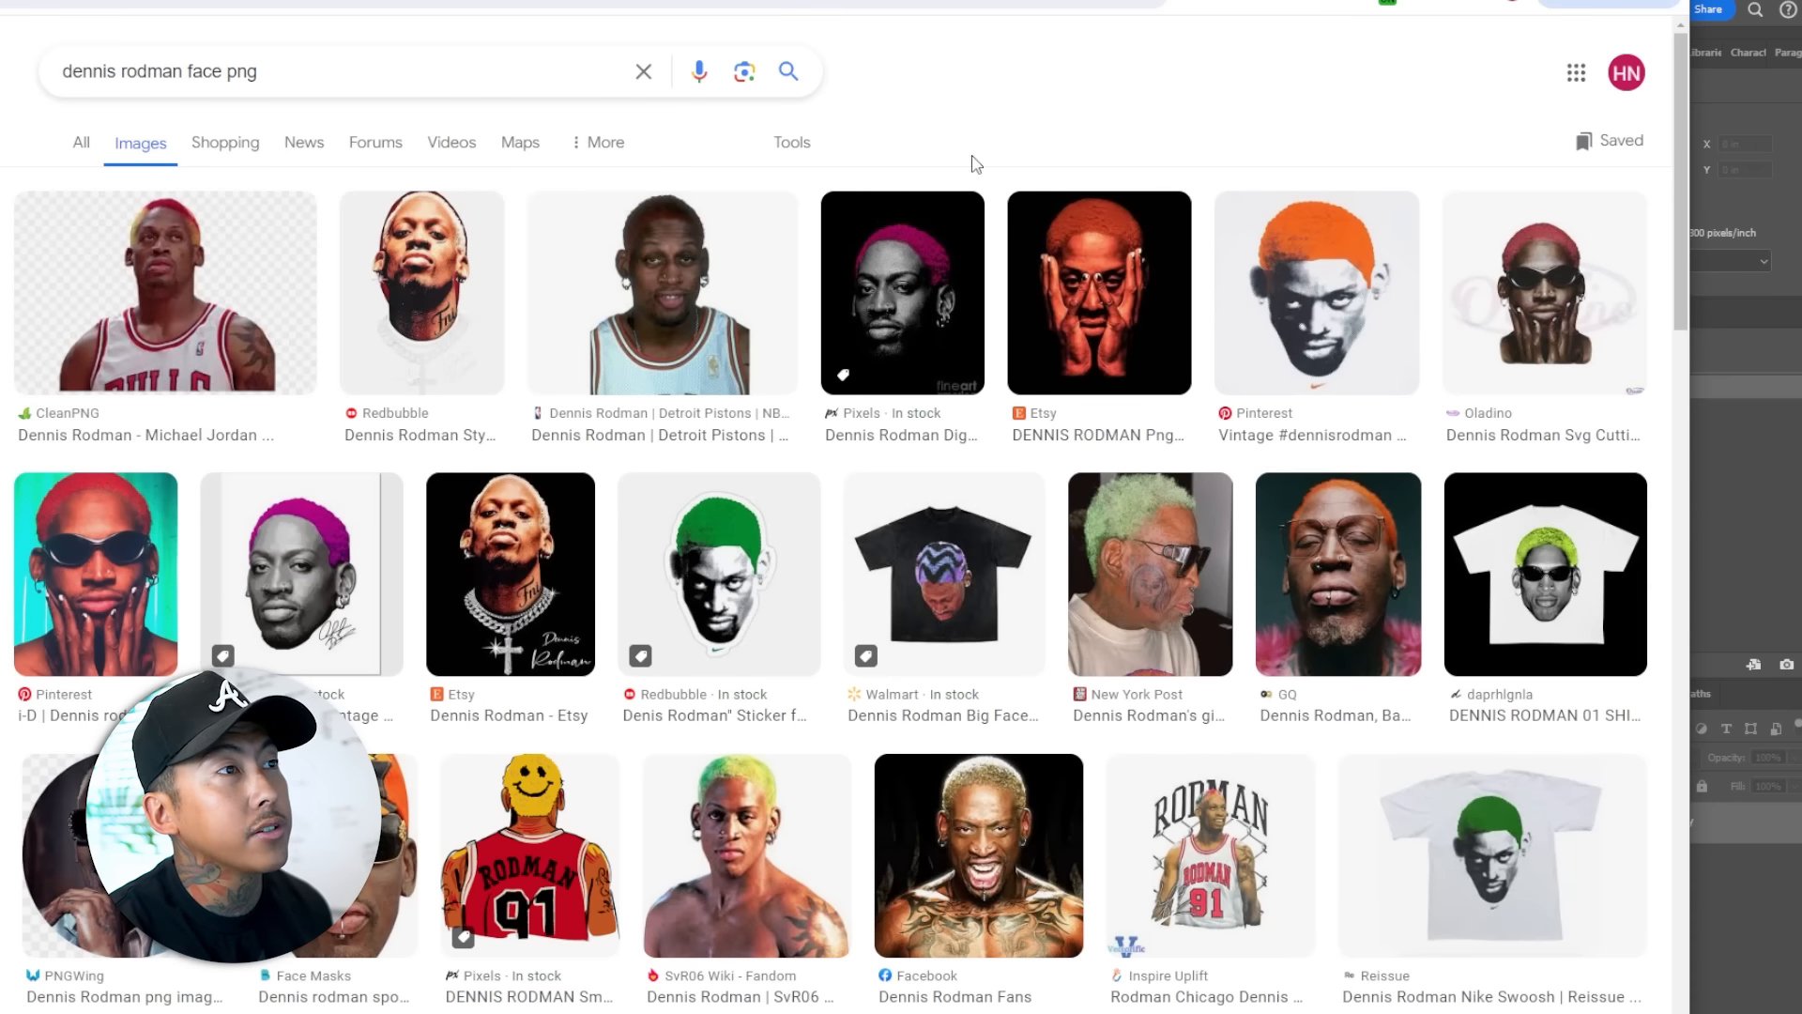
pyautogui.click(812, 150)
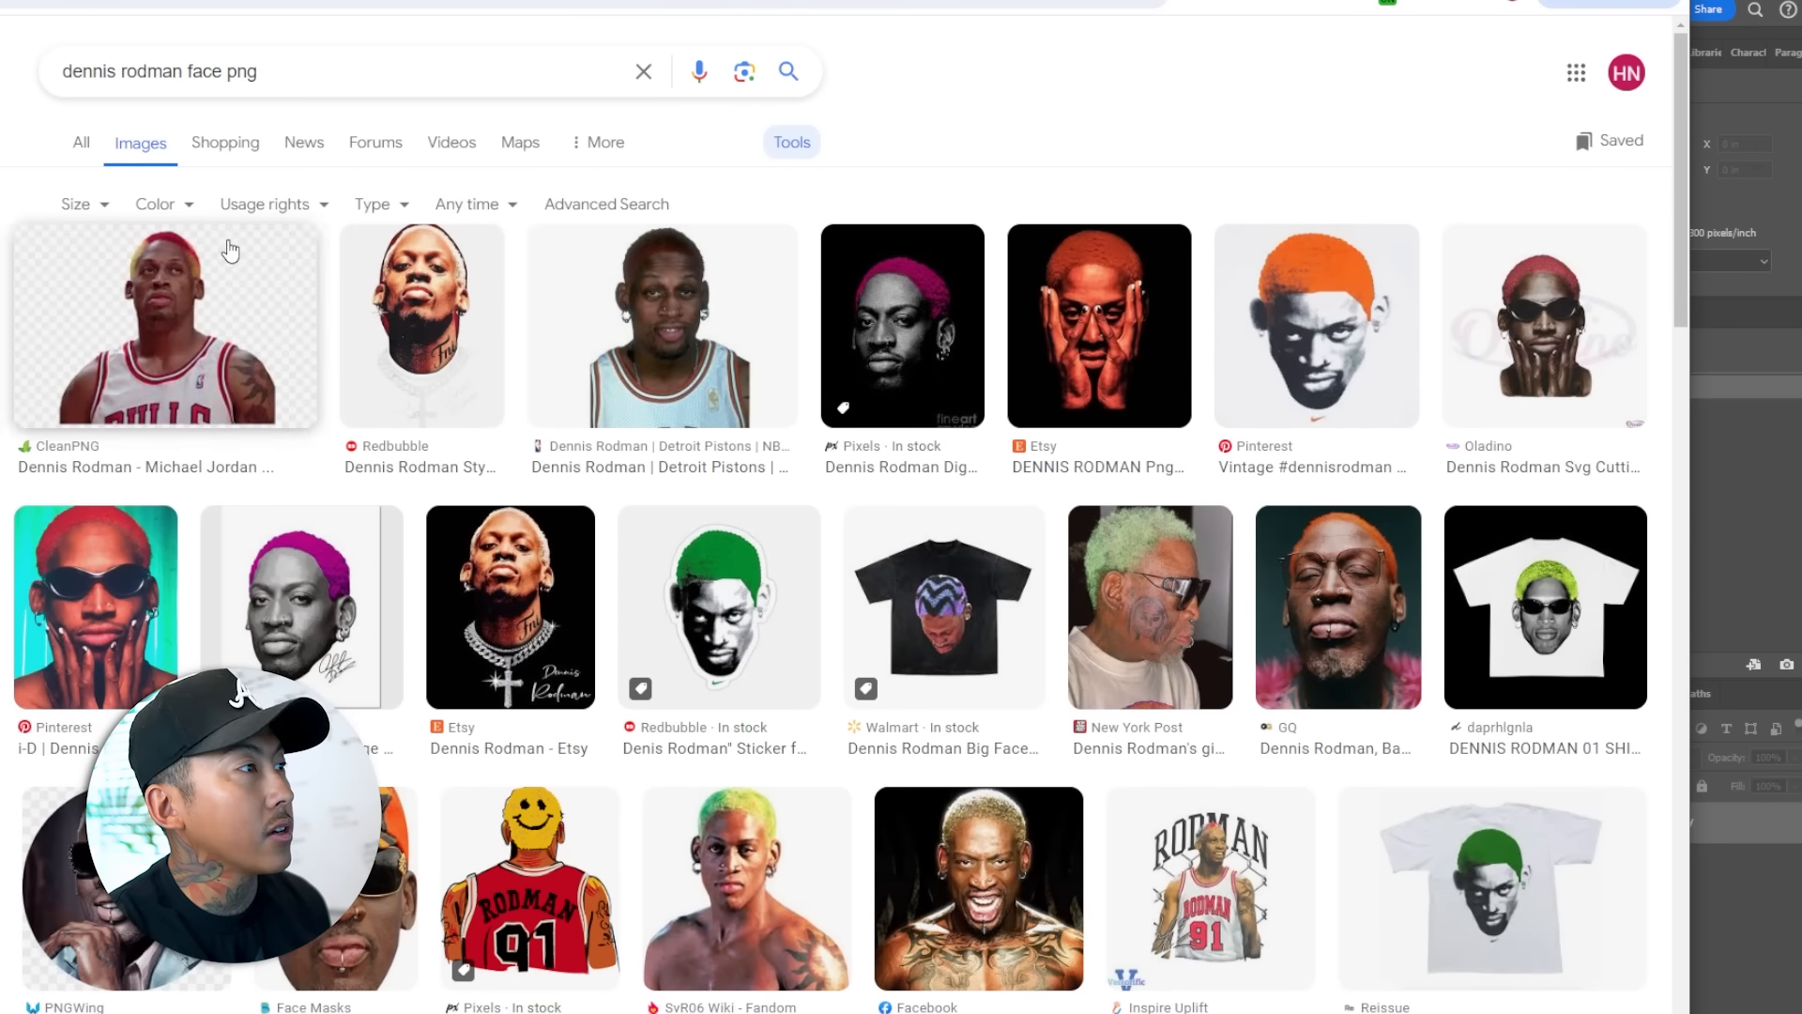
pyautogui.click(82, 212)
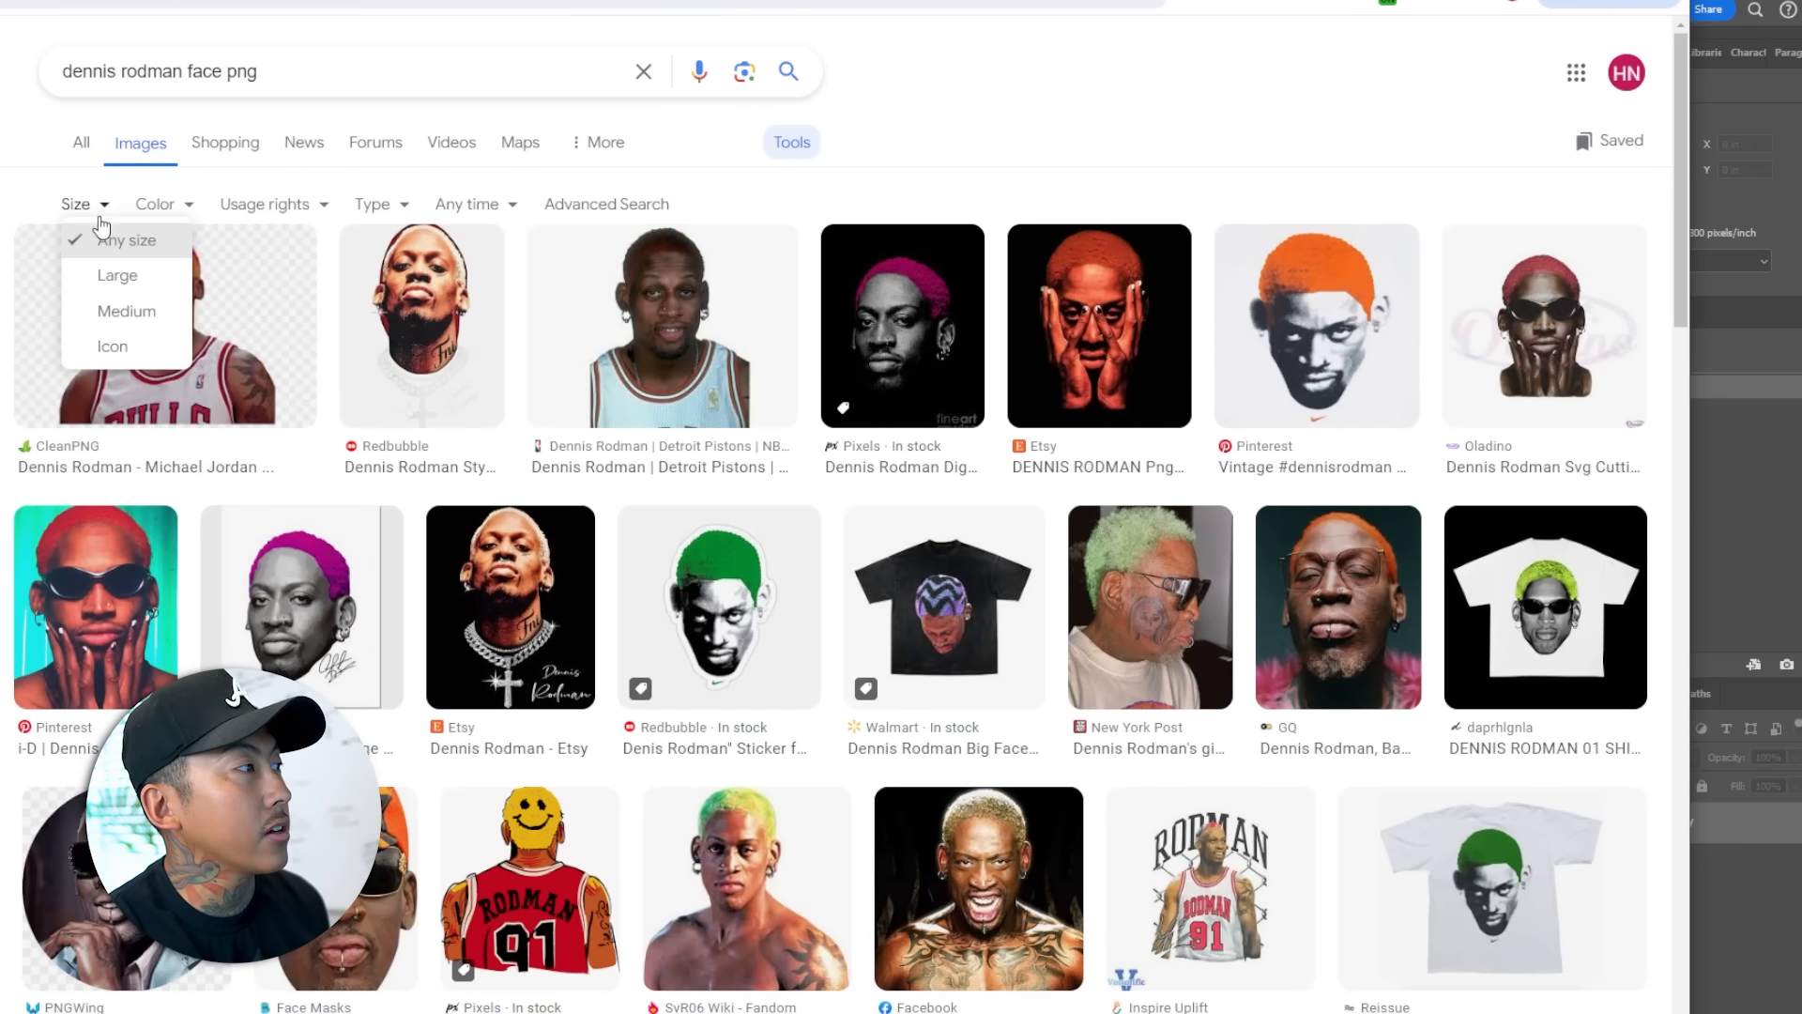
pyautogui.click(117, 276)
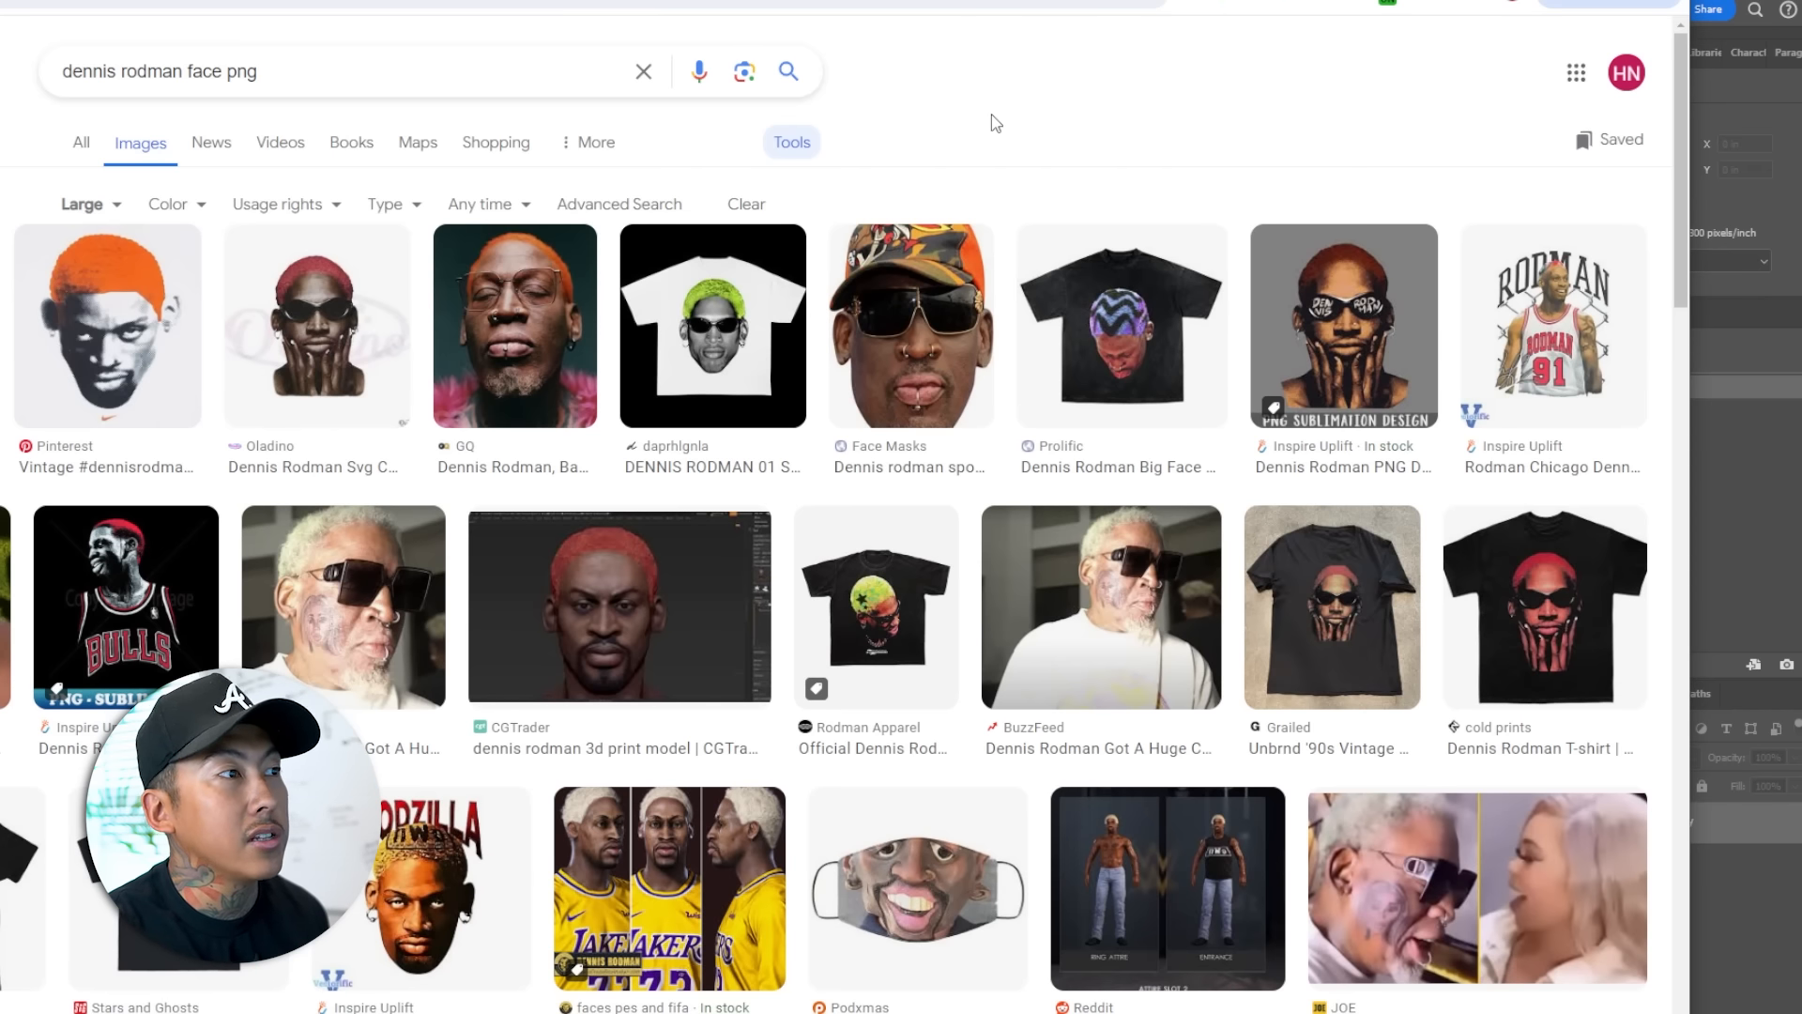
# - Compare the large Dennis Rodman images and open the GQ portrait with orange hair and glasses at full size in its own tab
pyautogui.click(1344, 321)
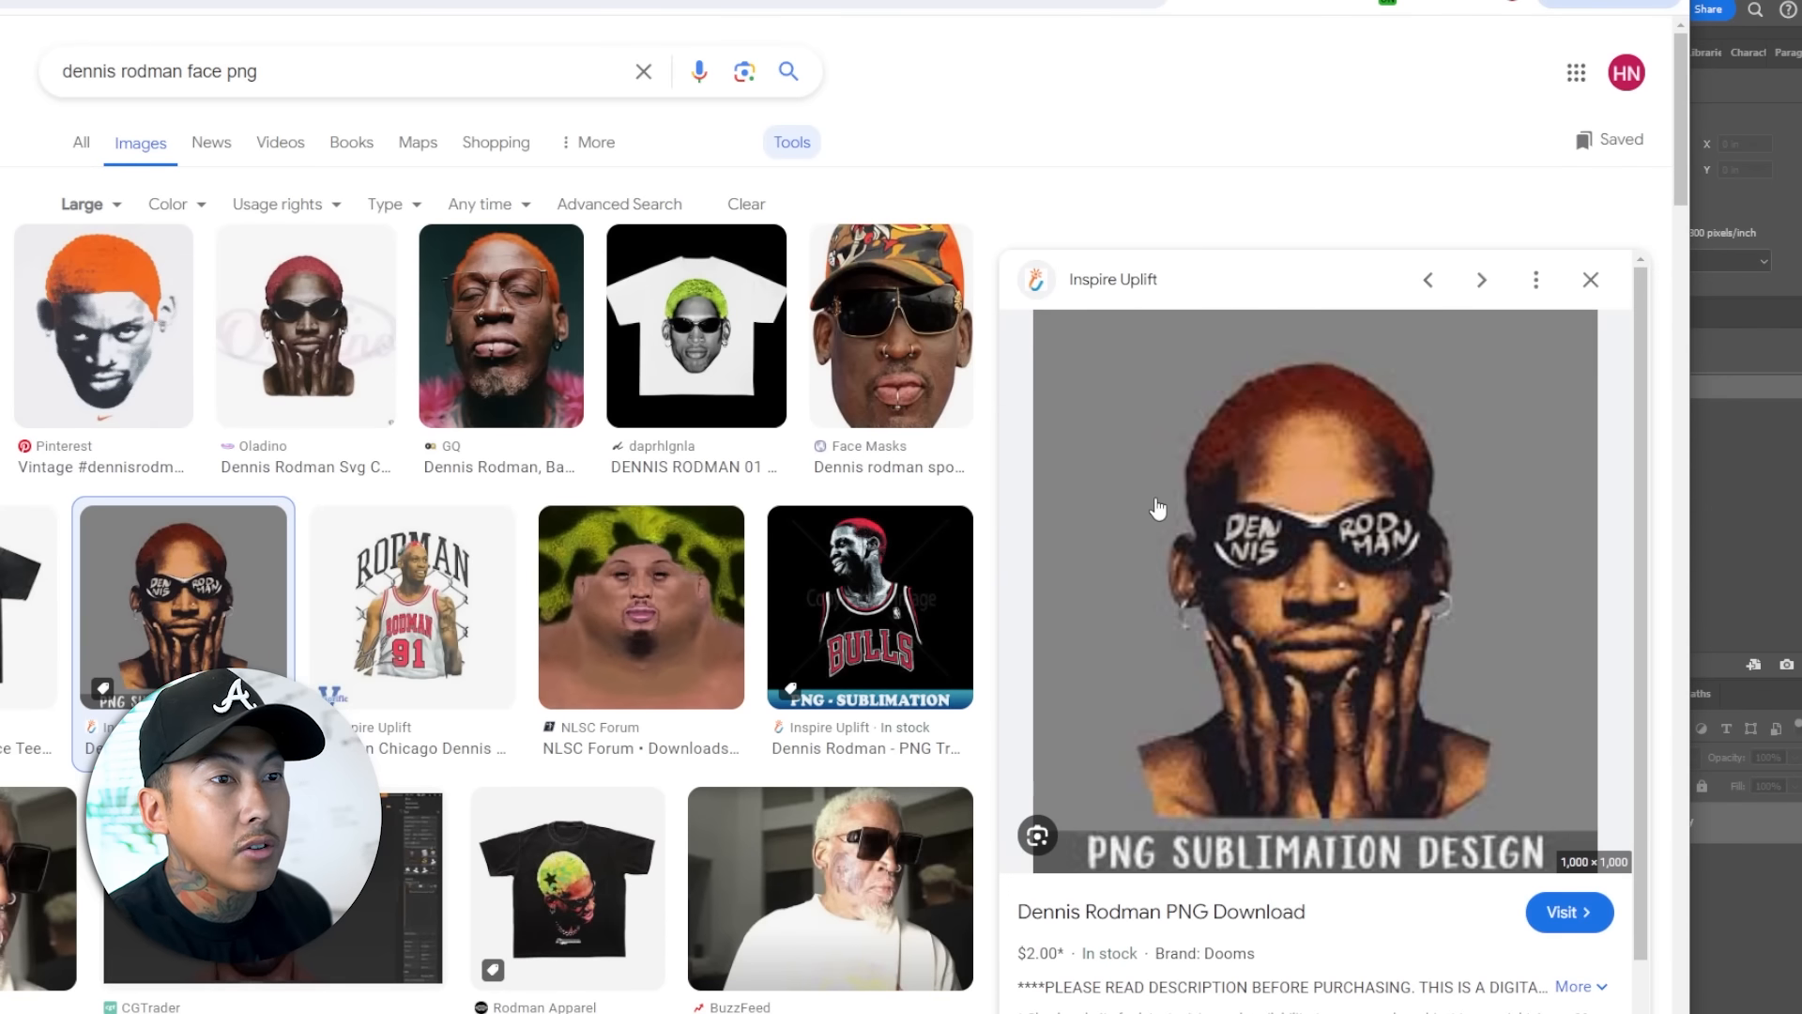
pyautogui.scroll(-2, 1361, 652)
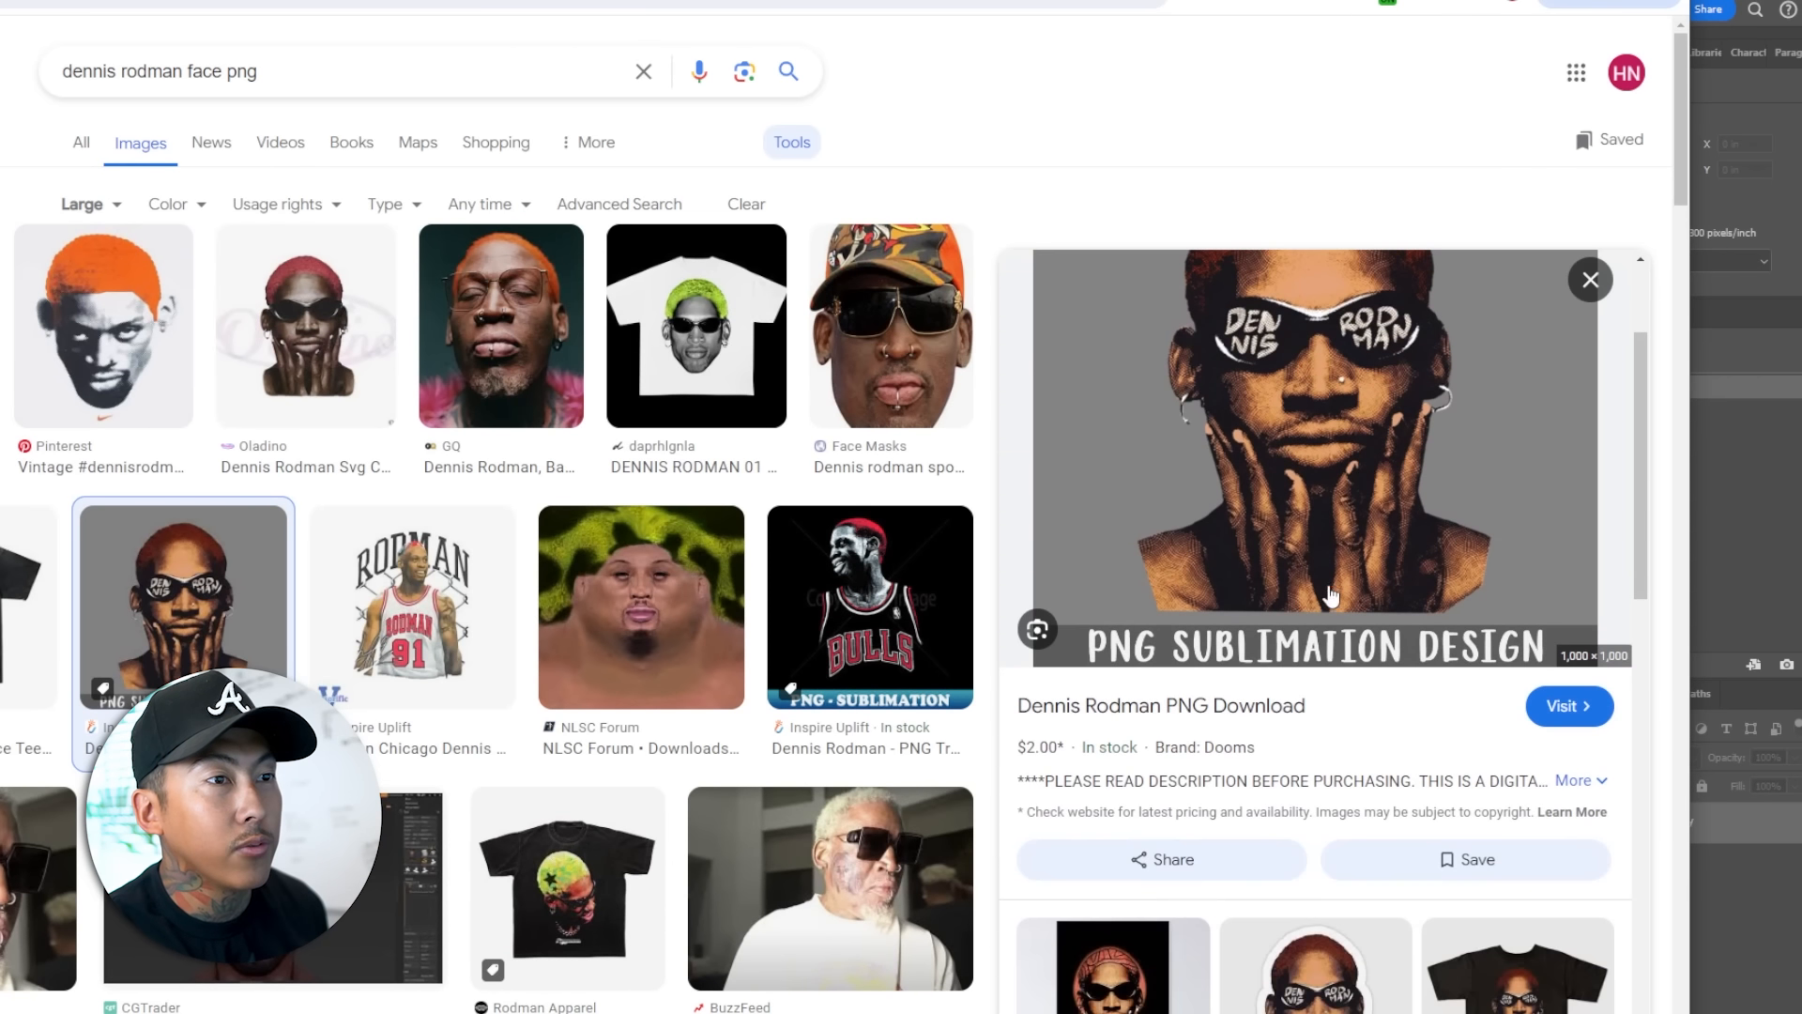
pyautogui.click(552, 374)
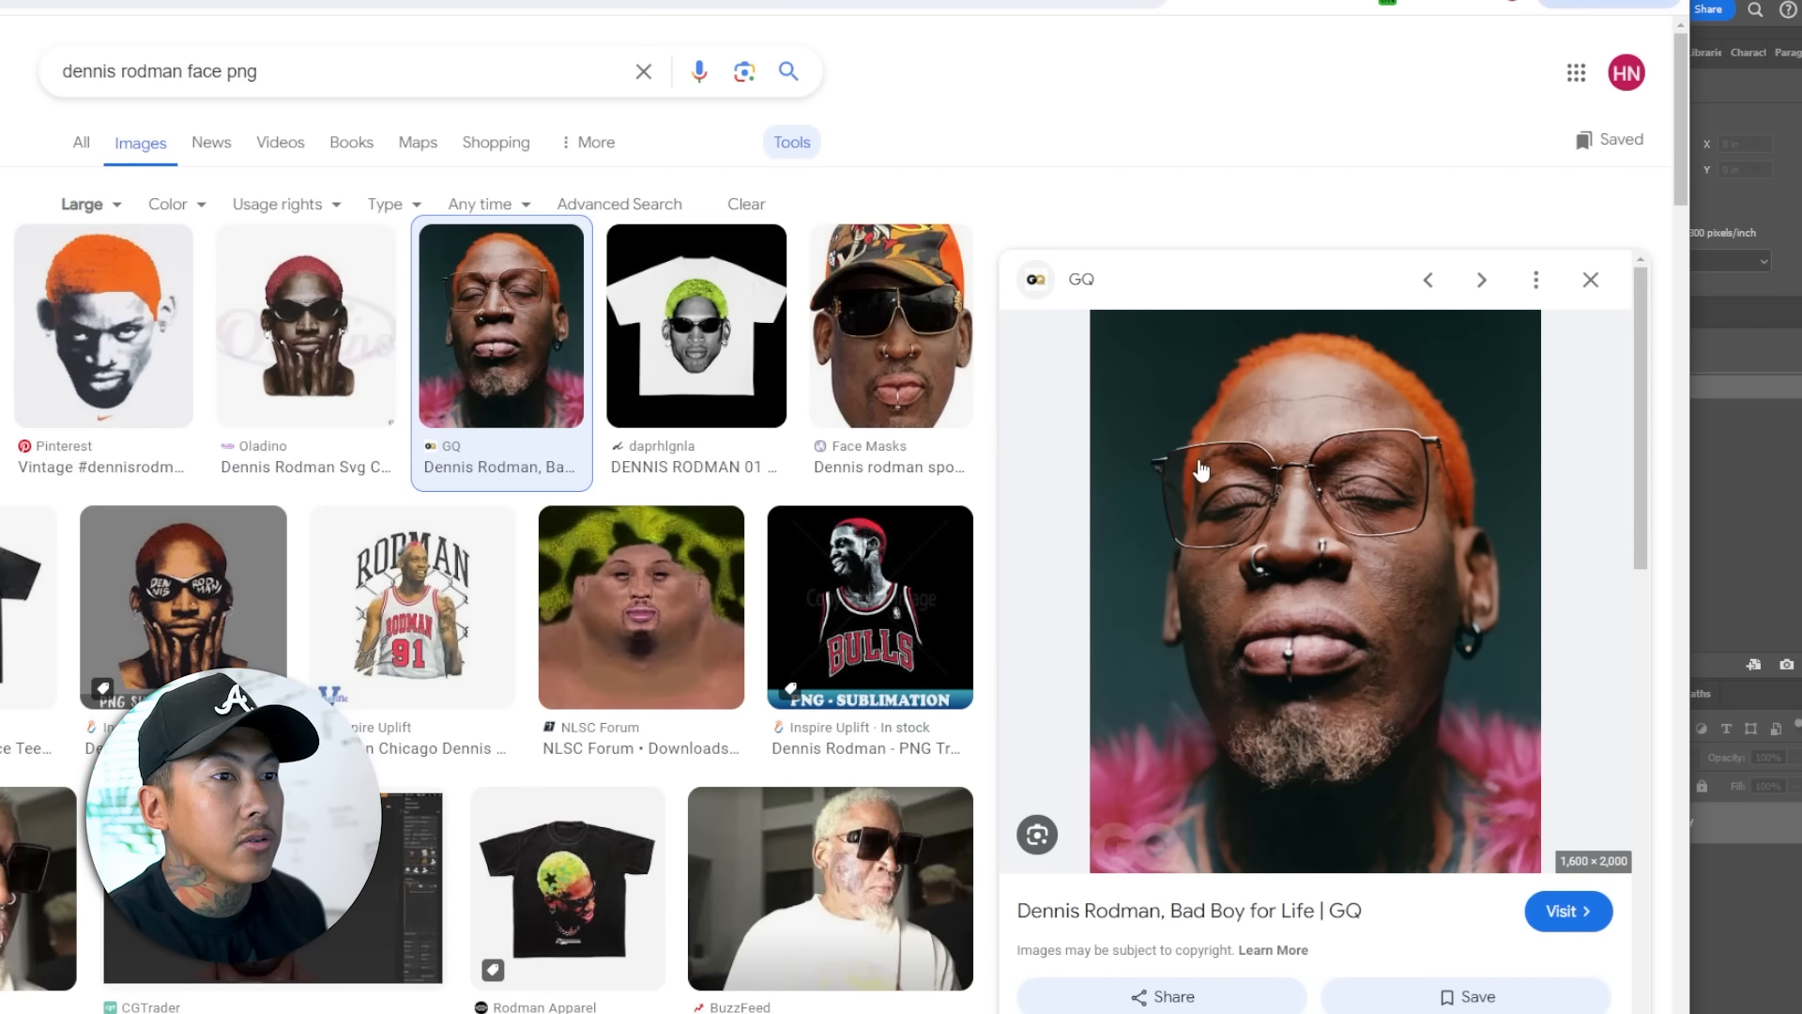
pyautogui.rightClick(1278, 438)
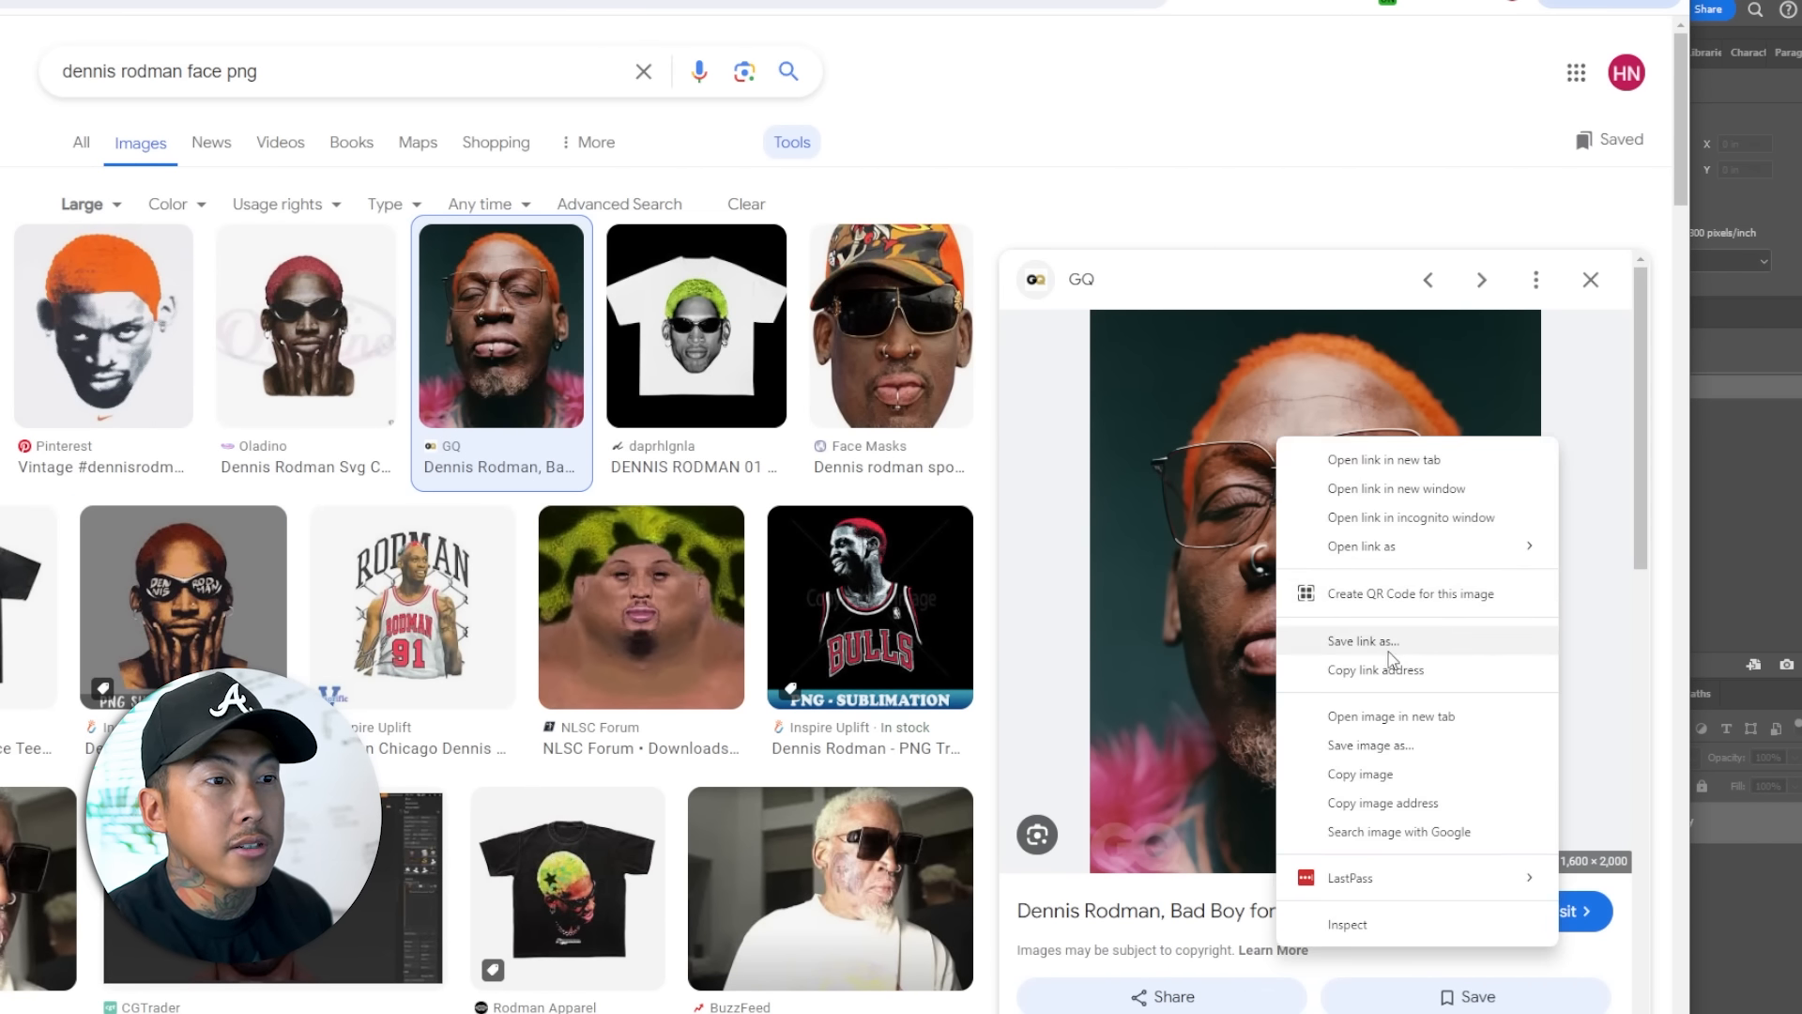
pyautogui.click(1396, 743)
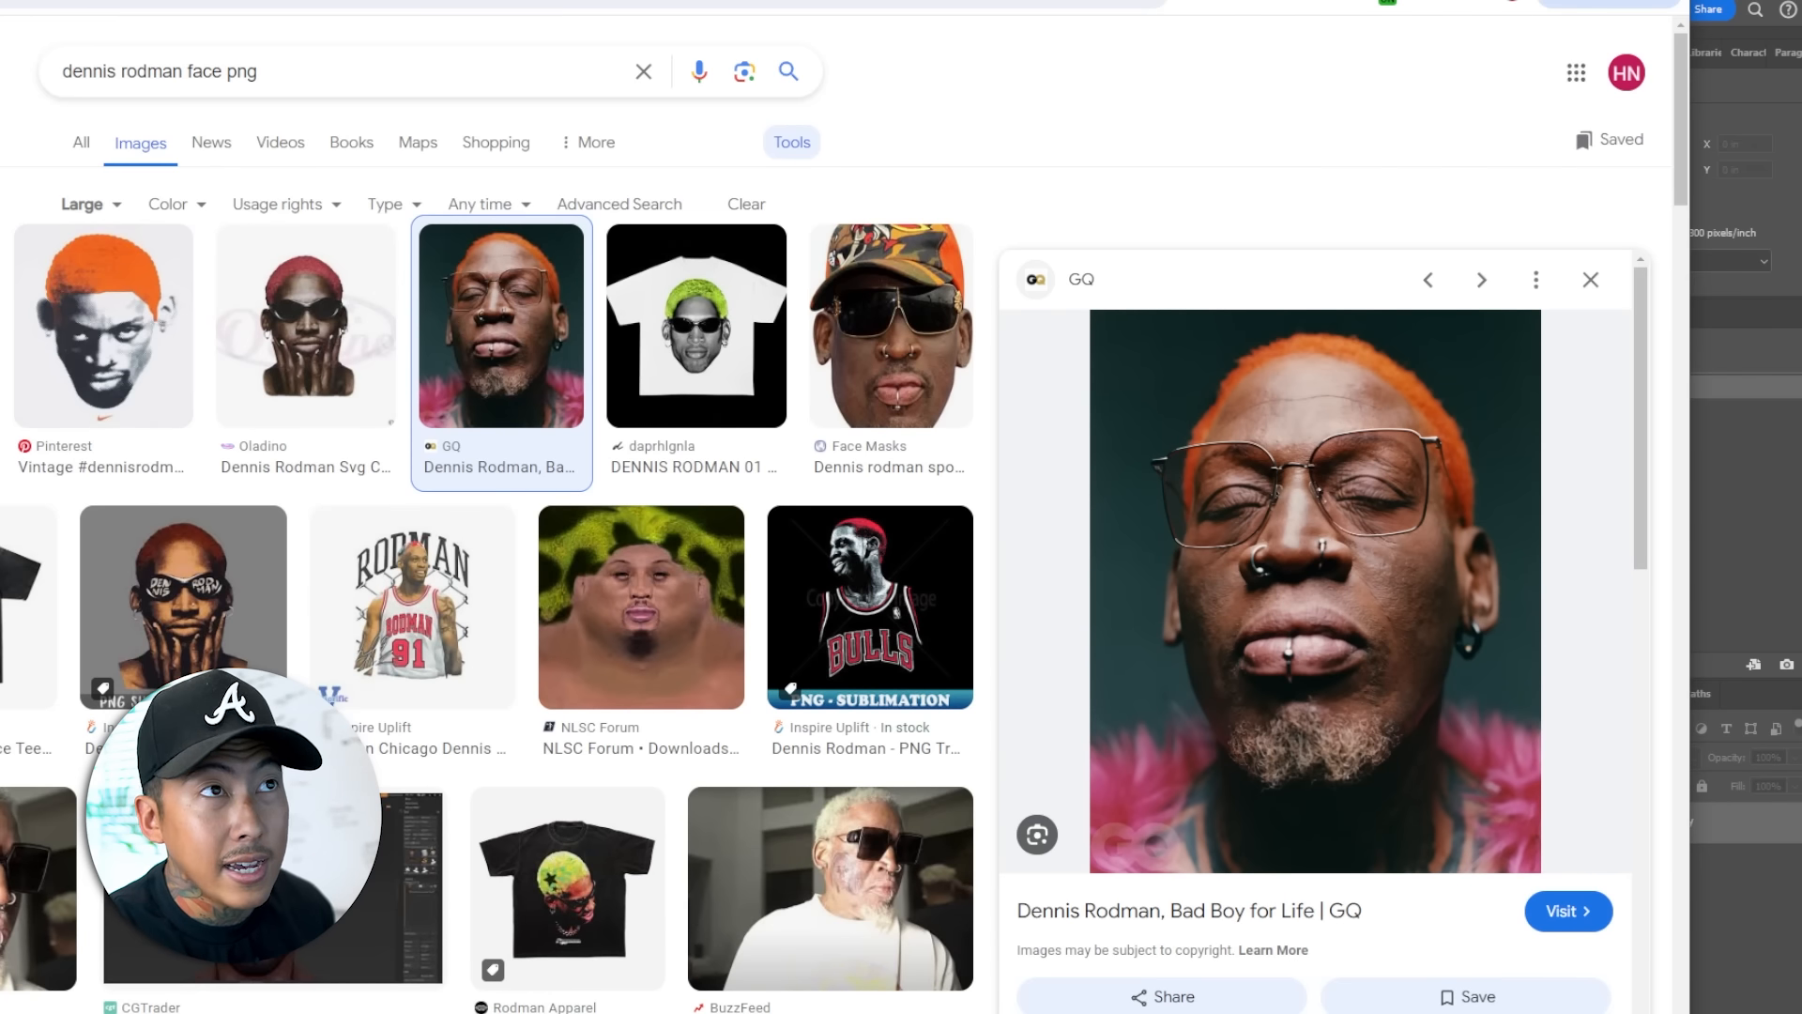
pyautogui.hotkey('ctrl', 'Tab')
# - Copy the full-size GQ portrait and paste it into the blank document in Photoshop
pyautogui.rightClick(828, 392)
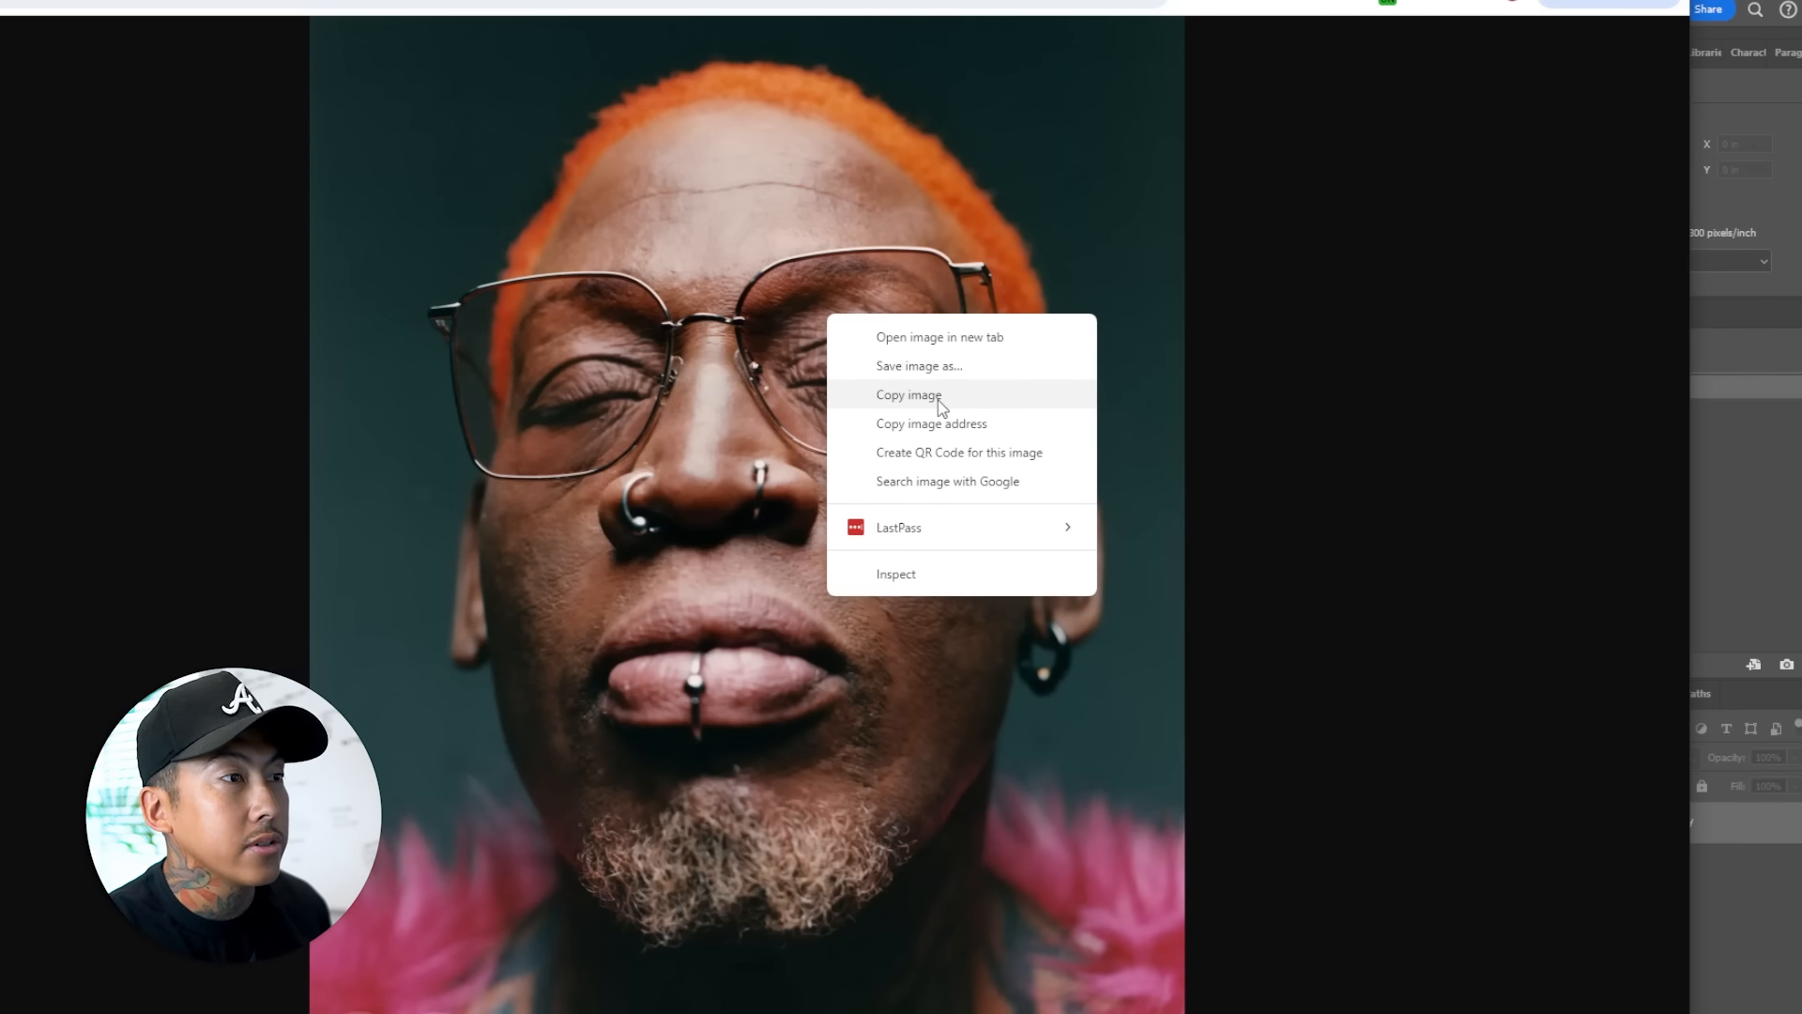
pyautogui.click(940, 396)
pyautogui.hotkey('alt', 'Tab')
pyautogui.hotkey('ctrl', 'v')
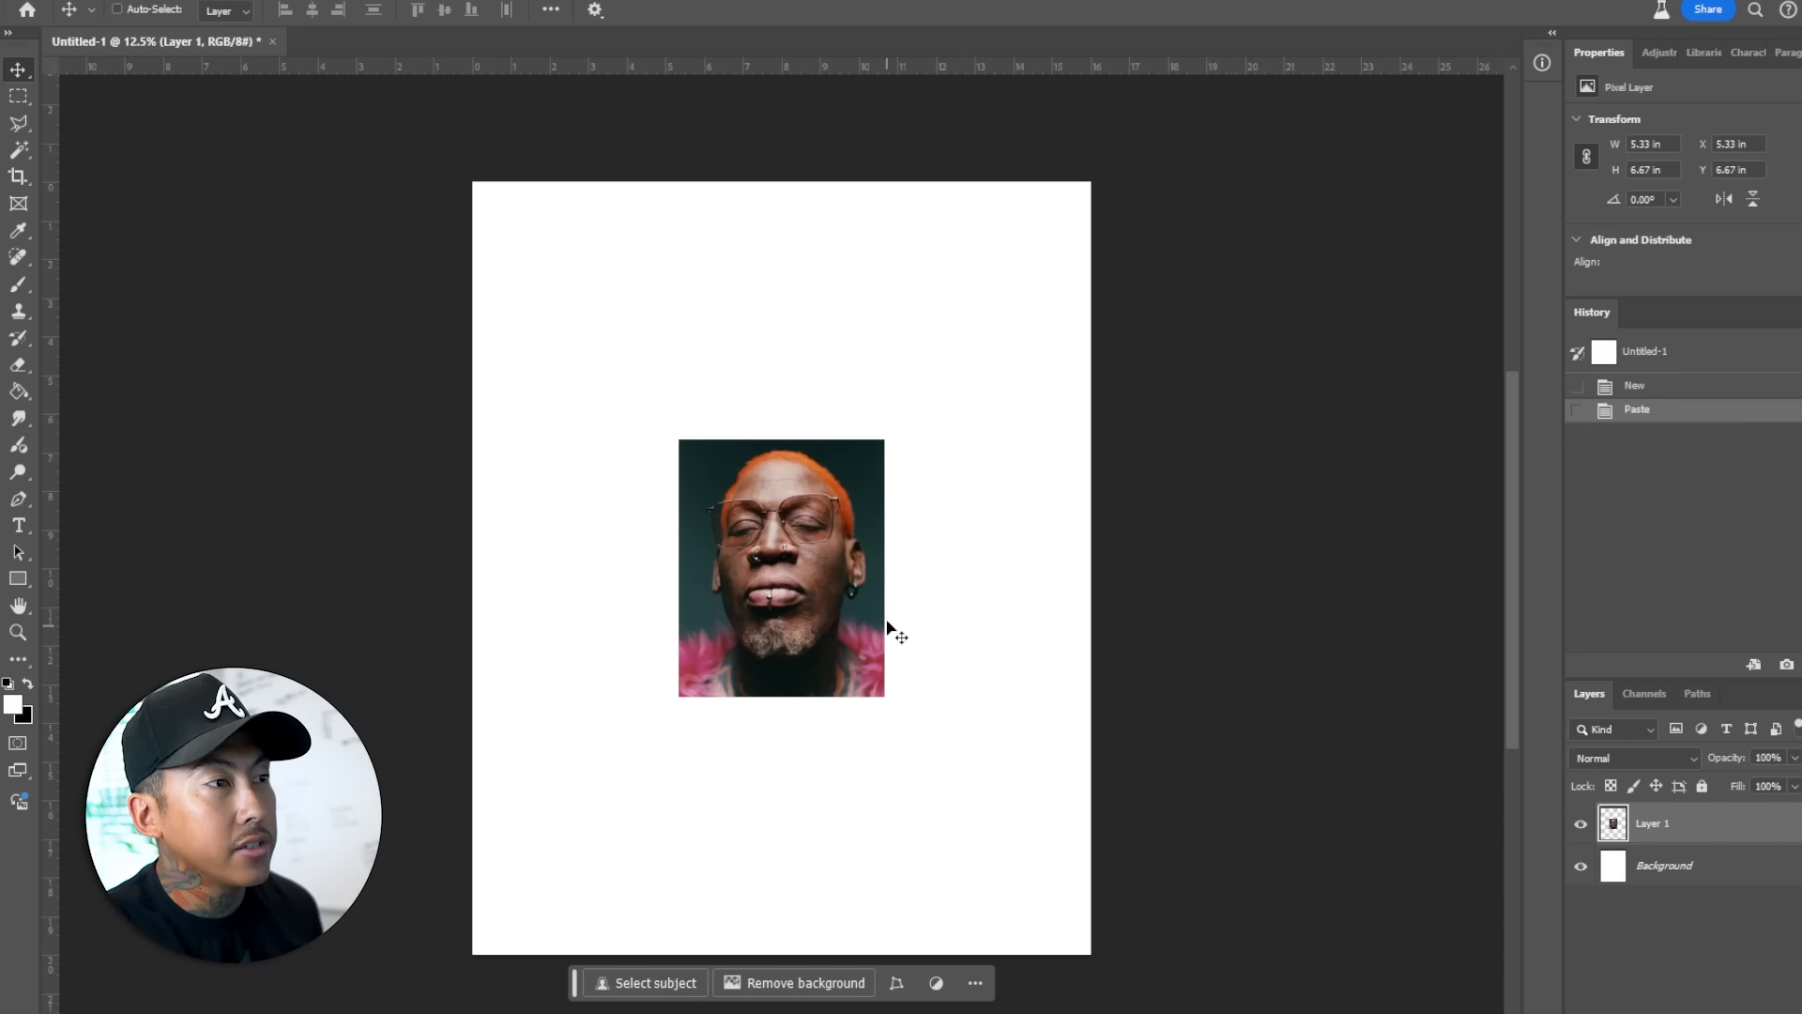
# - Enlarge the pasted portrait to about 14.25 by 17.81 in, centred on the canvas, and remove its background
pyautogui.hotkey('ctrl', 't')
pyautogui.moveTo(886, 439); pyautogui.dragTo(1100, 172)
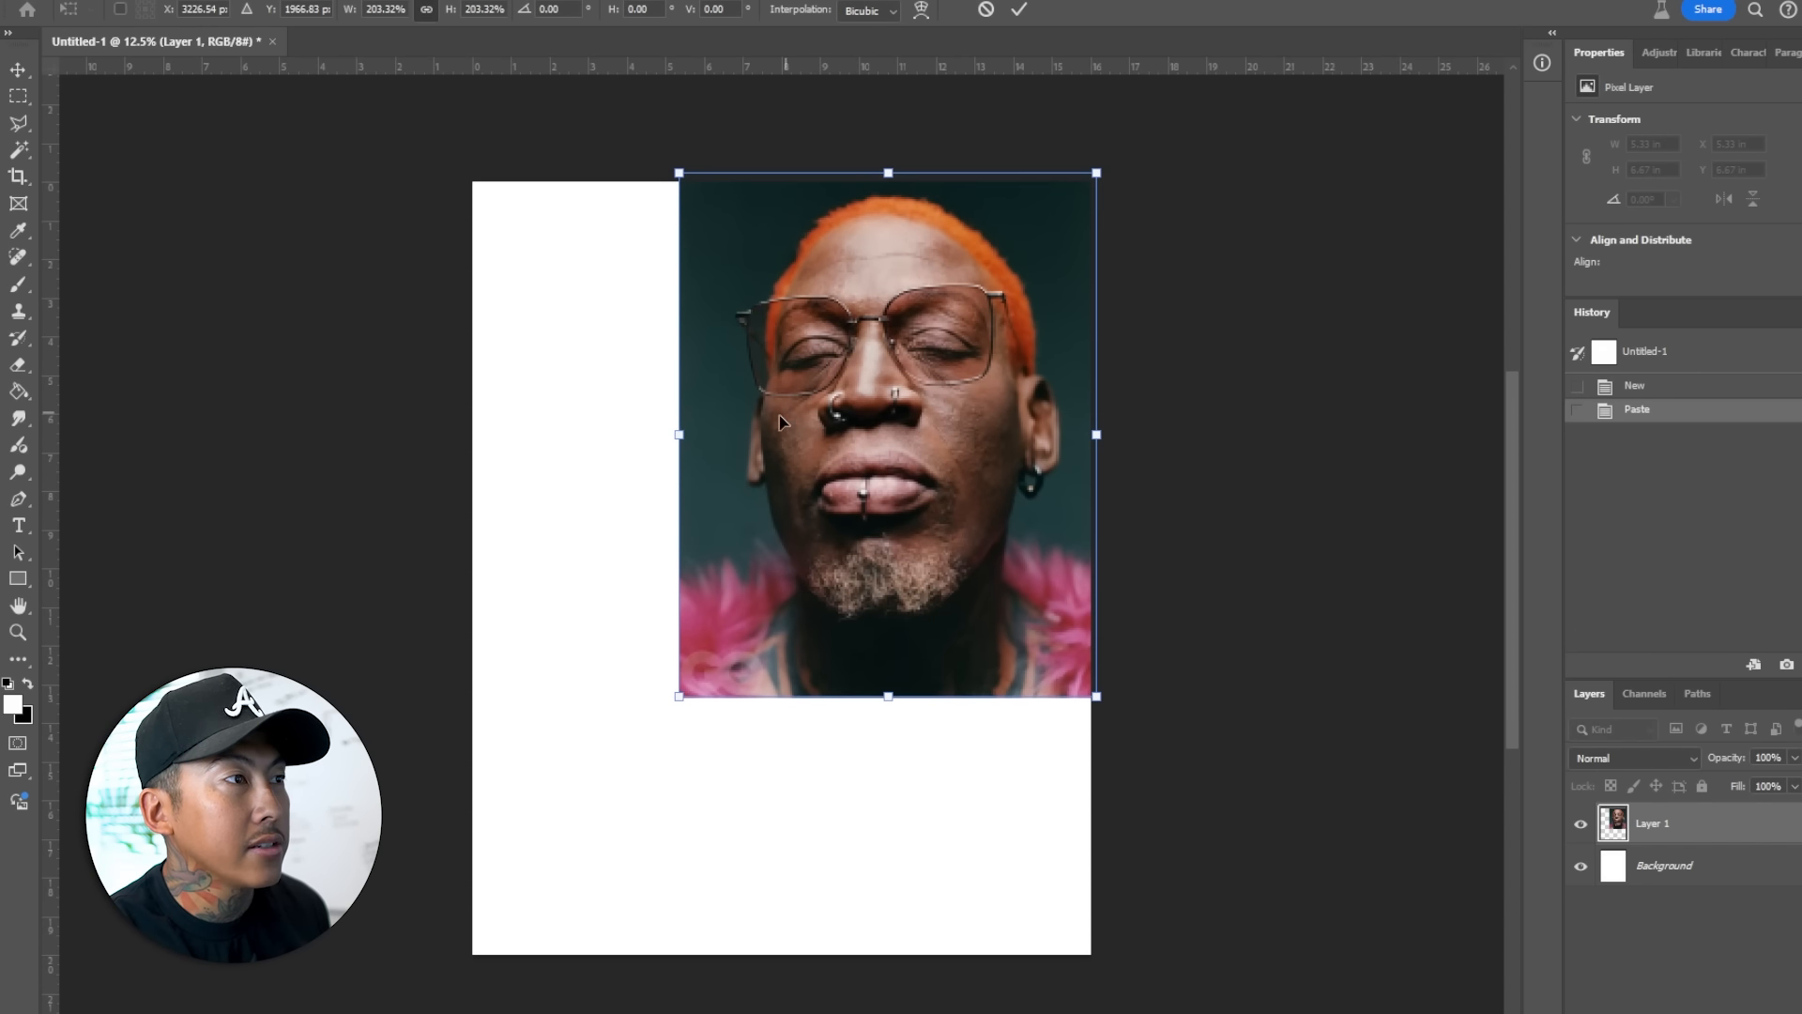
pyautogui.moveTo(779, 422); pyautogui.dragTo(605, 464)
pyautogui.moveTo(923, 741); pyautogui.dragTo(1055, 903)
pyautogui.press('Return')
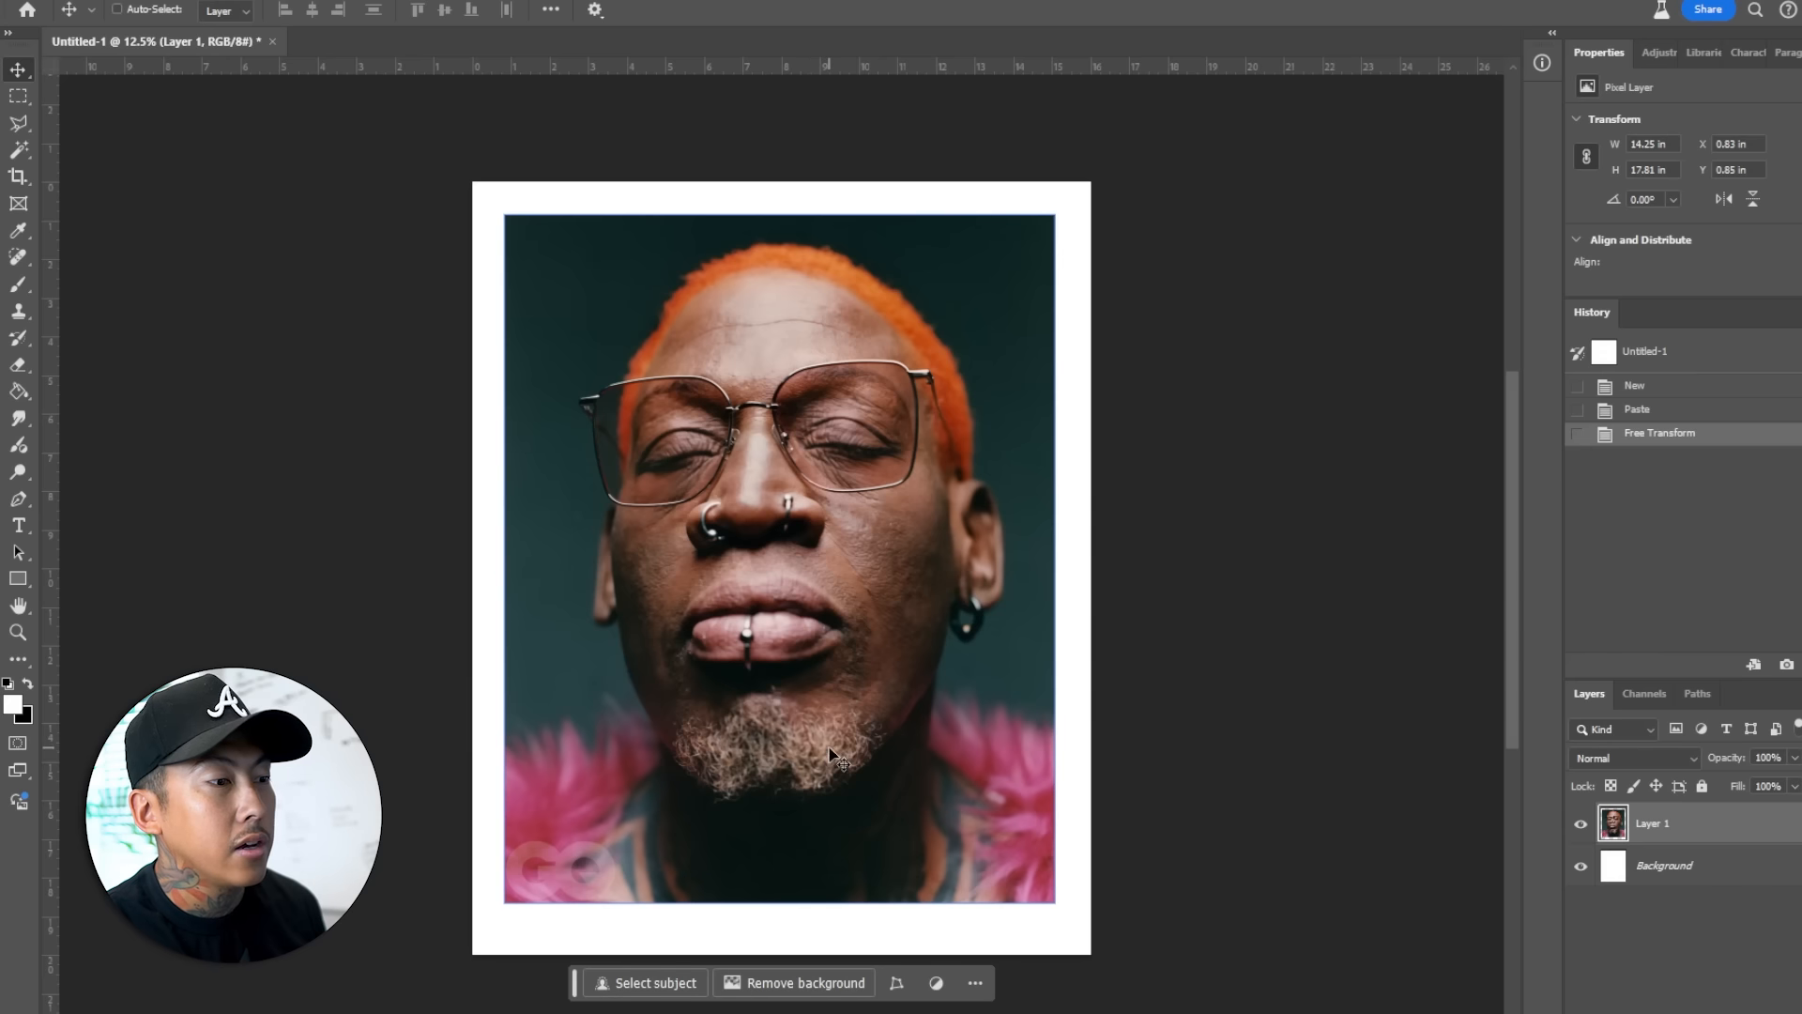
pyautogui.click(804, 985)
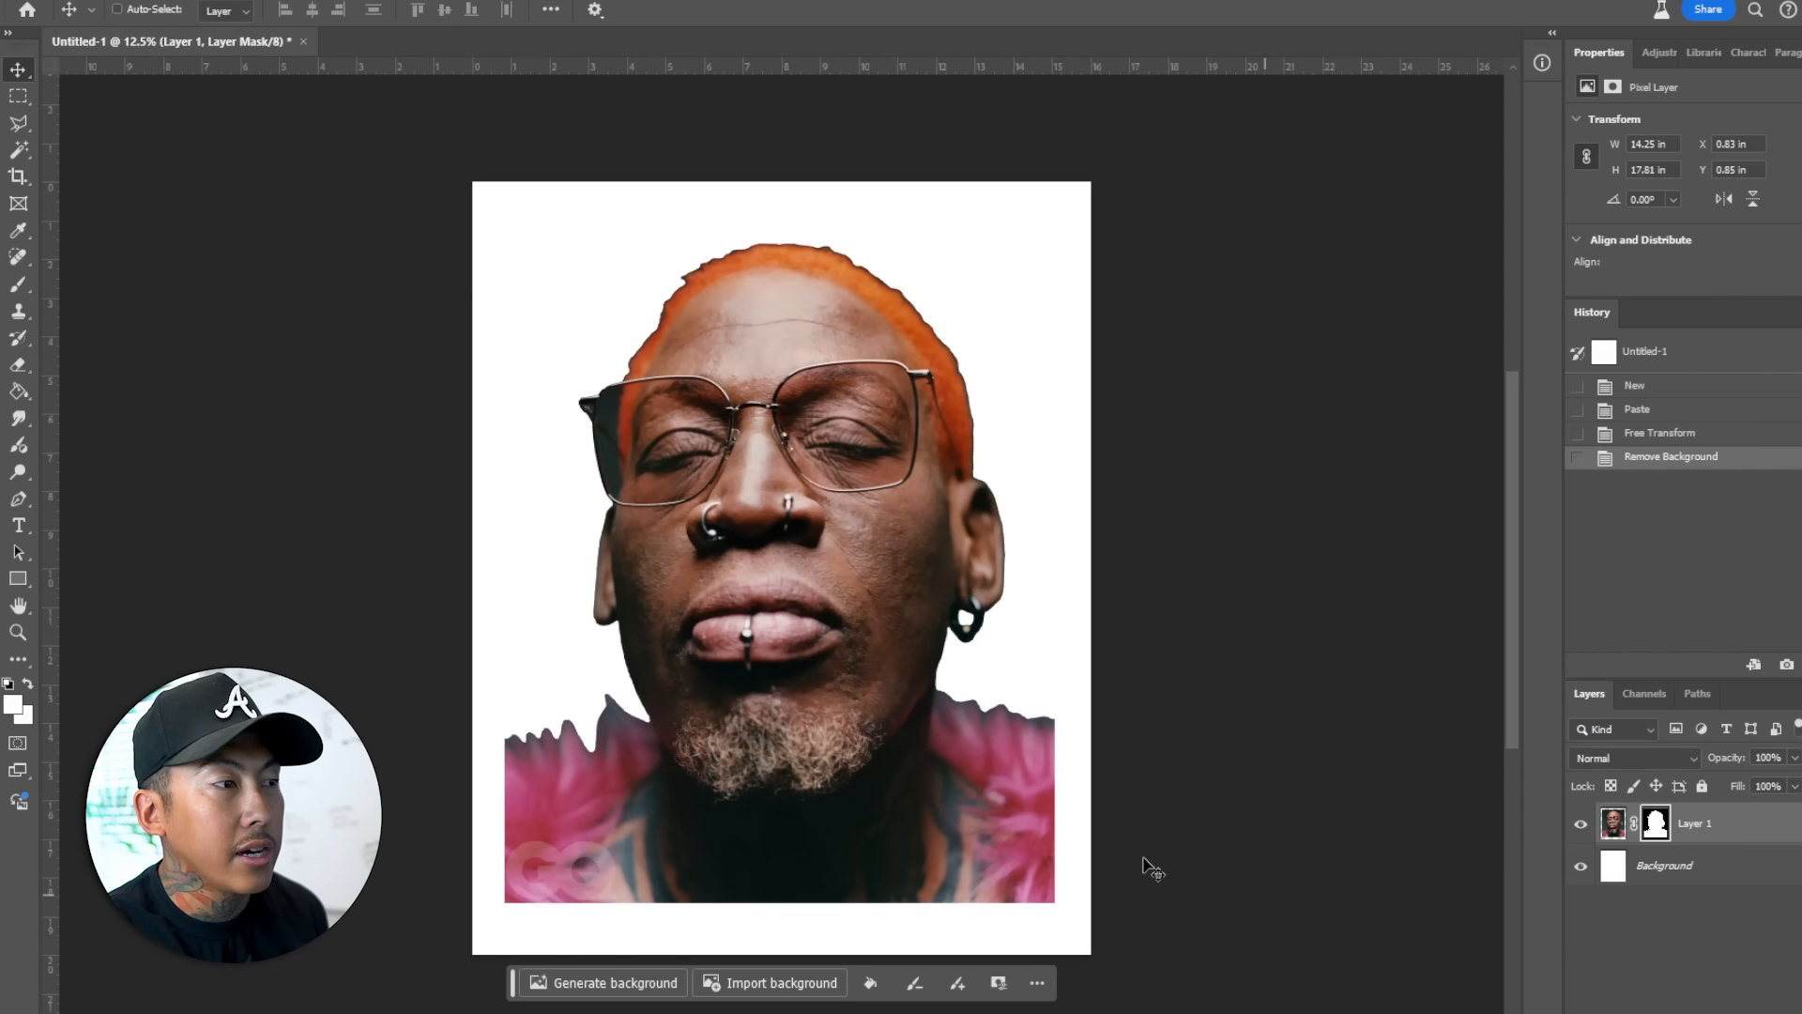
# - Trace a Pen tool path from the edge of the cheek along the jawline and beneath the beard, checking the reference shirt on PacSun
pyautogui.press('p')
pyautogui.scroll(-2, 657, 742)
pyautogui.scroll(2, 657, 742)
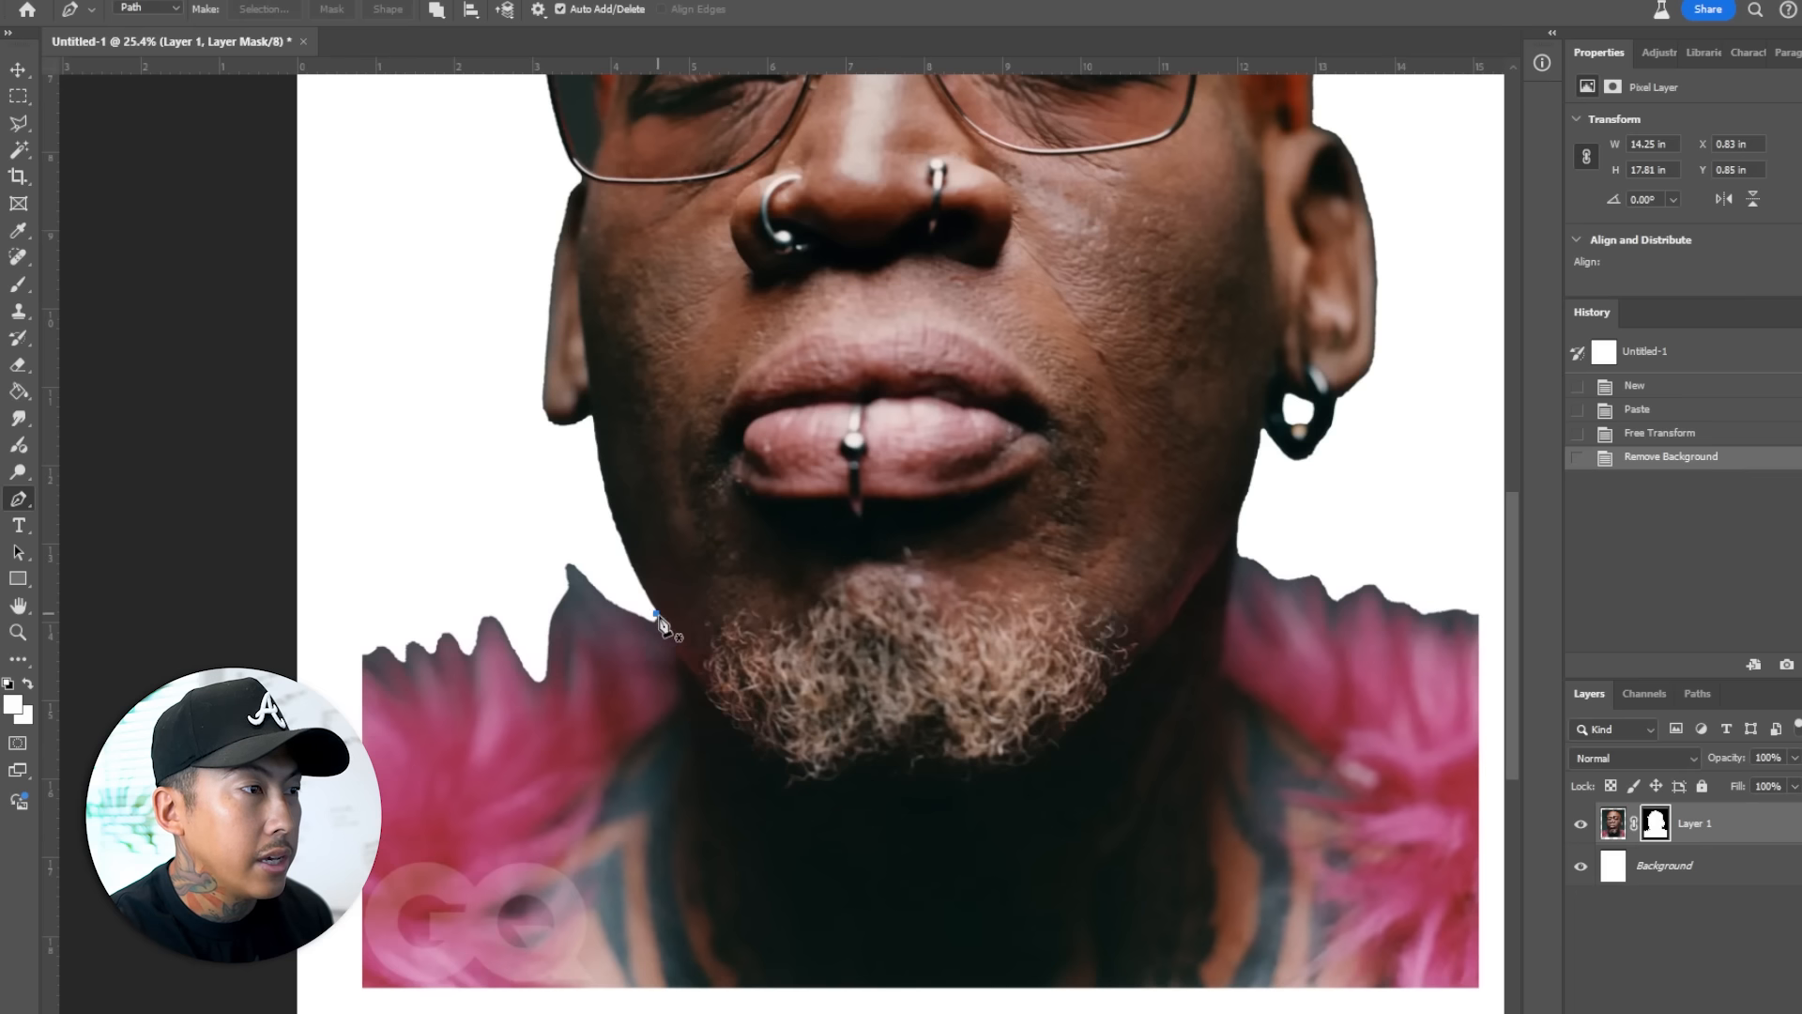
pyautogui.click(629, 563)
pyautogui.click(655, 614)
pyautogui.click(682, 664)
pyautogui.hotkey('alt', 'Tab')
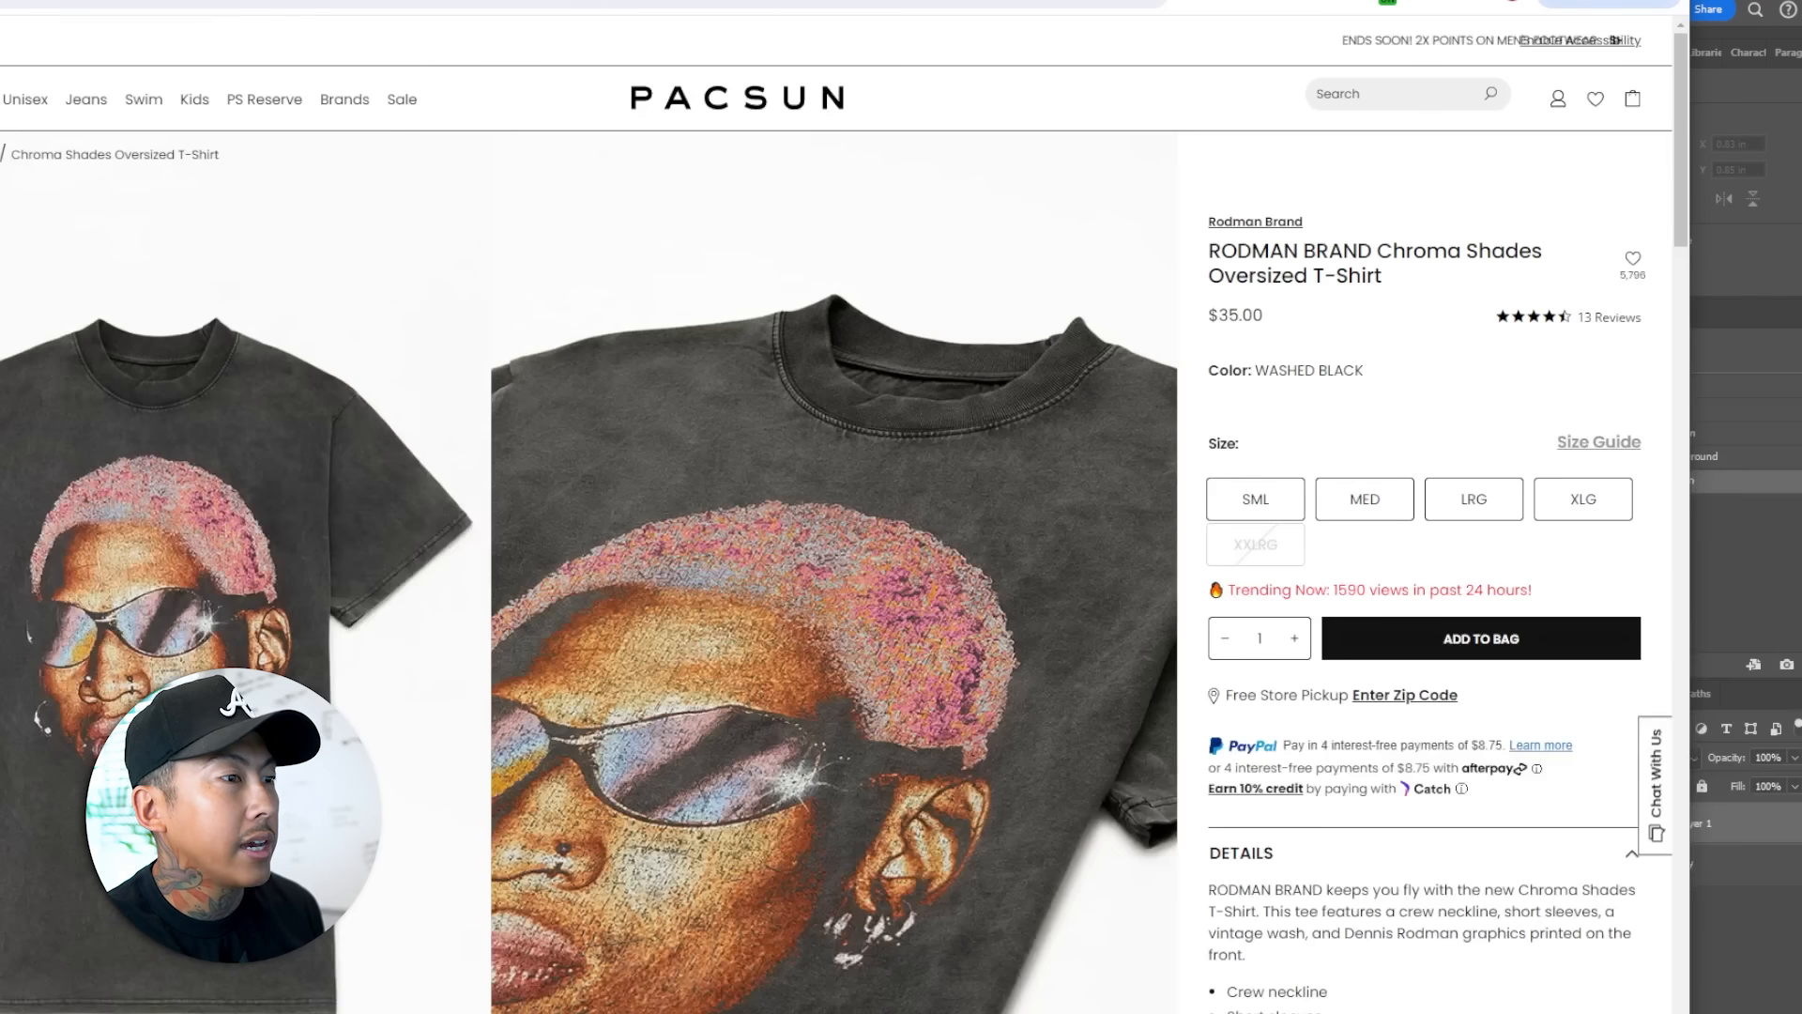
pyautogui.hotkey('alt', 'Tab')
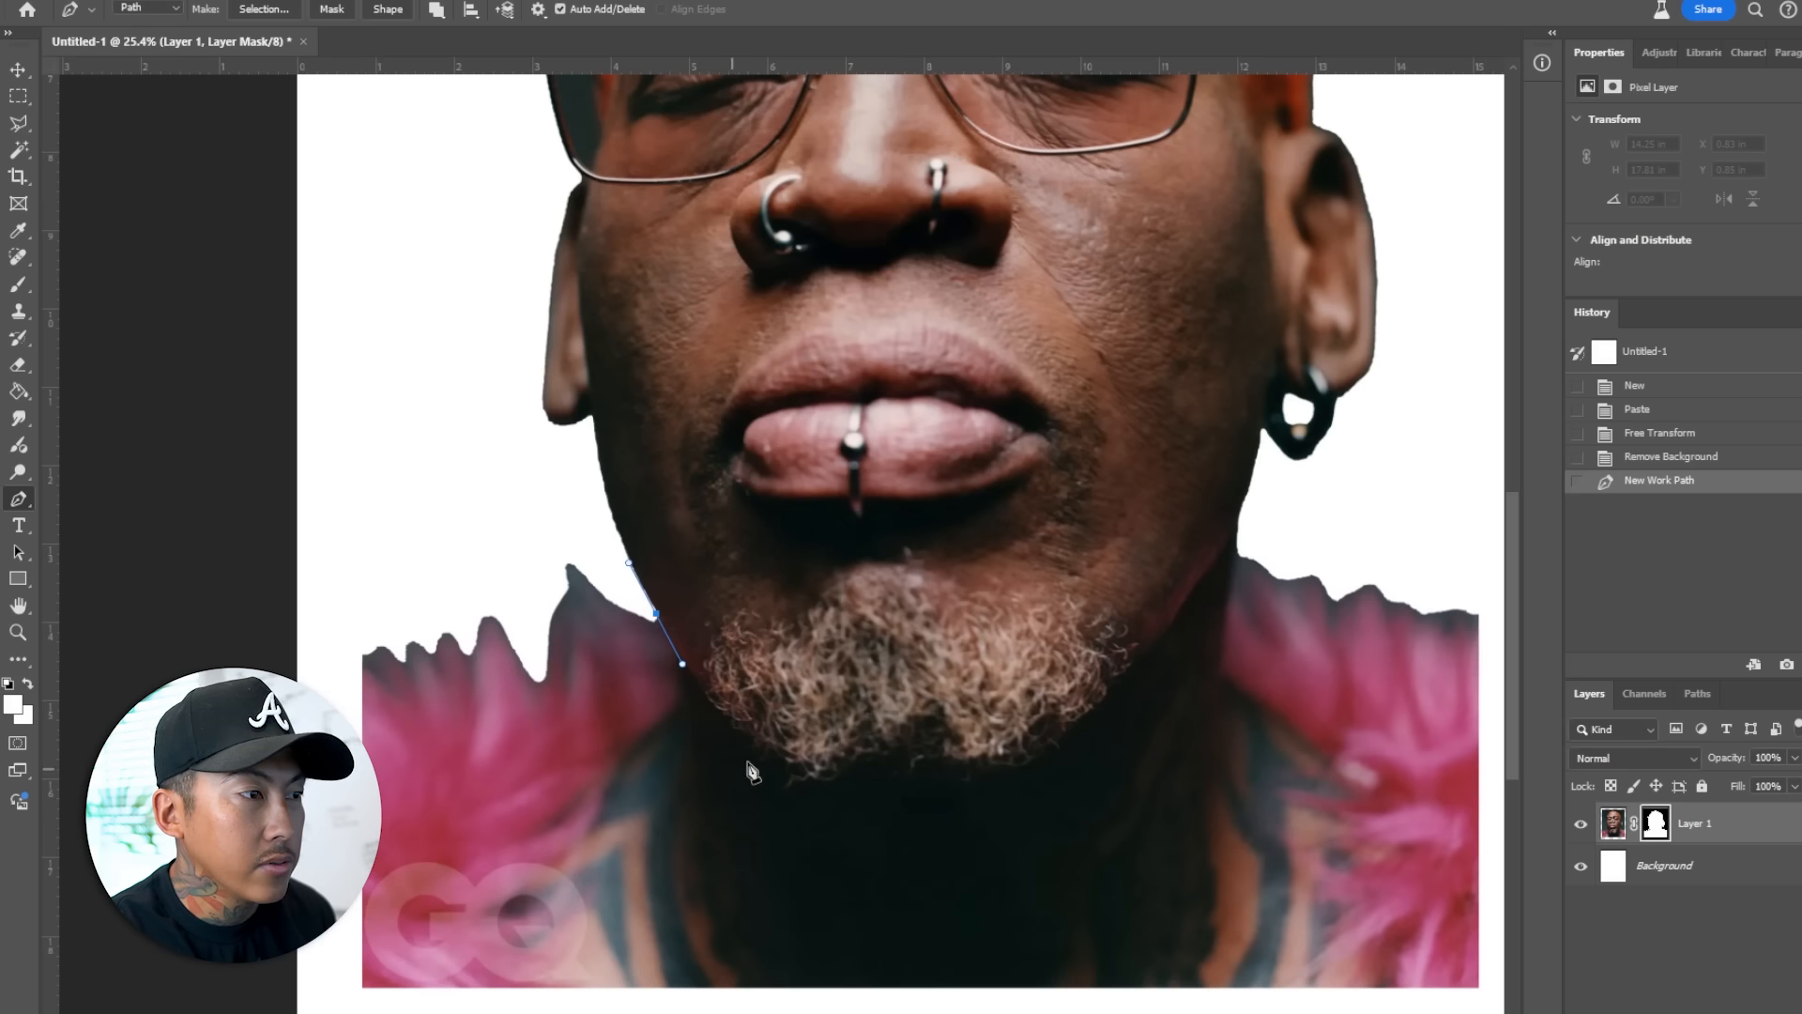
pyautogui.moveTo(781, 762); pyautogui.dragTo(811, 781)
pyautogui.click(927, 770)
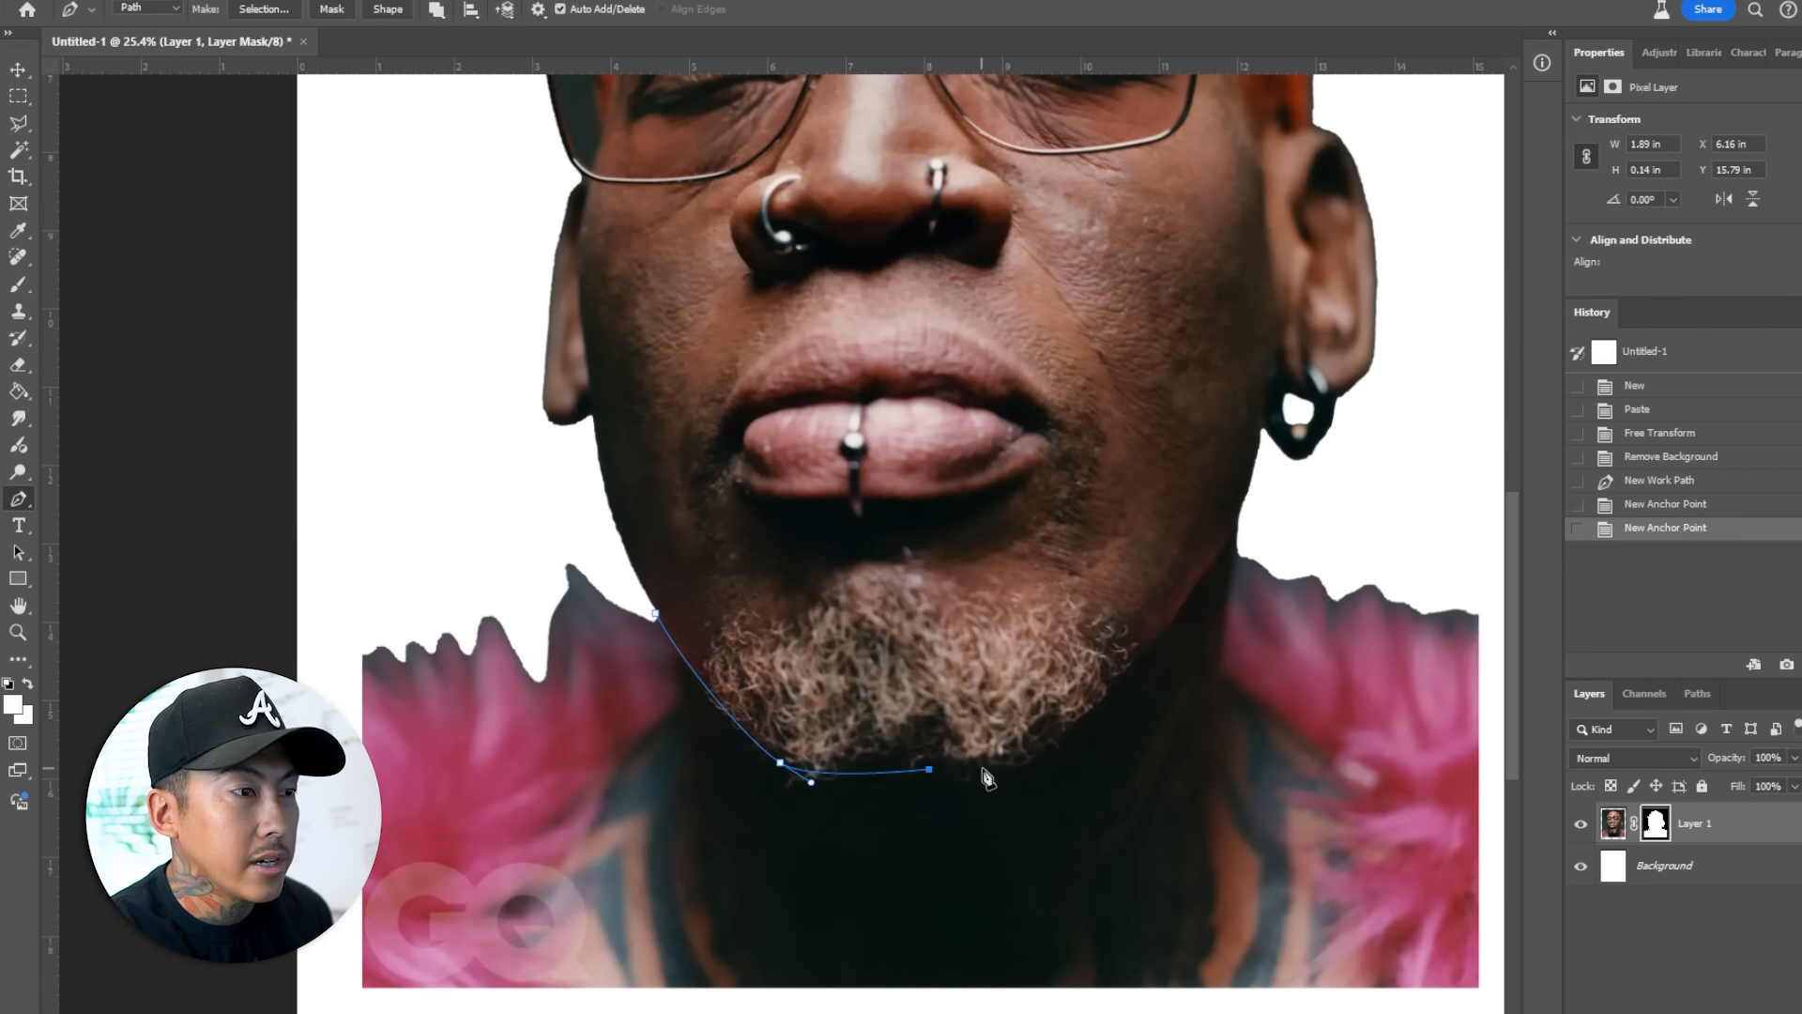
pyautogui.click(1042, 752)
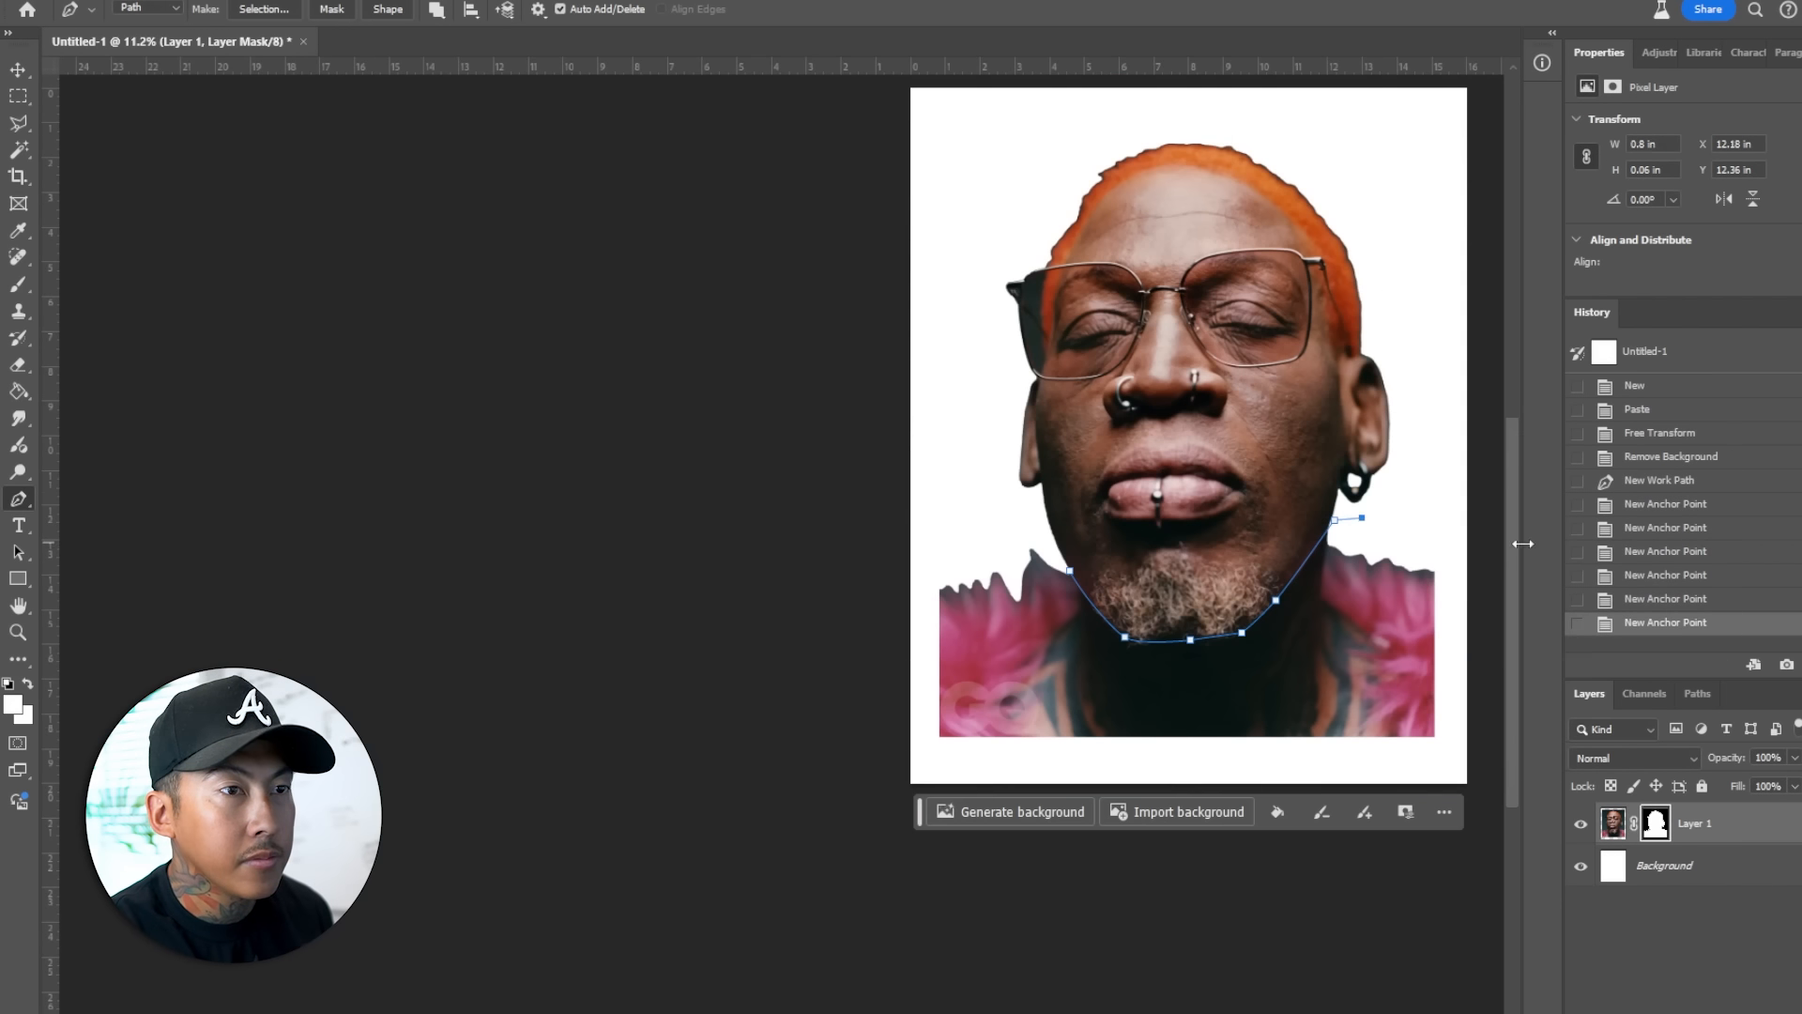
# - Extend the path around the shoulders and neck outside the portrait and close it at the jaw
pyautogui.click(981, 759)
pyautogui.click(800, 729)
pyautogui.click(830, 492)
pyautogui.click(1038, 543)
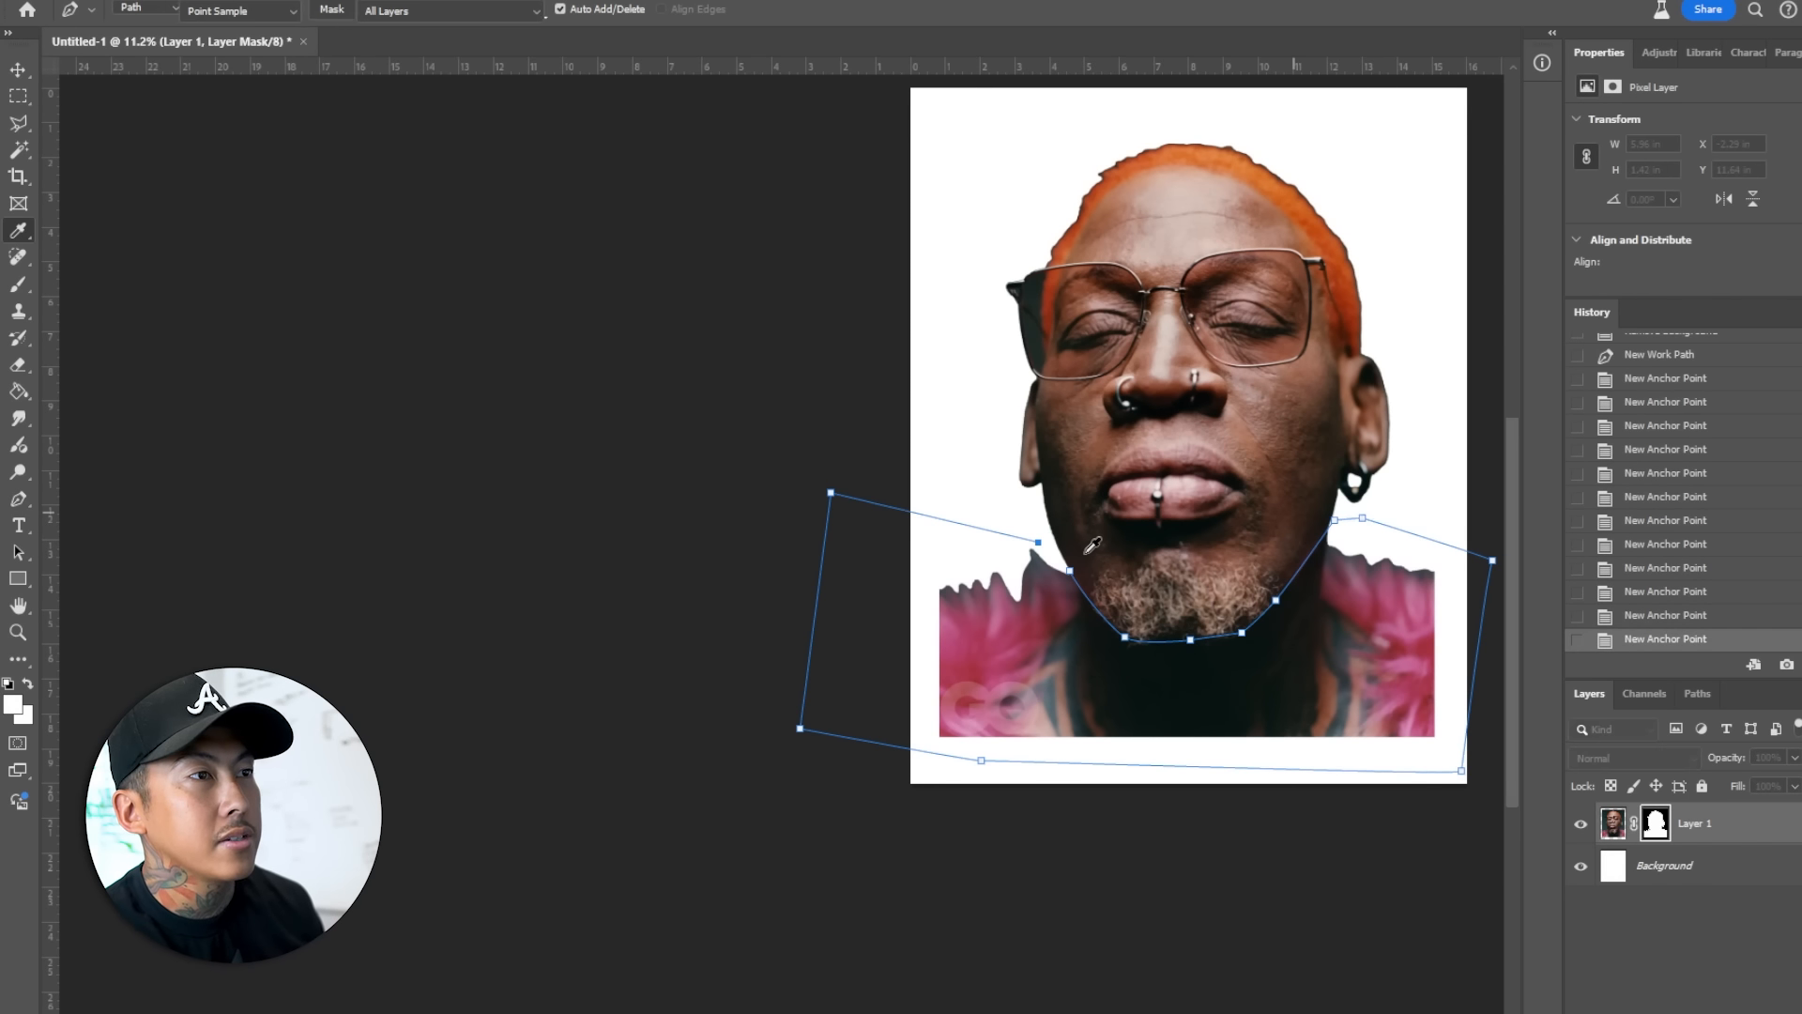
pyautogui.click(1070, 570)
# - Convert the closed path into a new anti-aliased selection with a 0.1-pixel feather radius
pyautogui.rightClick(1229, 300)
pyautogui.click(1370, 397)
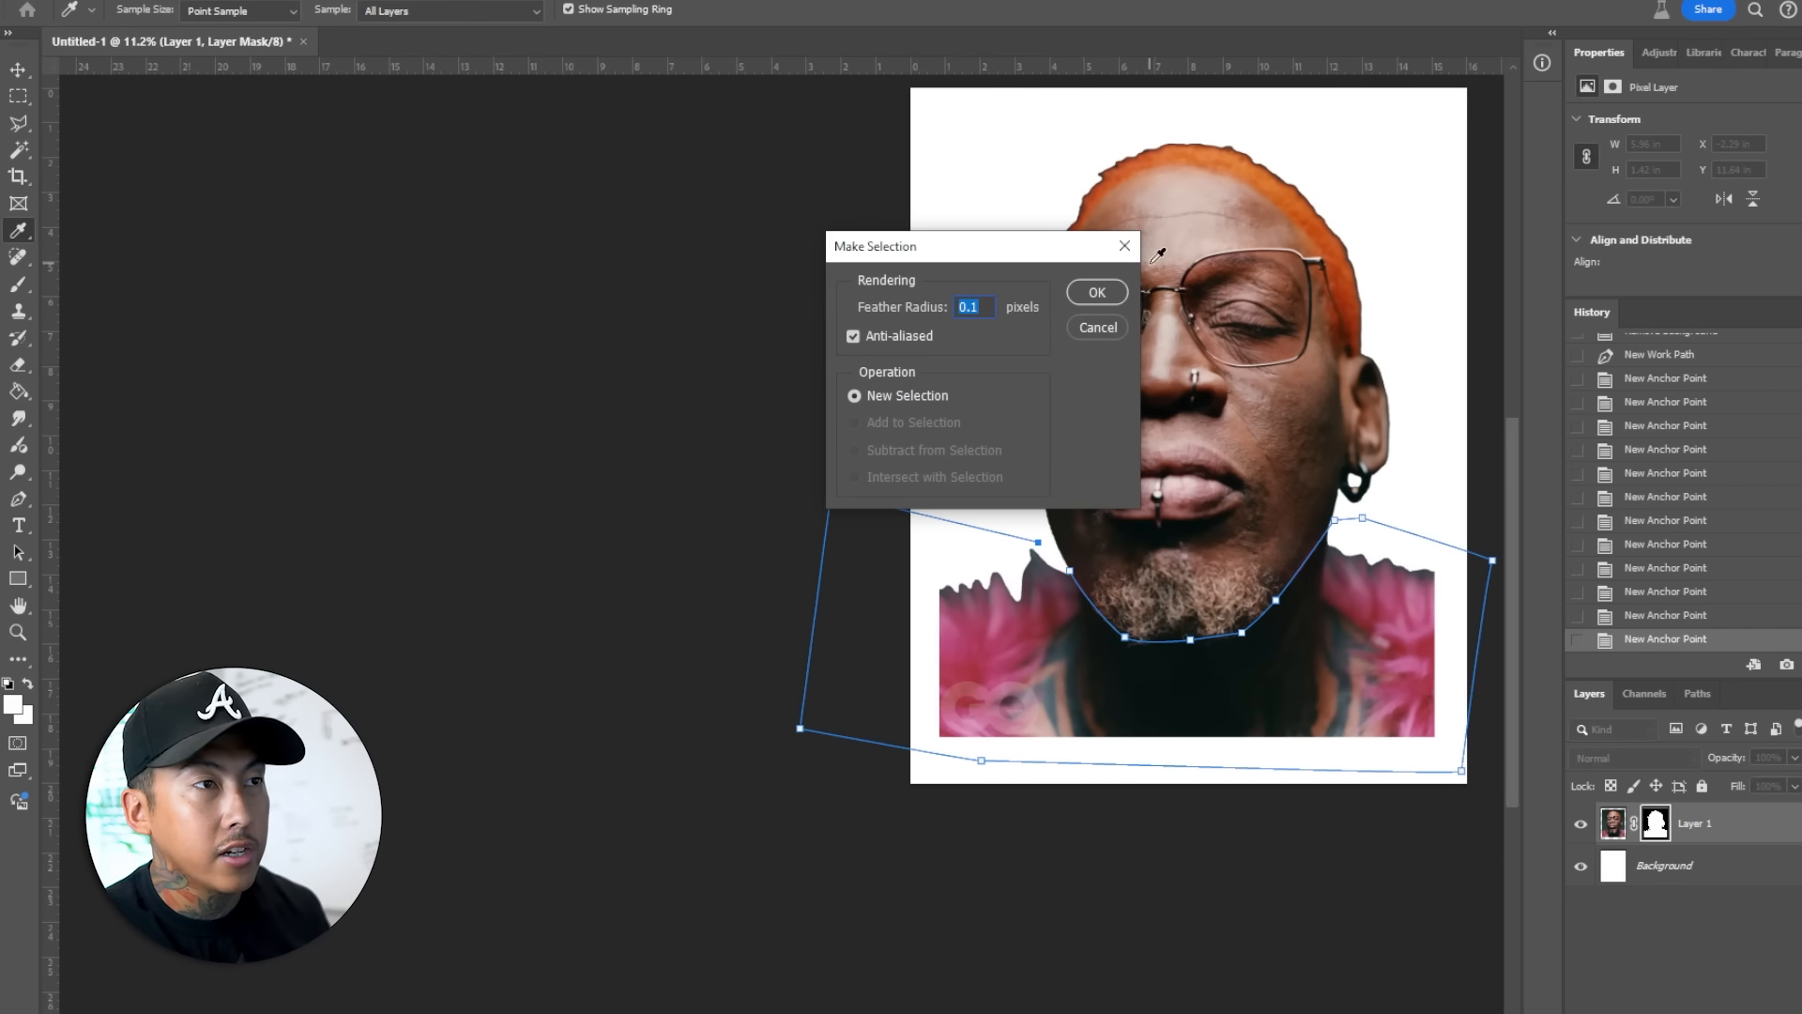
pyautogui.click(1096, 293)
pyautogui.scroll(3, 1314, 610)
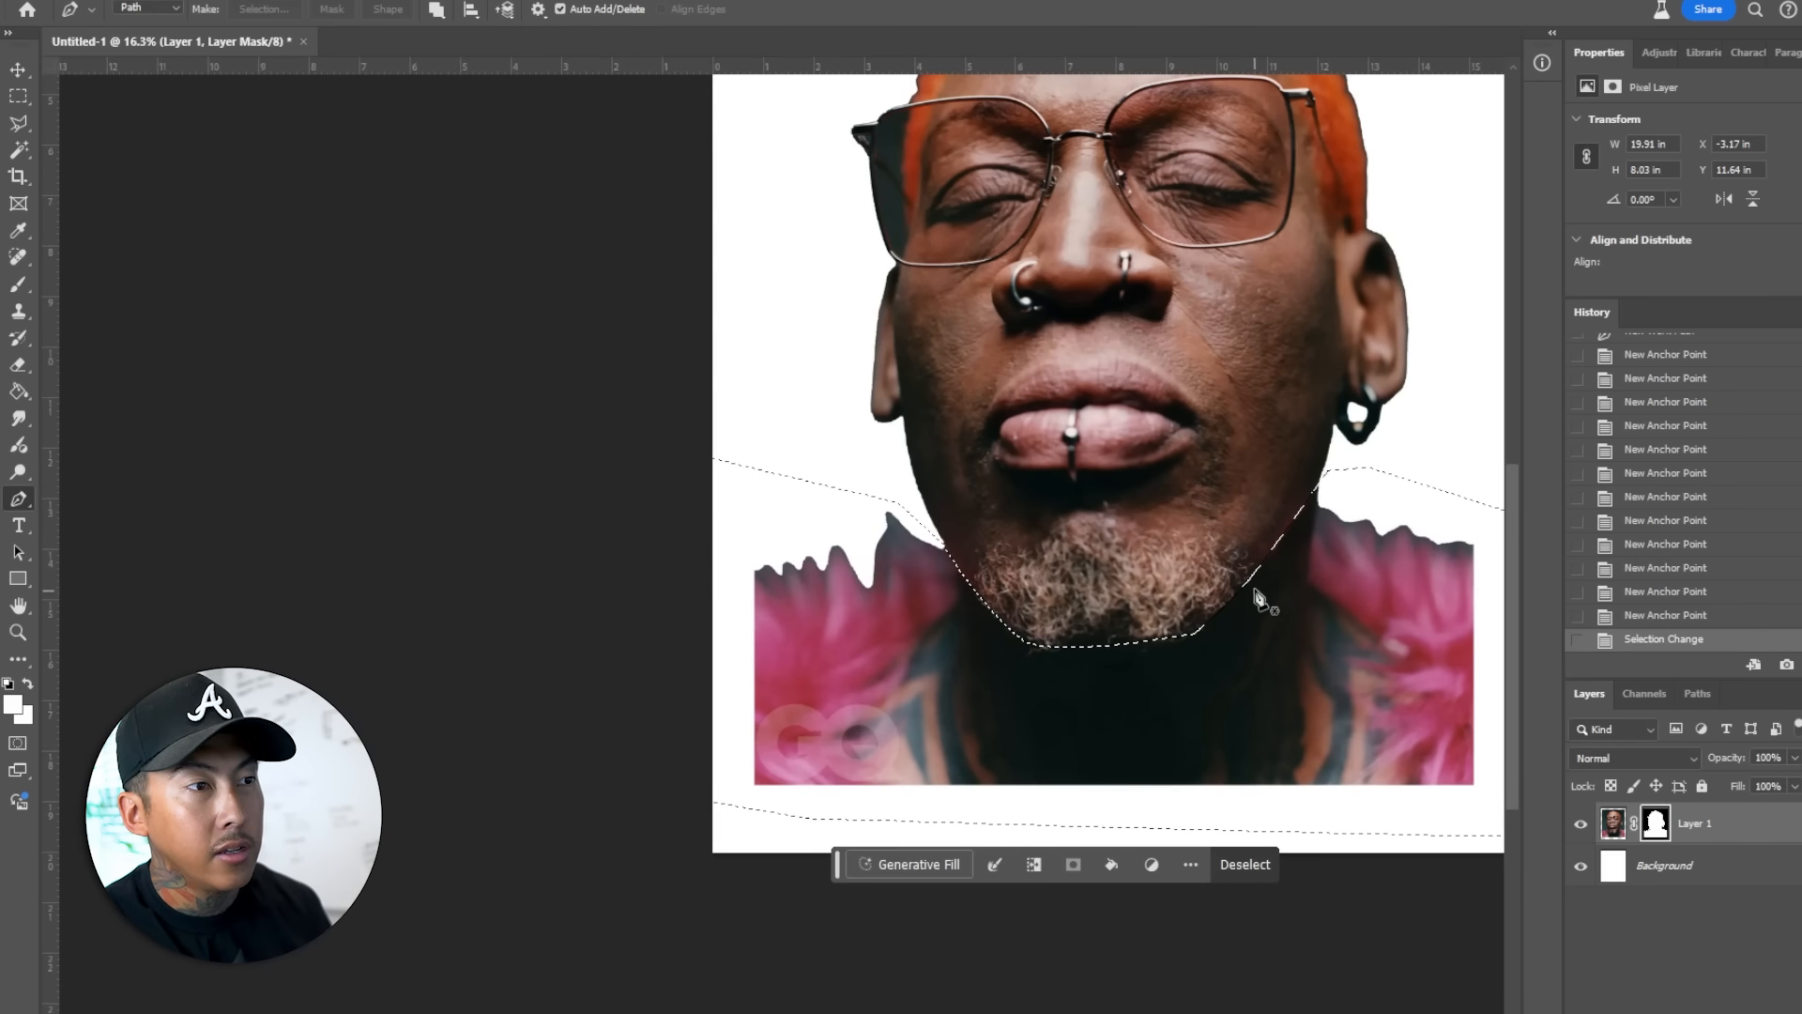
# - Merge a new blank layer with the masked portrait, delete the selected neck and shoulders, and deselect
pyautogui.press('Delete')
pyautogui.hotkey('ctrl', 'z')
pyautogui.hotkey('ctrl', 'shift', 'alt', 'n')
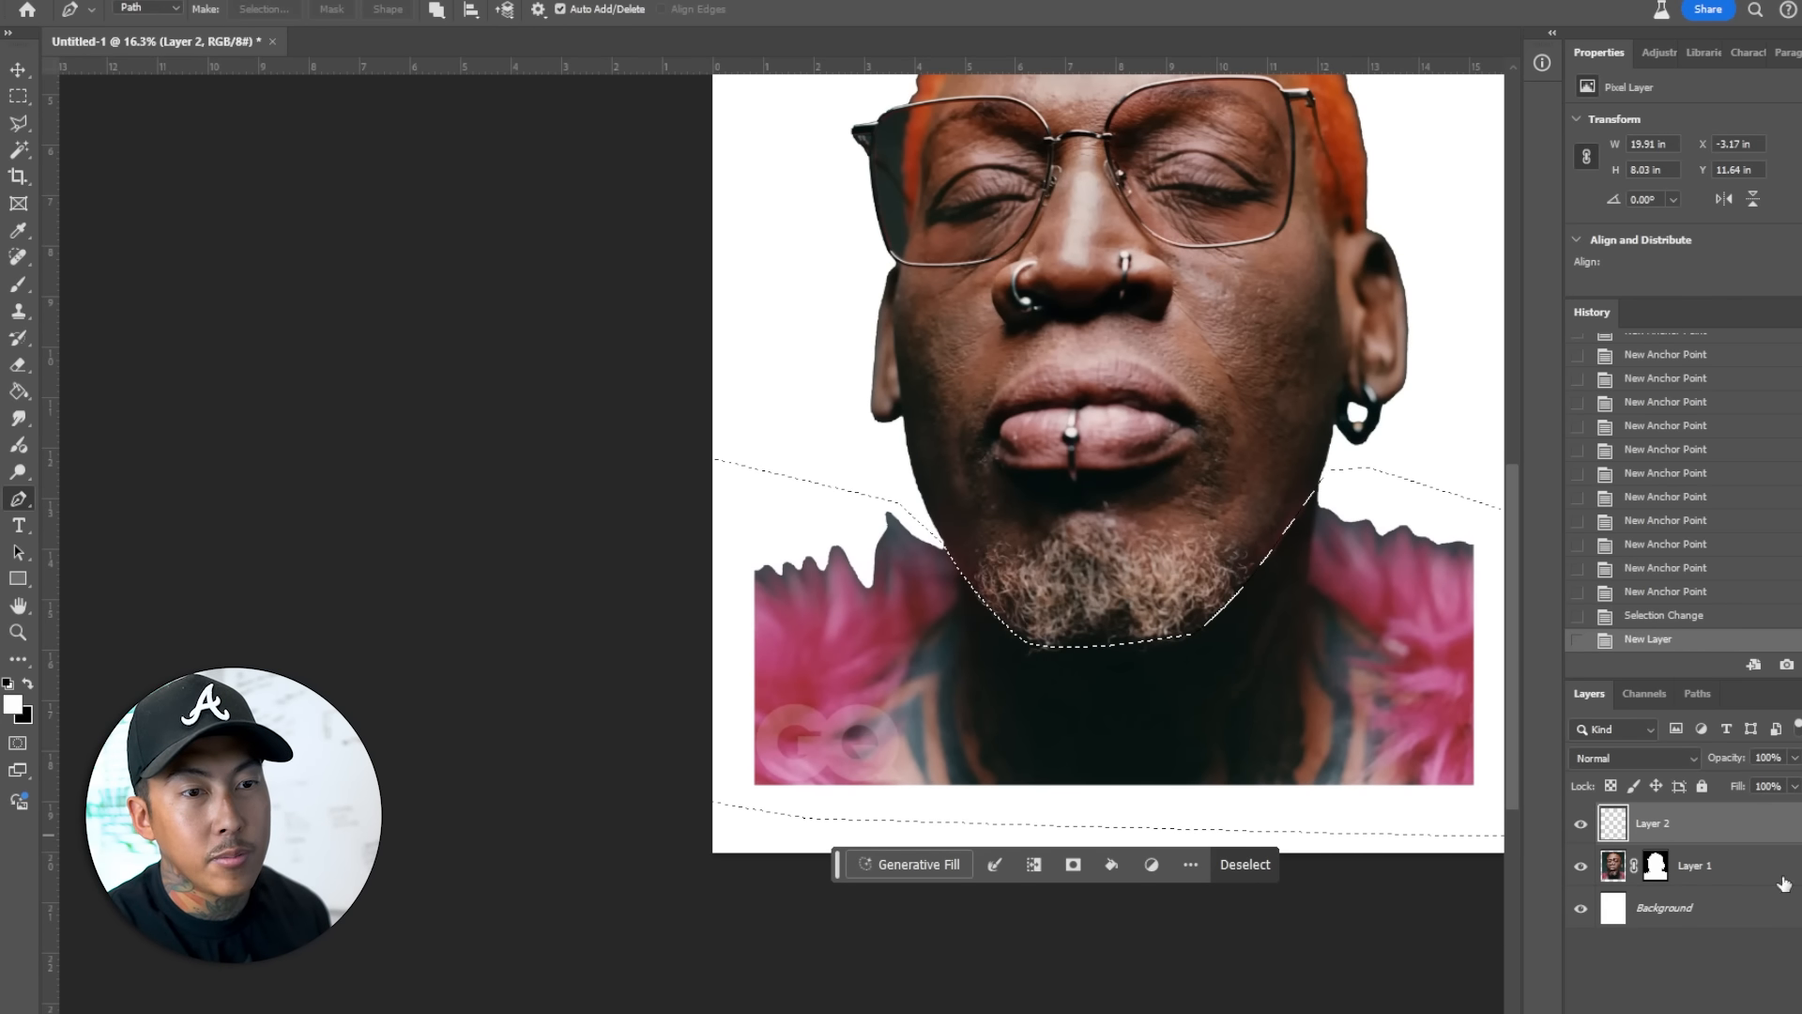
pyautogui.hotkey('ctrl', 'e')
pyautogui.press('m')
pyautogui.press('Delete')
pyautogui.hotkey('ctrl', 'd')
# - Invert the Background layer's colour from white to black
pyautogui.moveTo(1330, 333); pyautogui.dragTo(1146, 528)
pyautogui.click(1652, 864)
pyautogui.hotkey('ctrl', 'i')
pyautogui.hotkey('ctrl', 'i')
pyautogui.hotkey('ctrl', 'i')
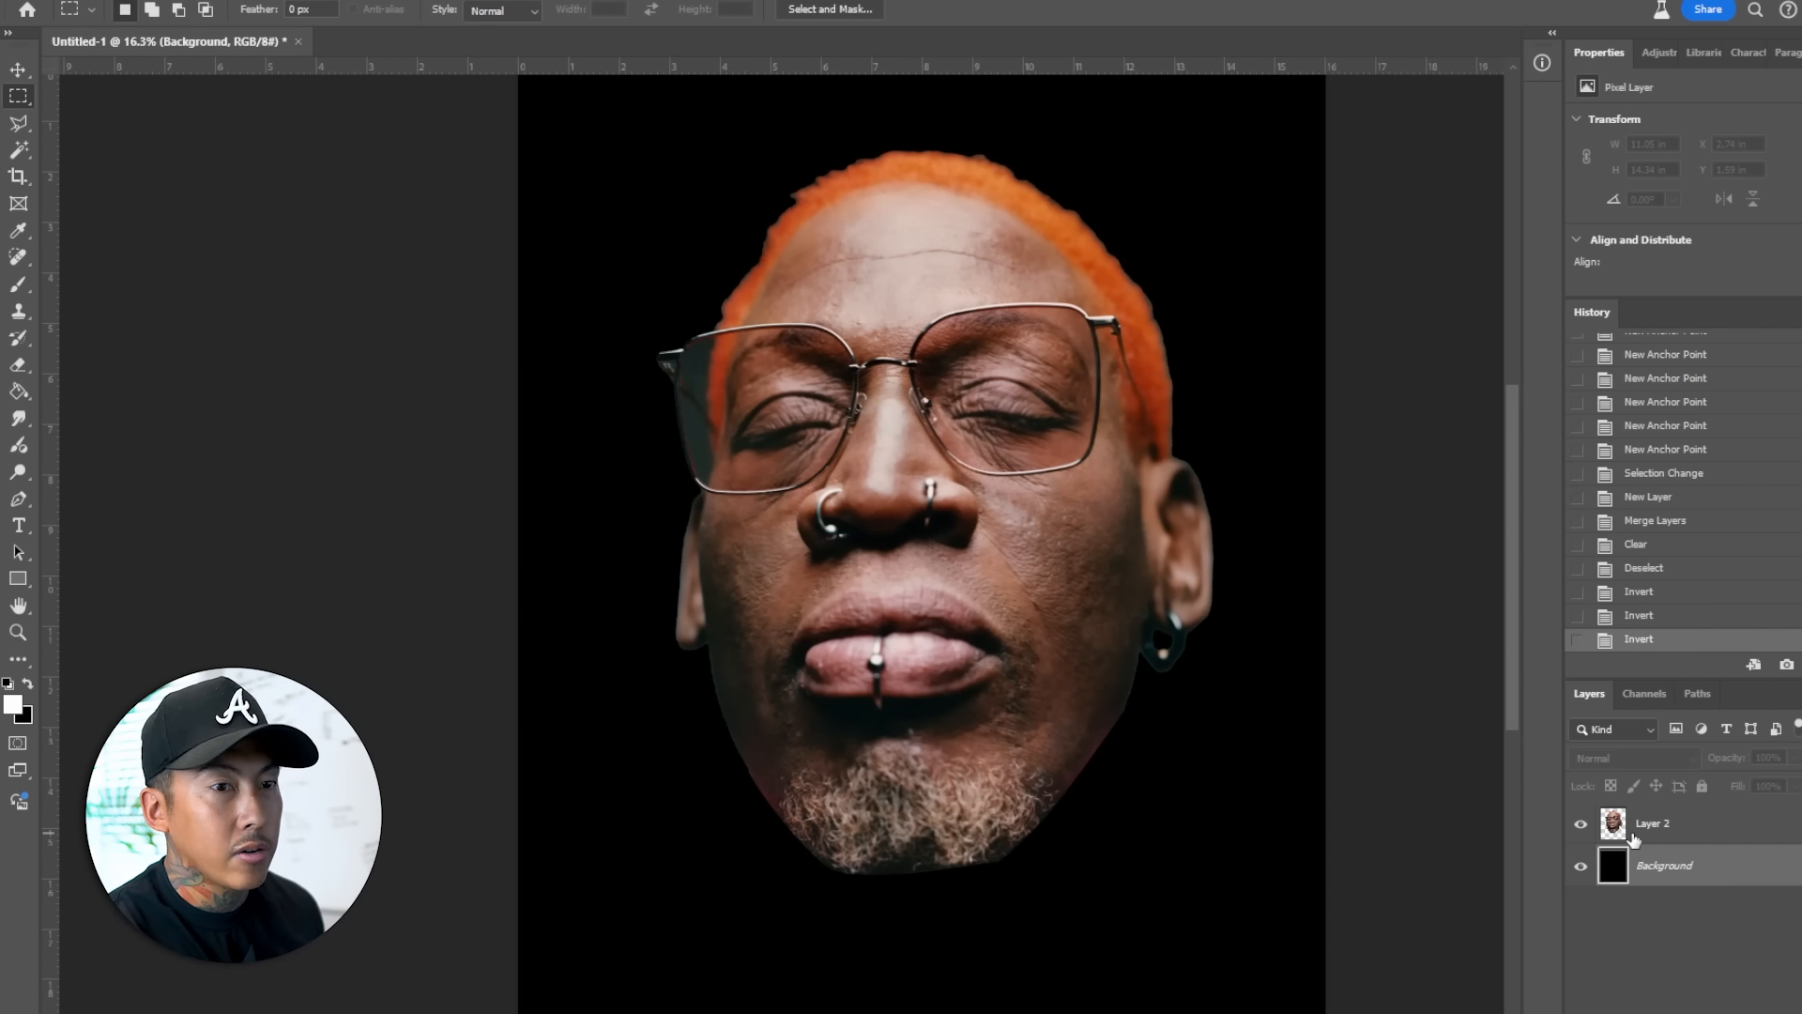
# - Apply Levels to the portrait on Layer 2 with a shadow input of 48 and a highlight input of 224
pyautogui.click(1743, 827)
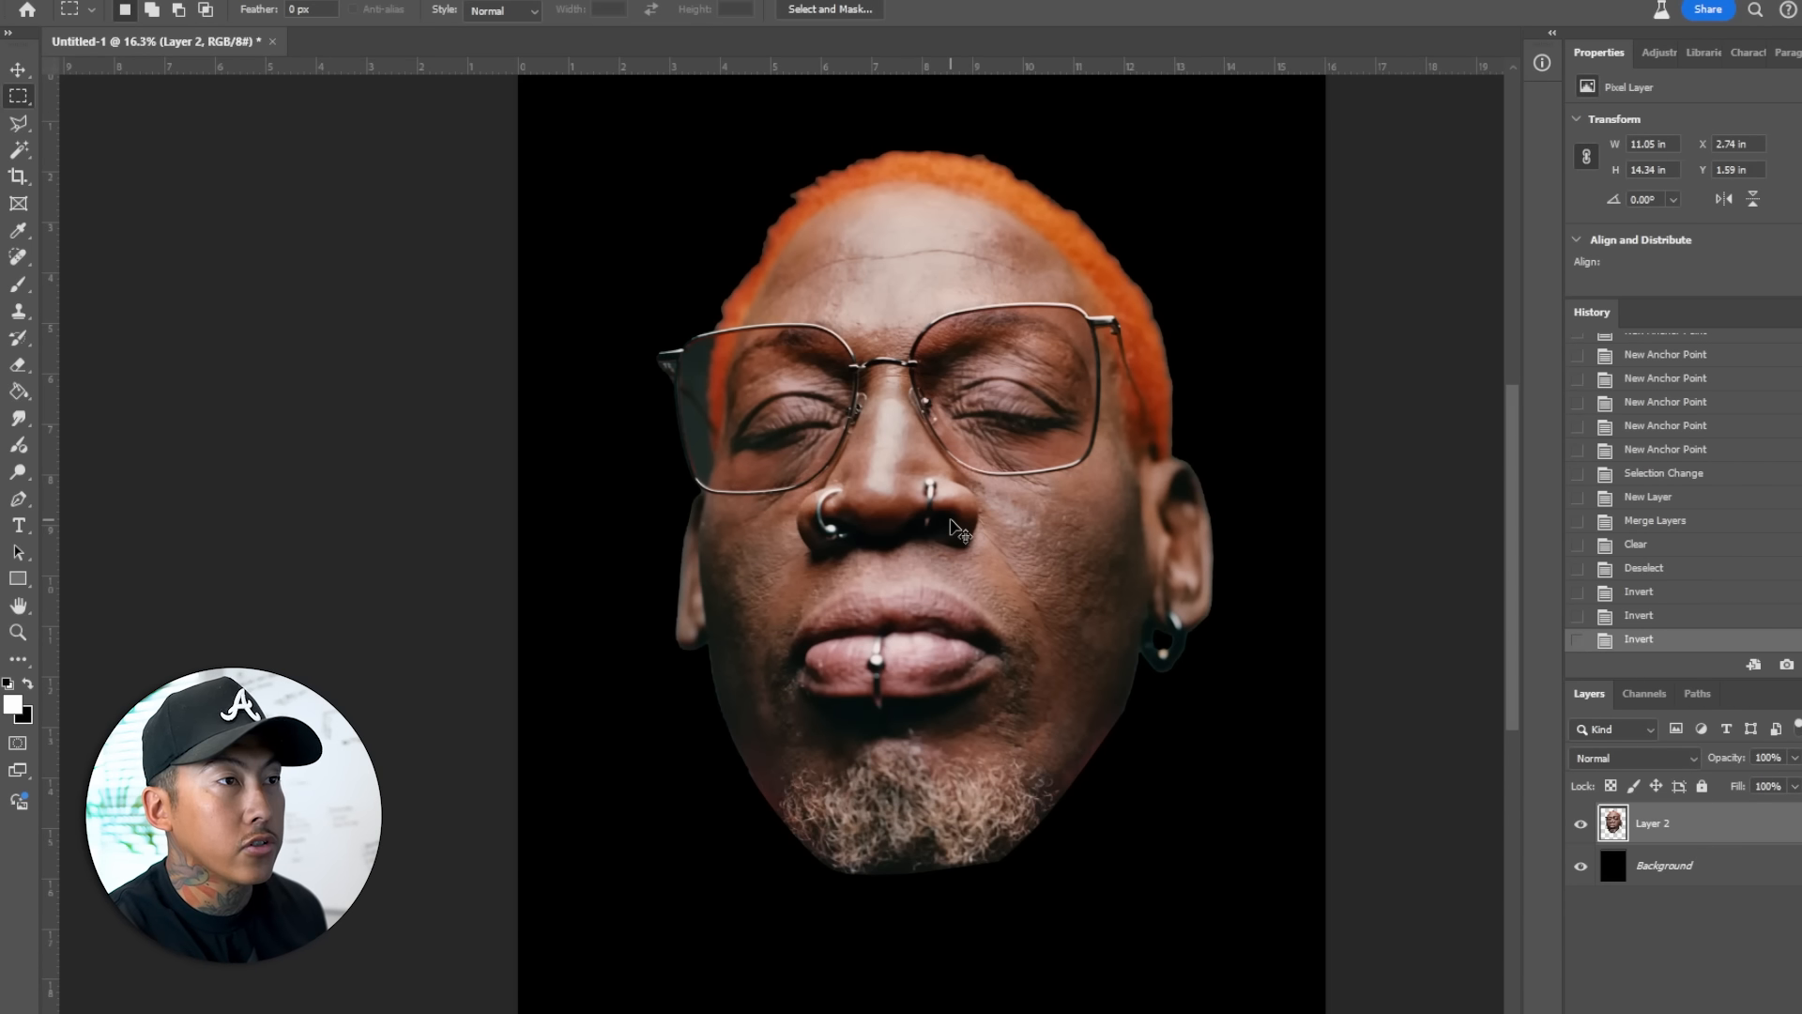
pyautogui.hotkey('ctrl', 'l')
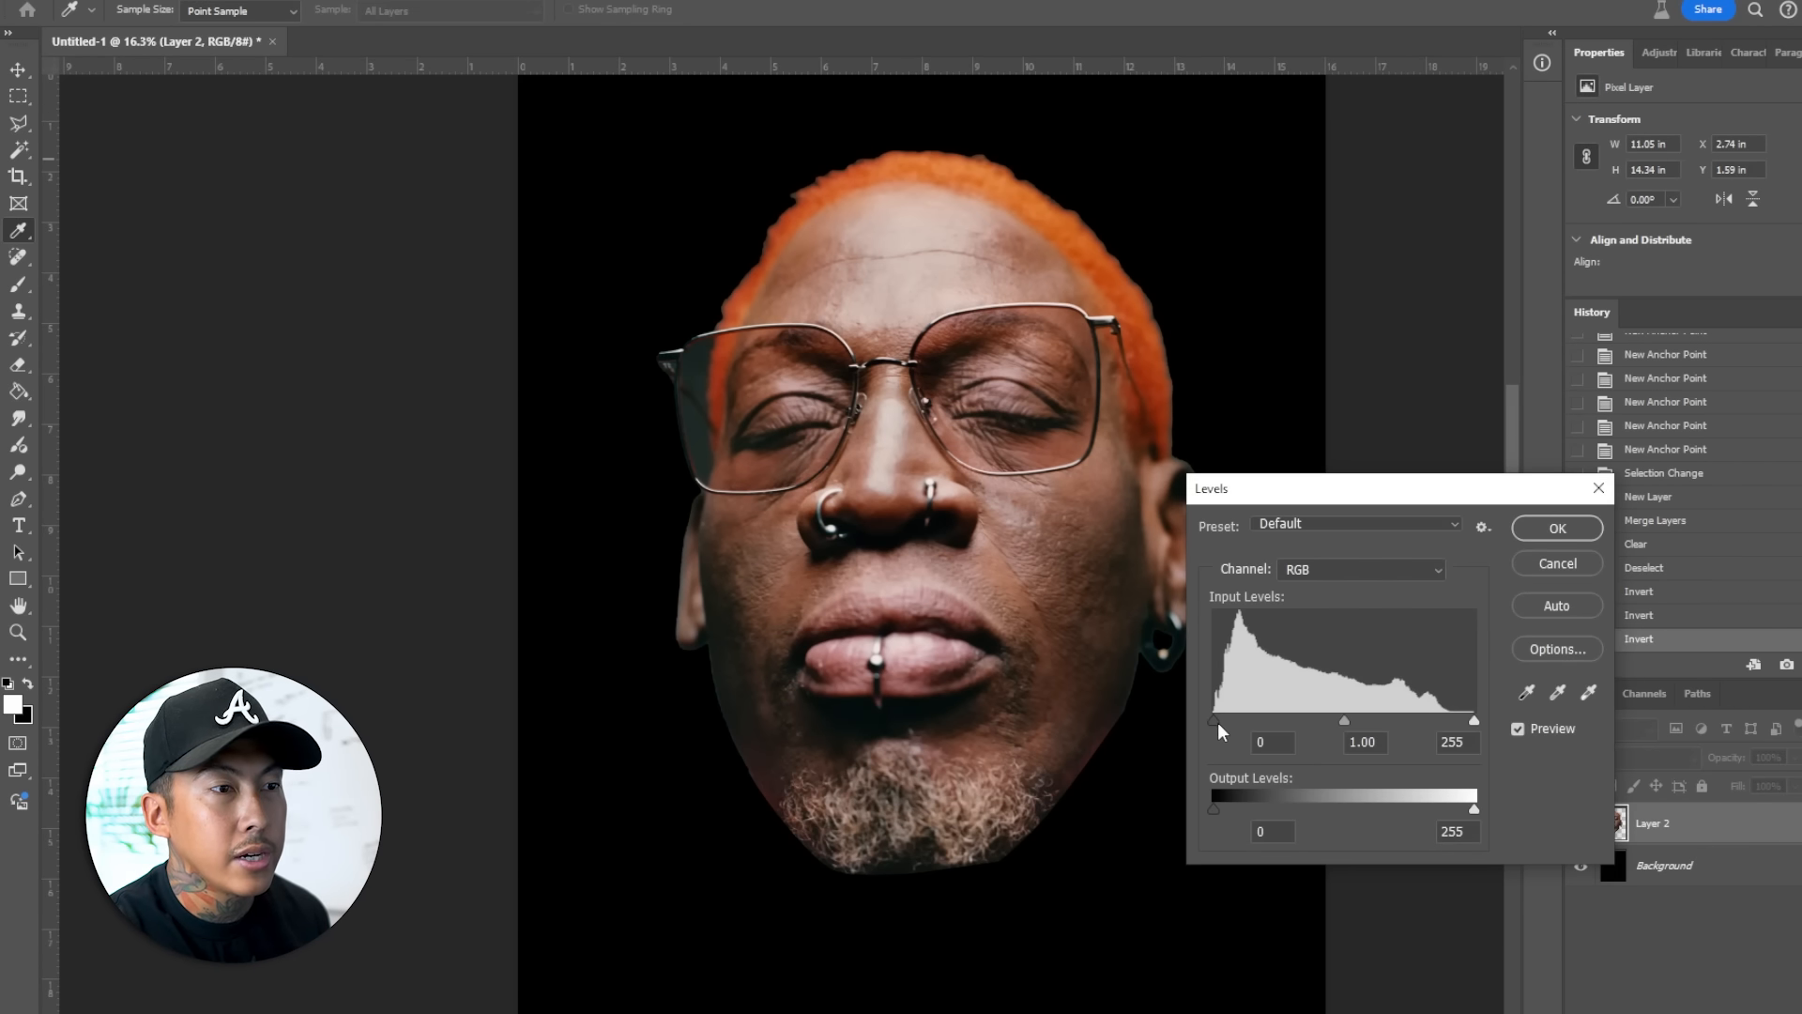
pyautogui.moveTo(1215, 721); pyautogui.dragTo(1243, 721)
pyautogui.click(1241, 723)
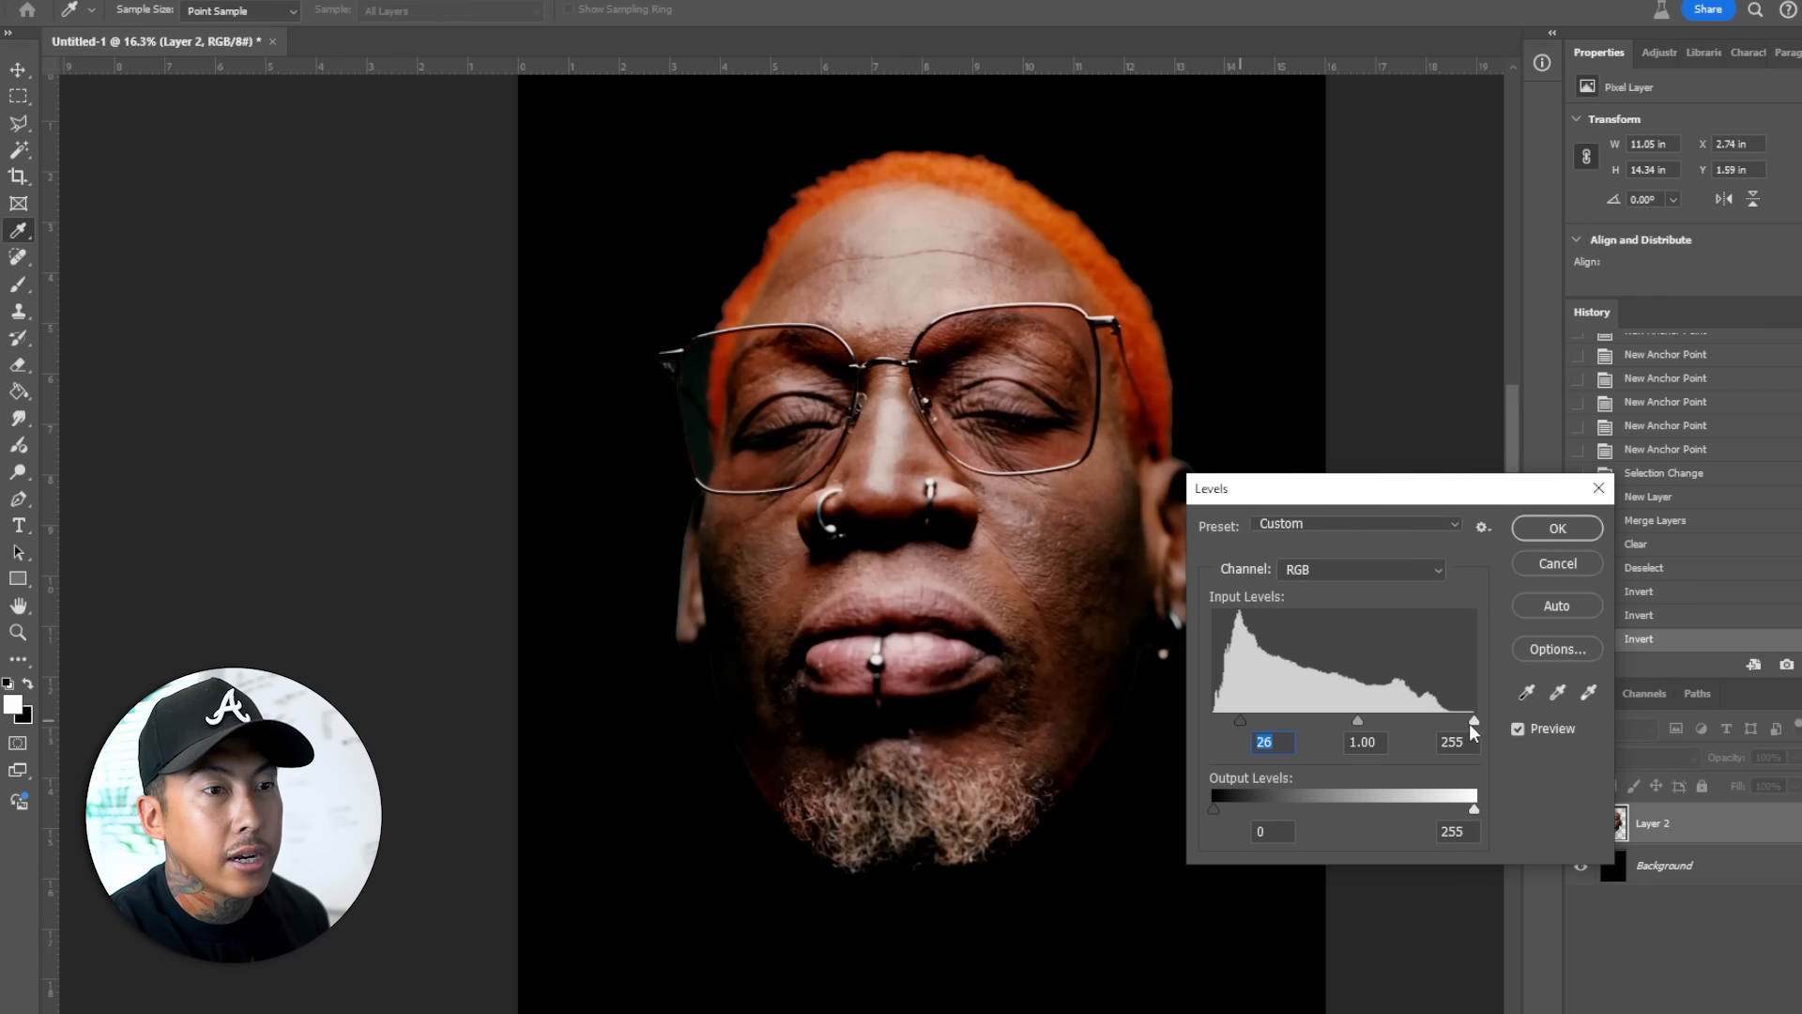
pyautogui.moveTo(1472, 729); pyautogui.dragTo(1442, 723)
pyautogui.moveTo(1240, 721); pyautogui.dragTo(1266, 723)
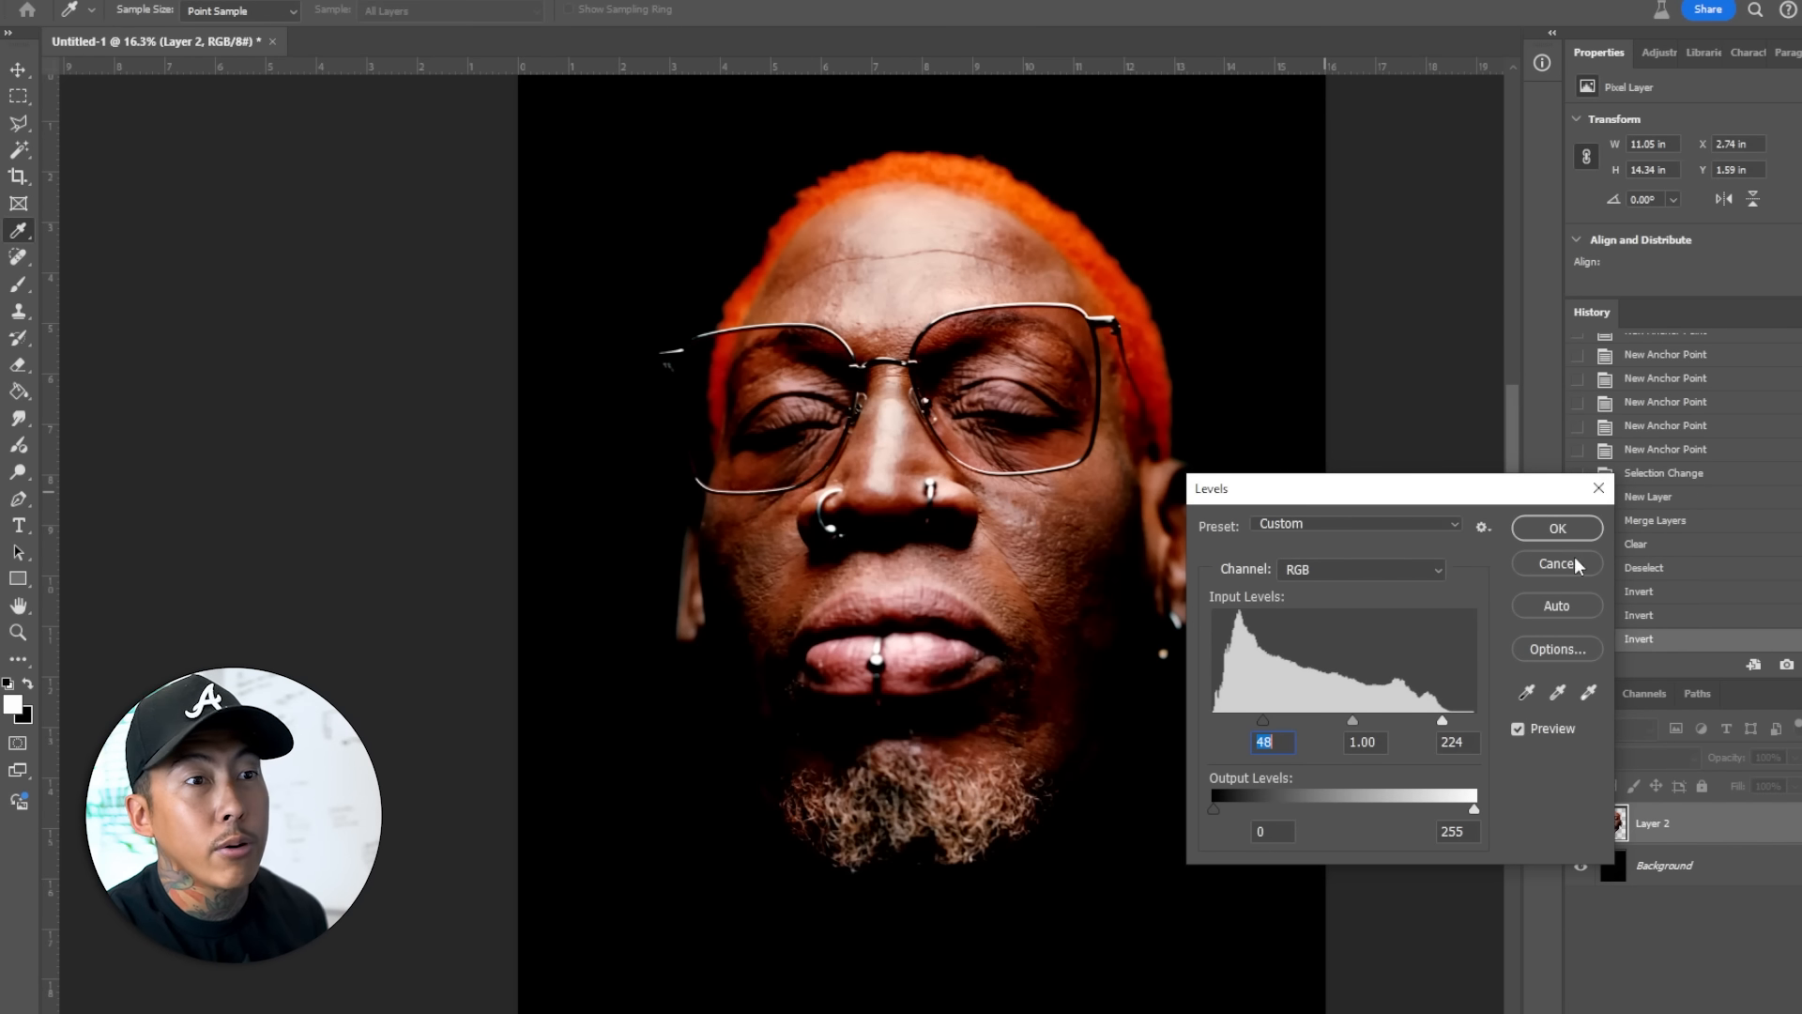
pyautogui.click(1558, 529)
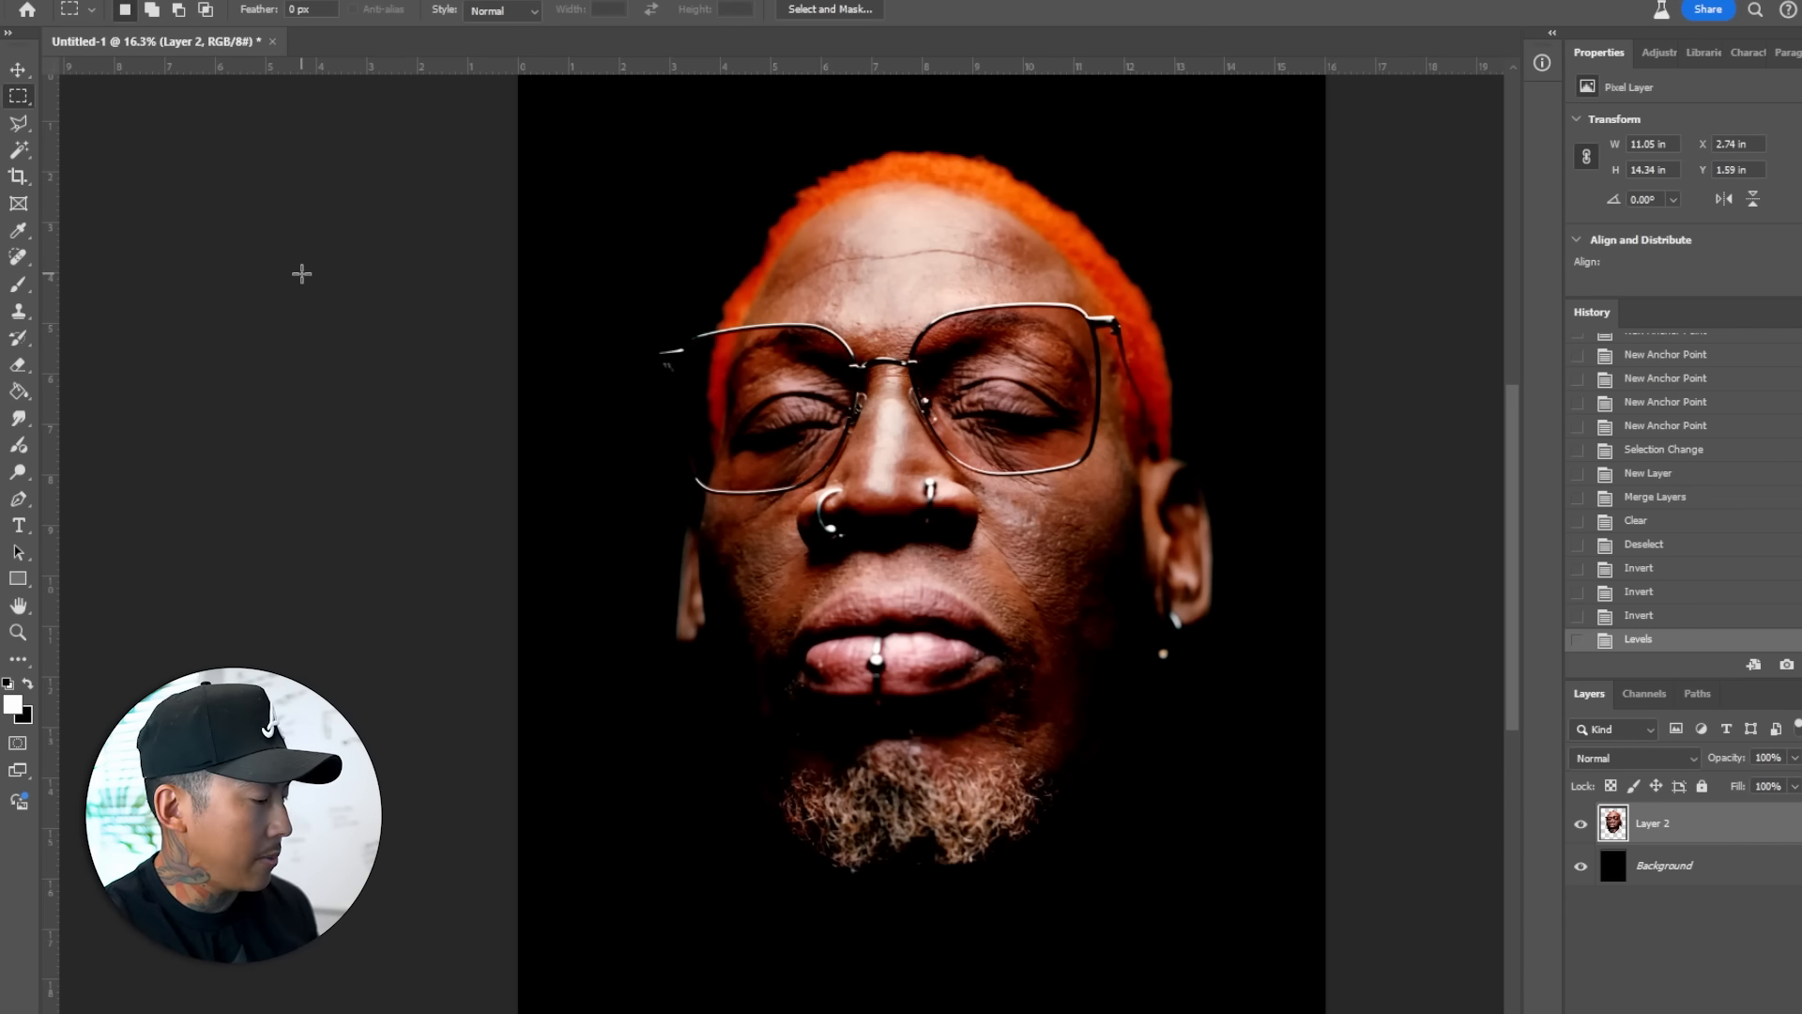
# - Apply a Curves adjustment to the portrait, lowering the midtones and lifting the darker and lighter tones around them
pyautogui.click(132, 3)
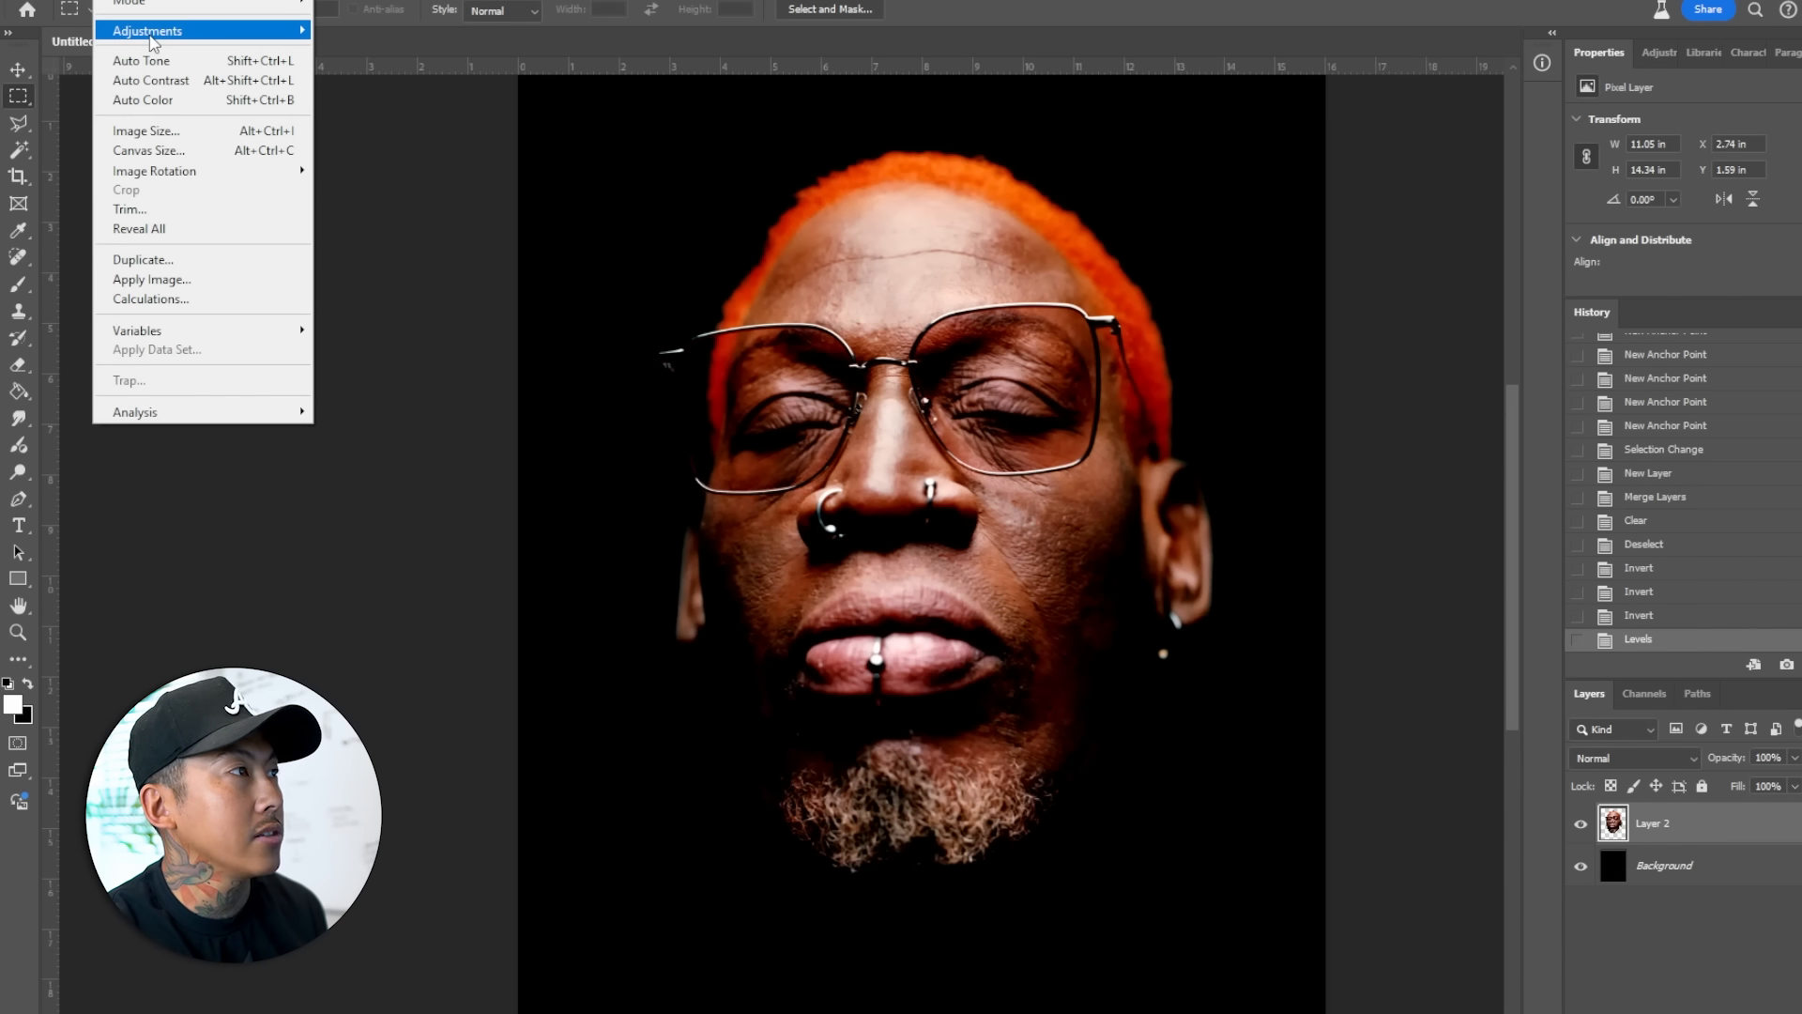
pyautogui.moveTo(153, 43)
pyautogui.click(402, 69)
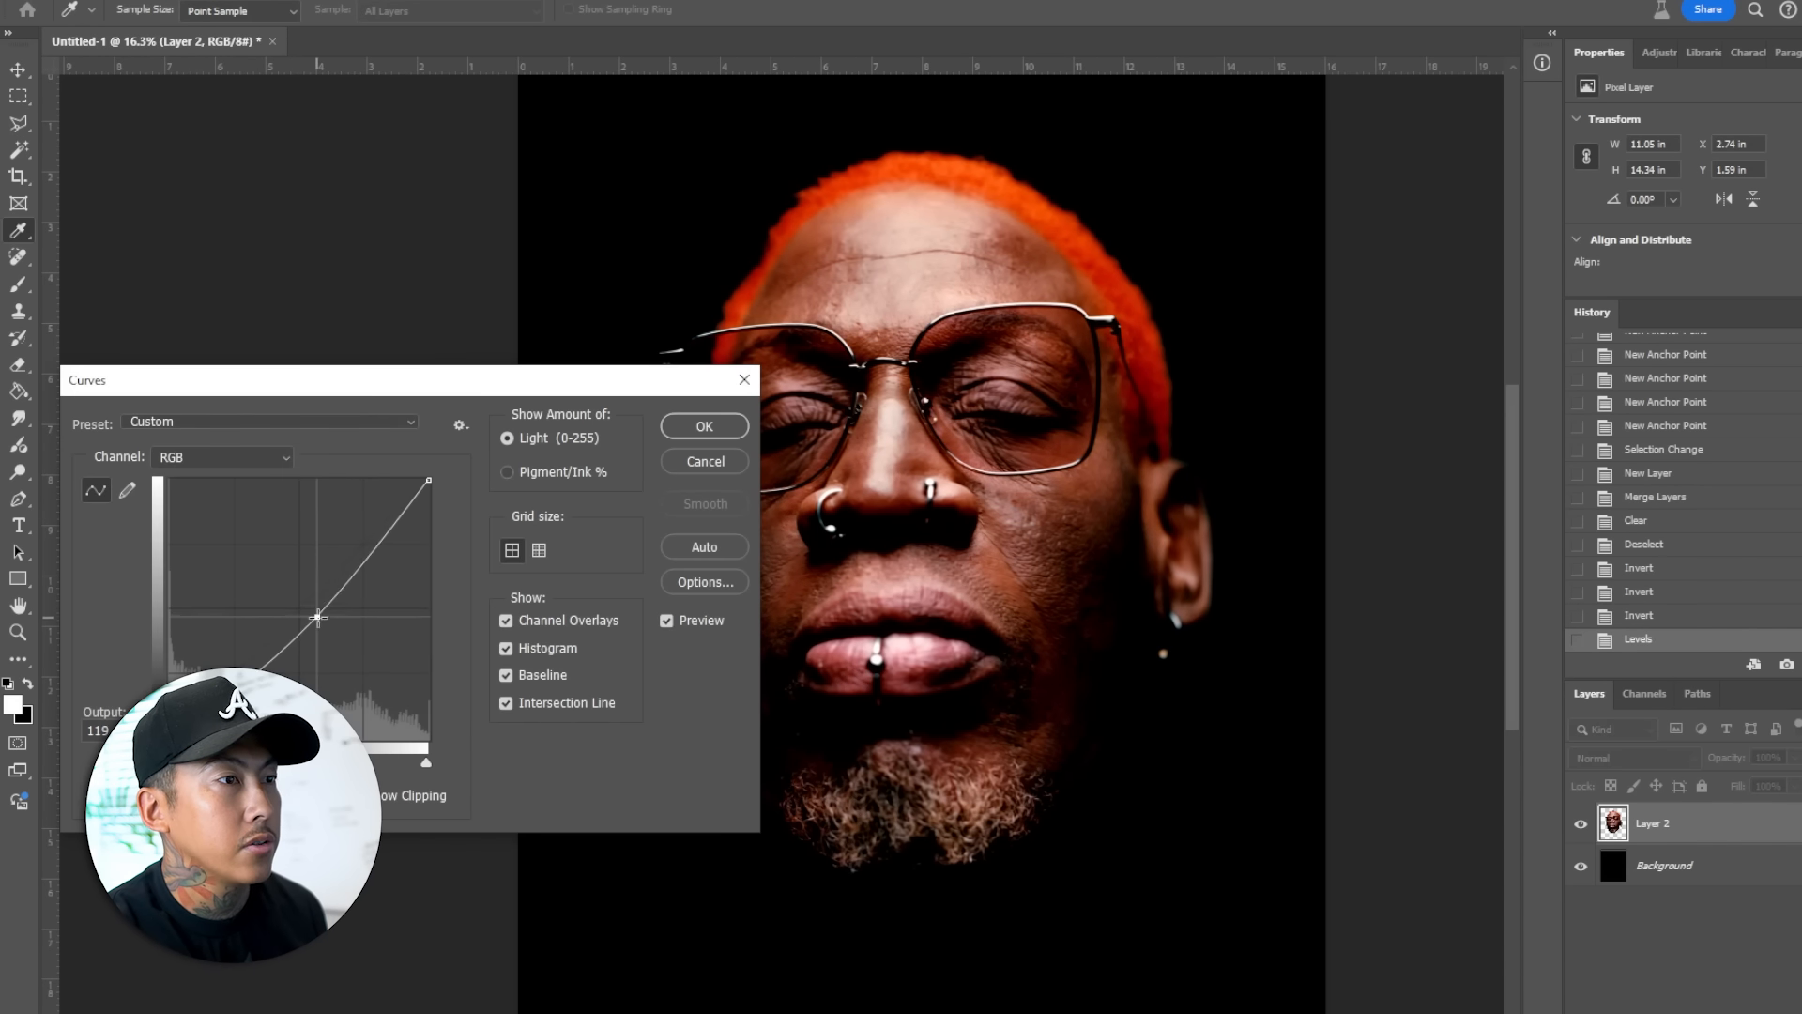
pyautogui.moveTo(266, 664); pyautogui.dragTo(249, 652)
pyautogui.moveTo(389, 549); pyautogui.dragTo(367, 529)
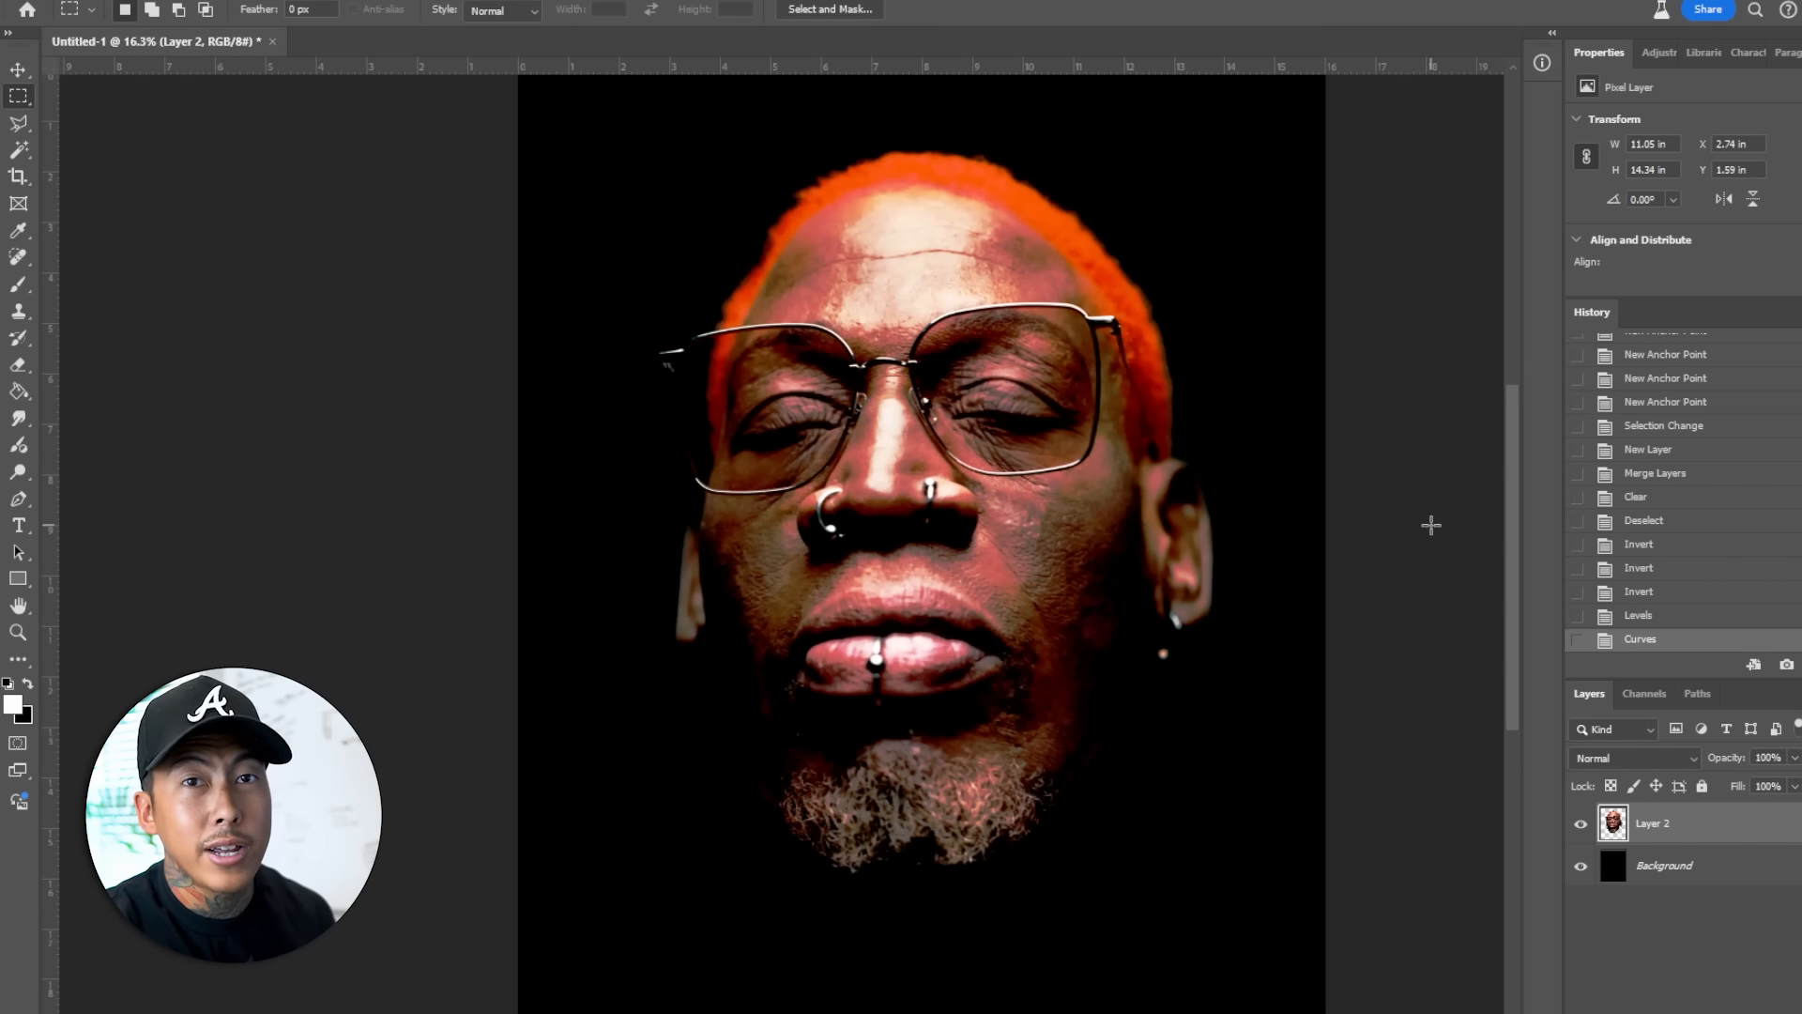
# - Switch to the browser and open images.google.com in a new tab
pyautogui.hotkey('alt', 'Tab')
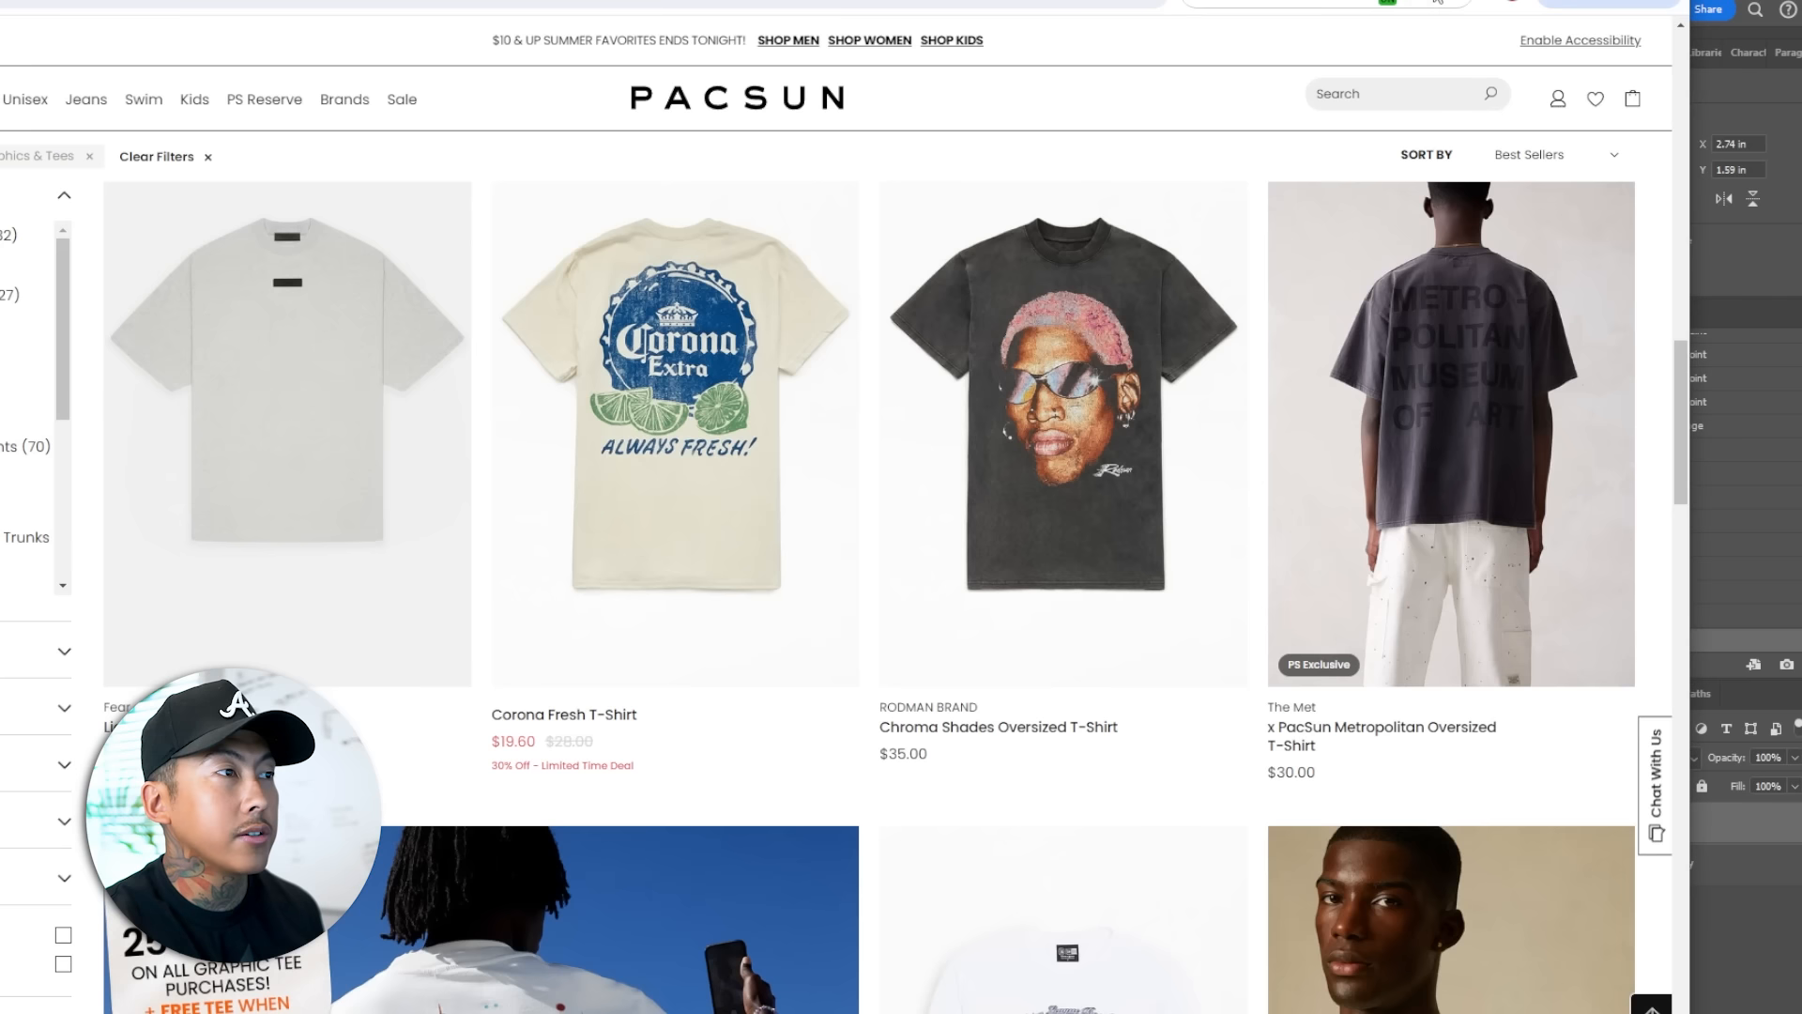
pyautogui.hotkey('ctrl', 't')
pyautogui.write('images.goog')
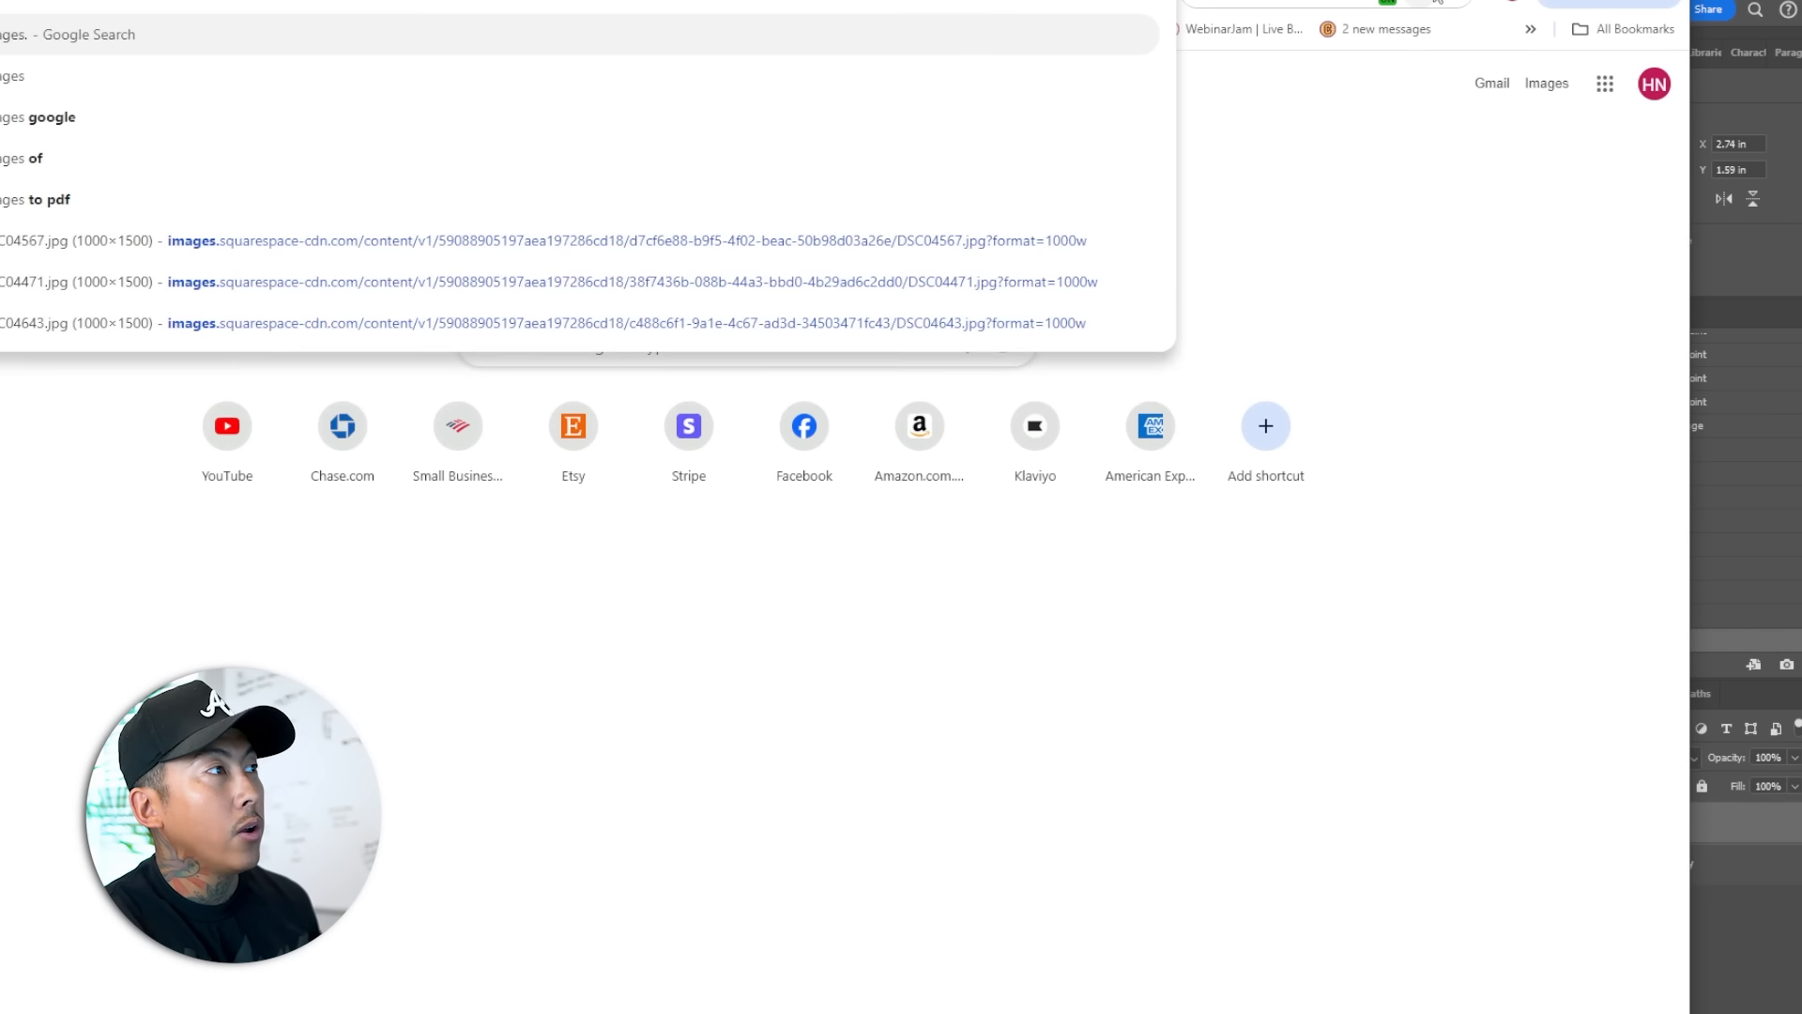
pyautogui.write('le.com')
pyautogui.press('Return')
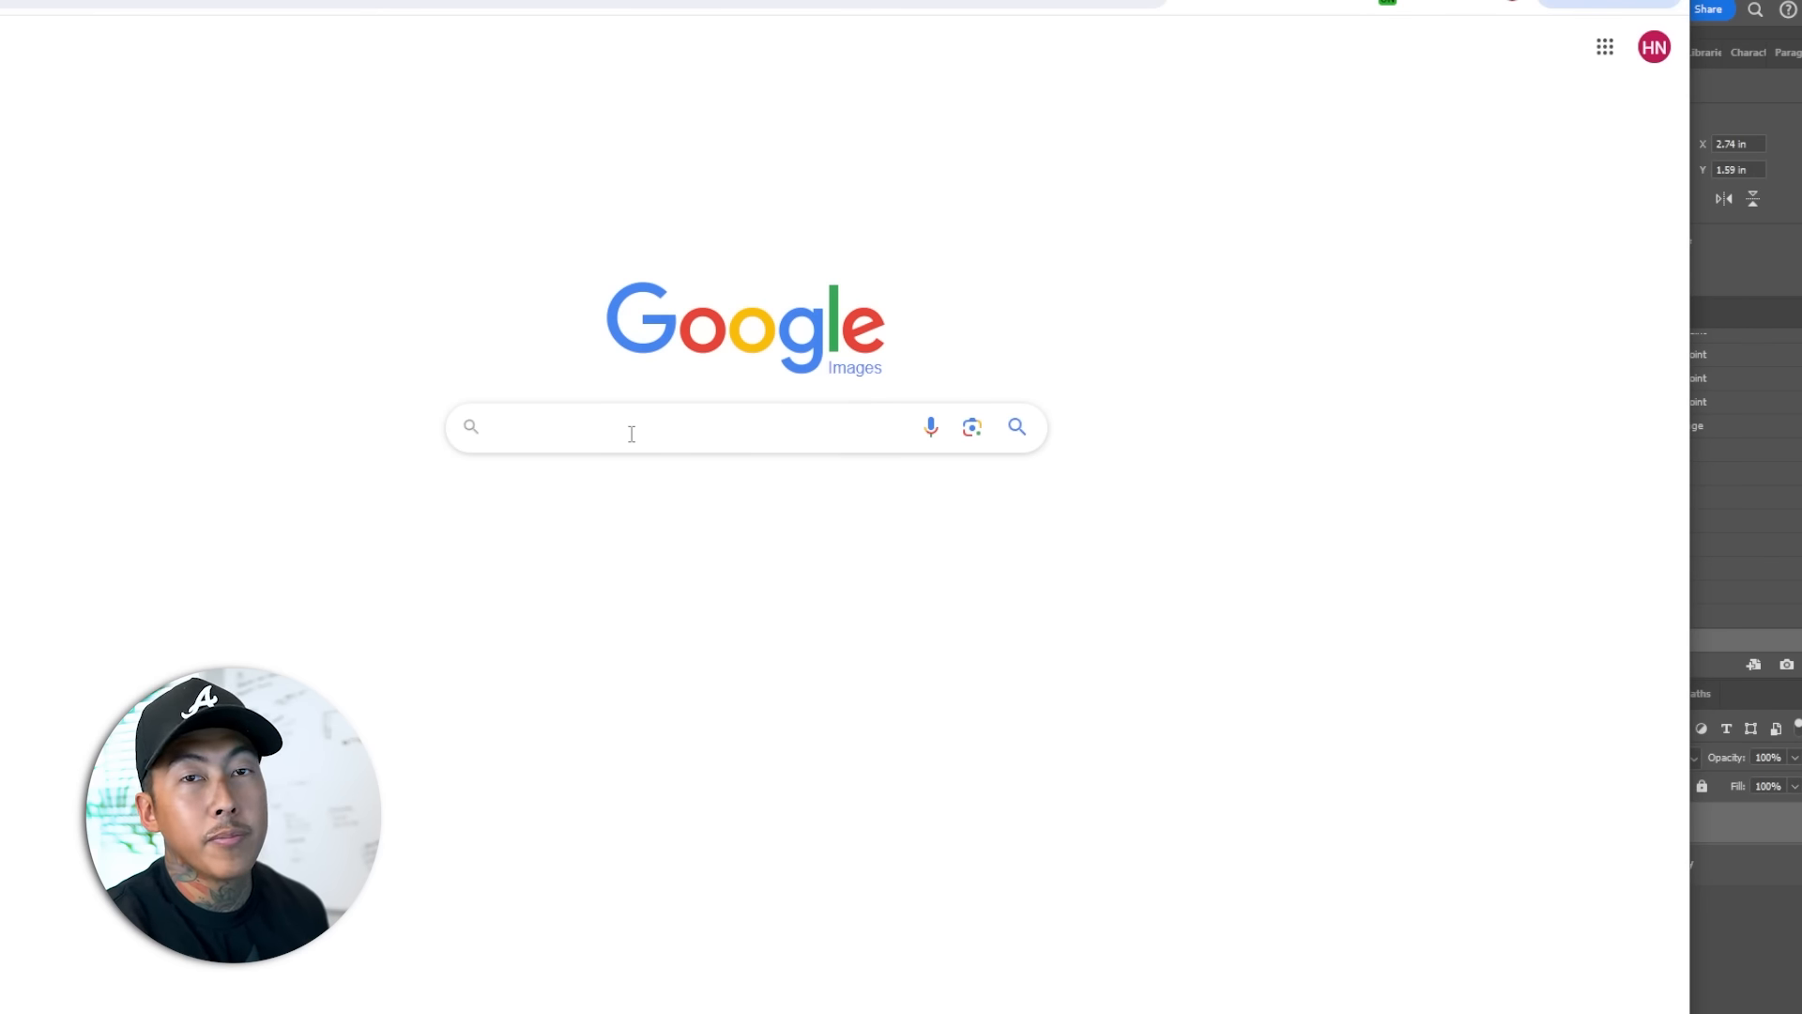
# - Search the images for "grunge texture" and limit the results to large sizes
pyautogui.write('grunge')
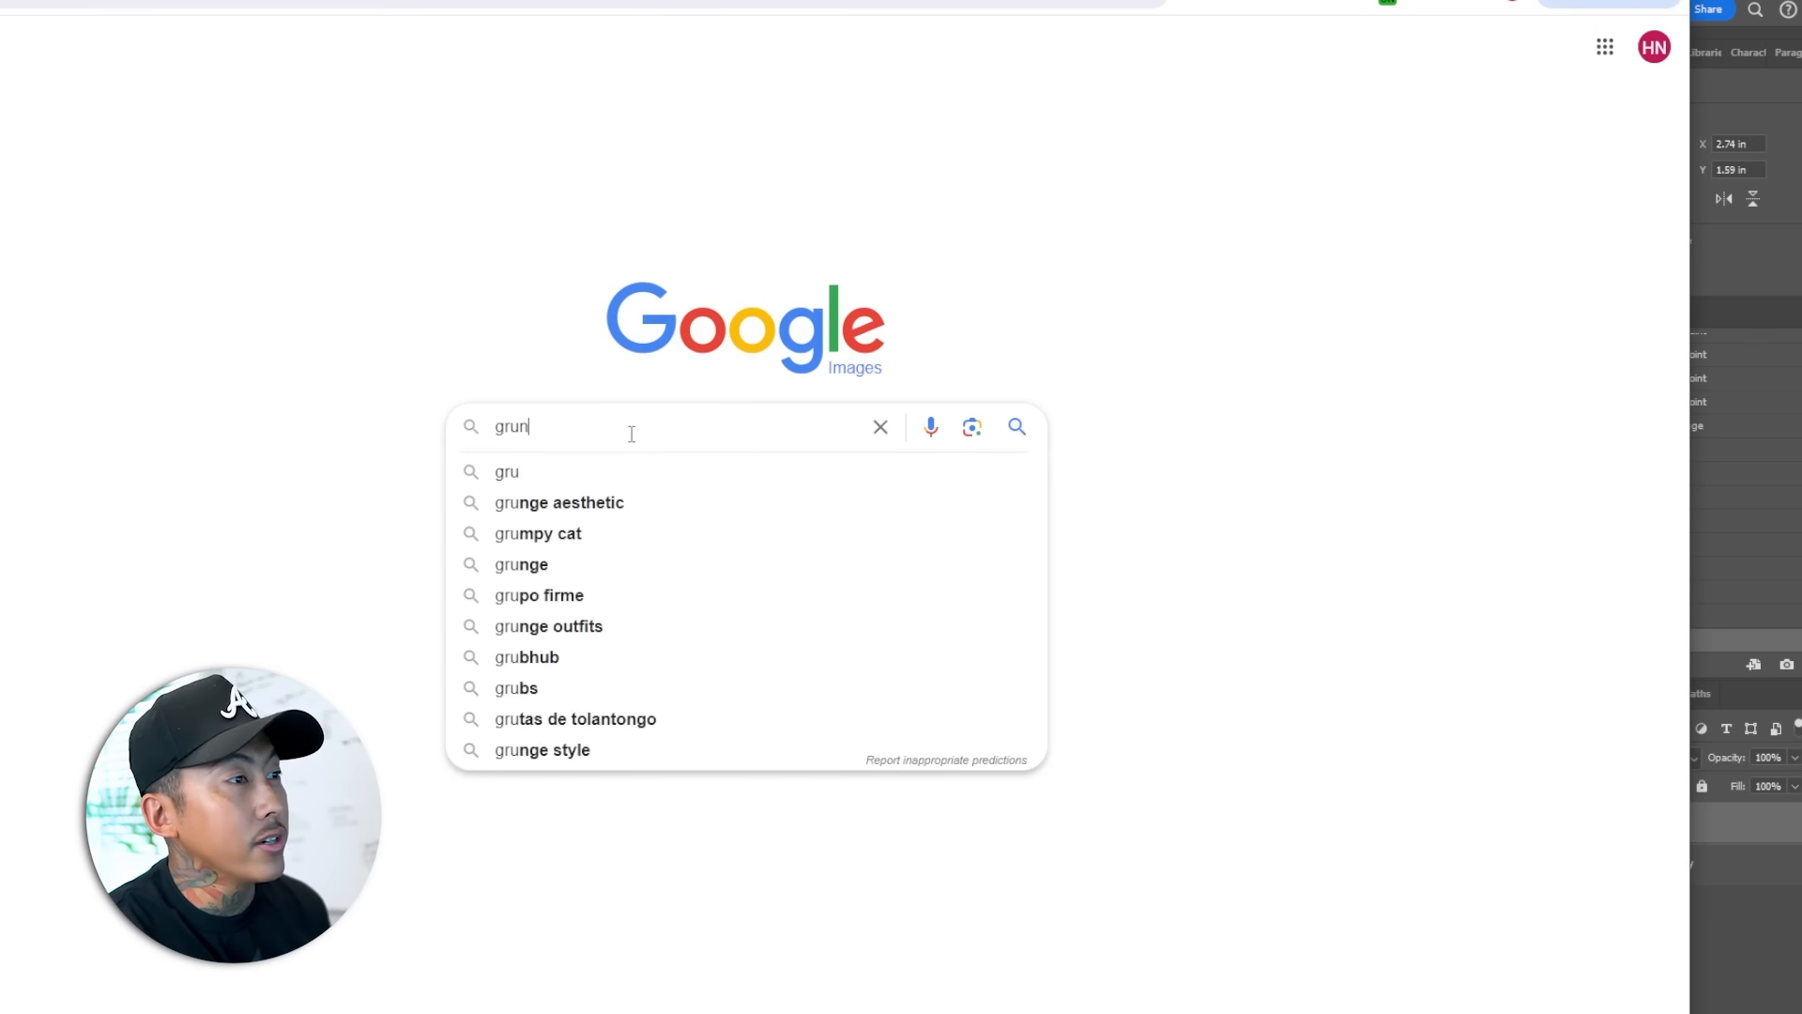
pyautogui.press('Return')
pyautogui.click(200, 64)
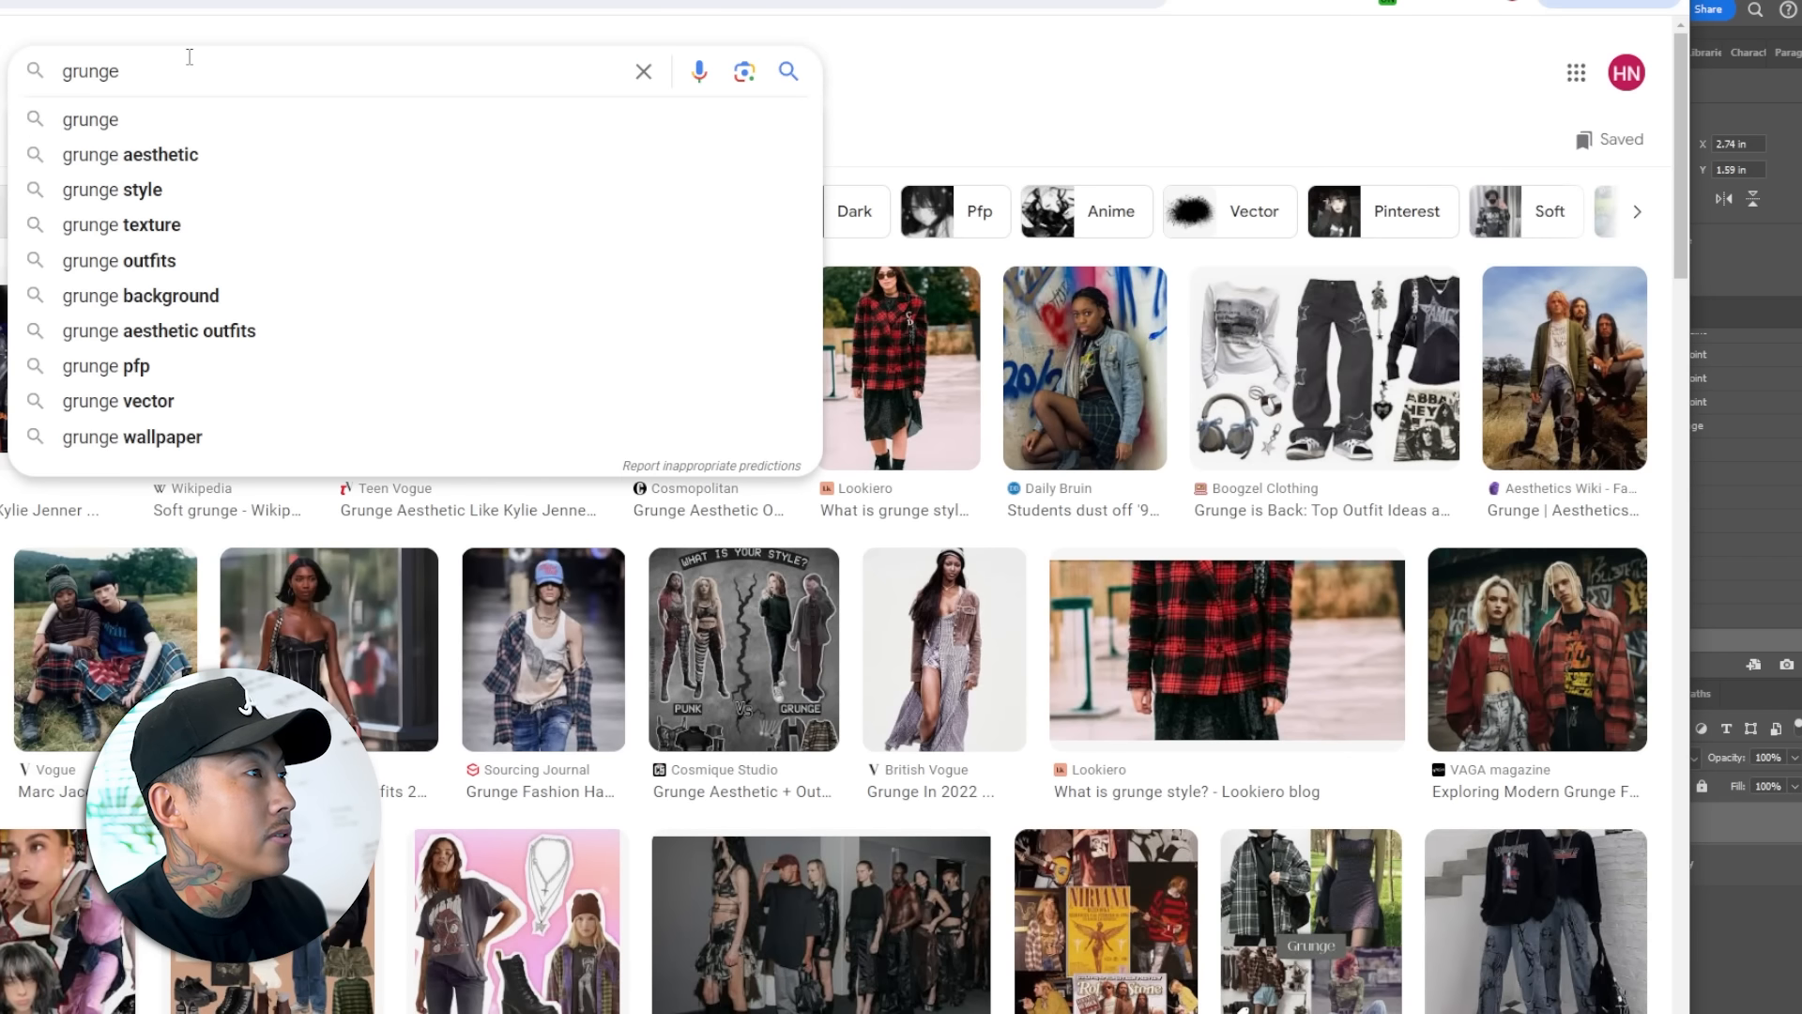
pyautogui.write('text')
pyautogui.write('ure')
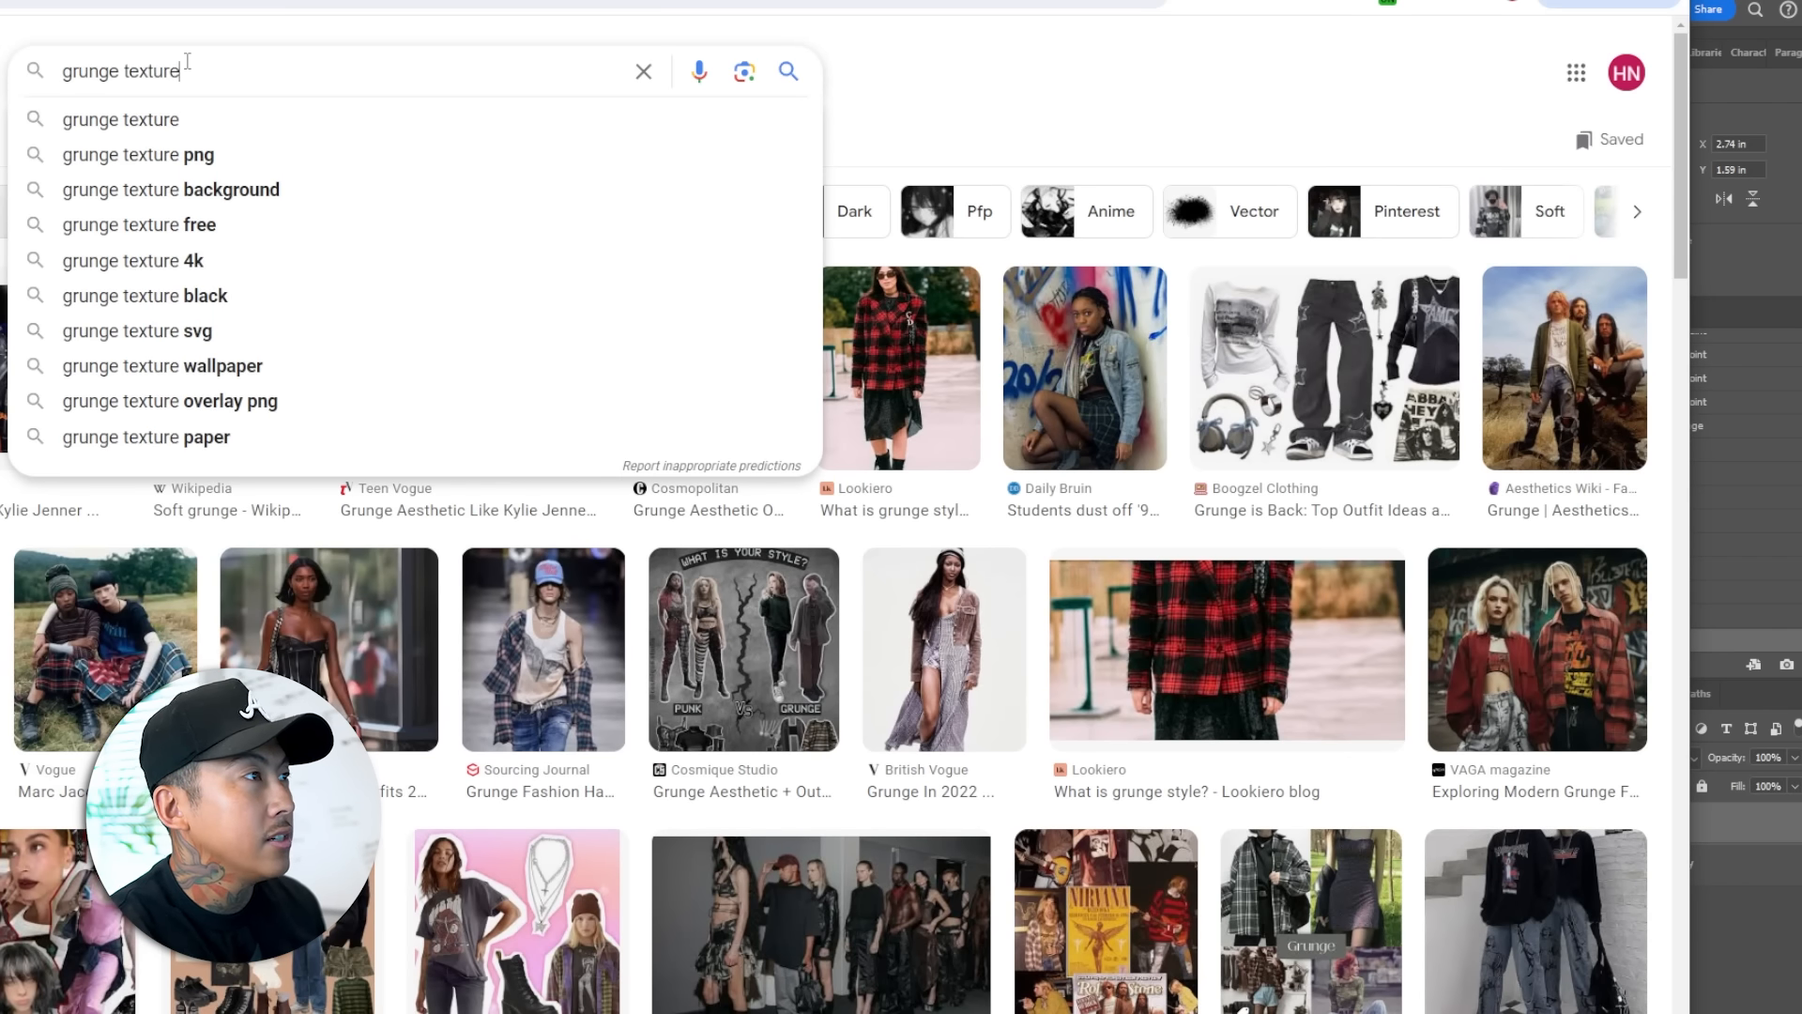
pyautogui.press('Return')
pyautogui.click(75, 273)
pyautogui.click(111, 346)
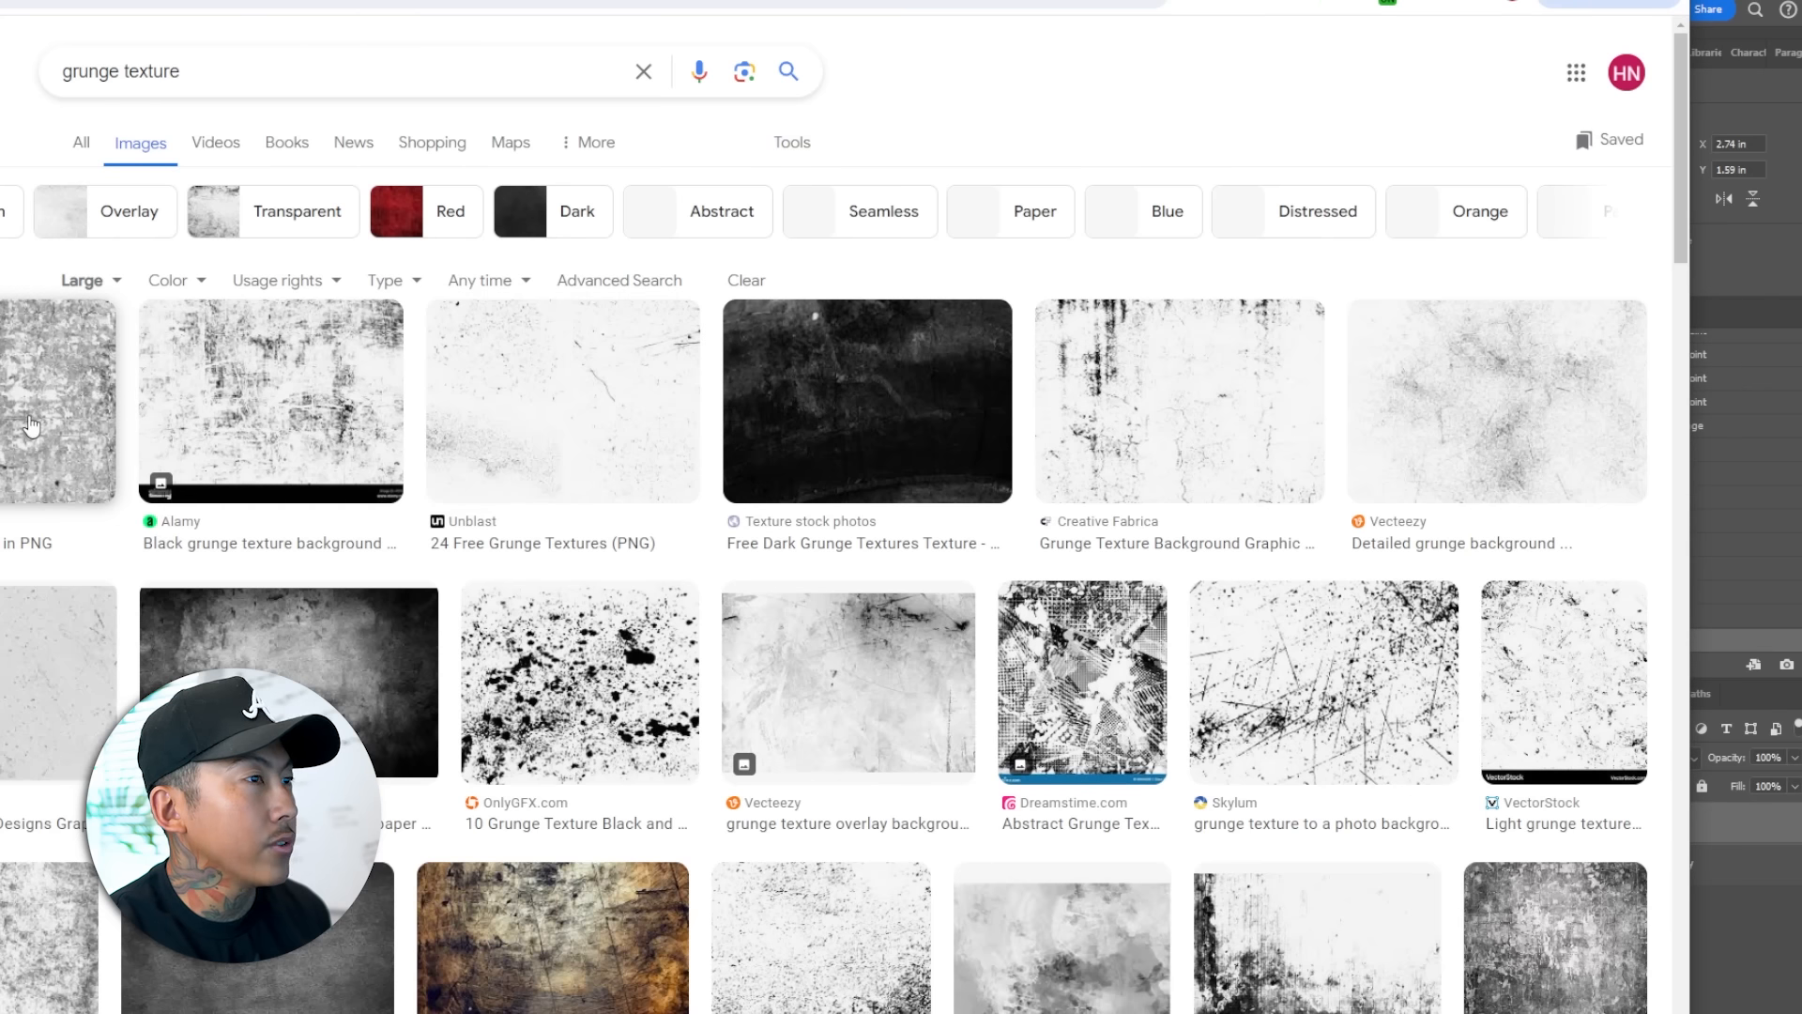
# - Preview the grainy Vecteezy grunge texture and open its image in a new tab to view it full size
pyautogui.click(1489, 346)
pyautogui.rightClick(1513, 663)
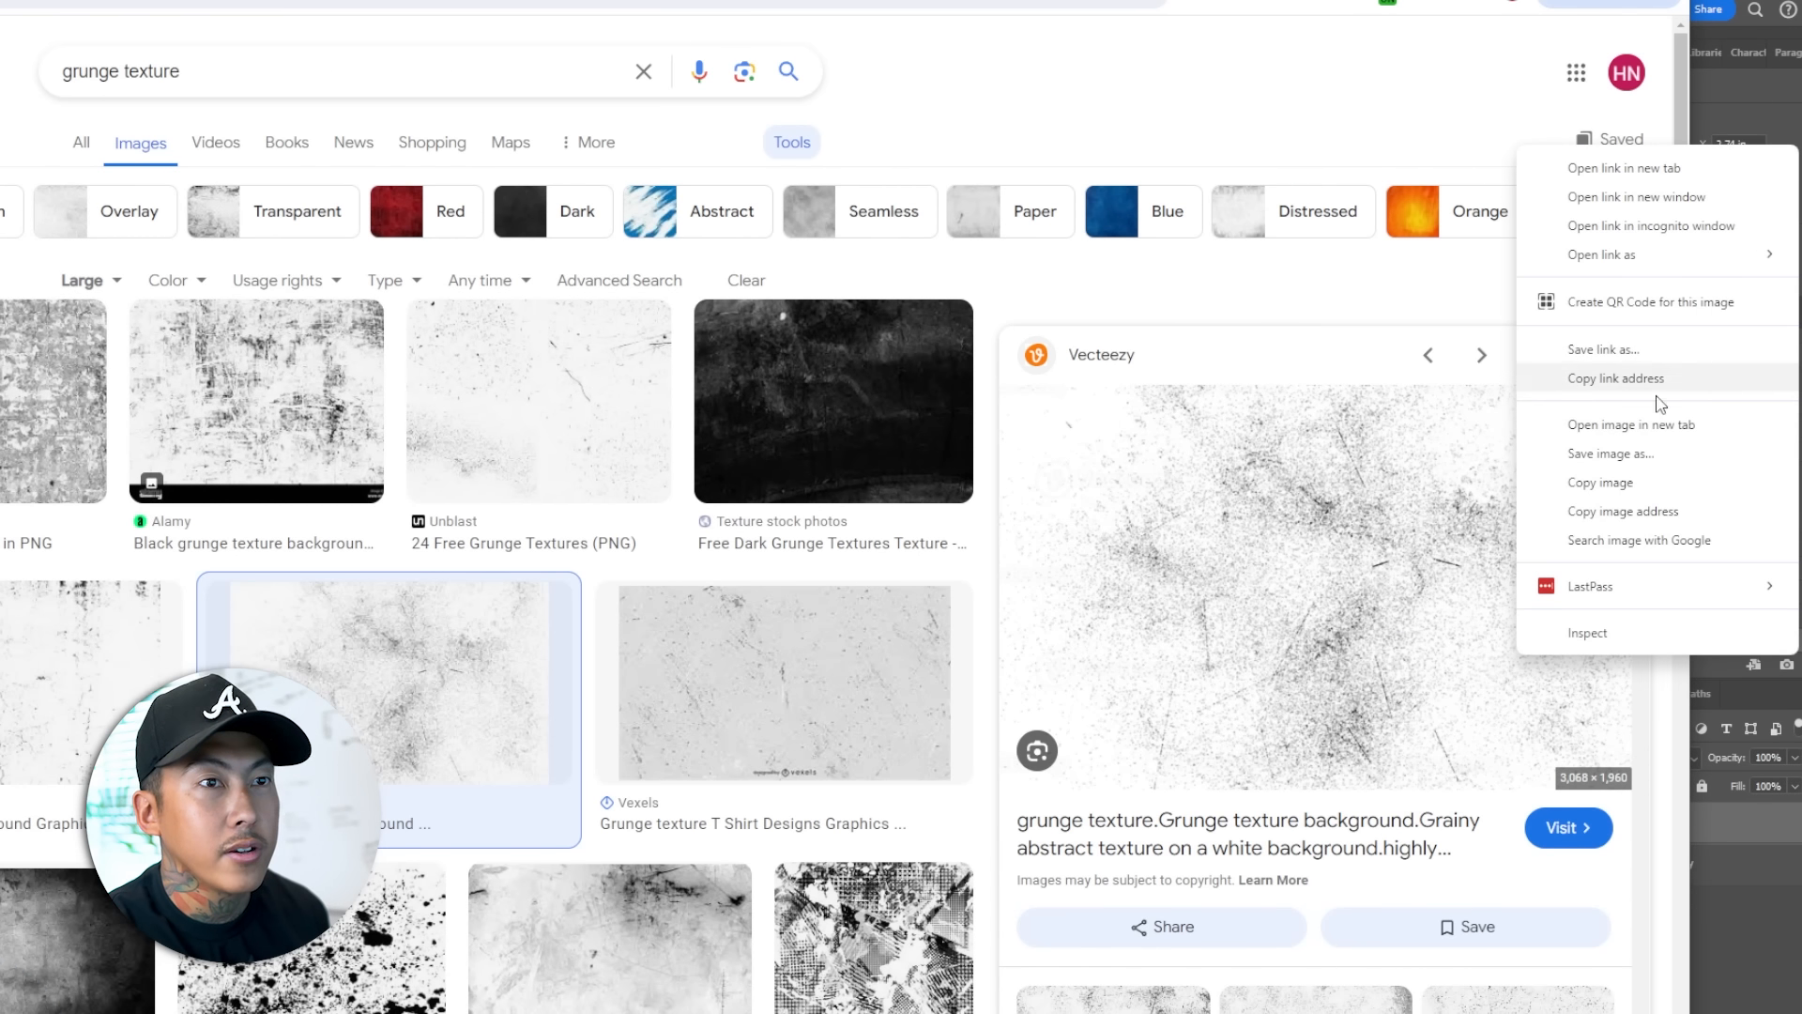
pyautogui.click(1652, 424)
pyautogui.hotkey('ctrl', 'Tab')
# - Open the Unblast "7 Free Grunge Textures in PNG" image in a new tab and copy it
pyautogui.click(1036, 346)
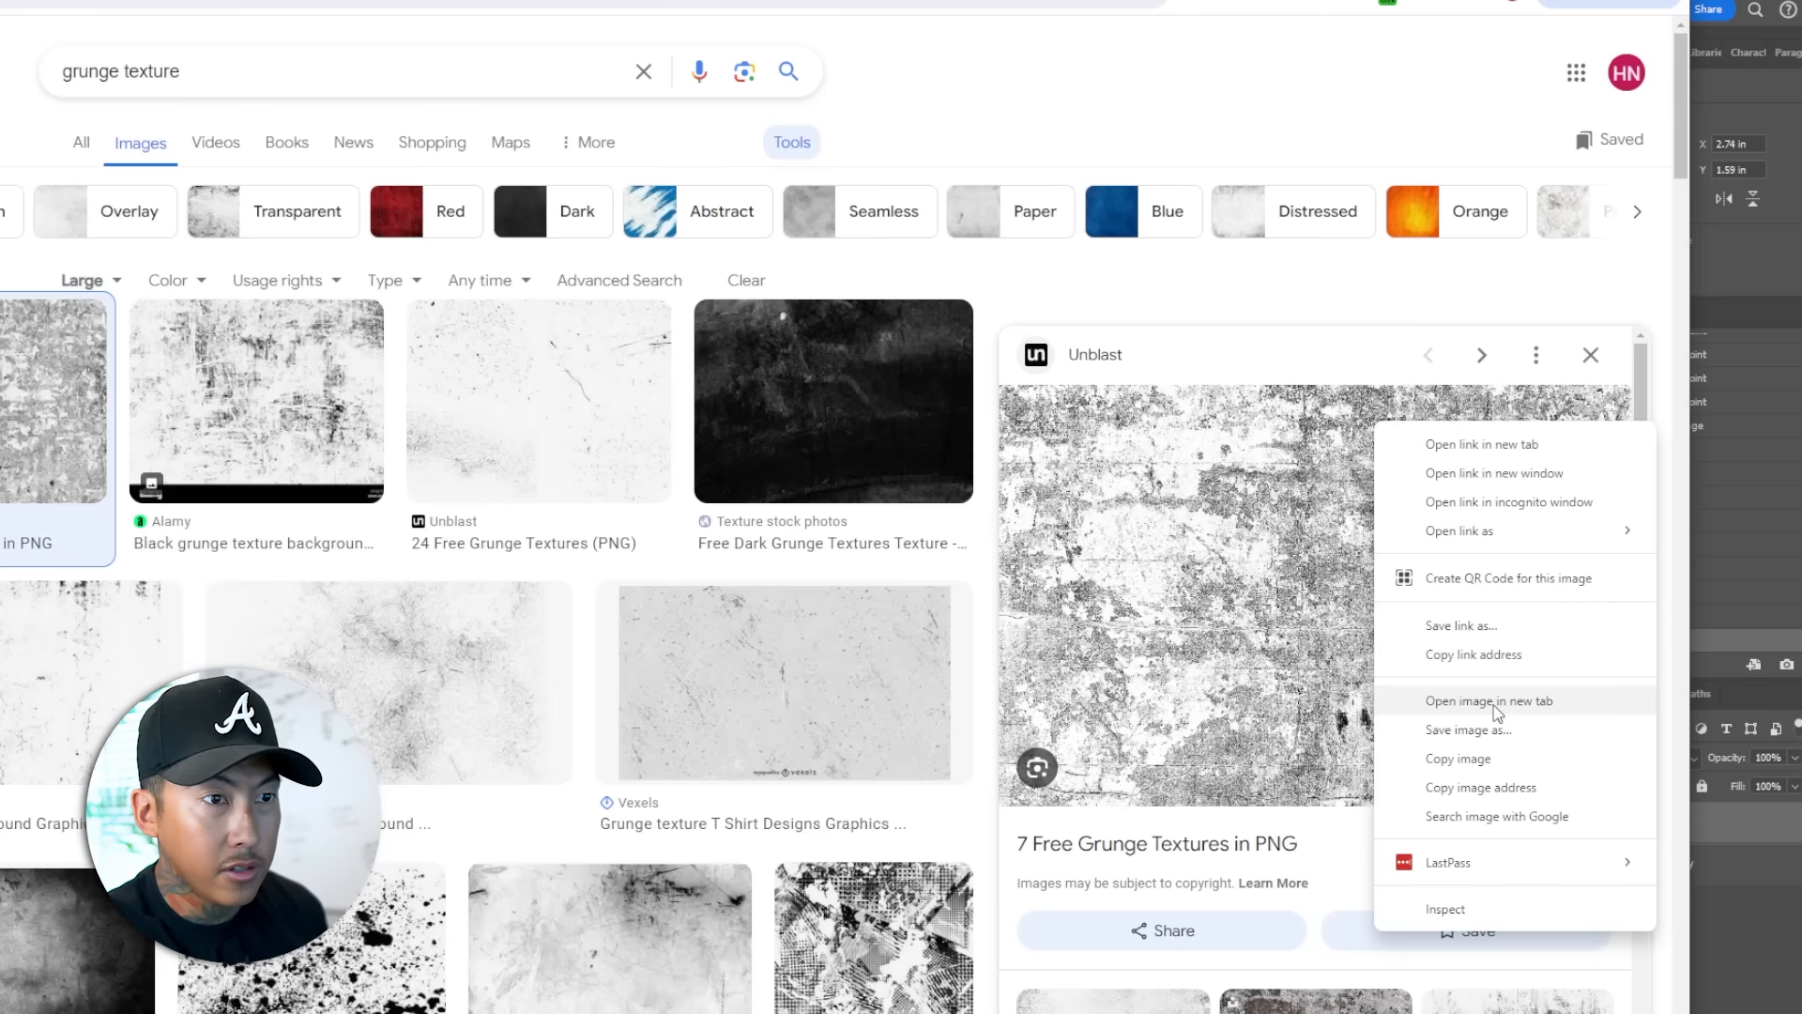
pyautogui.click(1494, 706)
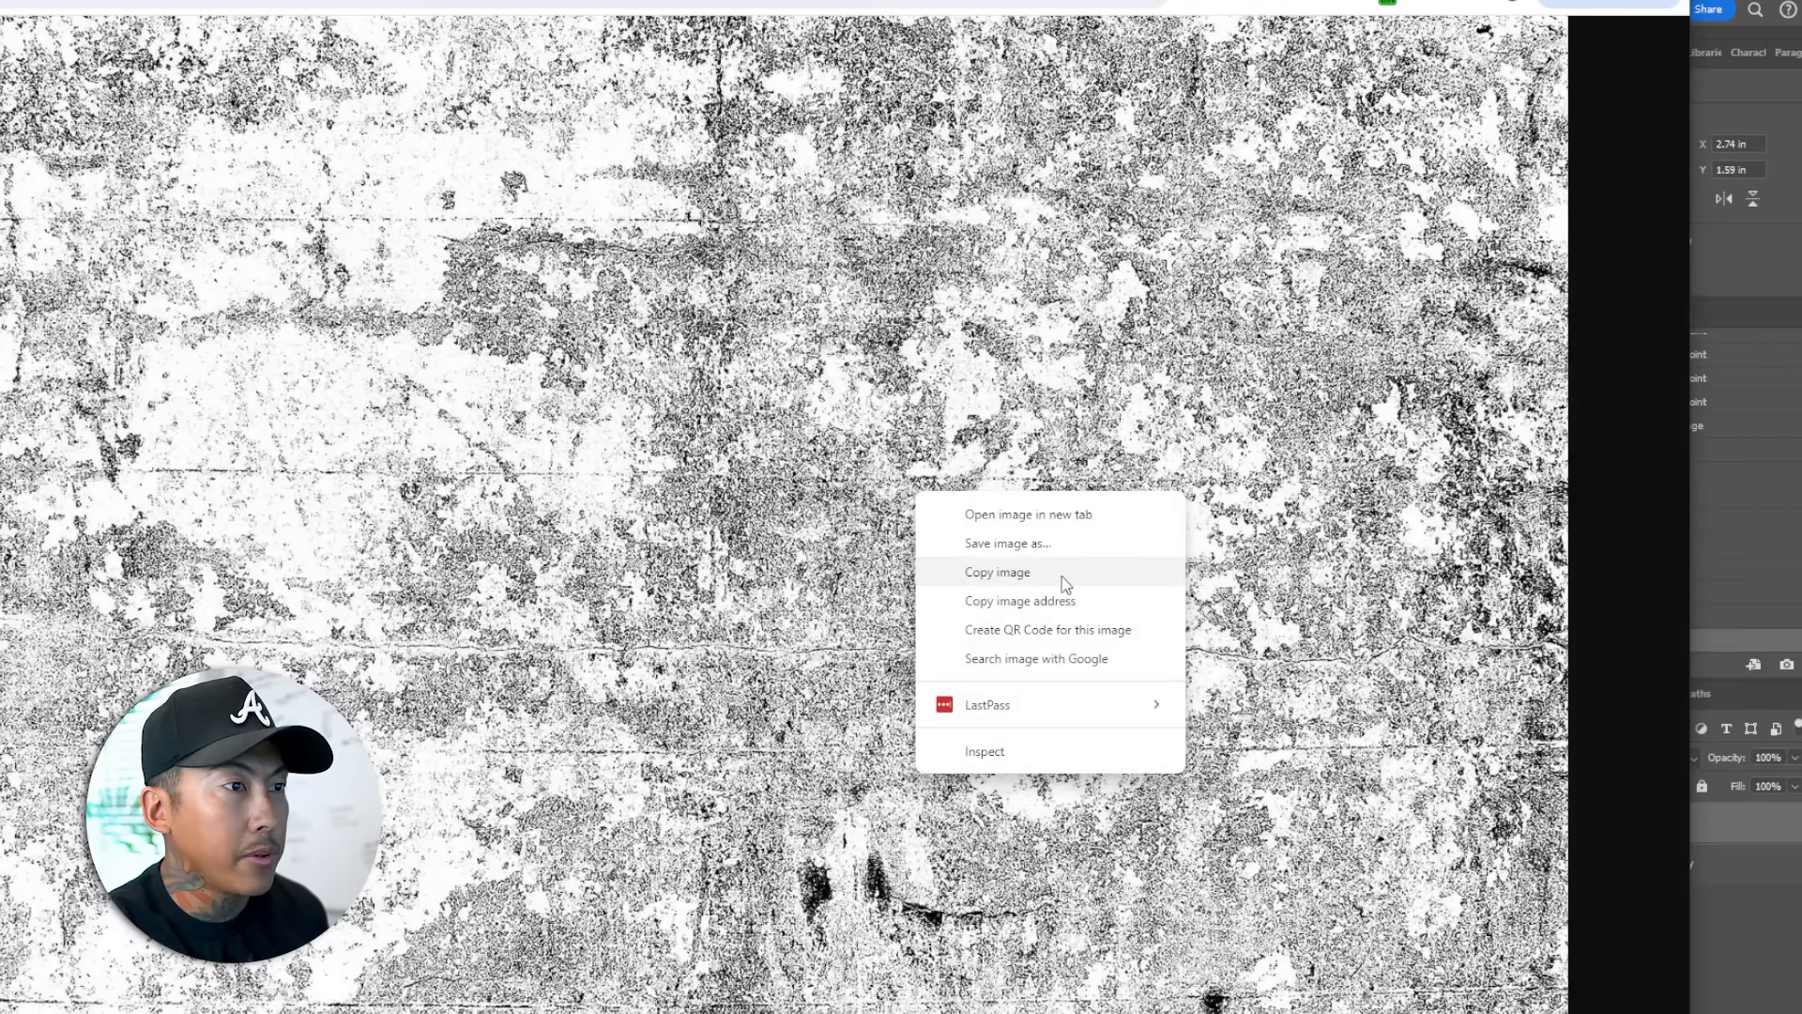
pyautogui.click(1065, 584)
# - Paste the copied texture above the portrait in Photoshop, rotate it upright and enlarge it to 14.33 by 21.51 inches to cover the face
pyautogui.click(1758, 981)
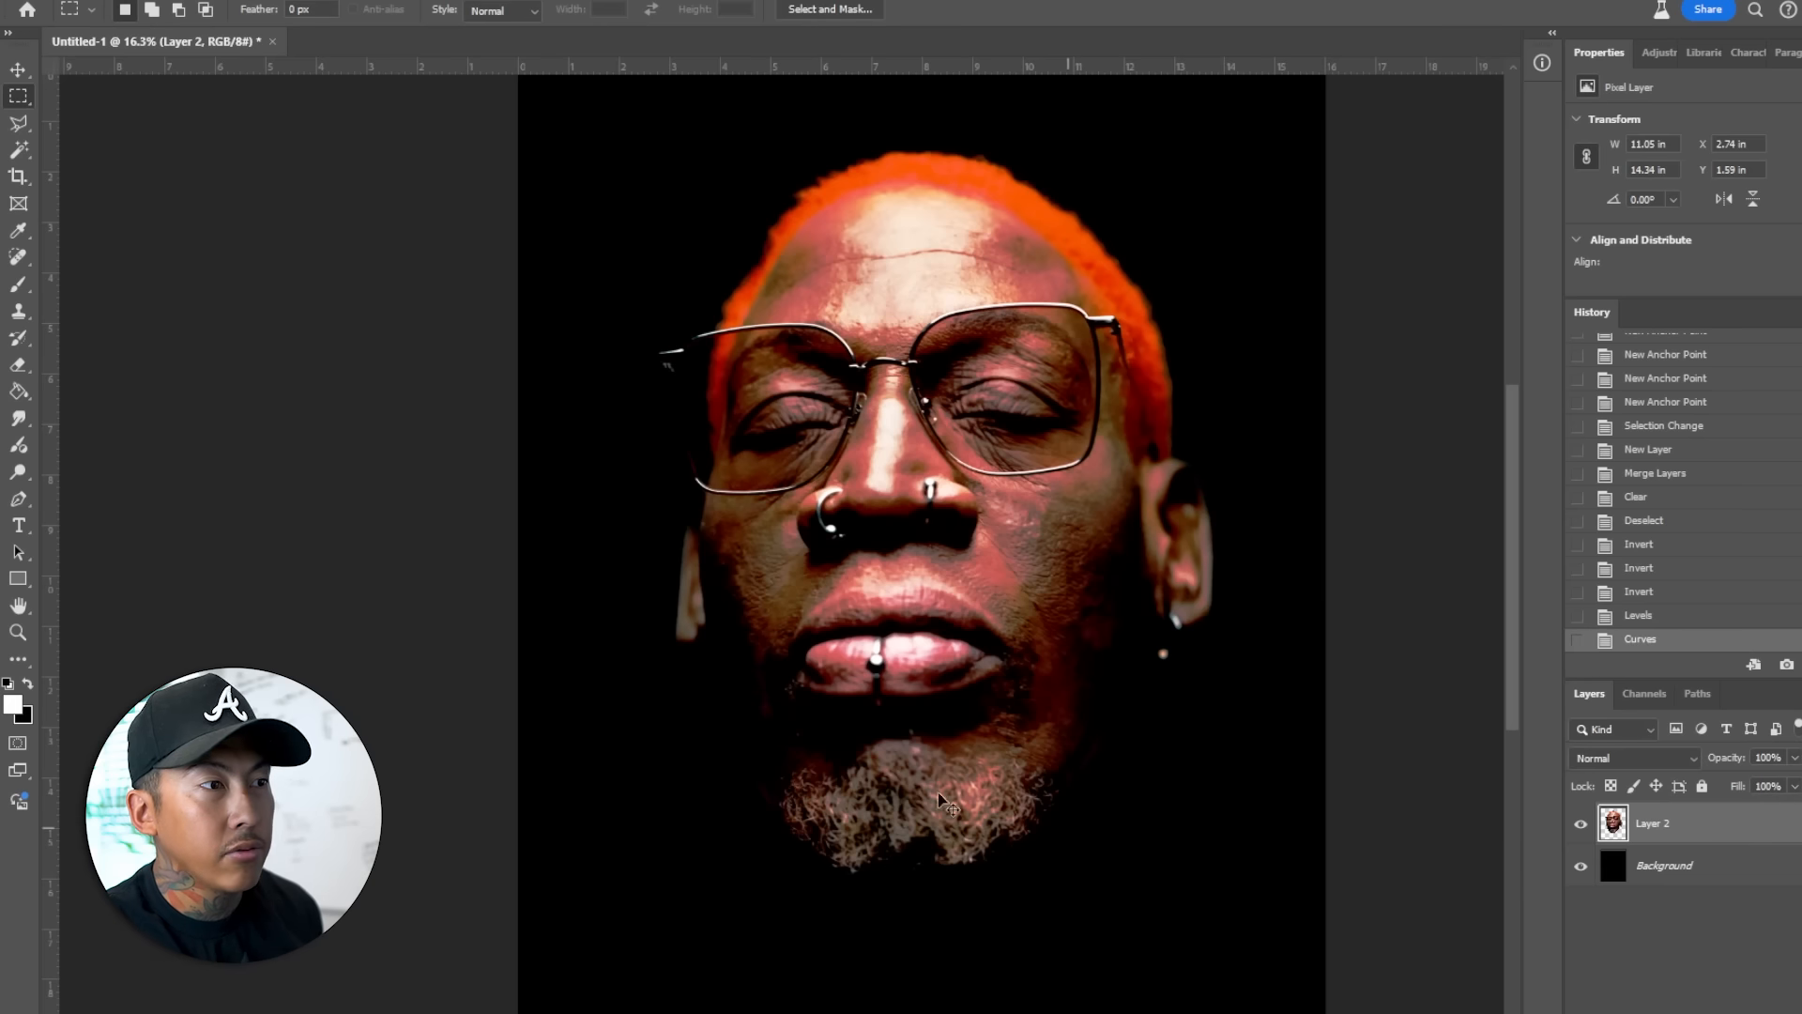
pyautogui.hotkey('ctrl', 'v')
pyautogui.hotkey('ctrl', 't')
pyautogui.moveTo(1090, 679); pyautogui.dragTo(1464, 793)
pyautogui.moveTo(1308, 917); pyautogui.dragTo(457, 859)
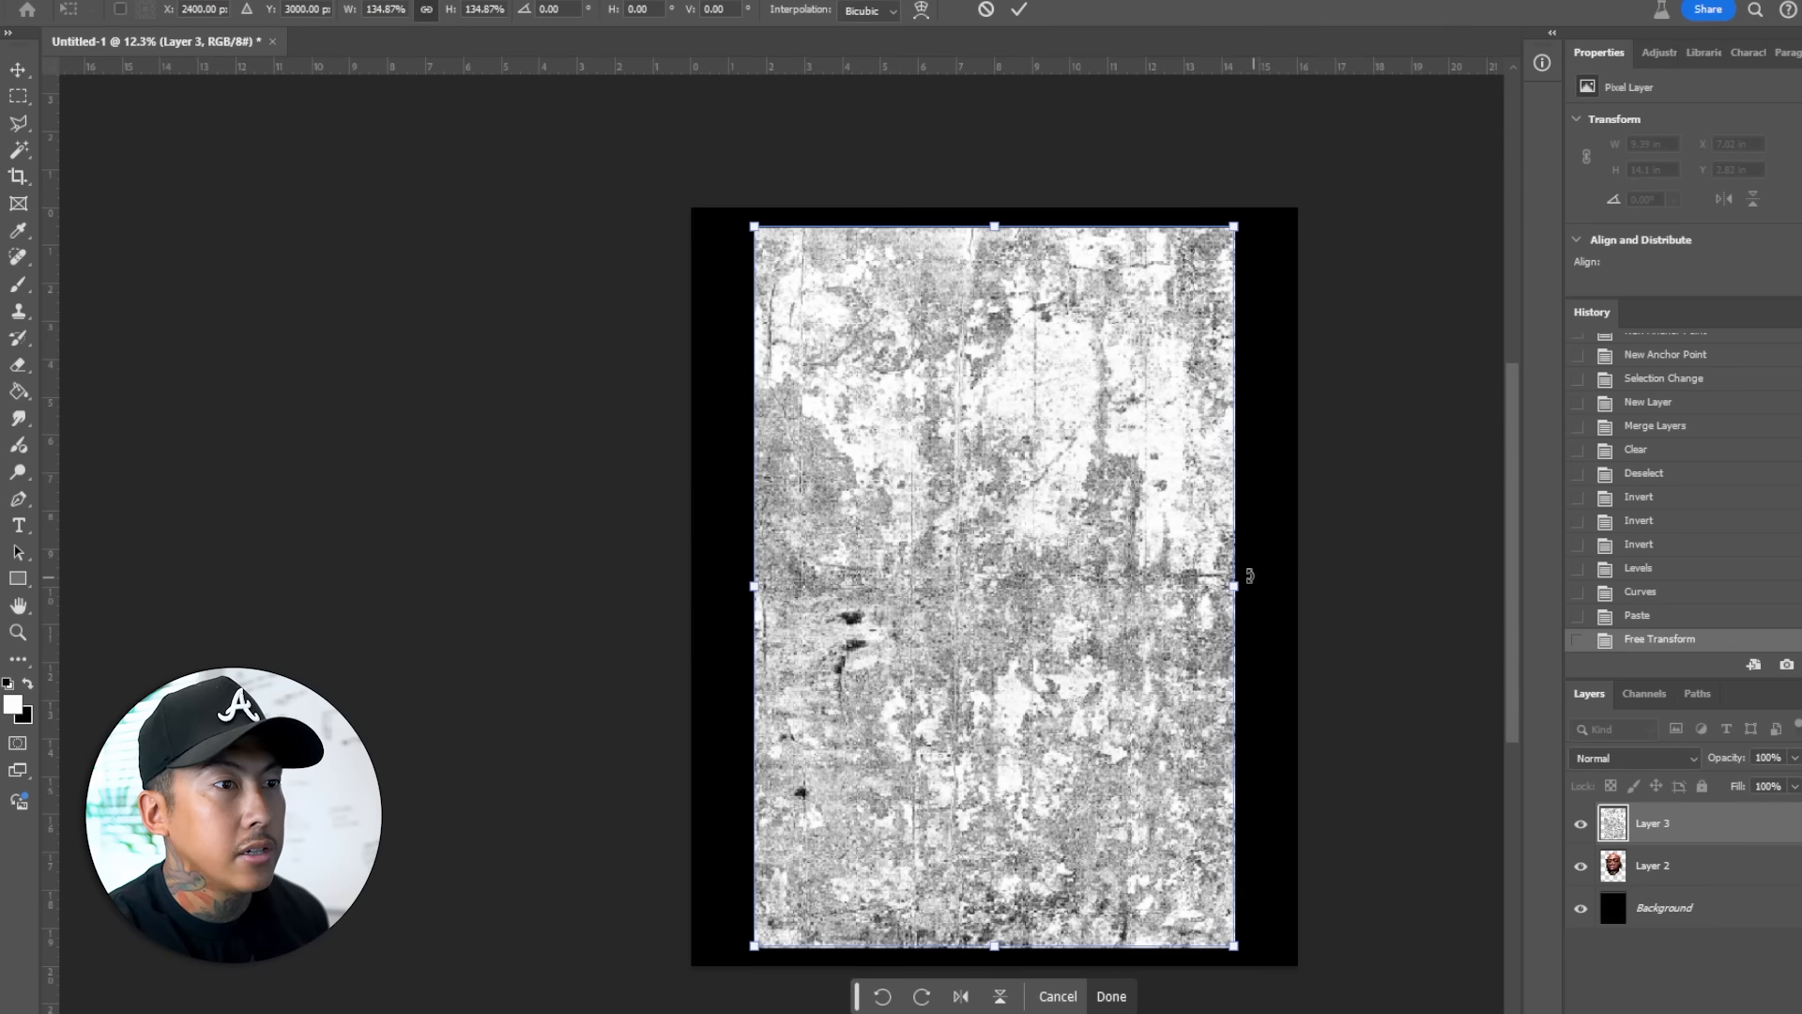
pyautogui.moveTo(1248, 577); pyautogui.dragTo(1299, 586)
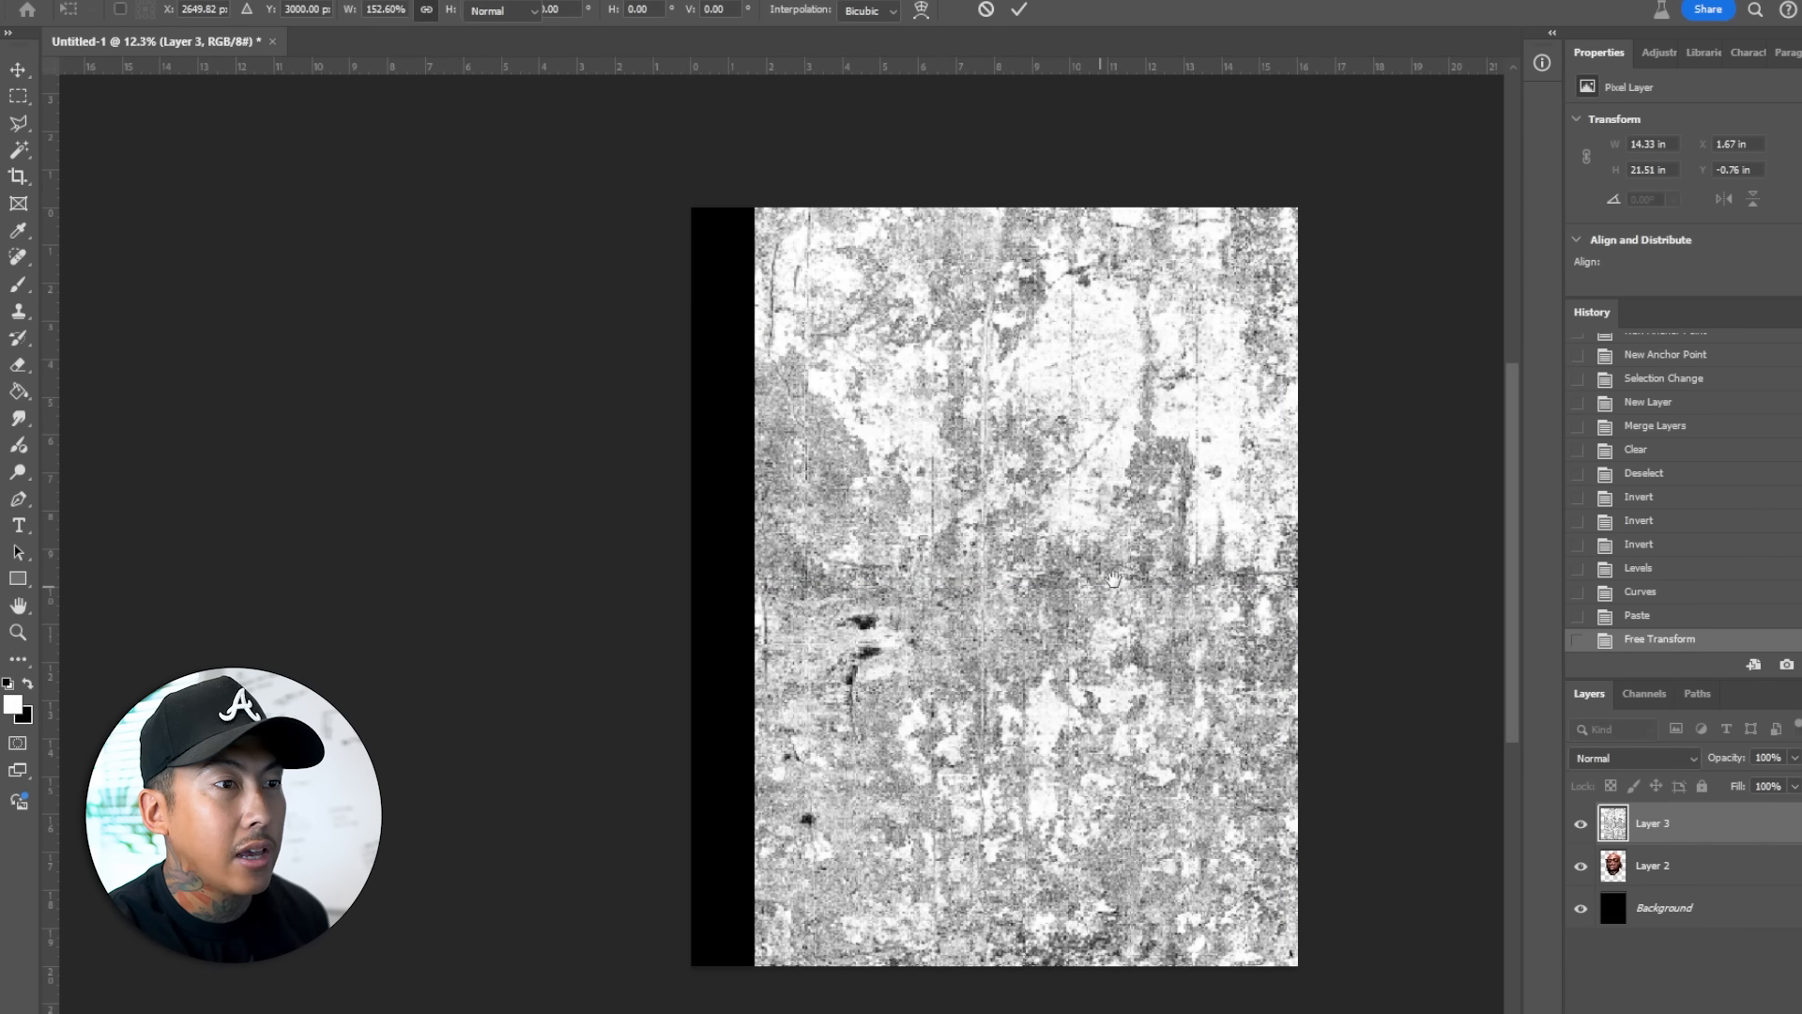
pyautogui.press('Return')
pyautogui.press('m')
pyautogui.scroll(1, 931, 715)
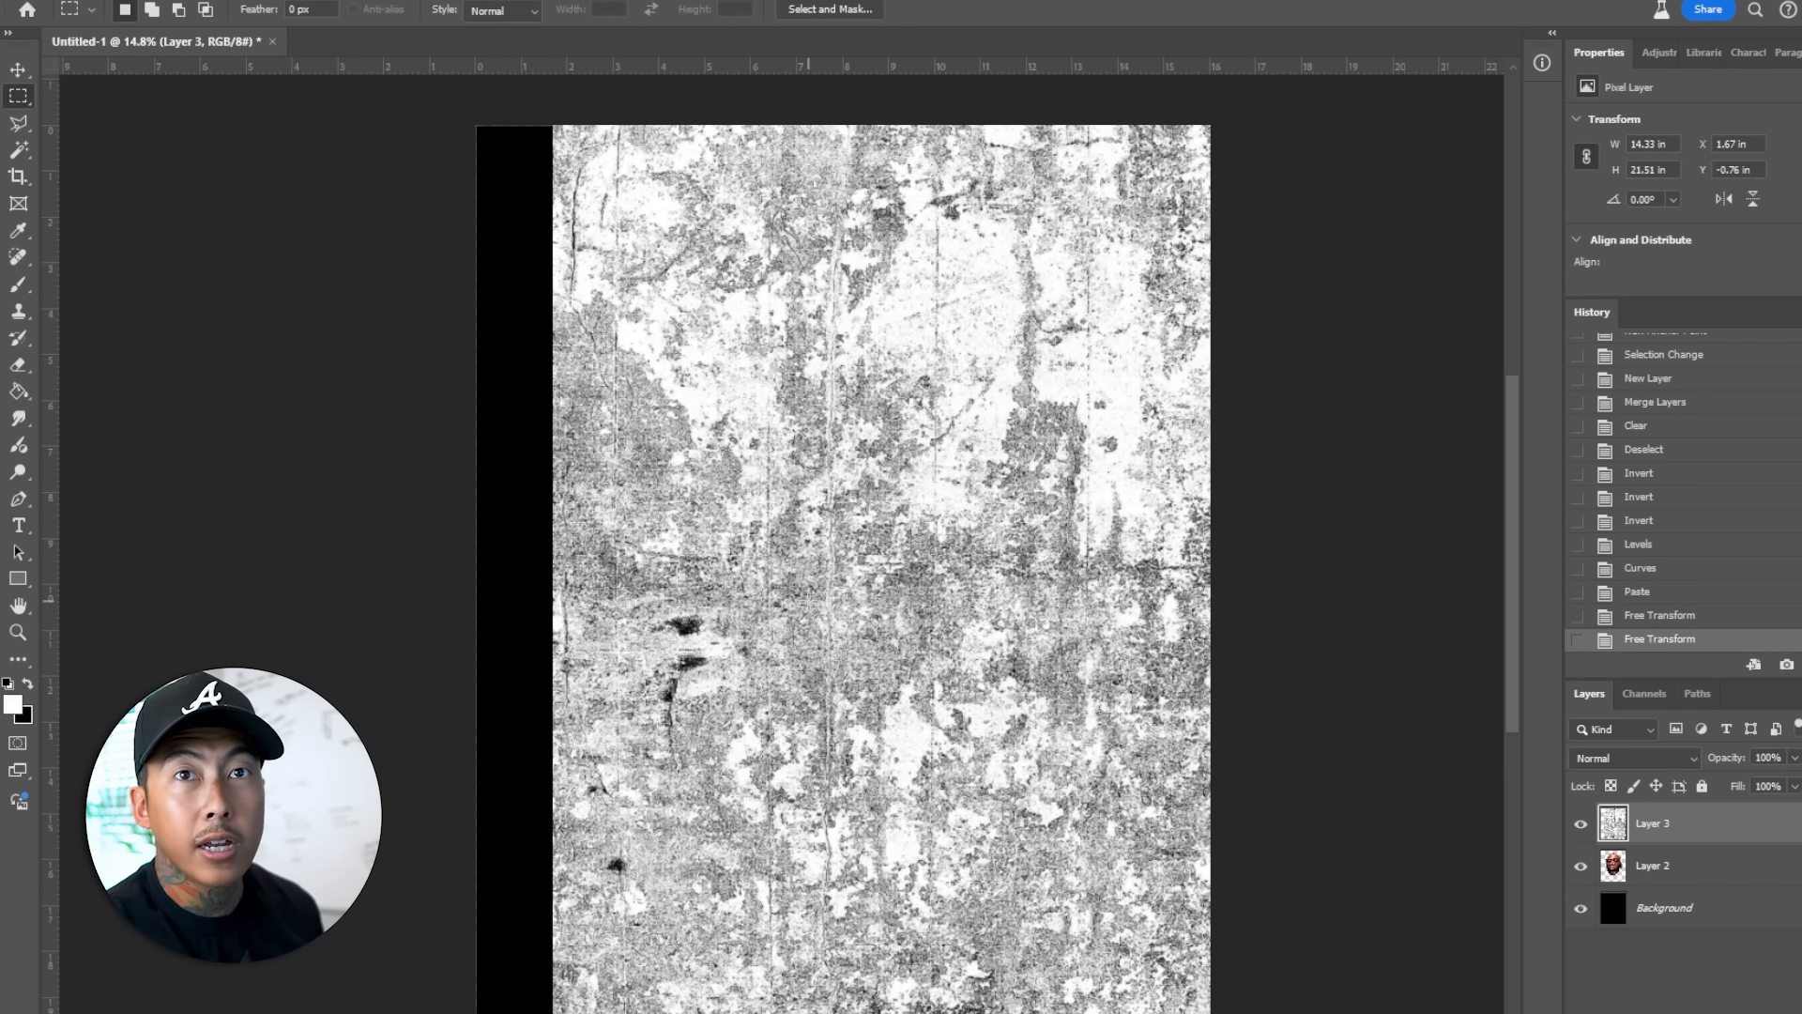
pyautogui.scroll(1, 808, 601)
pyautogui.scroll(-5, 808, 600)
pyautogui.scroll(5, 808, 601)
pyautogui.scroll(-5, 808, 601)
pyautogui.scroll(4, 808, 600)
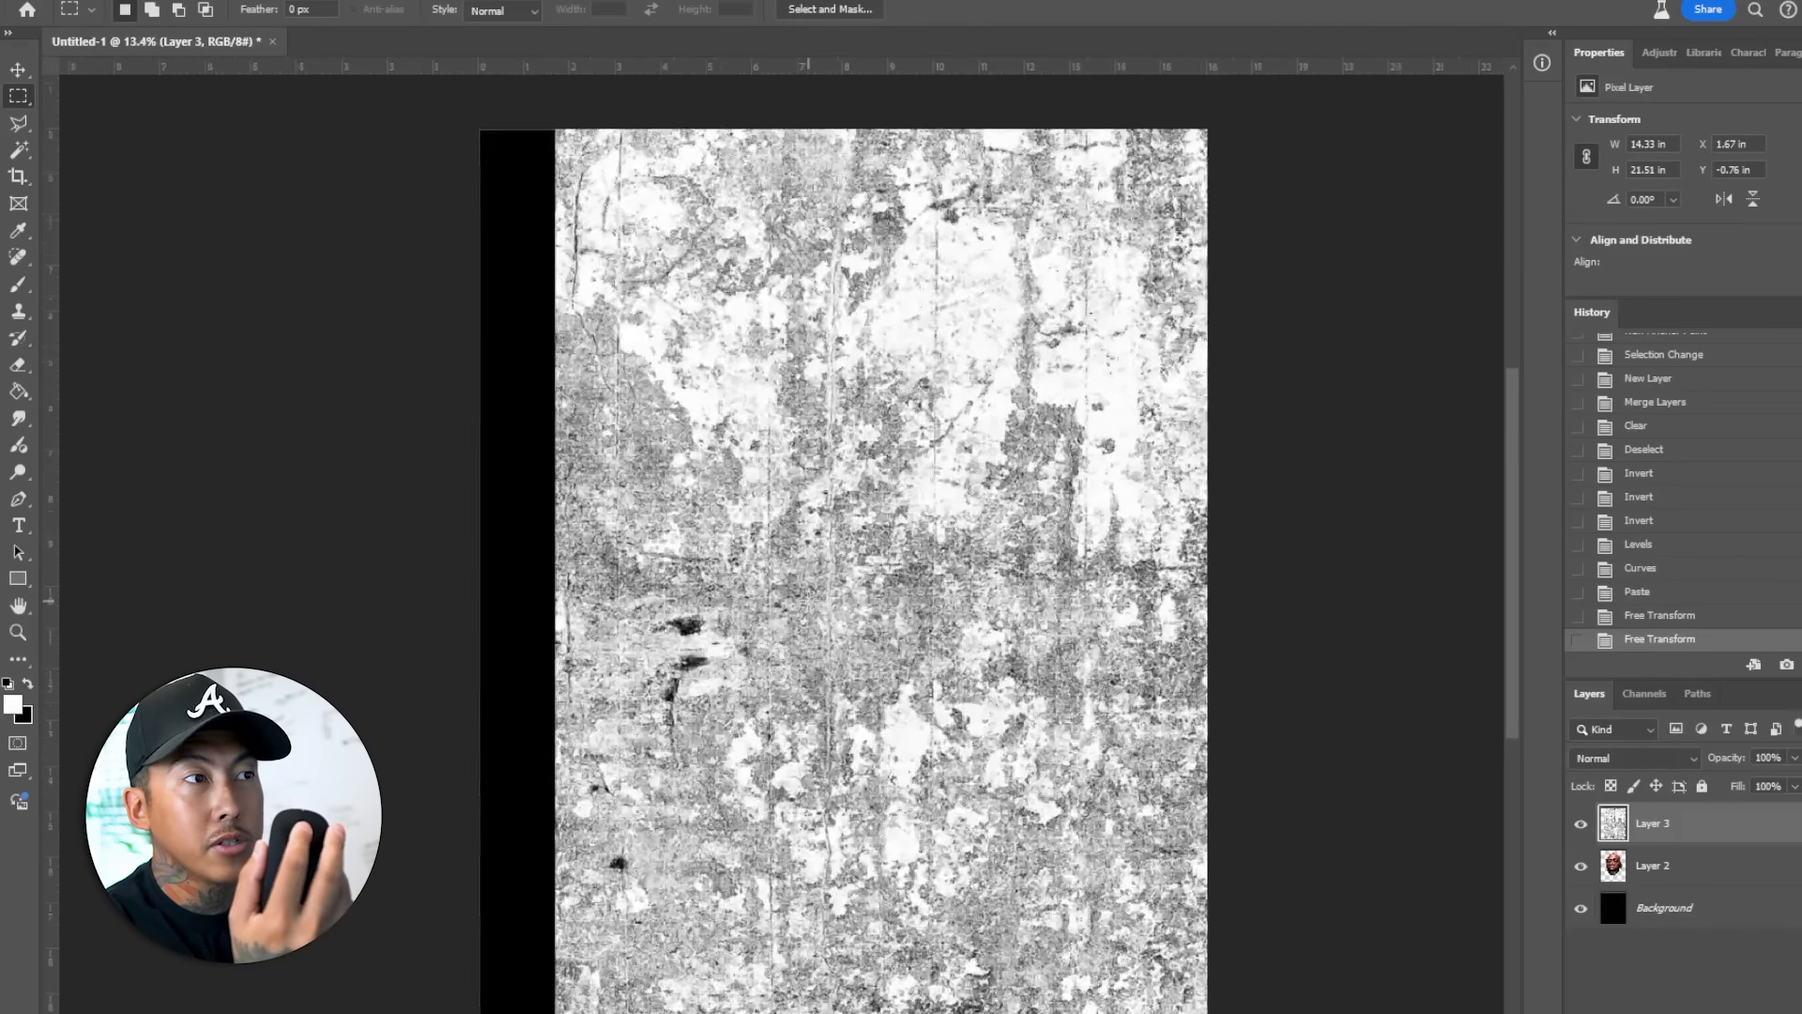
pyautogui.scroll(-6, 808, 601)
pyautogui.scroll(4, 809, 600)
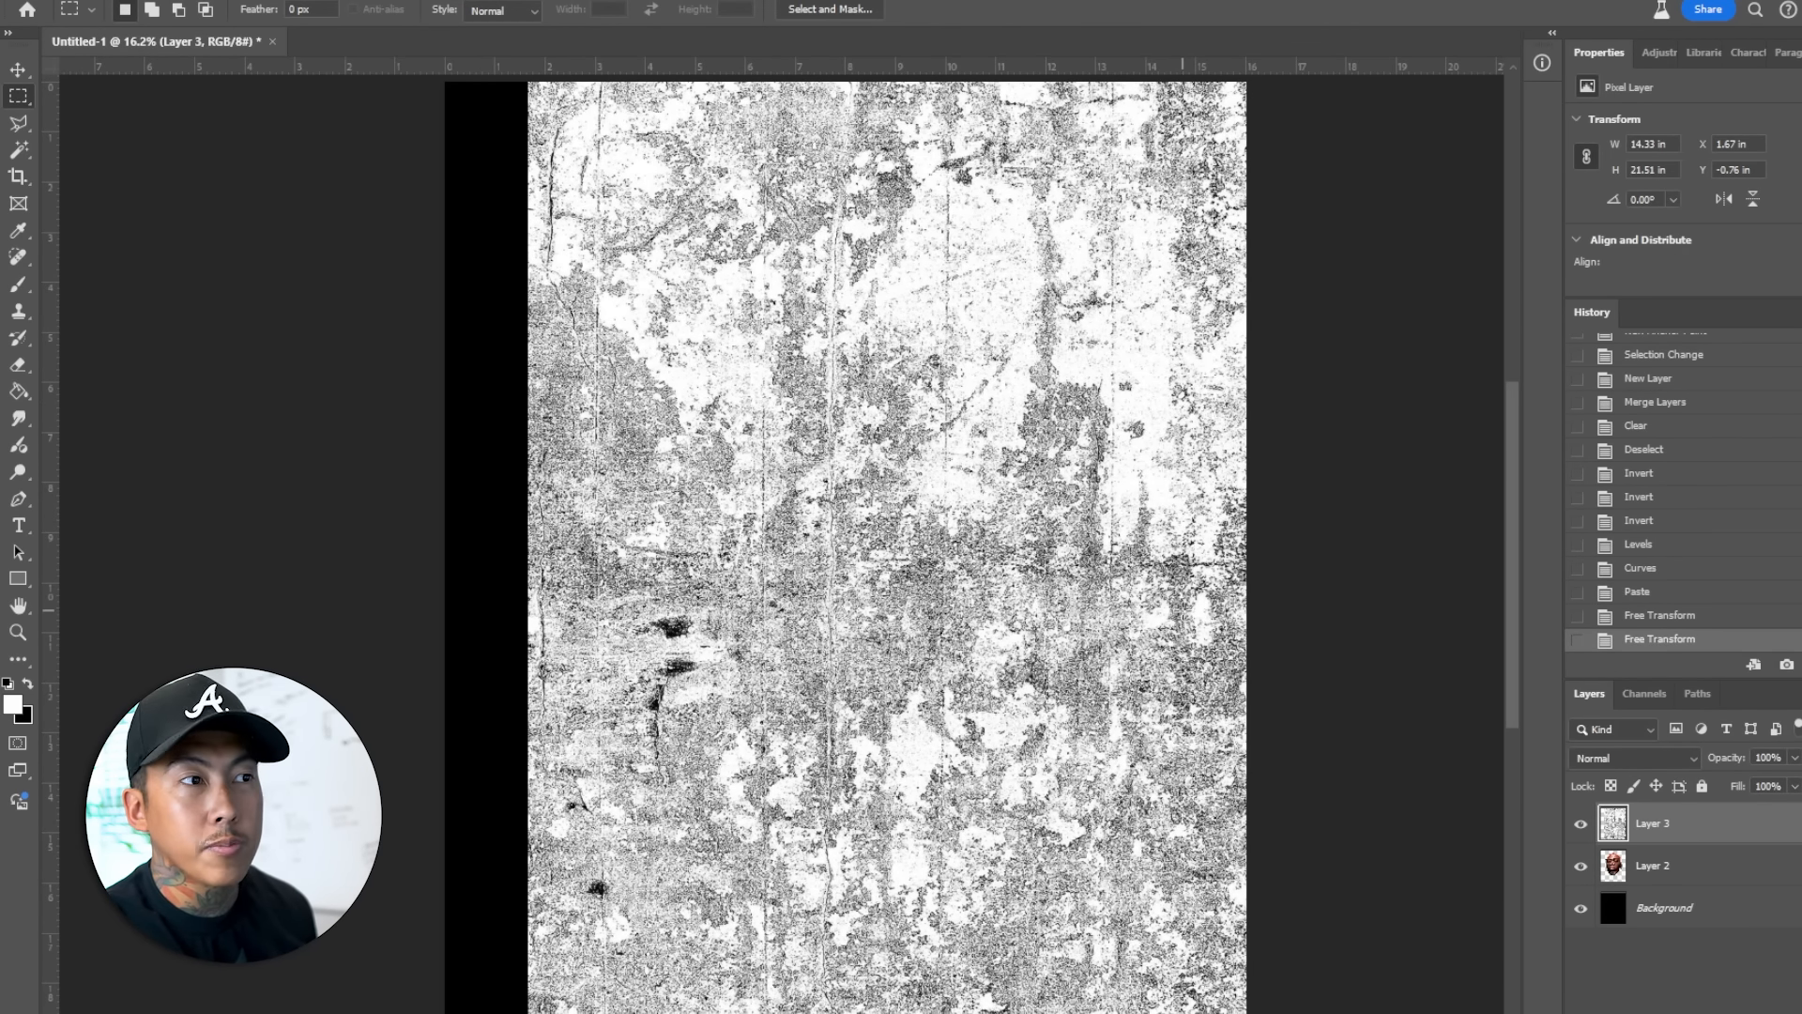
pyautogui.moveTo(967, 374); pyautogui.dragTo(1024, 416)
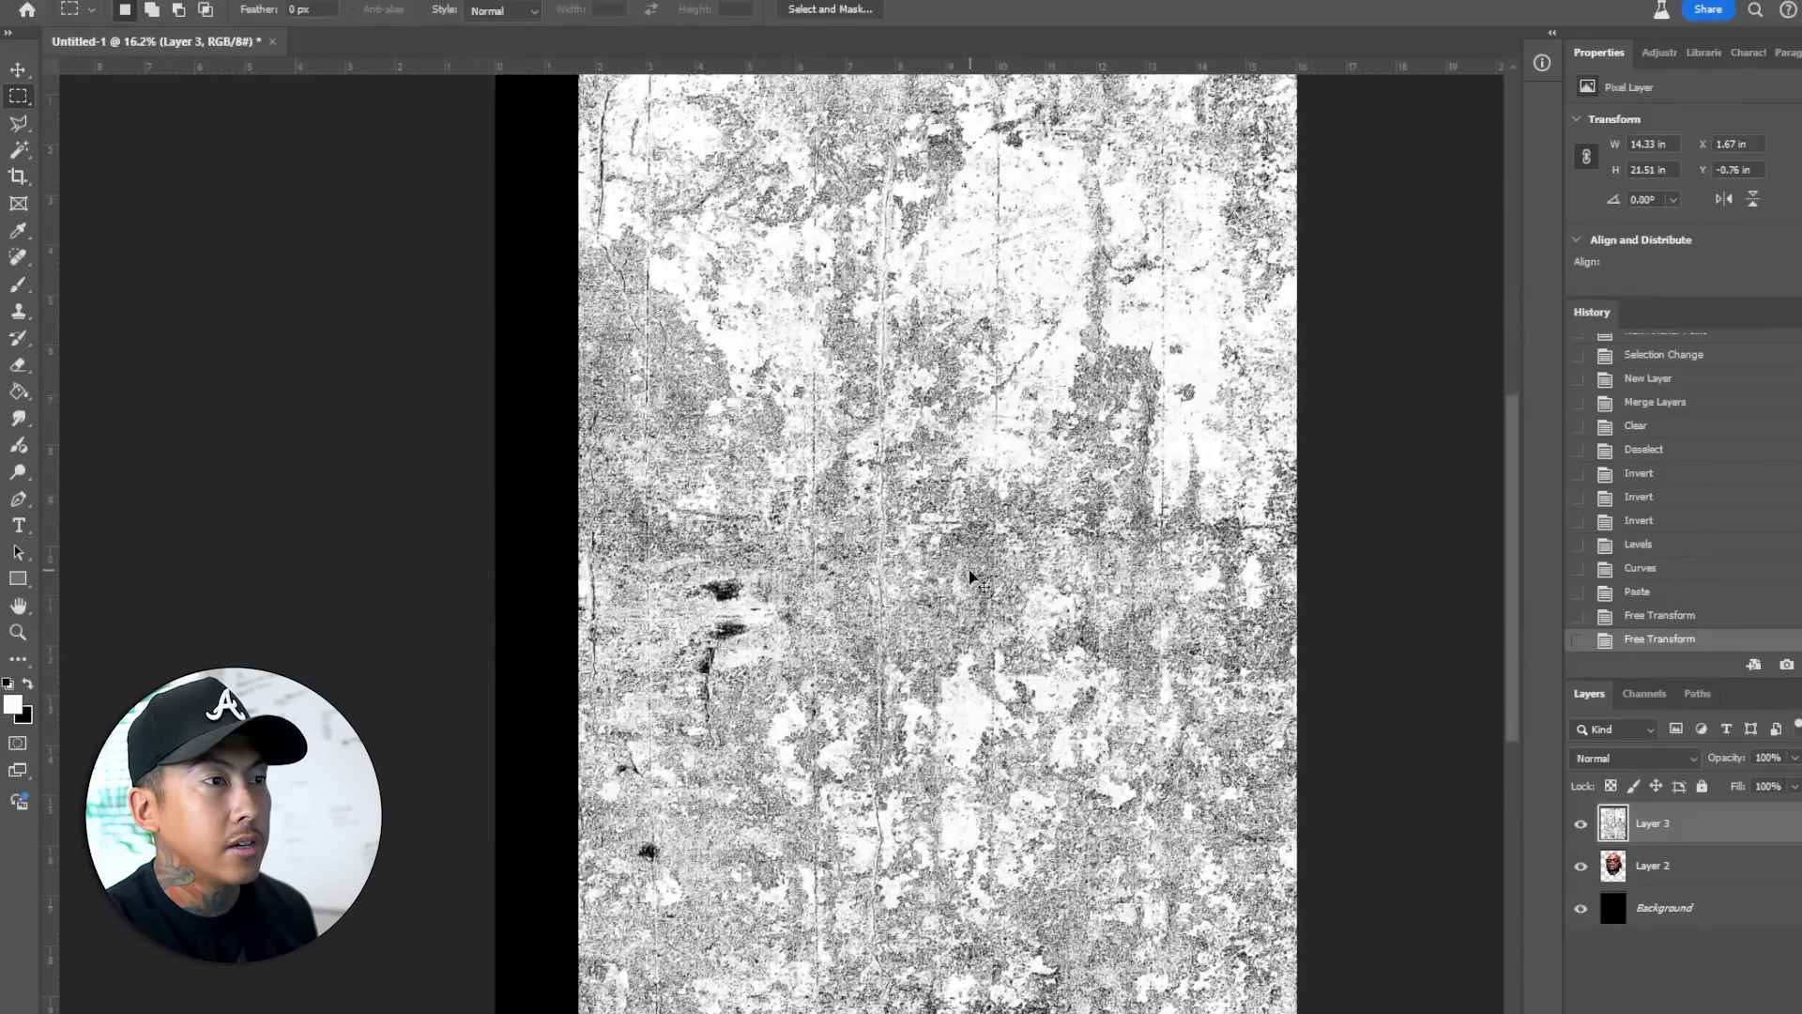
pyautogui.moveTo(969, 571); pyautogui.dragTo(943, 574)
pyautogui.hscroll(2, 946, 579)
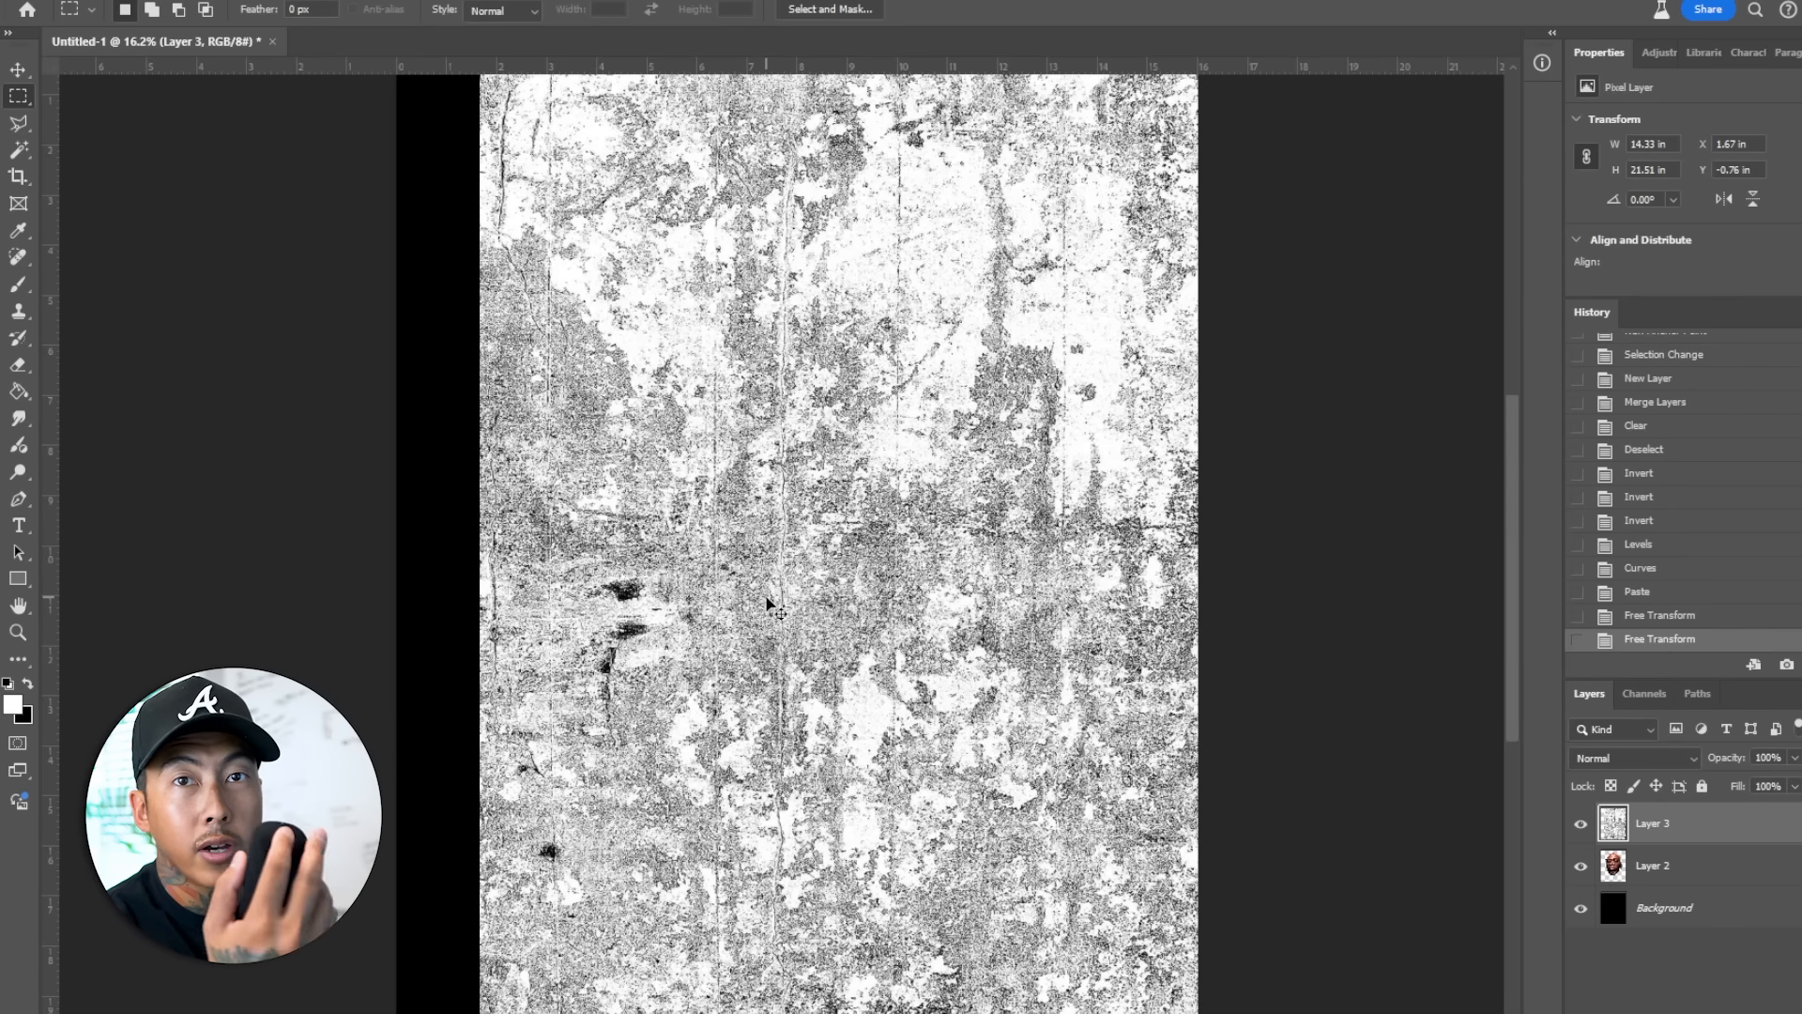
pyautogui.hscroll(2, 766, 604)
pyautogui.hscroll(-3, 766, 603)
pyautogui.hscroll(3, 766, 604)
pyautogui.hscroll(-2, 766, 604)
pyautogui.hscroll(3, 766, 603)
pyautogui.hscroll(-3, 766, 604)
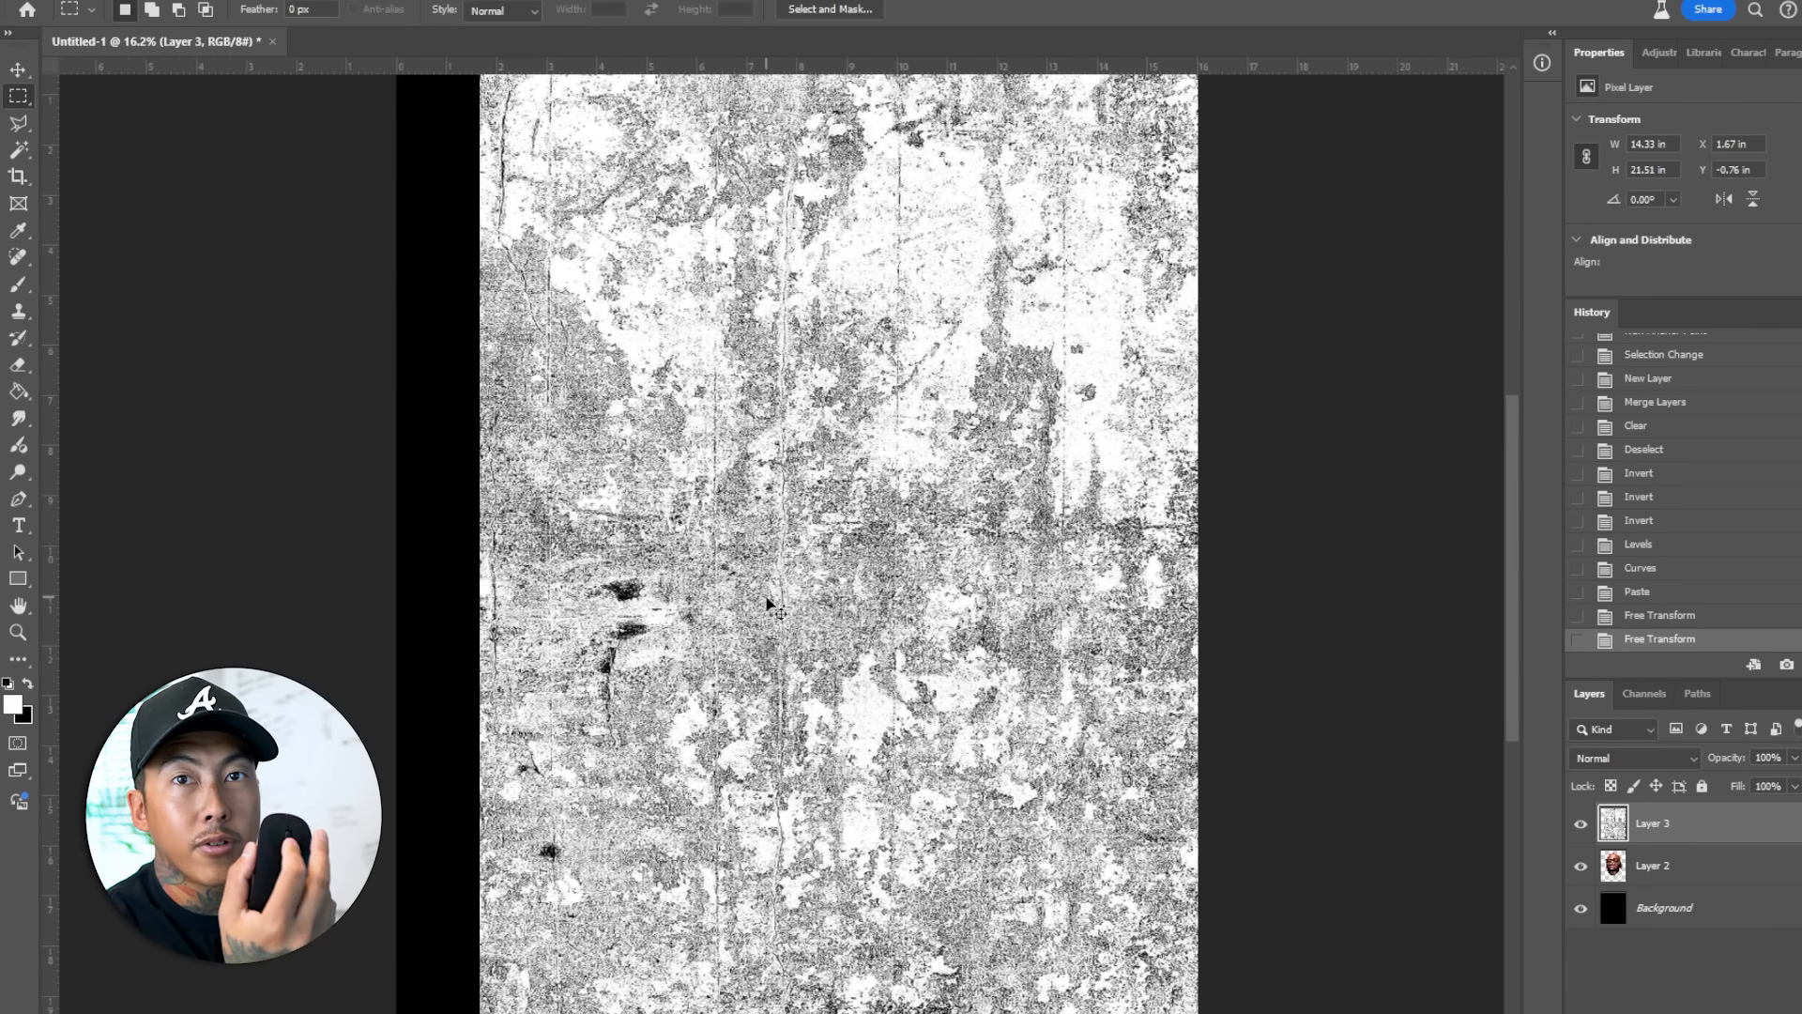
pyautogui.hscroll(-2, 766, 604)
pyautogui.moveTo(1147, 599); pyautogui.dragTo(1076, 625)
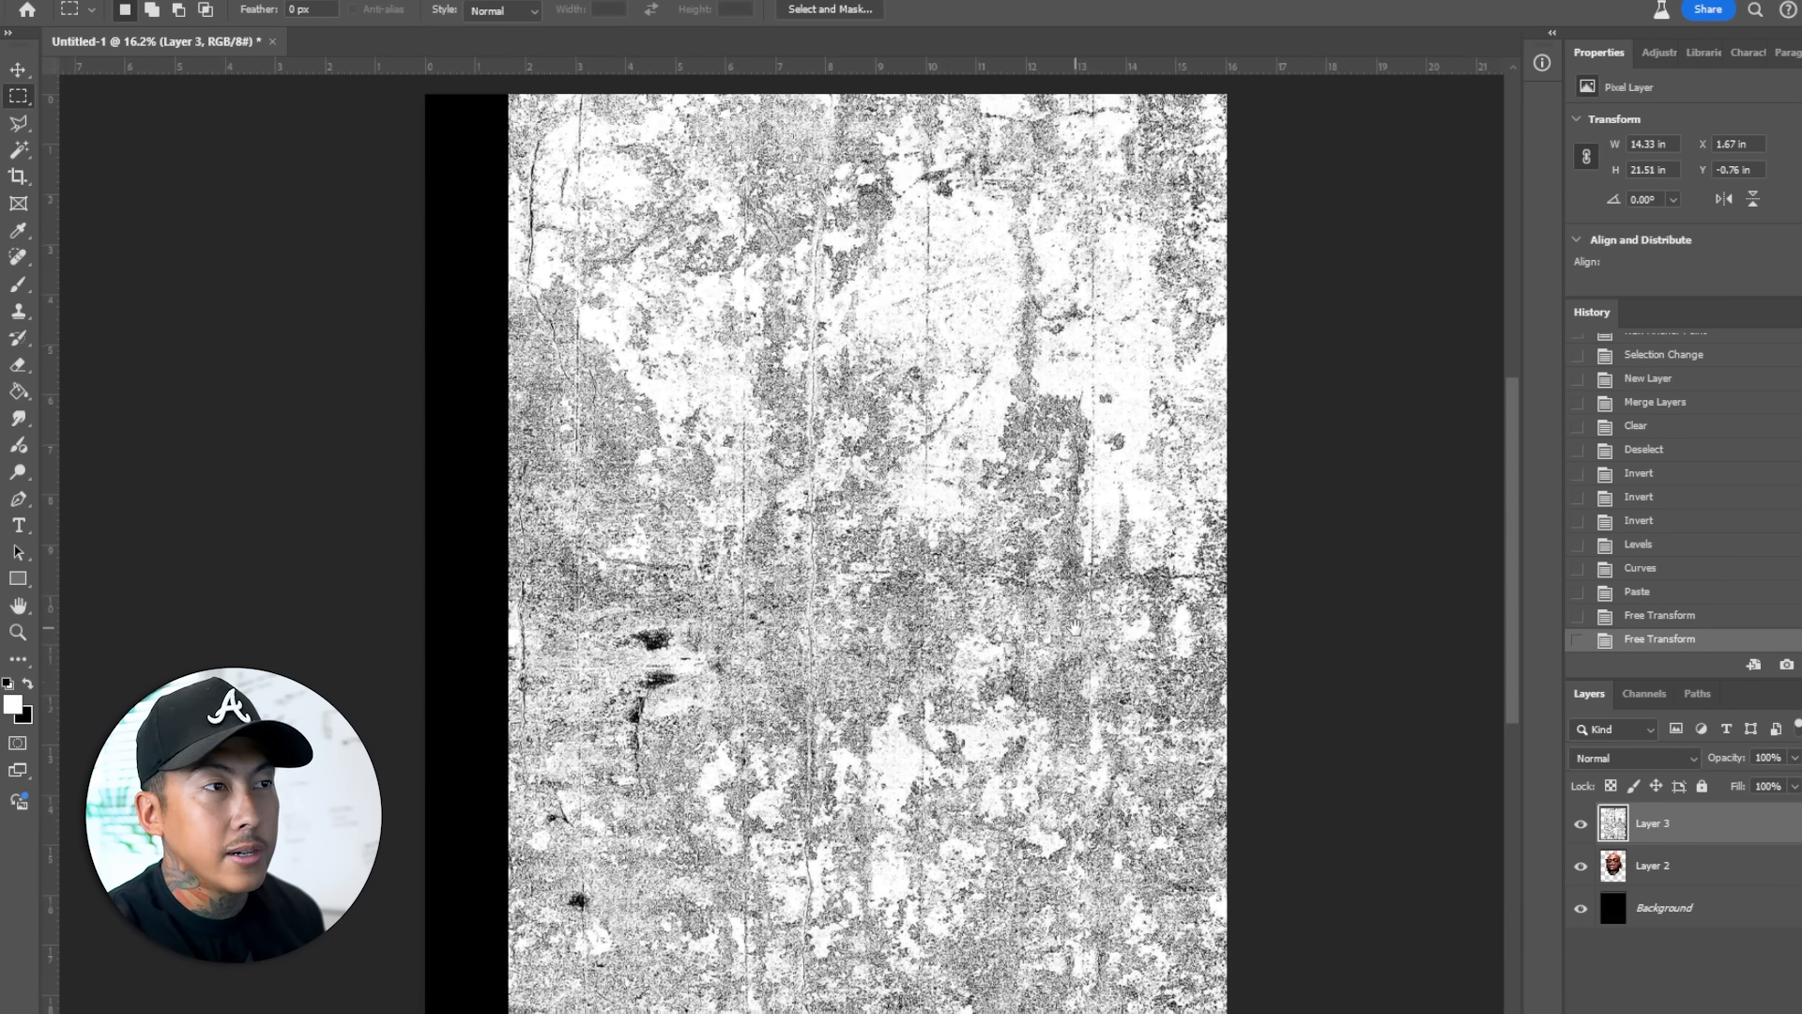
# - Try Multiply blending on the grunge texture layer, invert the texture, and settle on Soft Light blending
pyautogui.click(1646, 753)
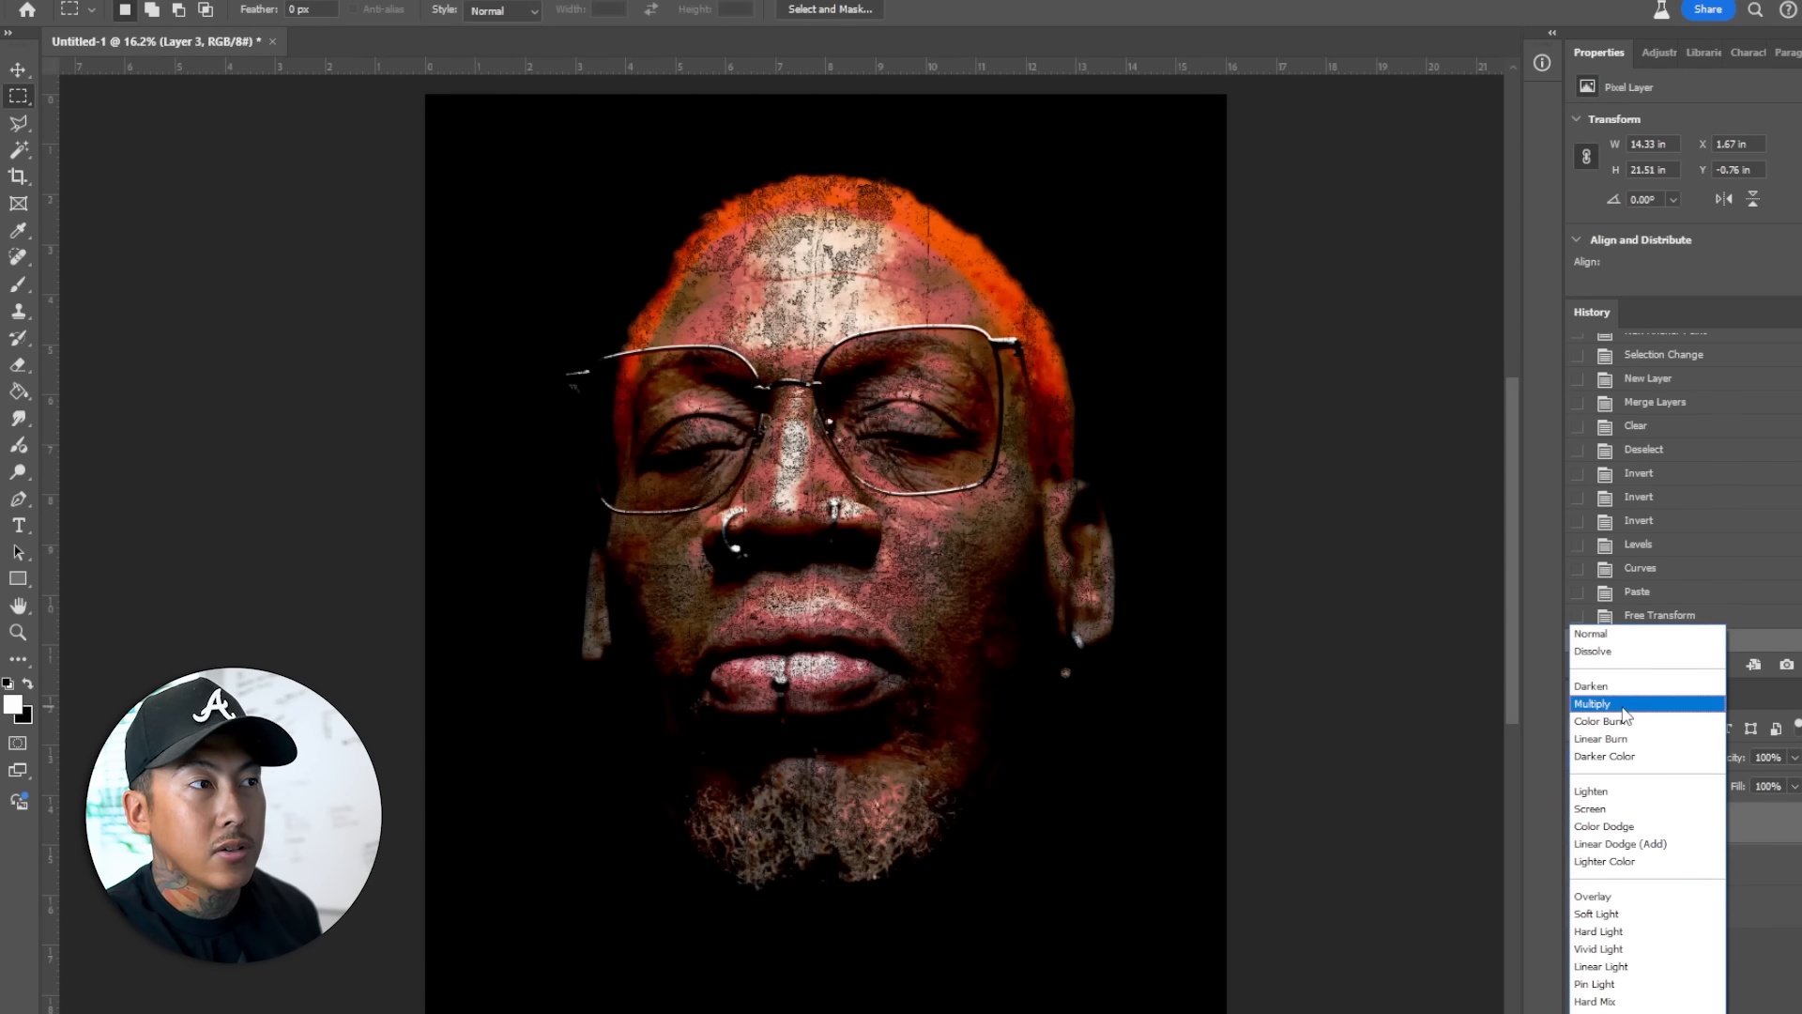
pyautogui.click(1622, 705)
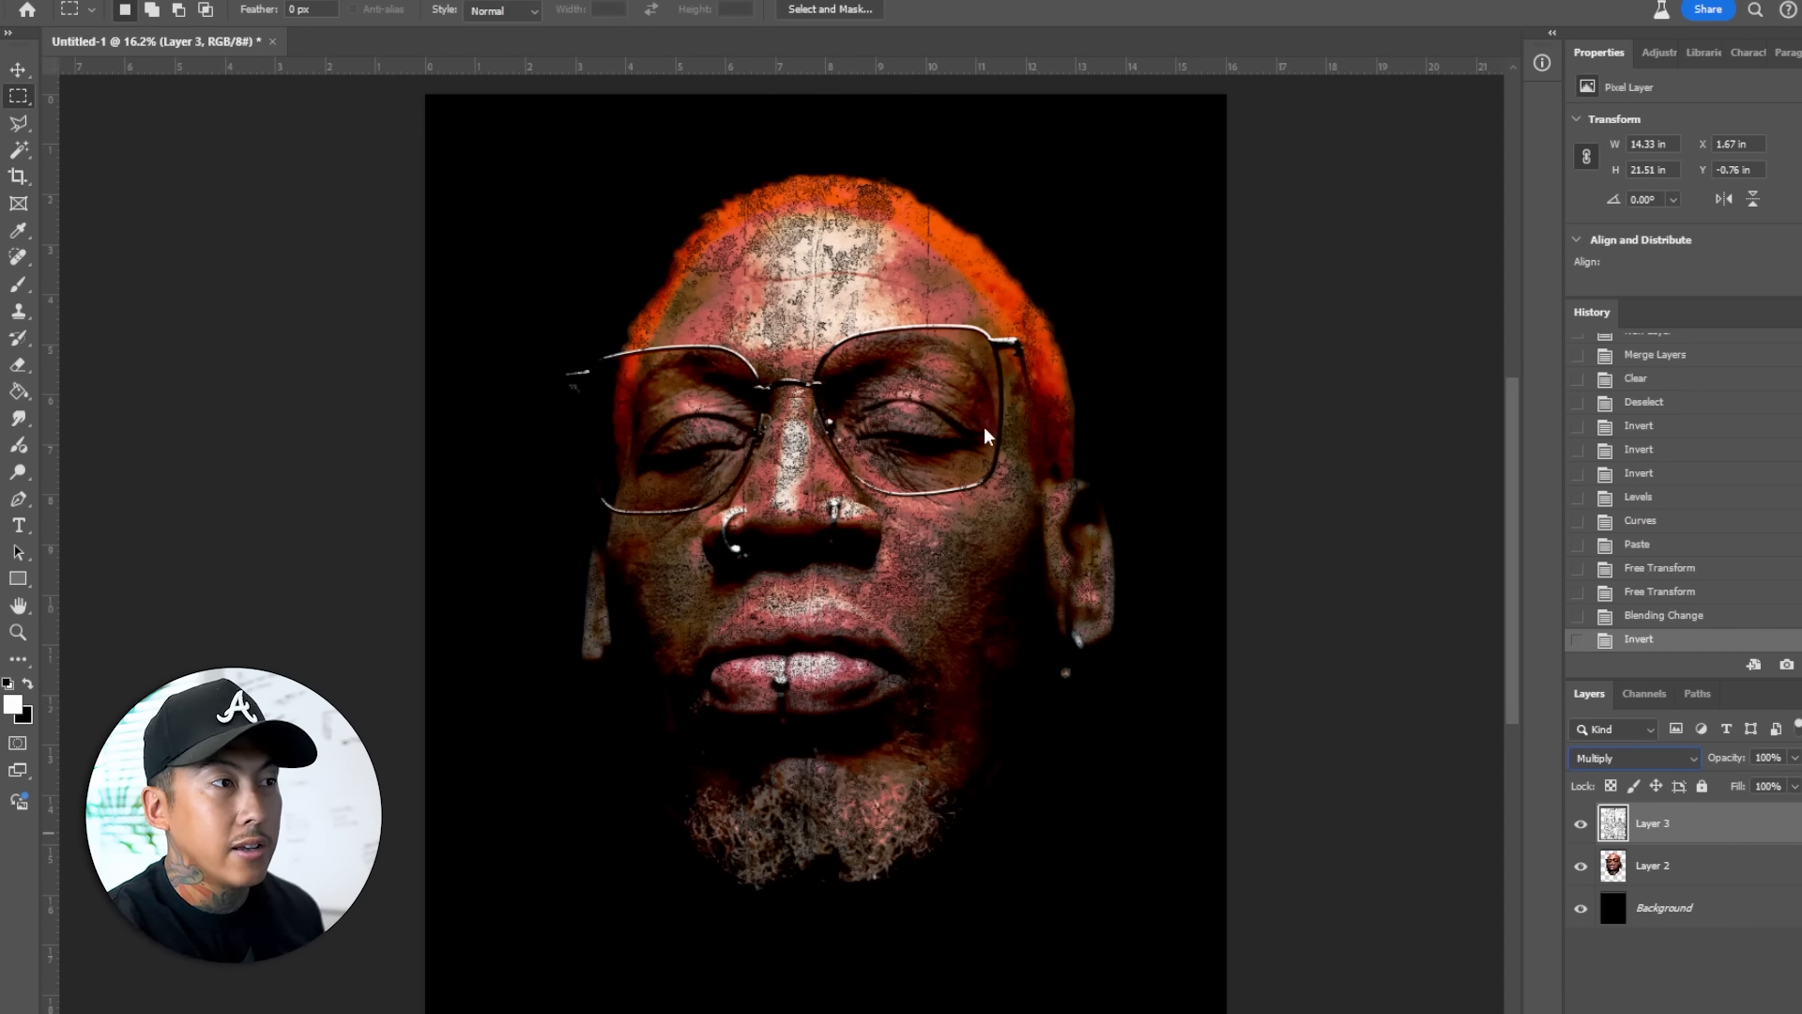
pyautogui.hotkey('ctrl', 'i')
pyautogui.click(1670, 757)
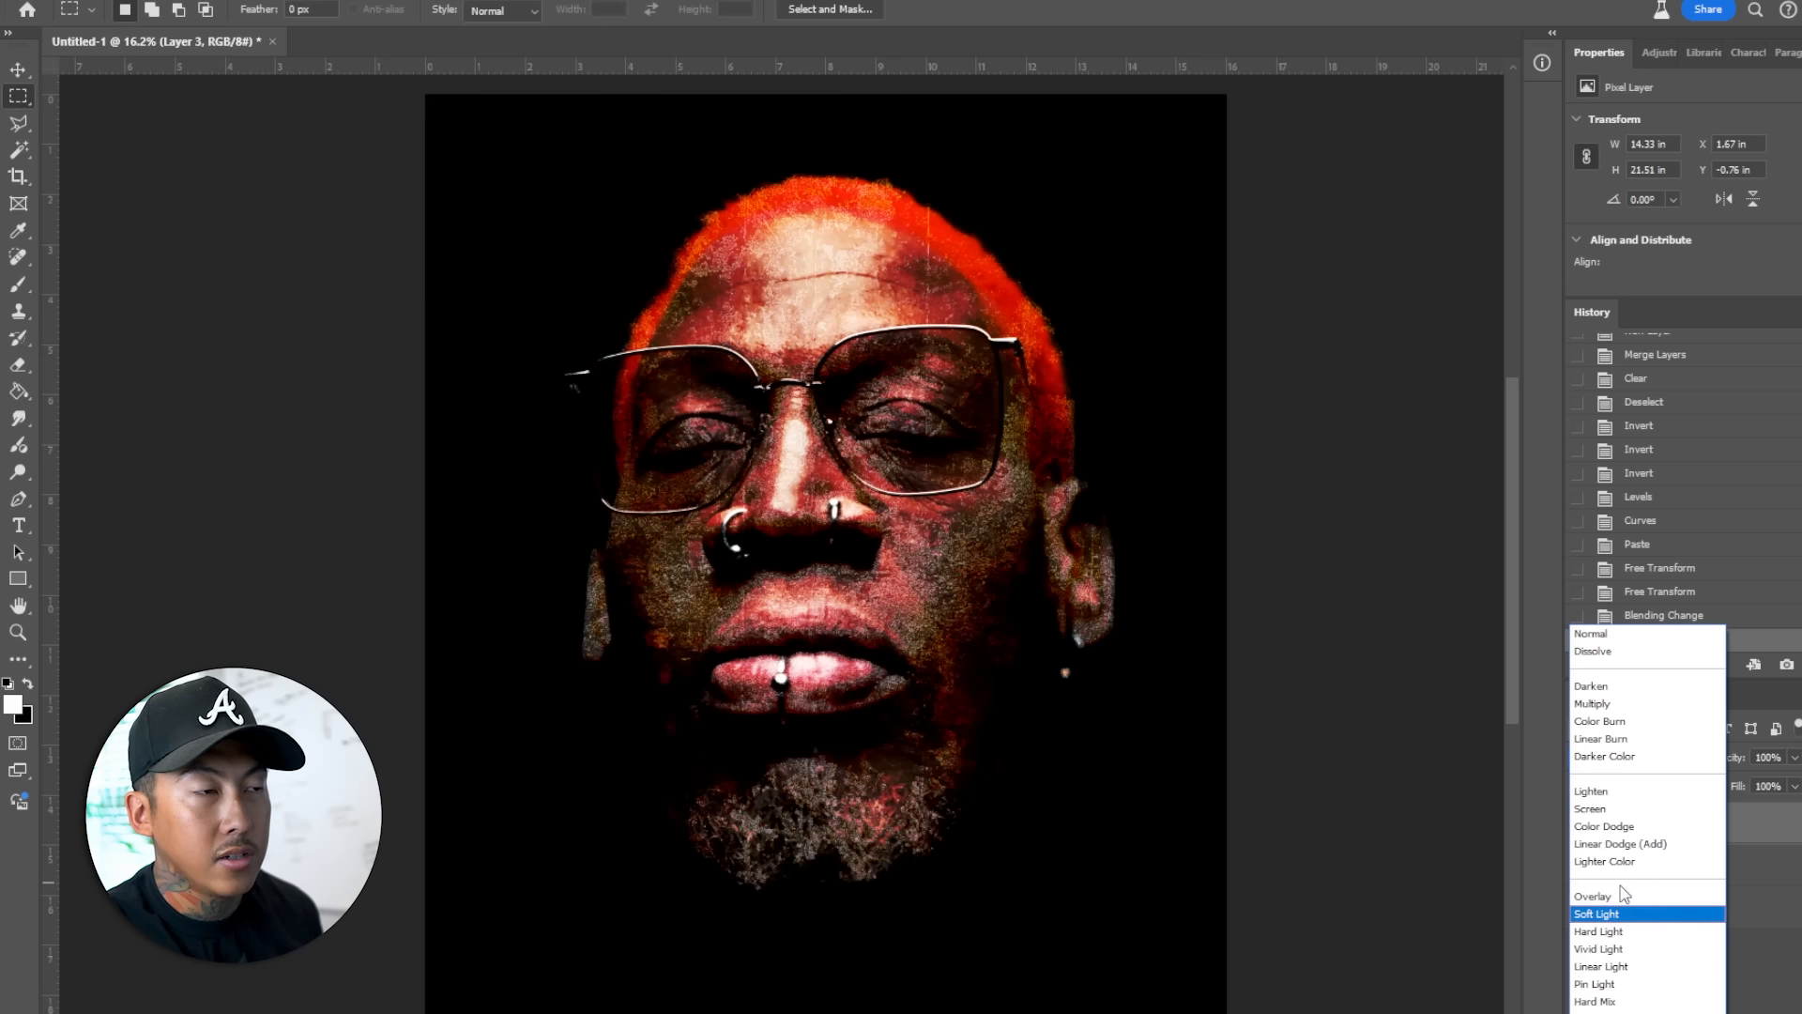
pyautogui.click(1633, 911)
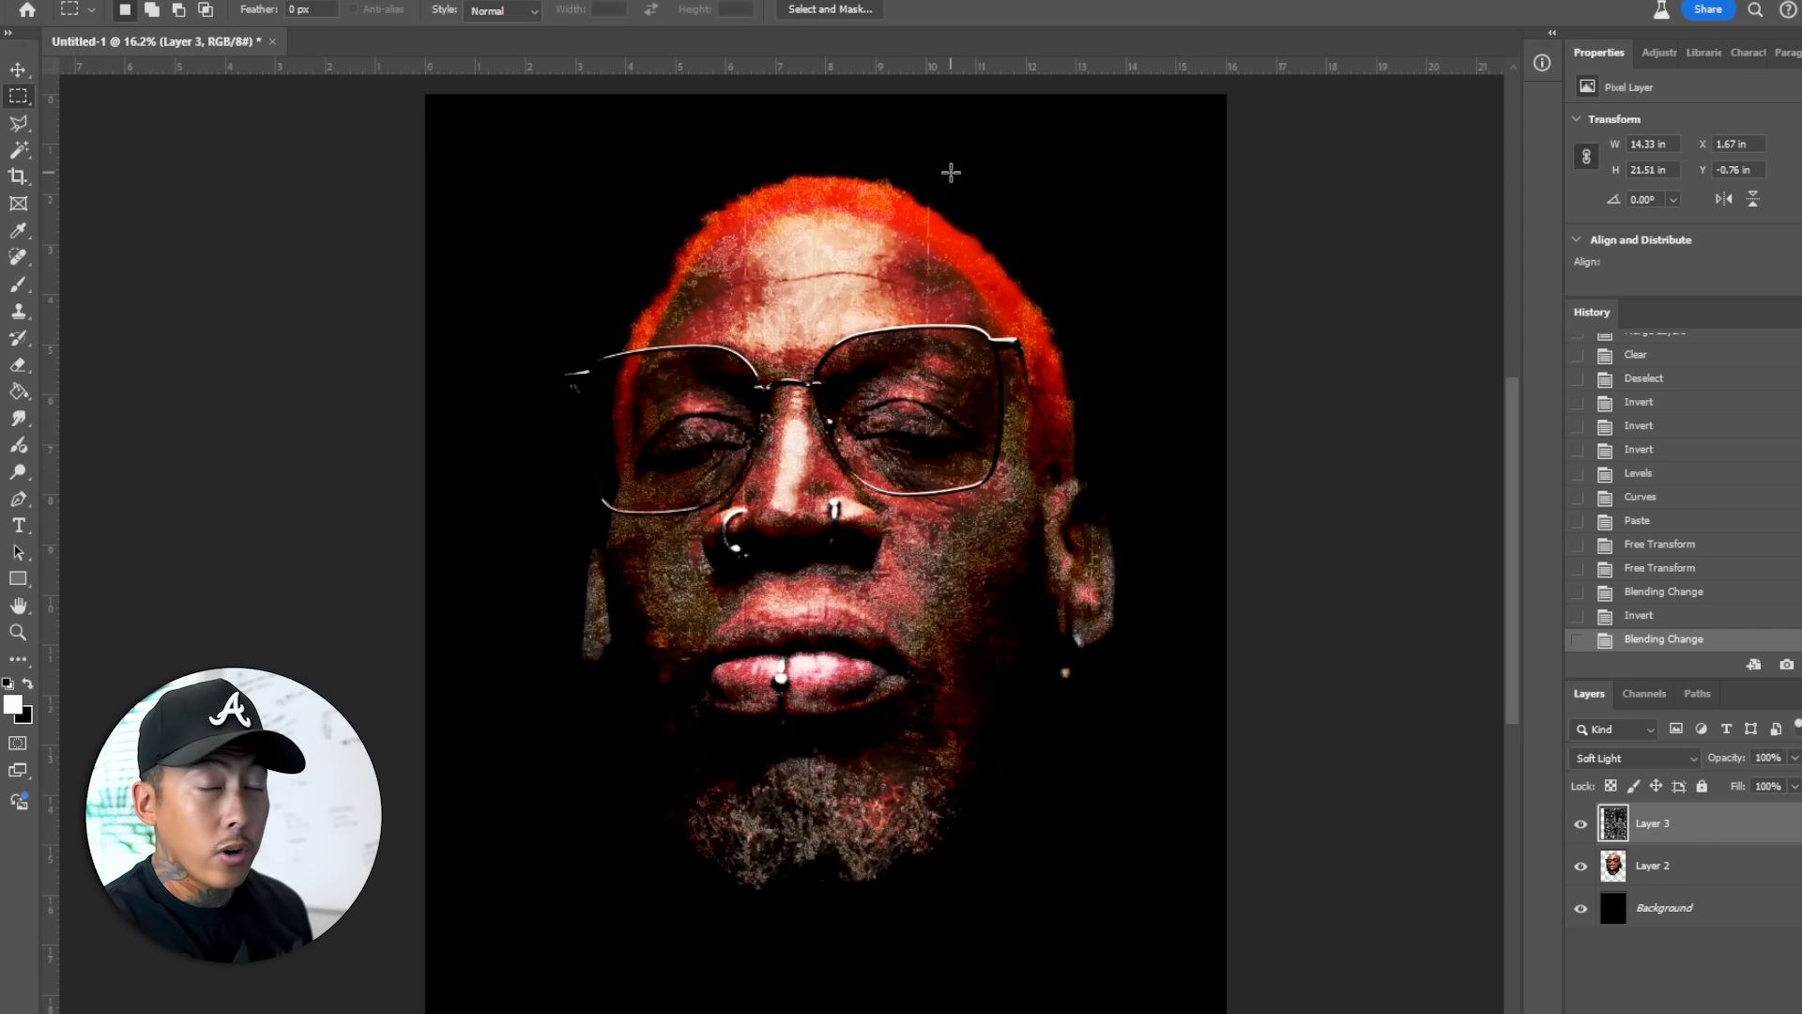
# - Adjust the grunge texture with Levels, raising the shadow input to 16, lowering the highlight input and retuning the midtones
pyautogui.hotkey('ctrl', 'l')
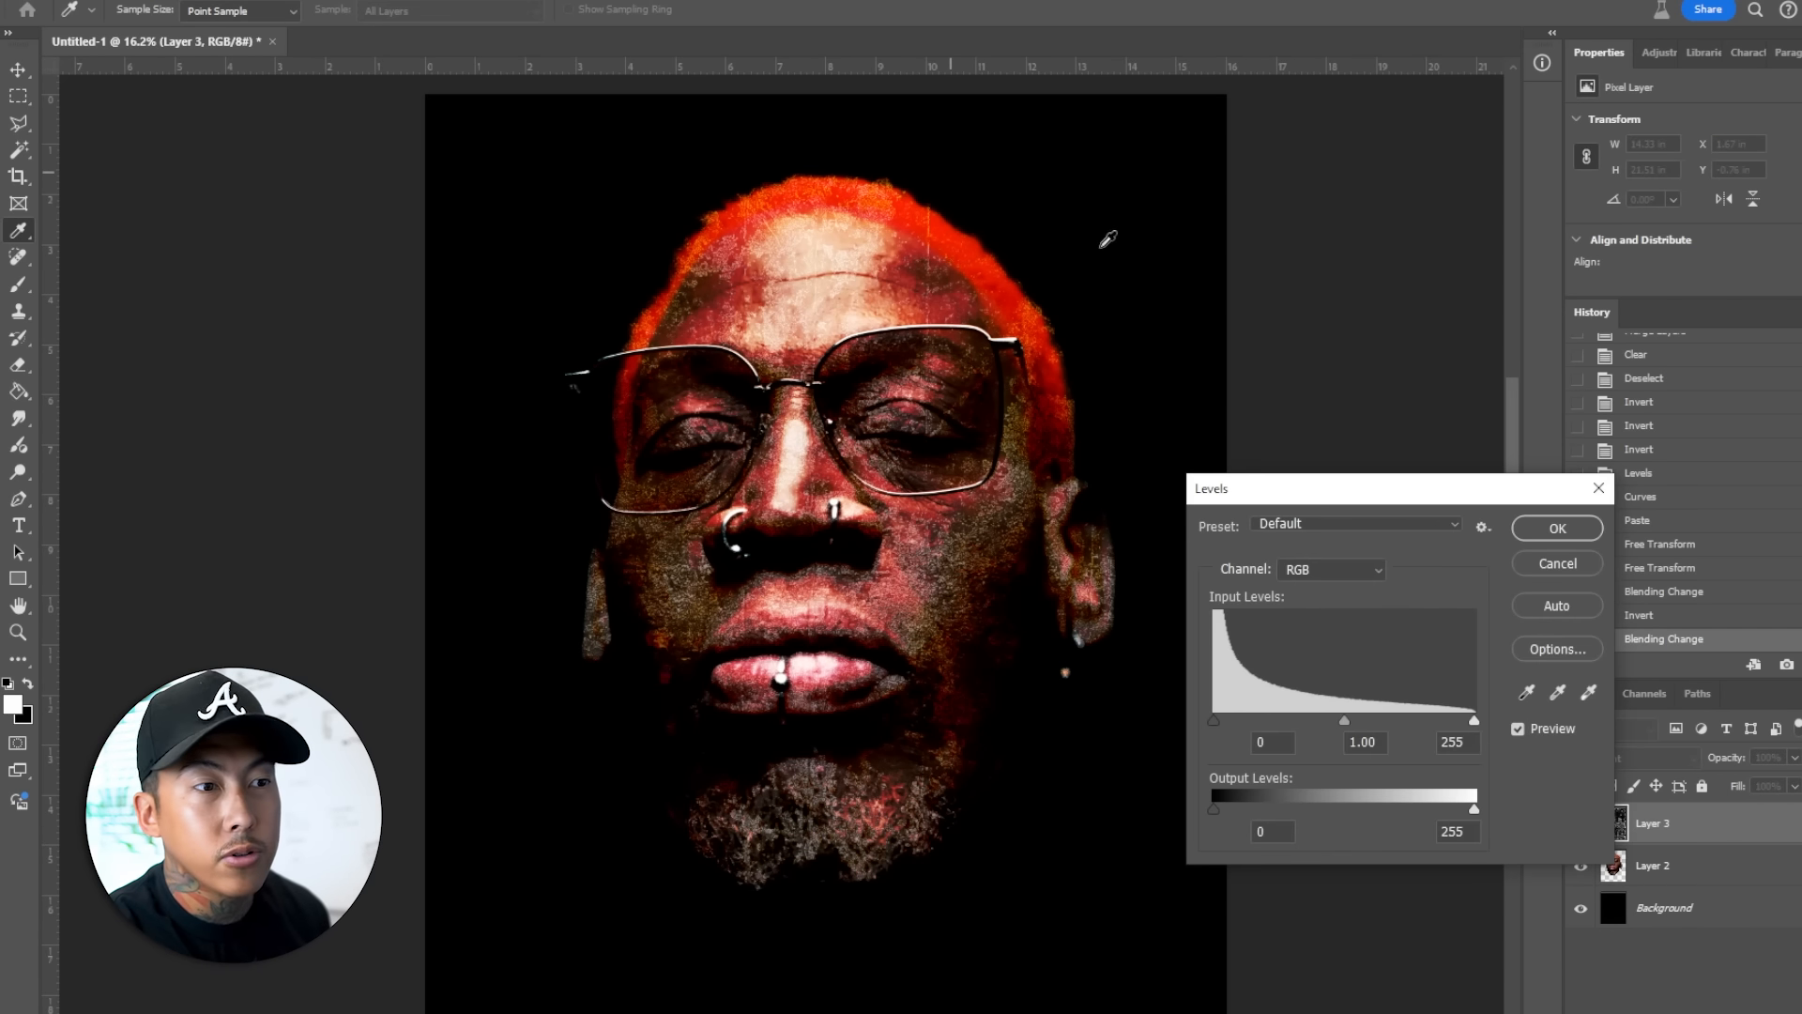
pyautogui.moveTo(1345, 721); pyautogui.dragTo(1230, 719)
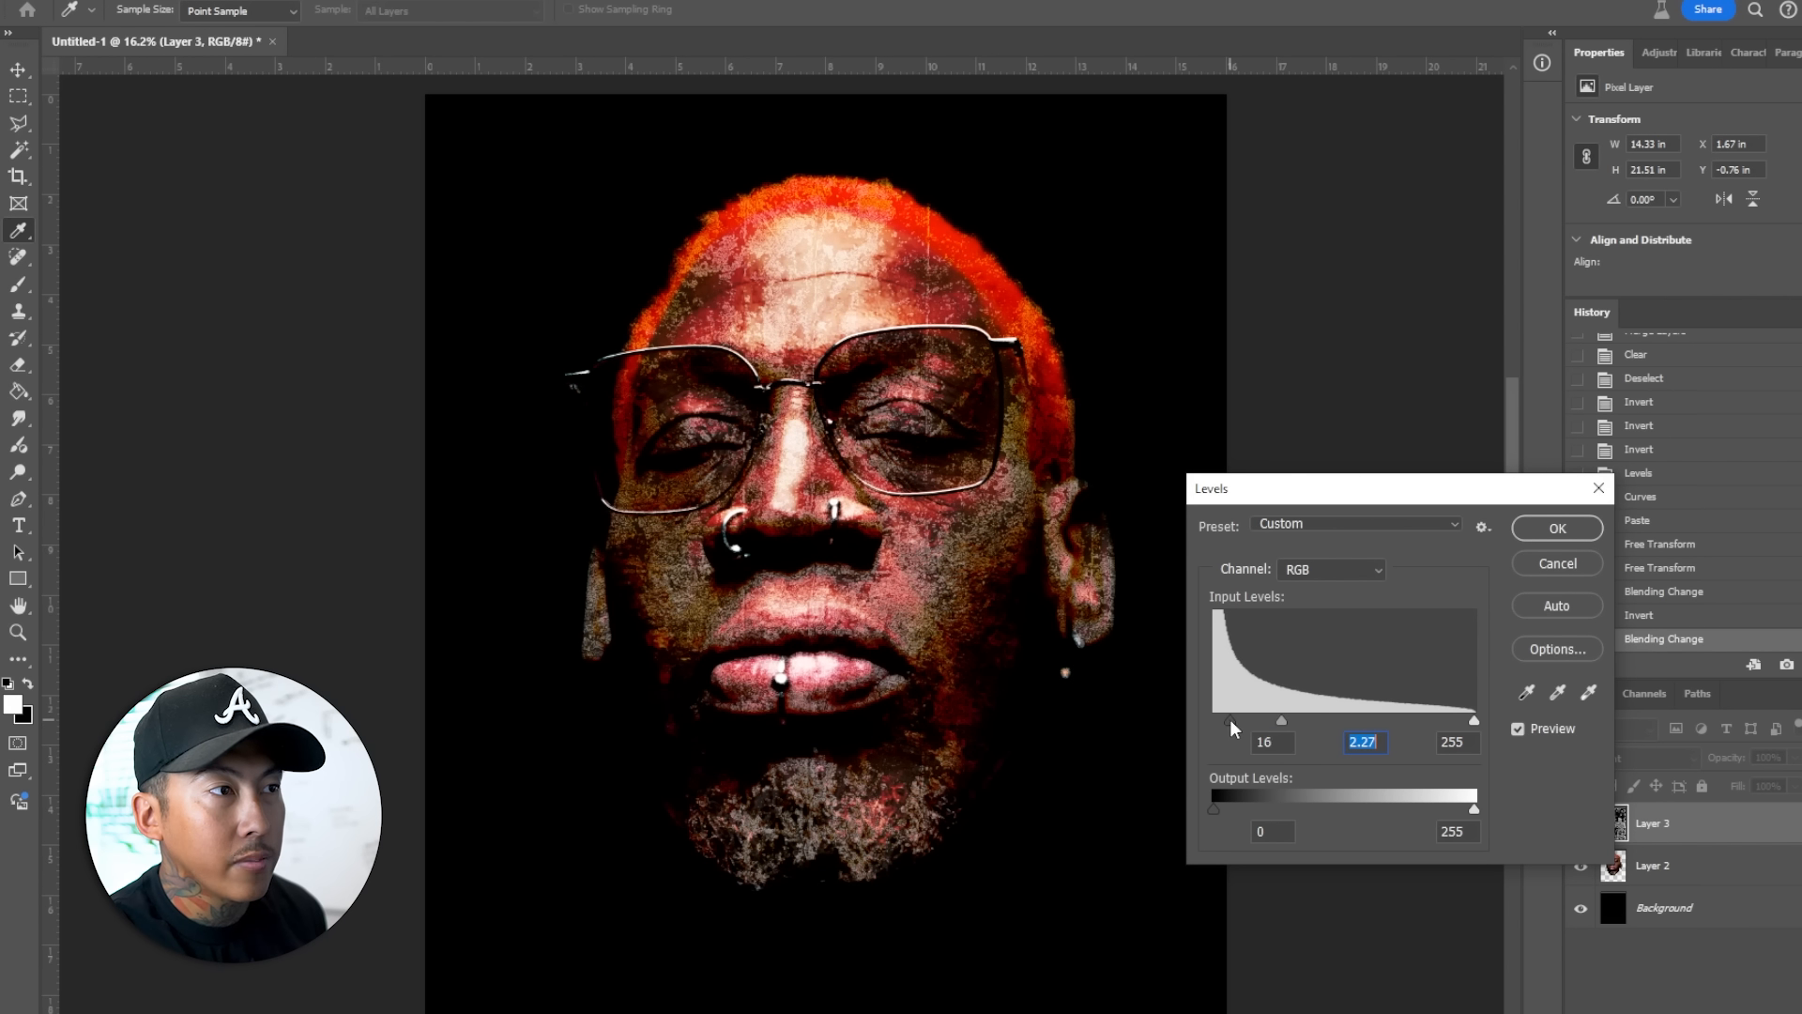
pyautogui.moveTo(1476, 721); pyautogui.dragTo(1420, 721)
pyautogui.moveTo(1271, 719); pyautogui.dragTo(1364, 735)
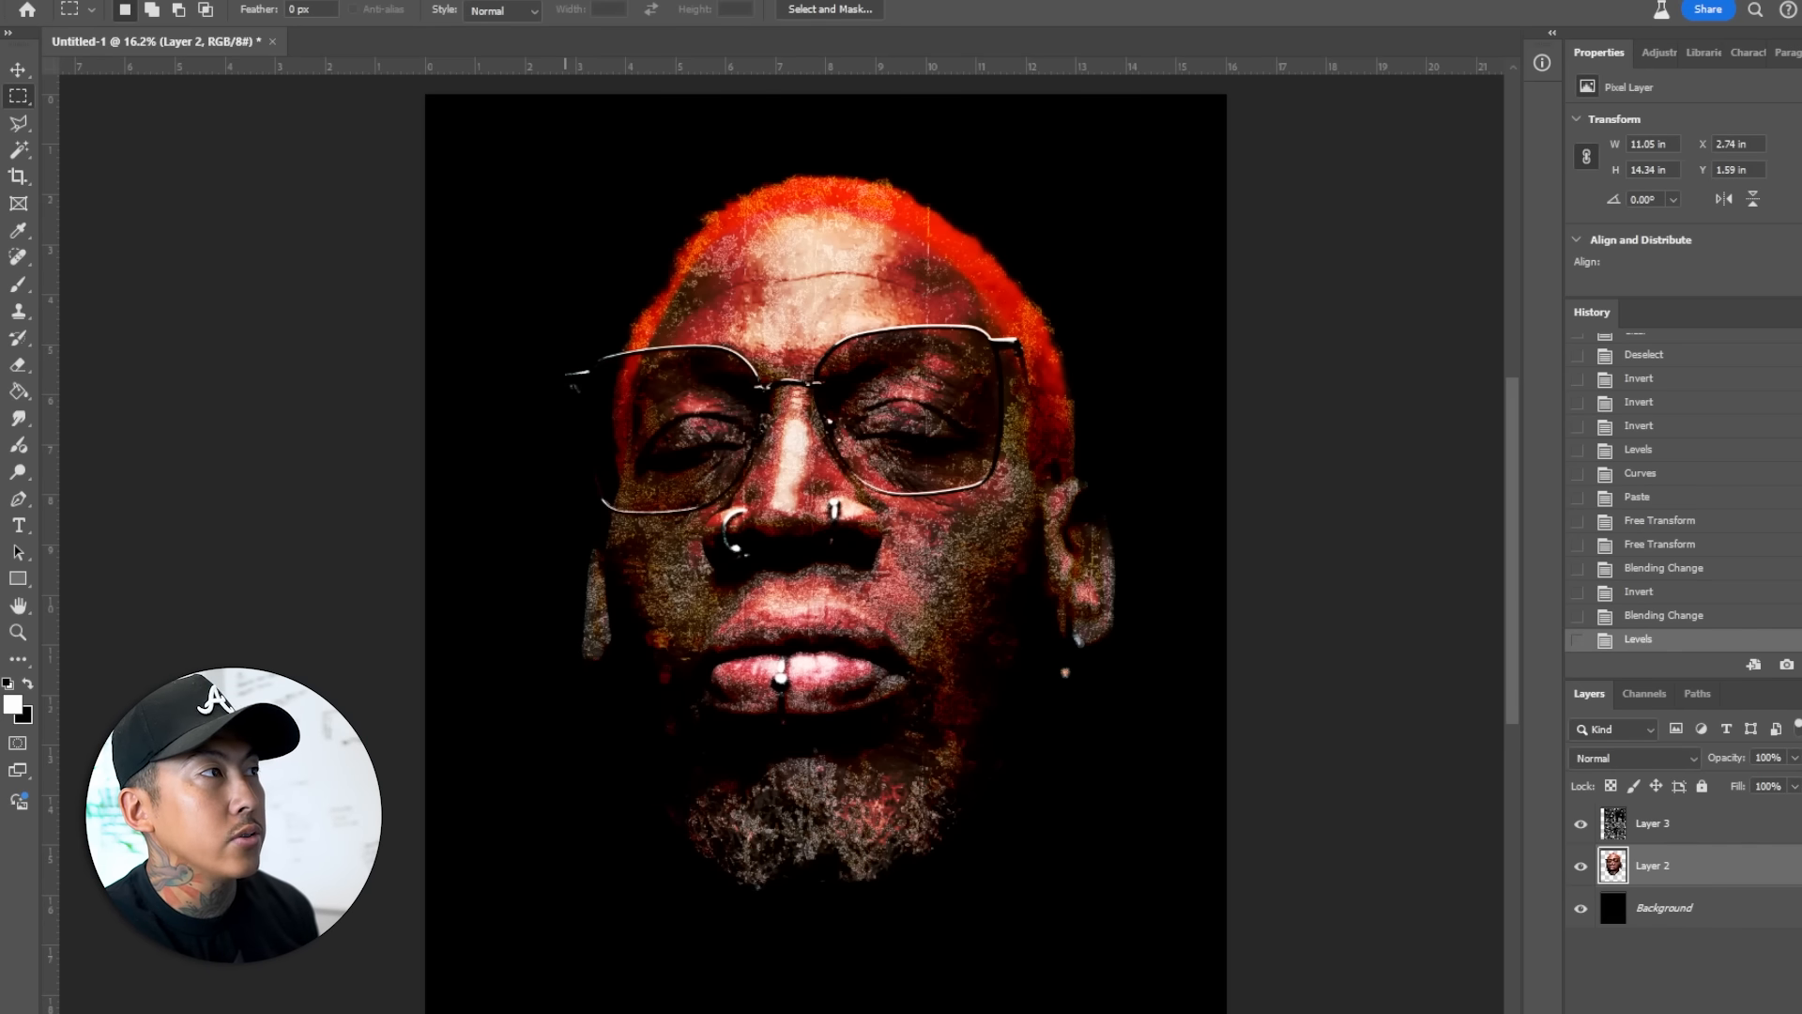
# - Apply the Camera Raw Filter to the portrait layer with Clarity +23 and Exposure +0.50
pyautogui.click(357, 2)
pyautogui.click(355, 161)
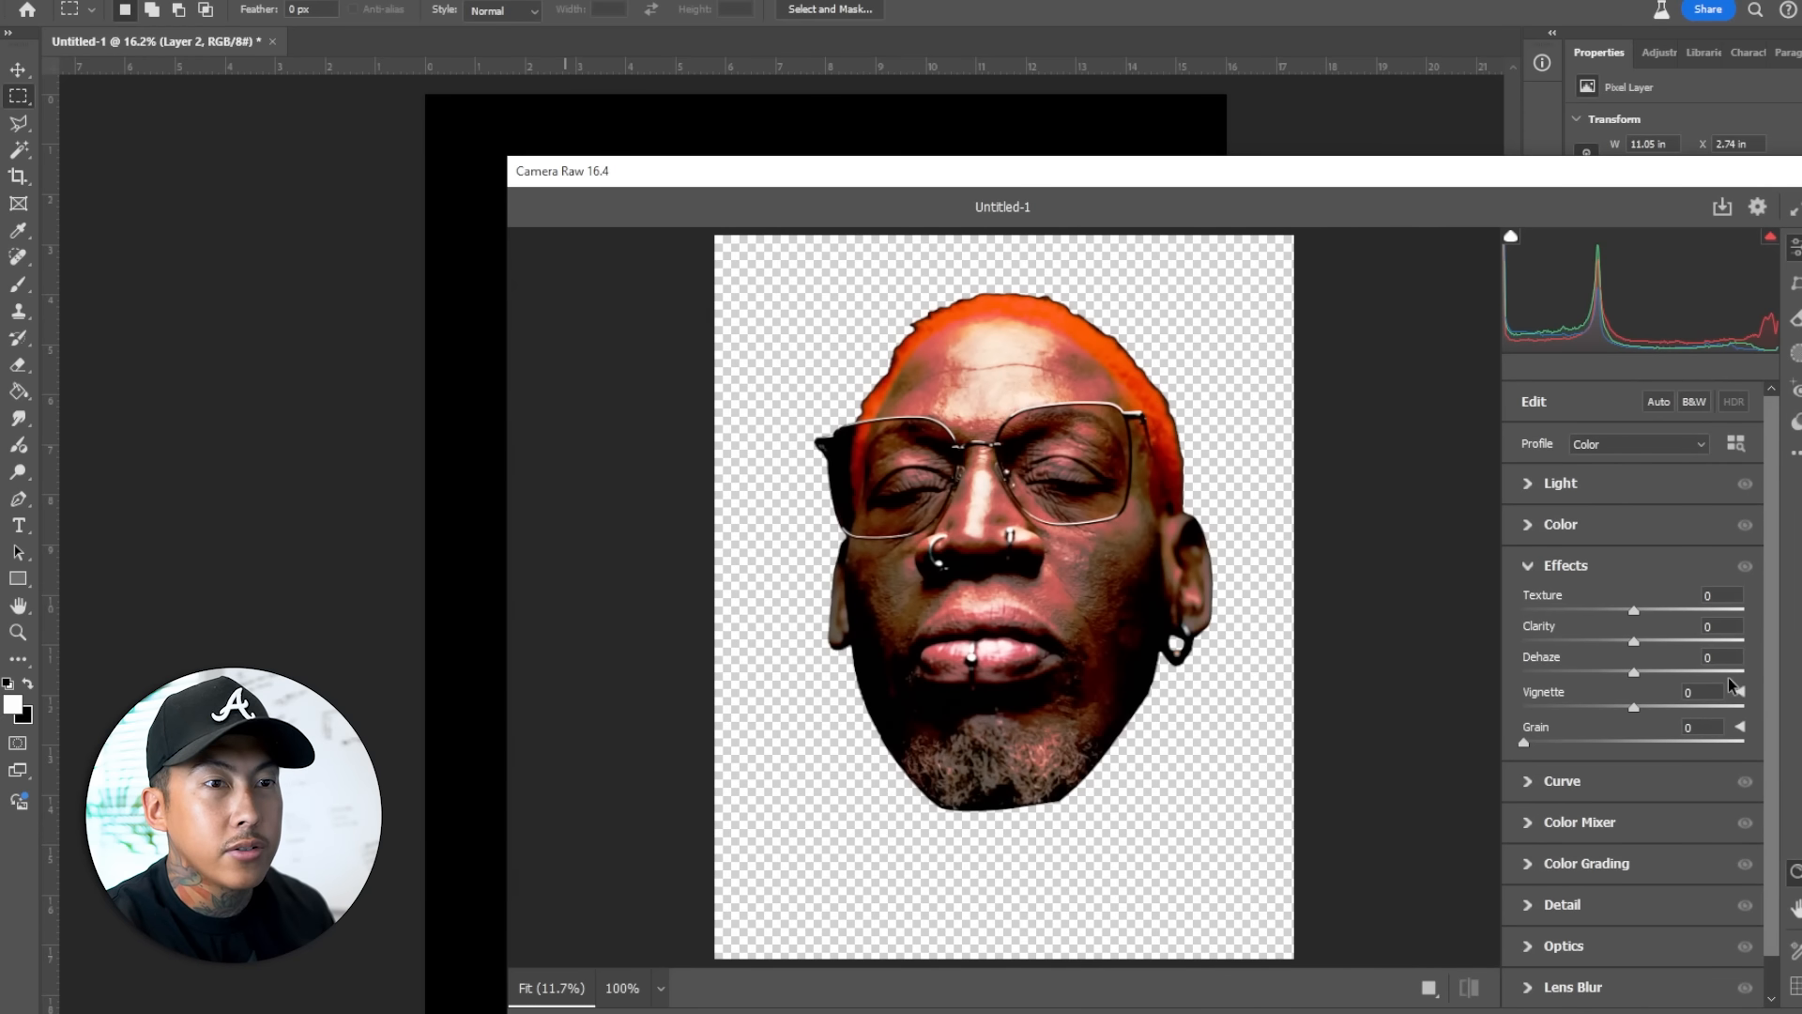
pyautogui.moveTo(1640, 641); pyautogui.dragTo(1659, 641)
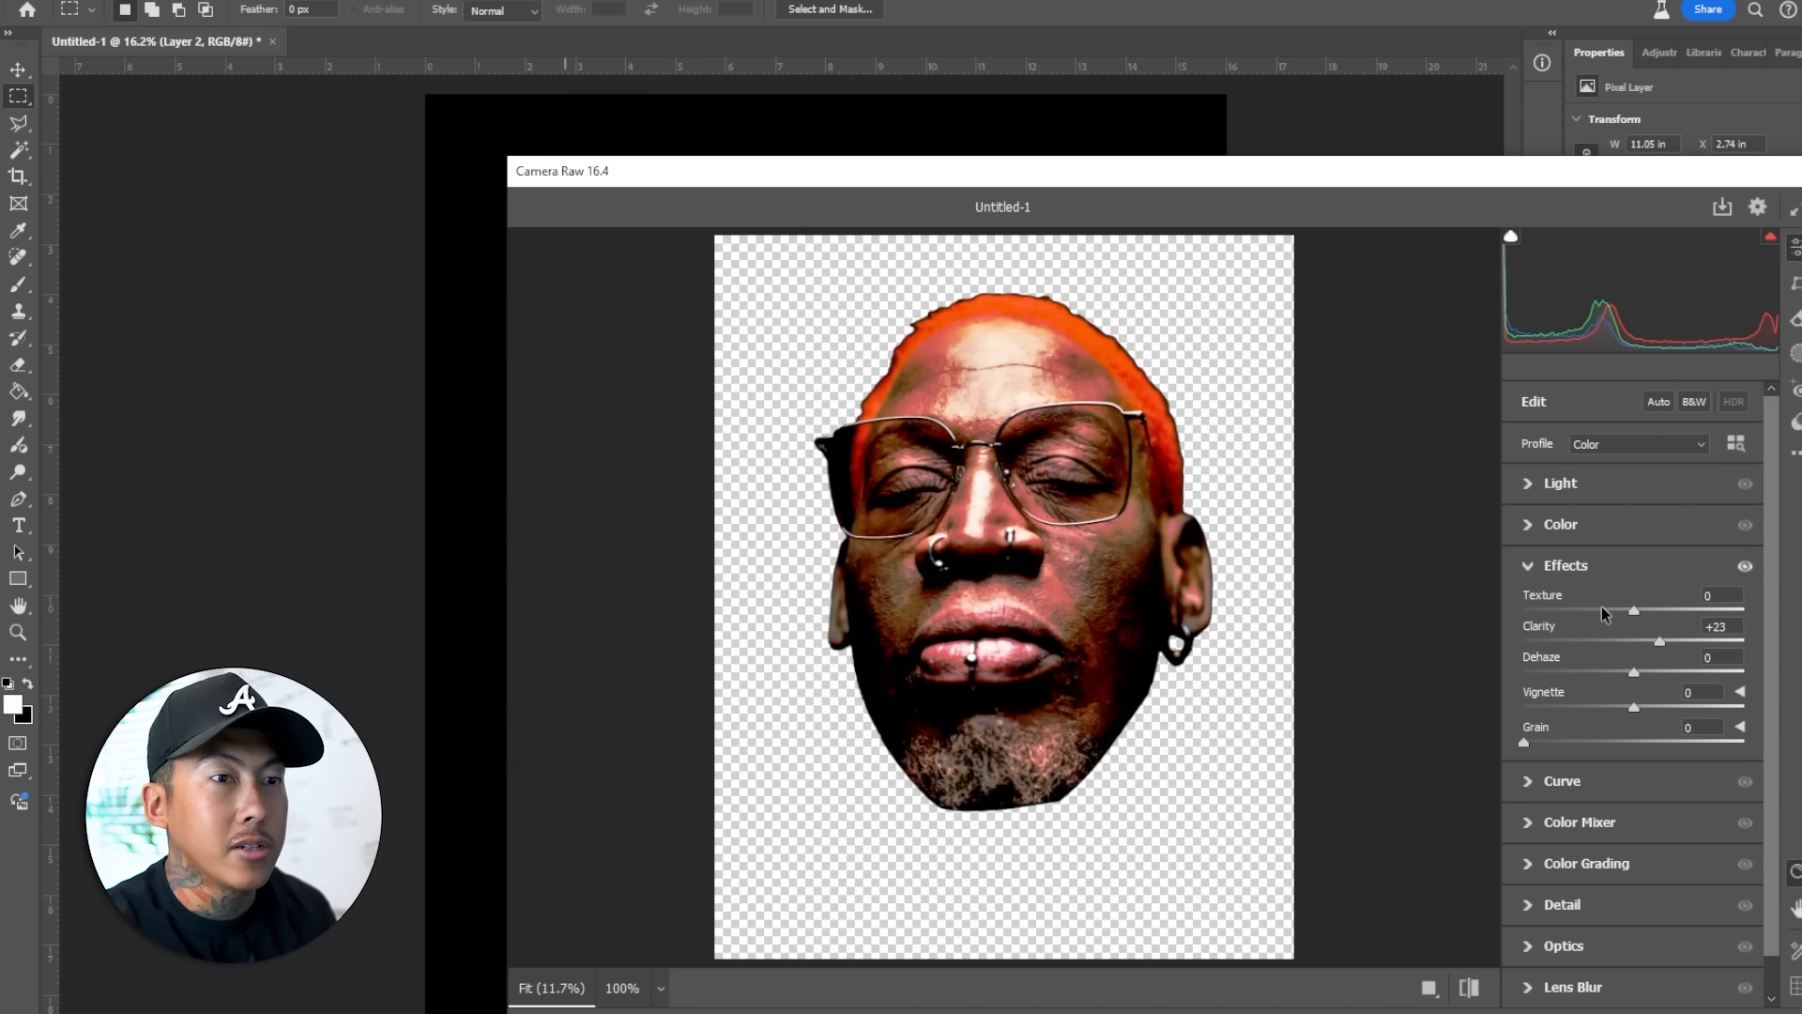
pyautogui.click(1528, 485)
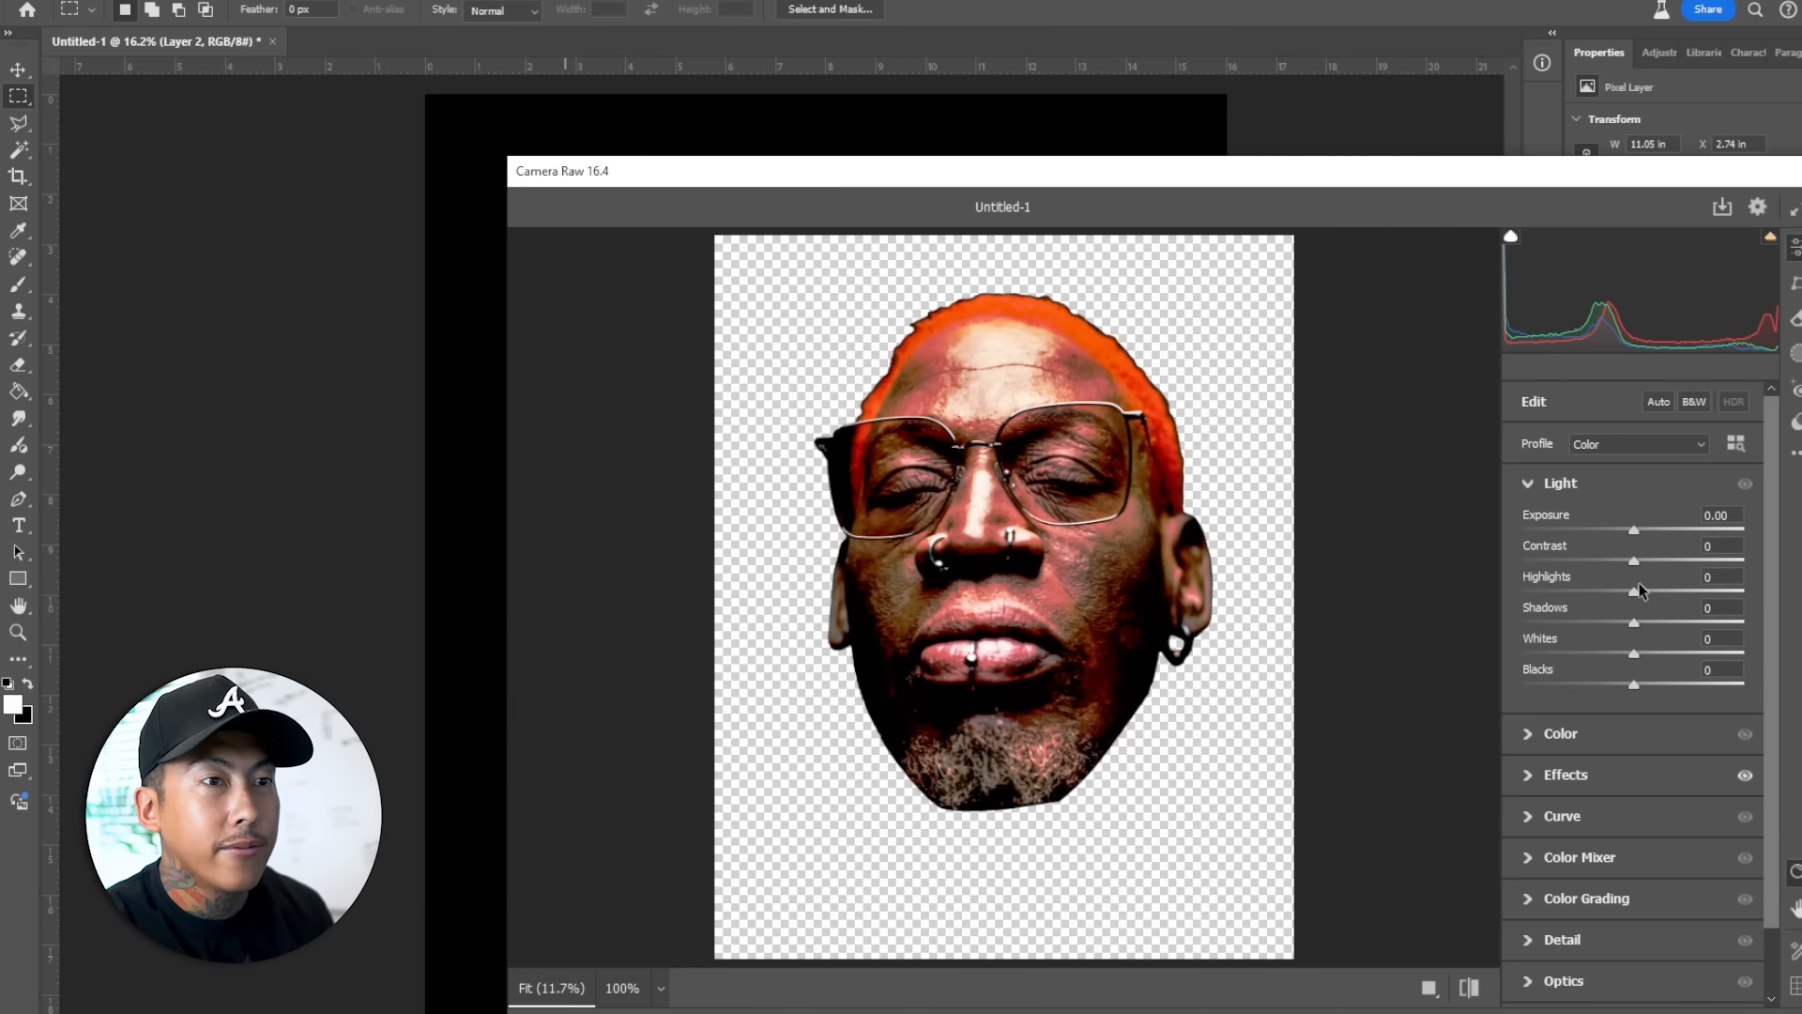
pyautogui.moveTo(1634, 530); pyautogui.dragTo(1644, 533)
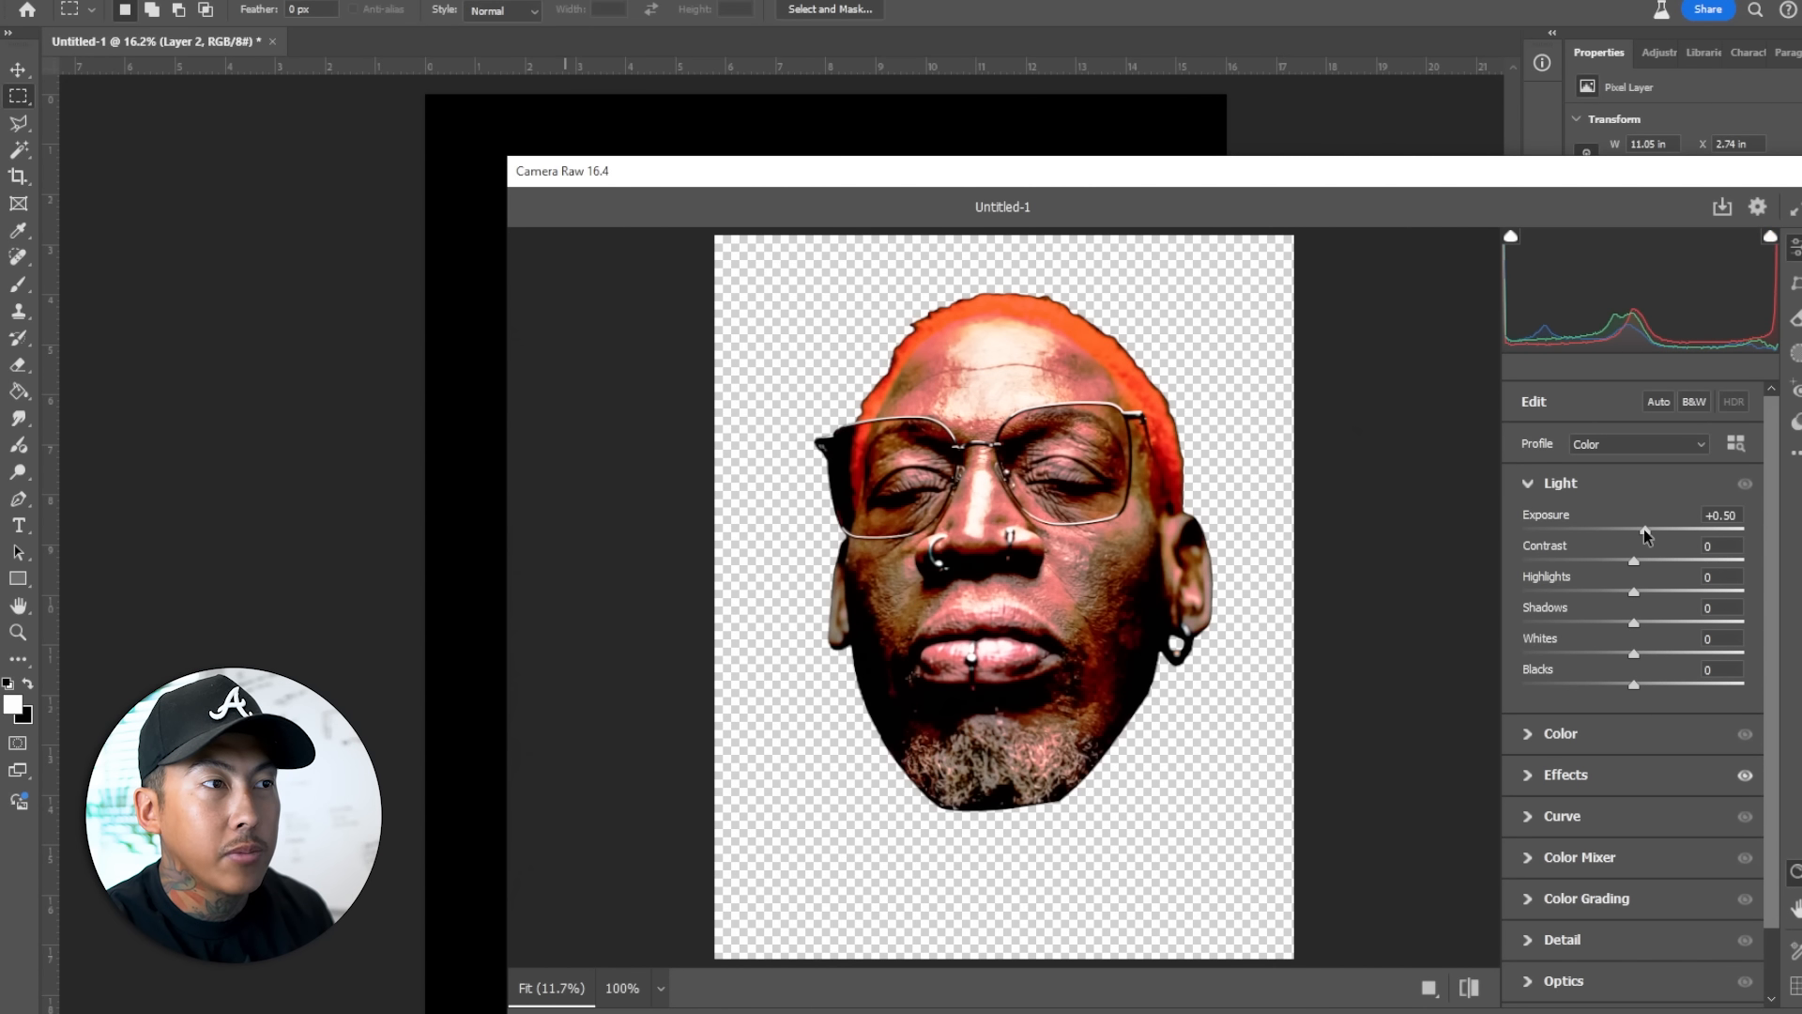
pyautogui.press('Return')
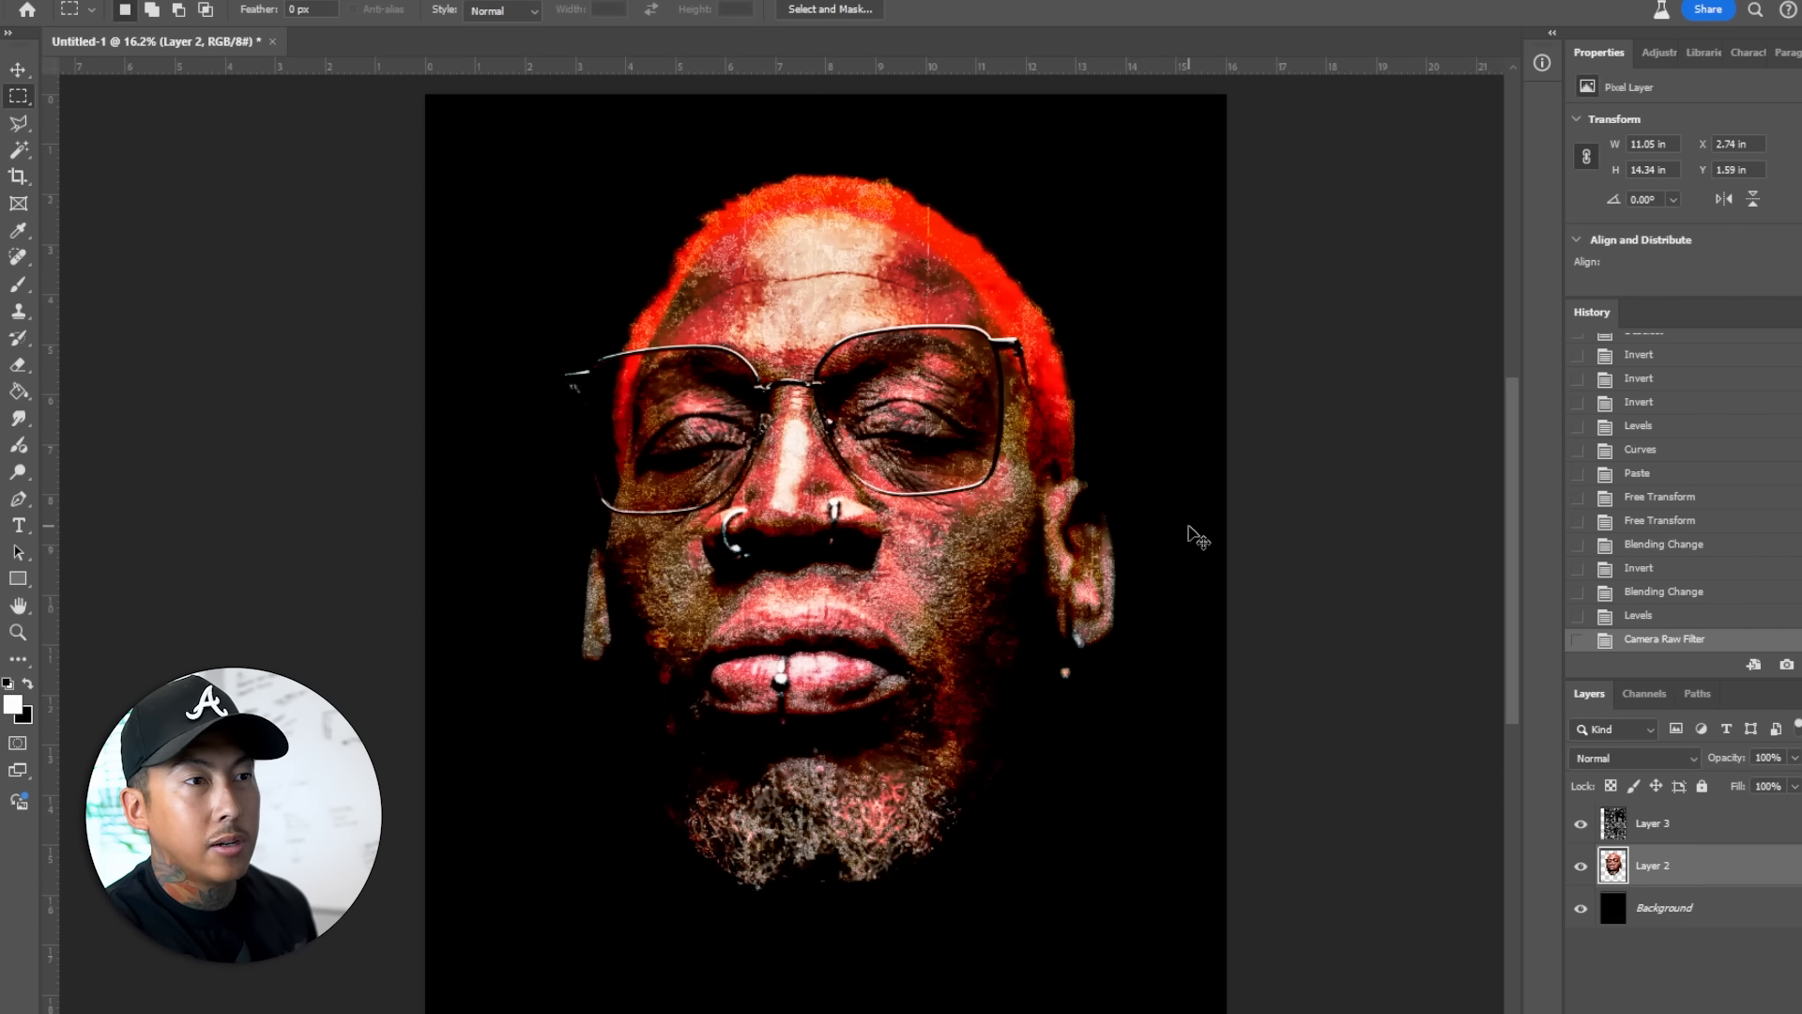
# - Lower the portrait layer's saturation with Hue/Saturation
pyautogui.hotkey('ctrl', 'u')
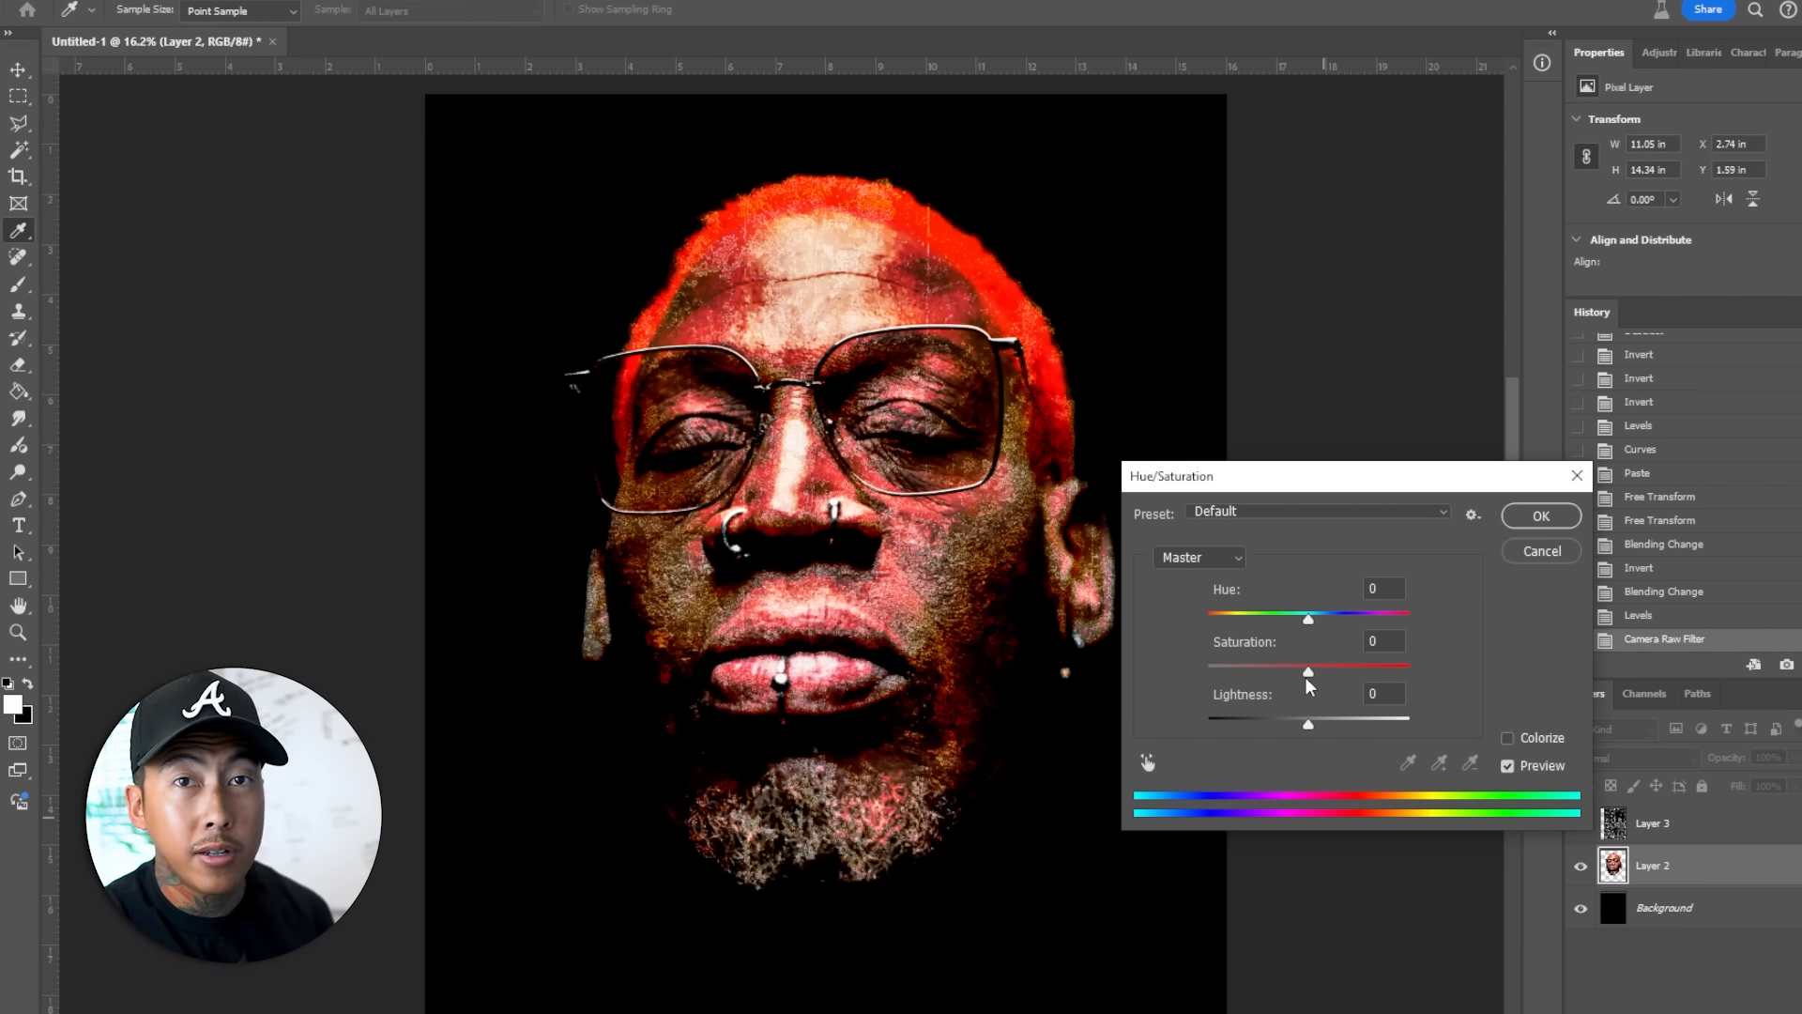
pyautogui.moveTo(1305, 678); pyautogui.dragTo(1260, 679)
pyautogui.press('Return')
pyautogui.press('m')
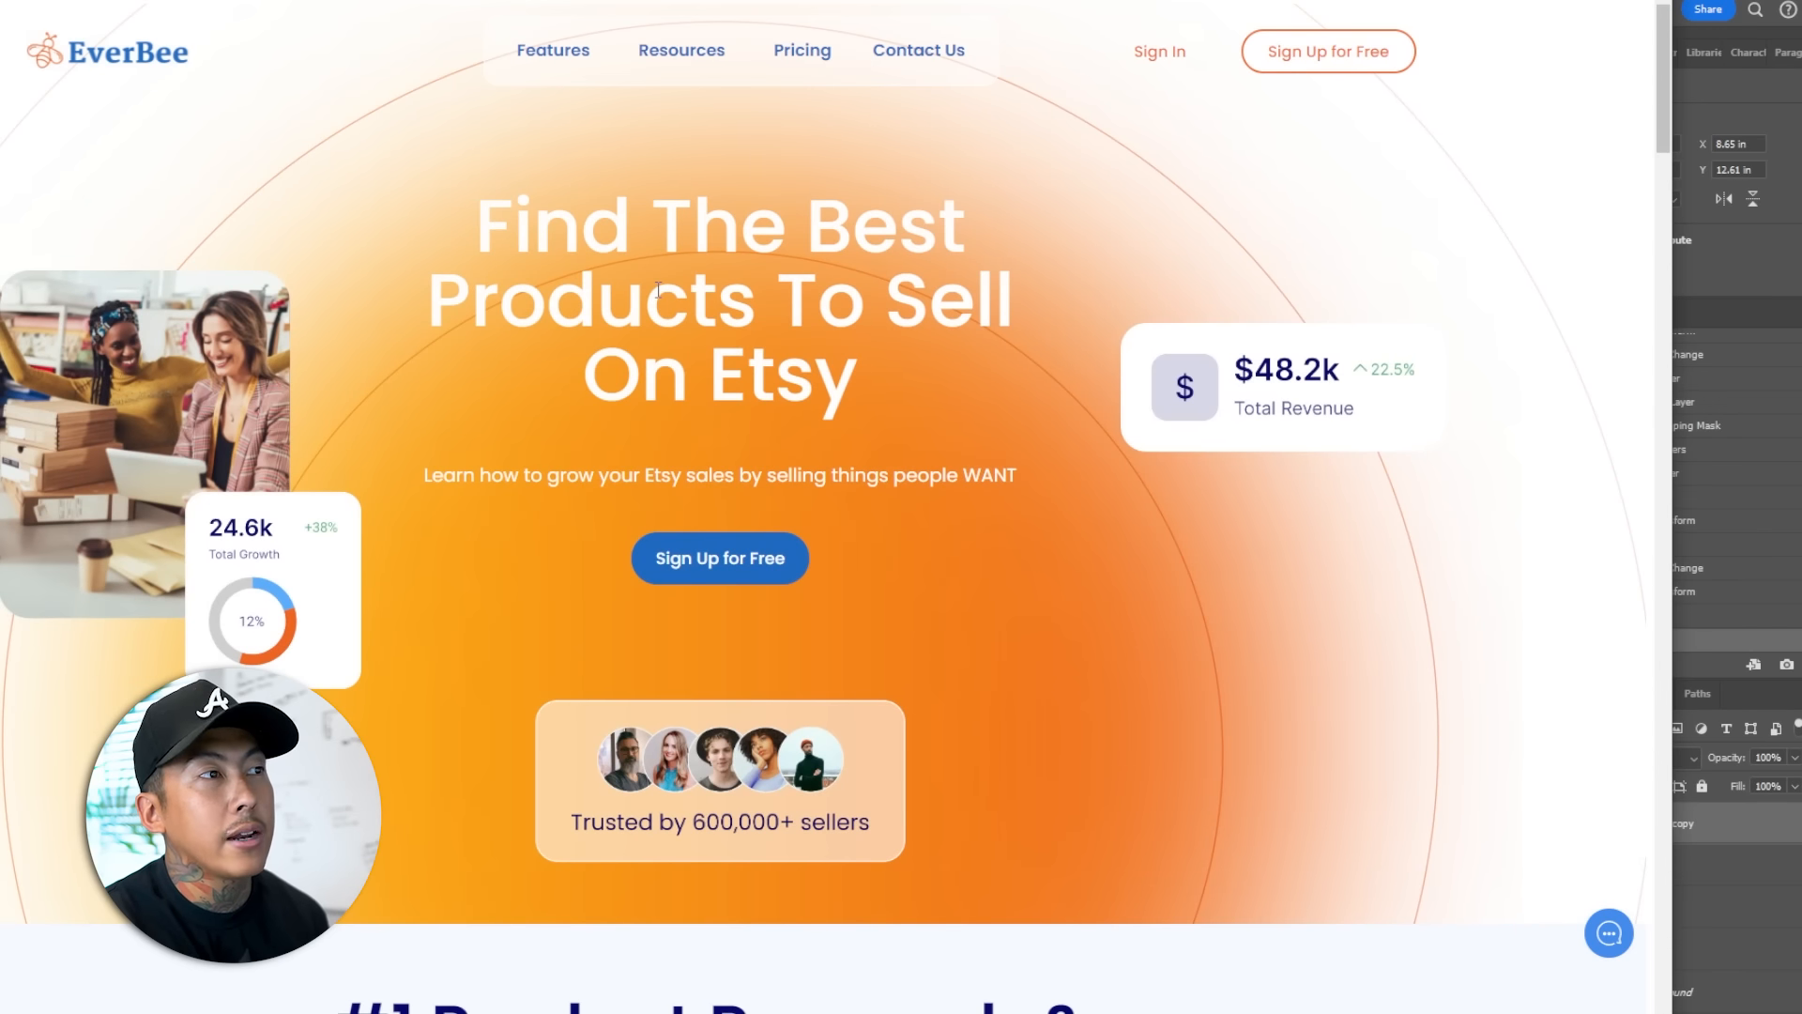
pyautogui.scroll(-15, 658, 289)
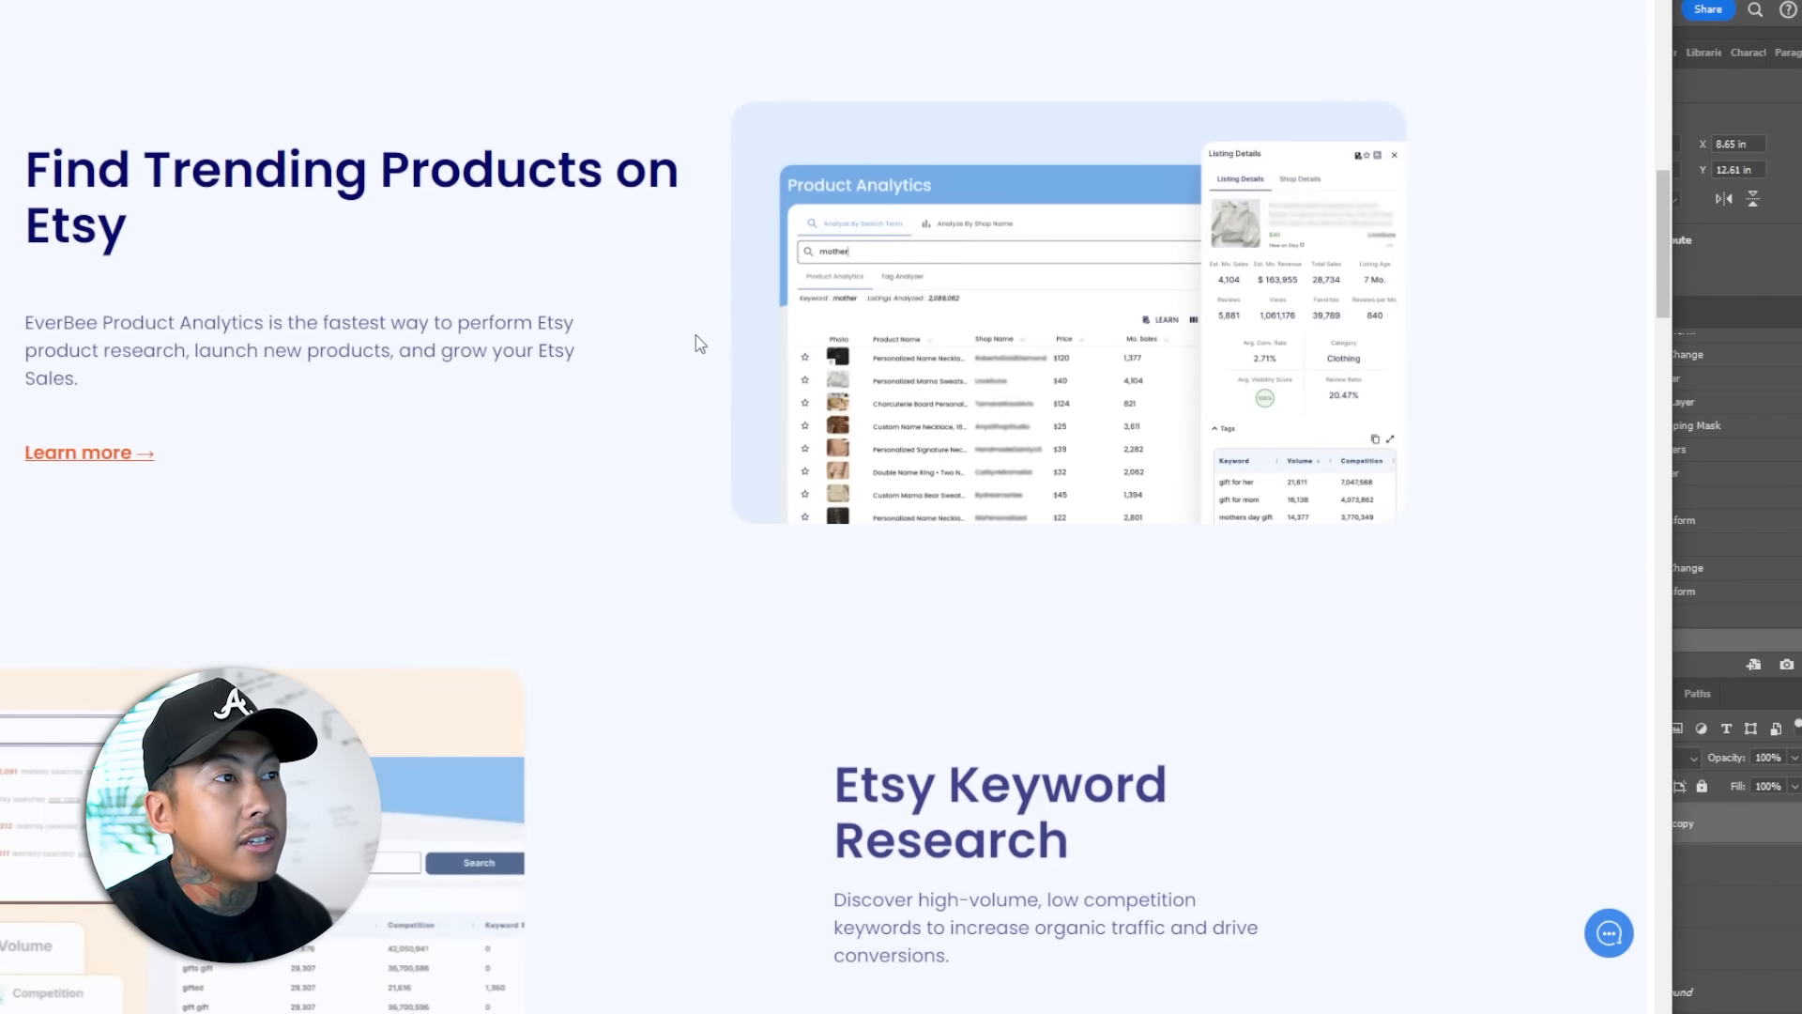
pyautogui.scroll(5, 696, 343)
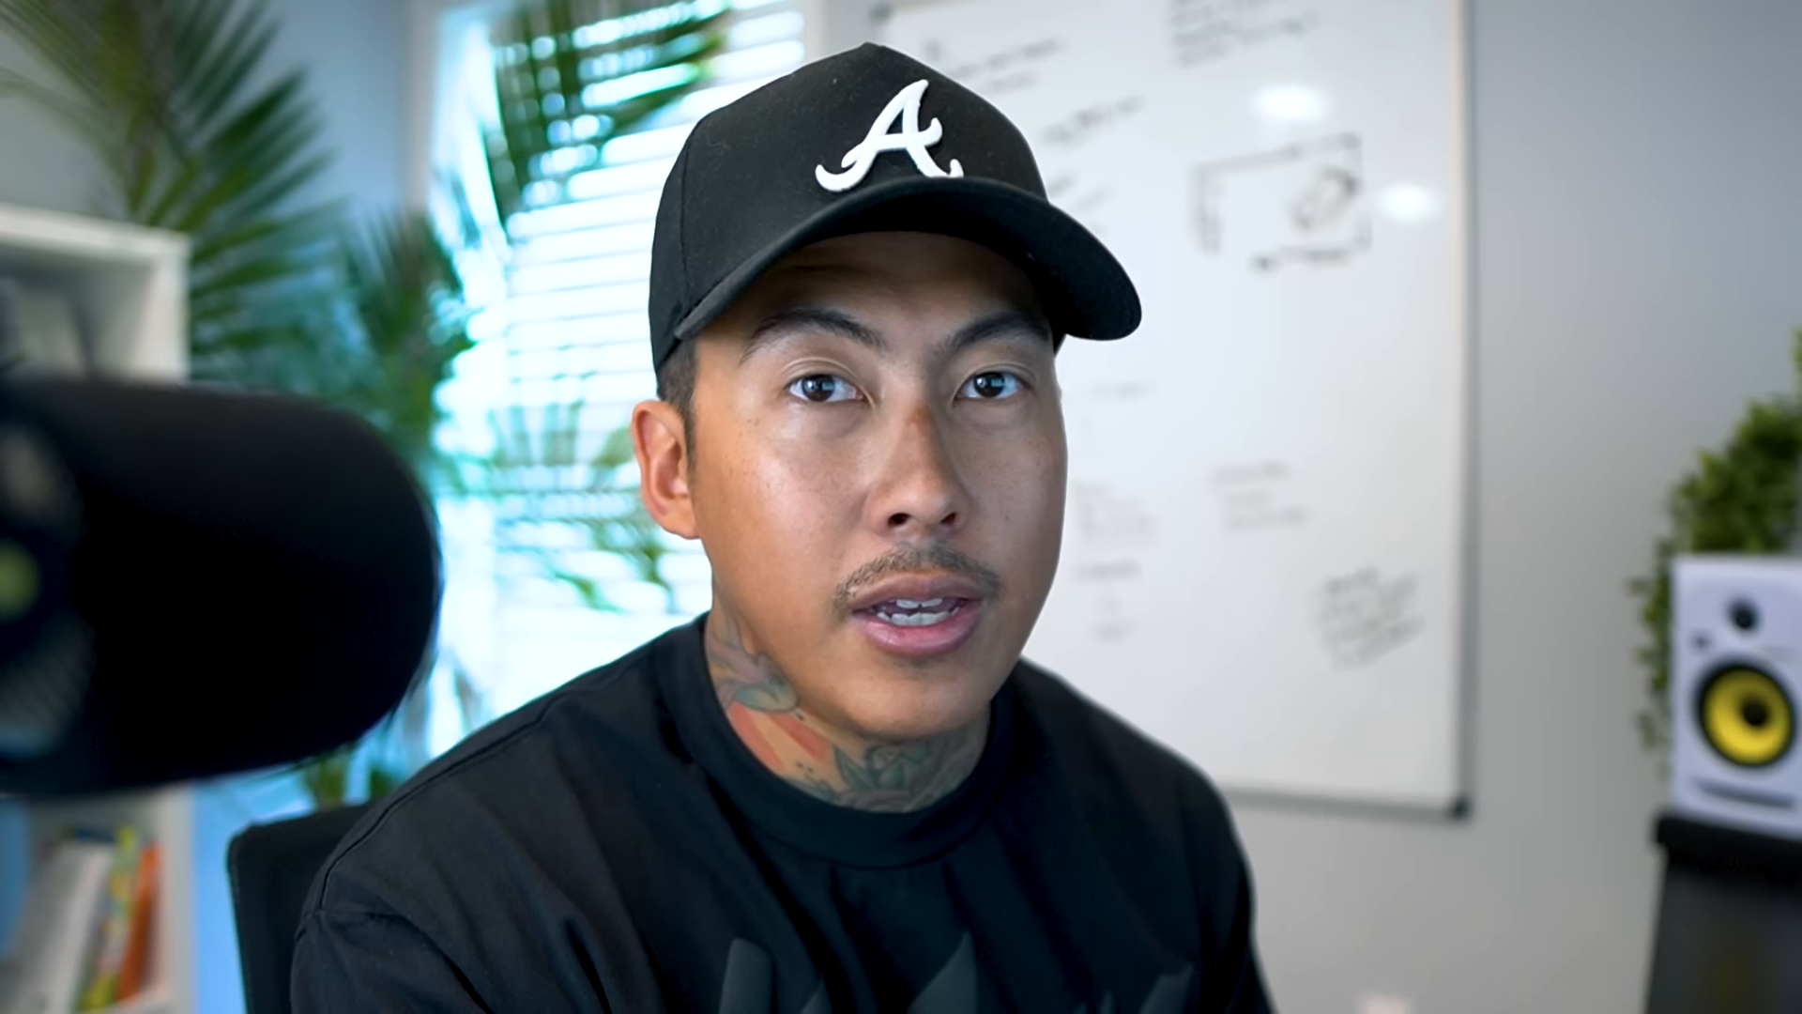
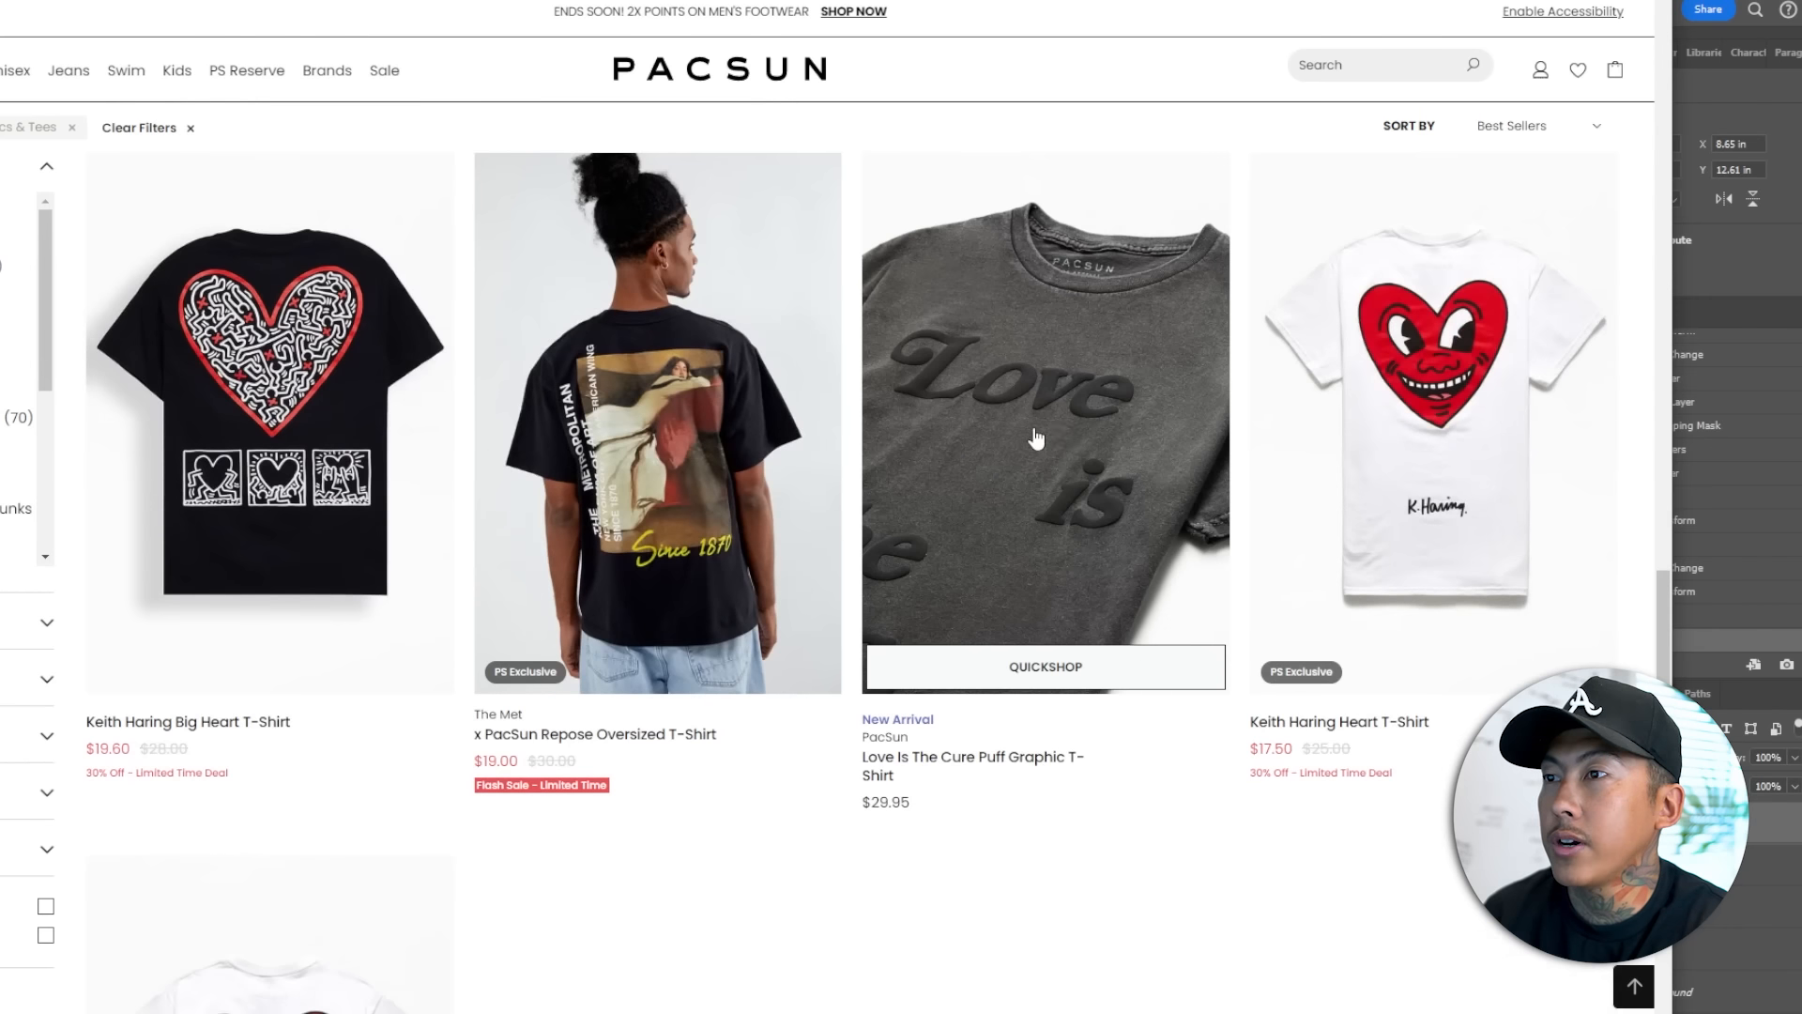
pyautogui.moveTo(1050, 483)
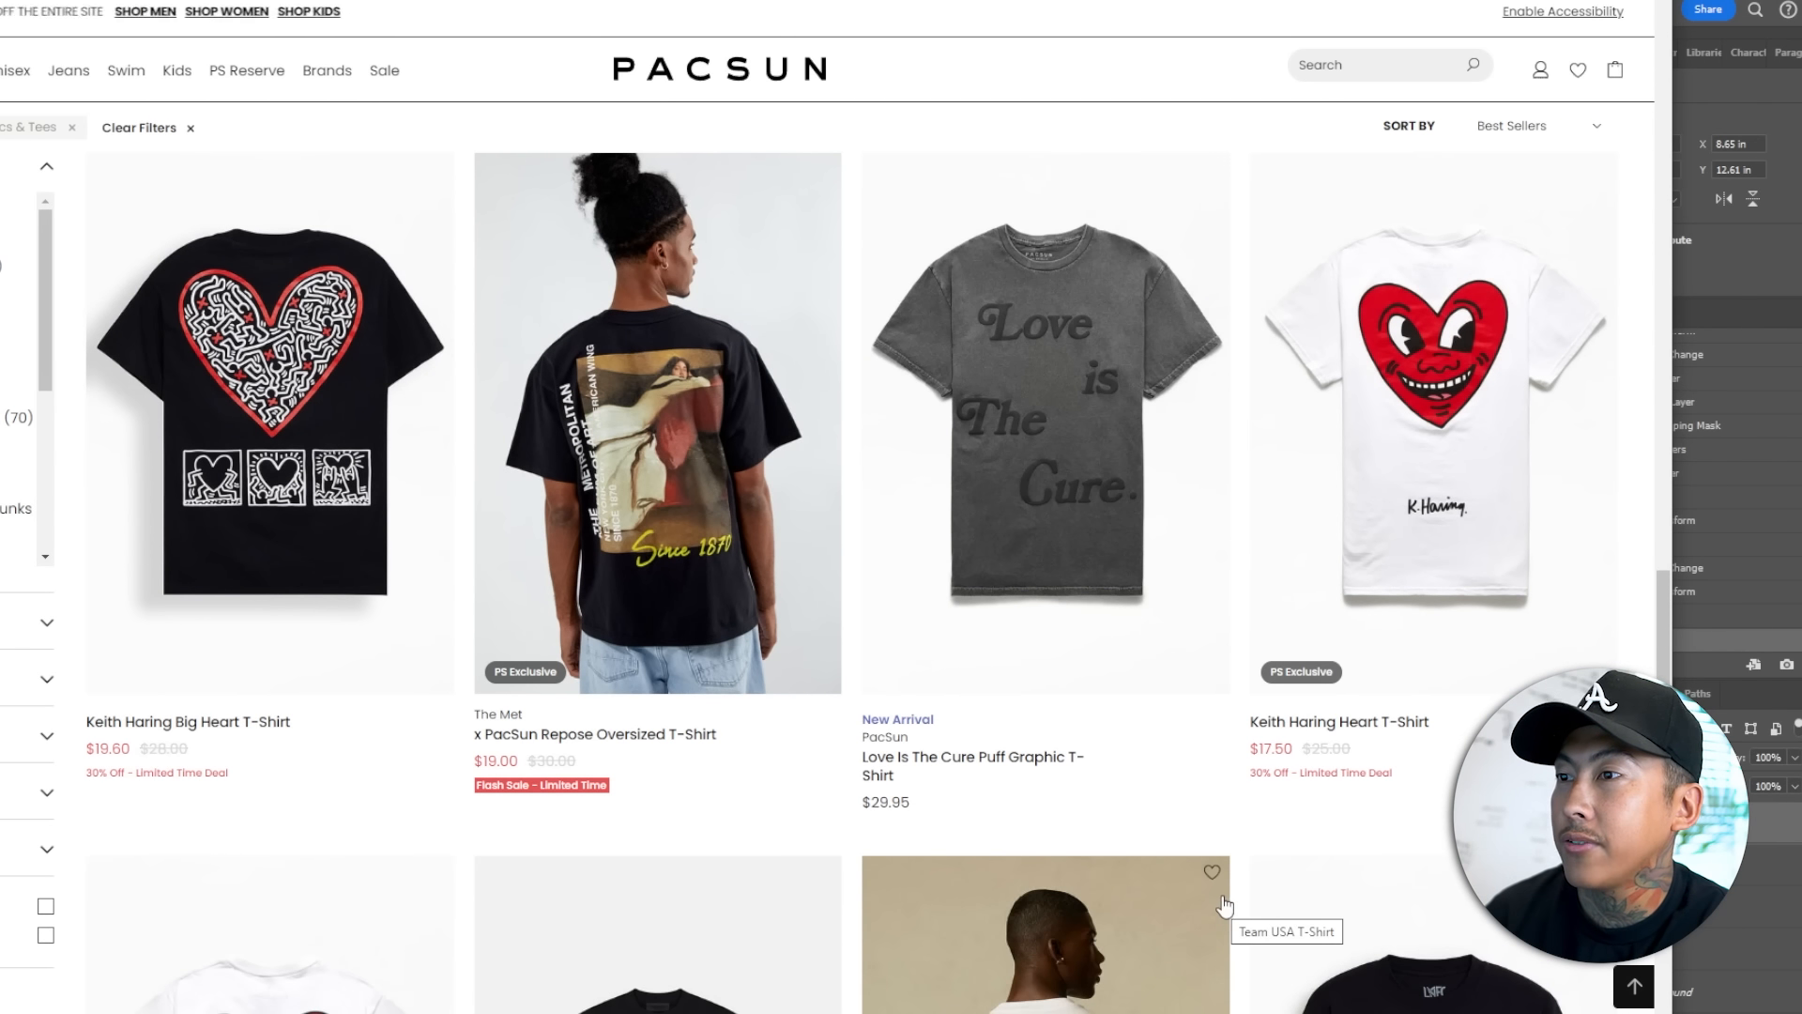
pyautogui.moveTo(1513, 382)
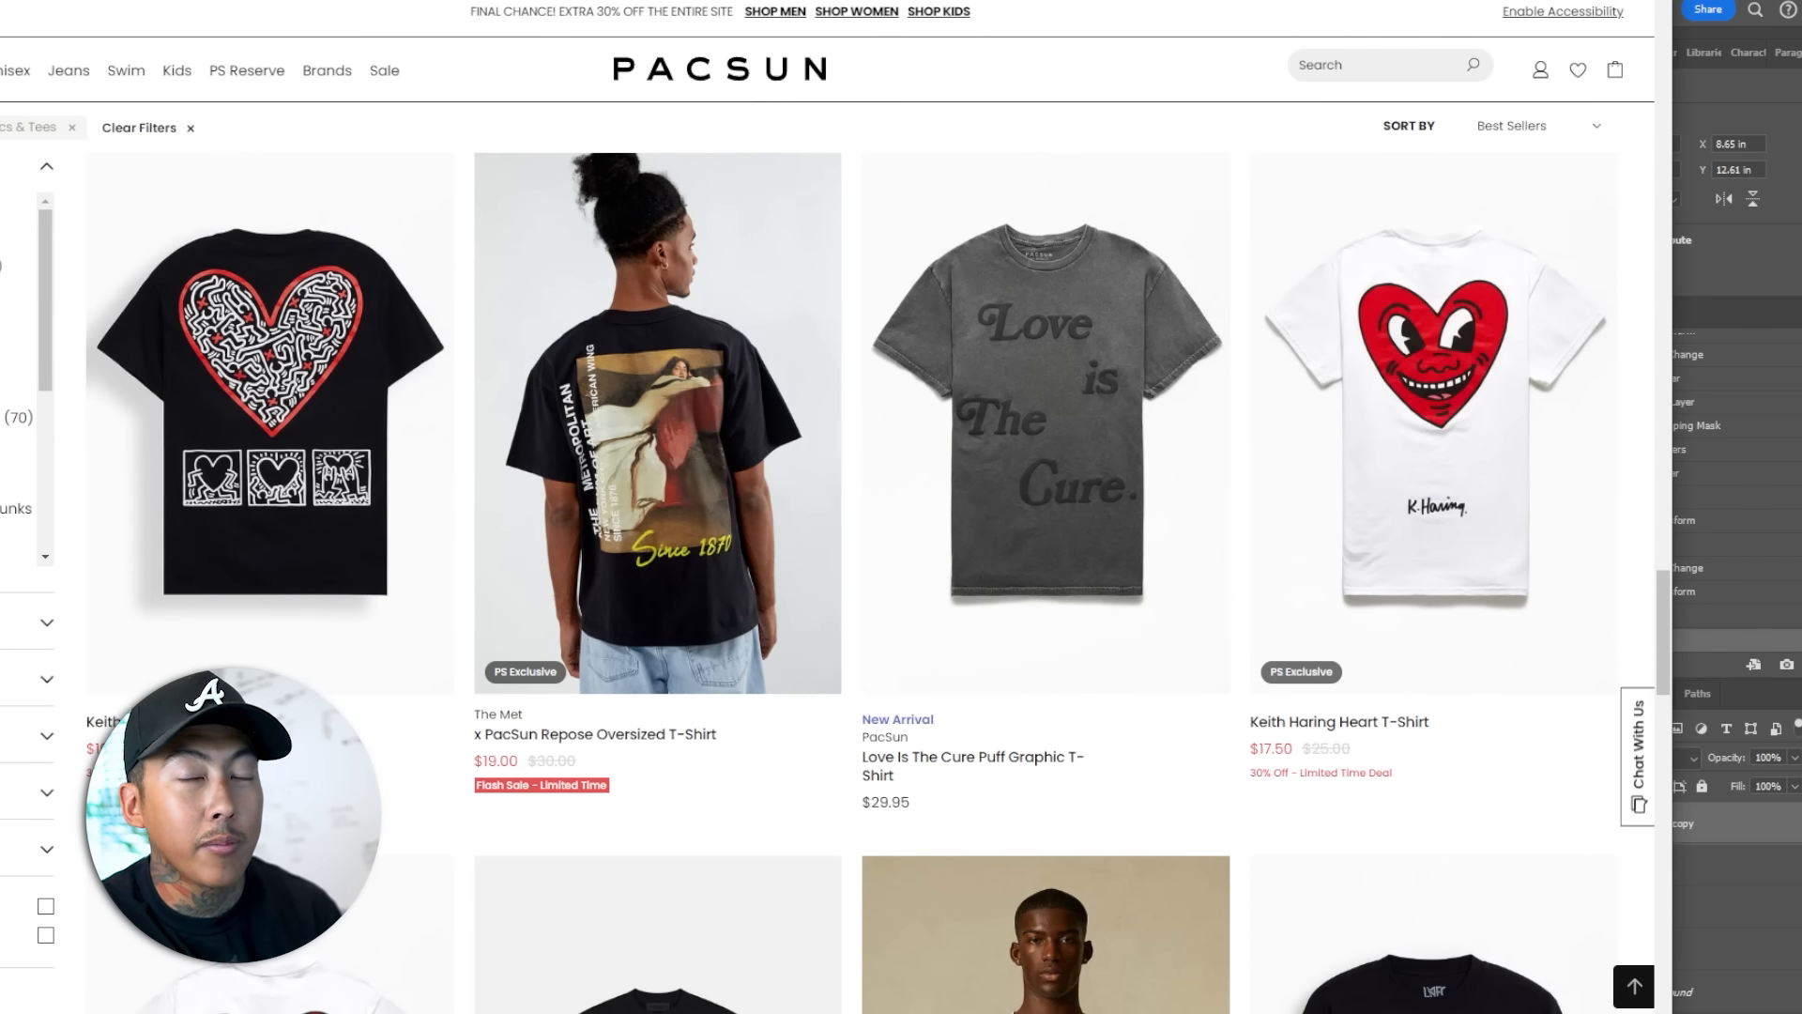
pyautogui.click(1757, 821)
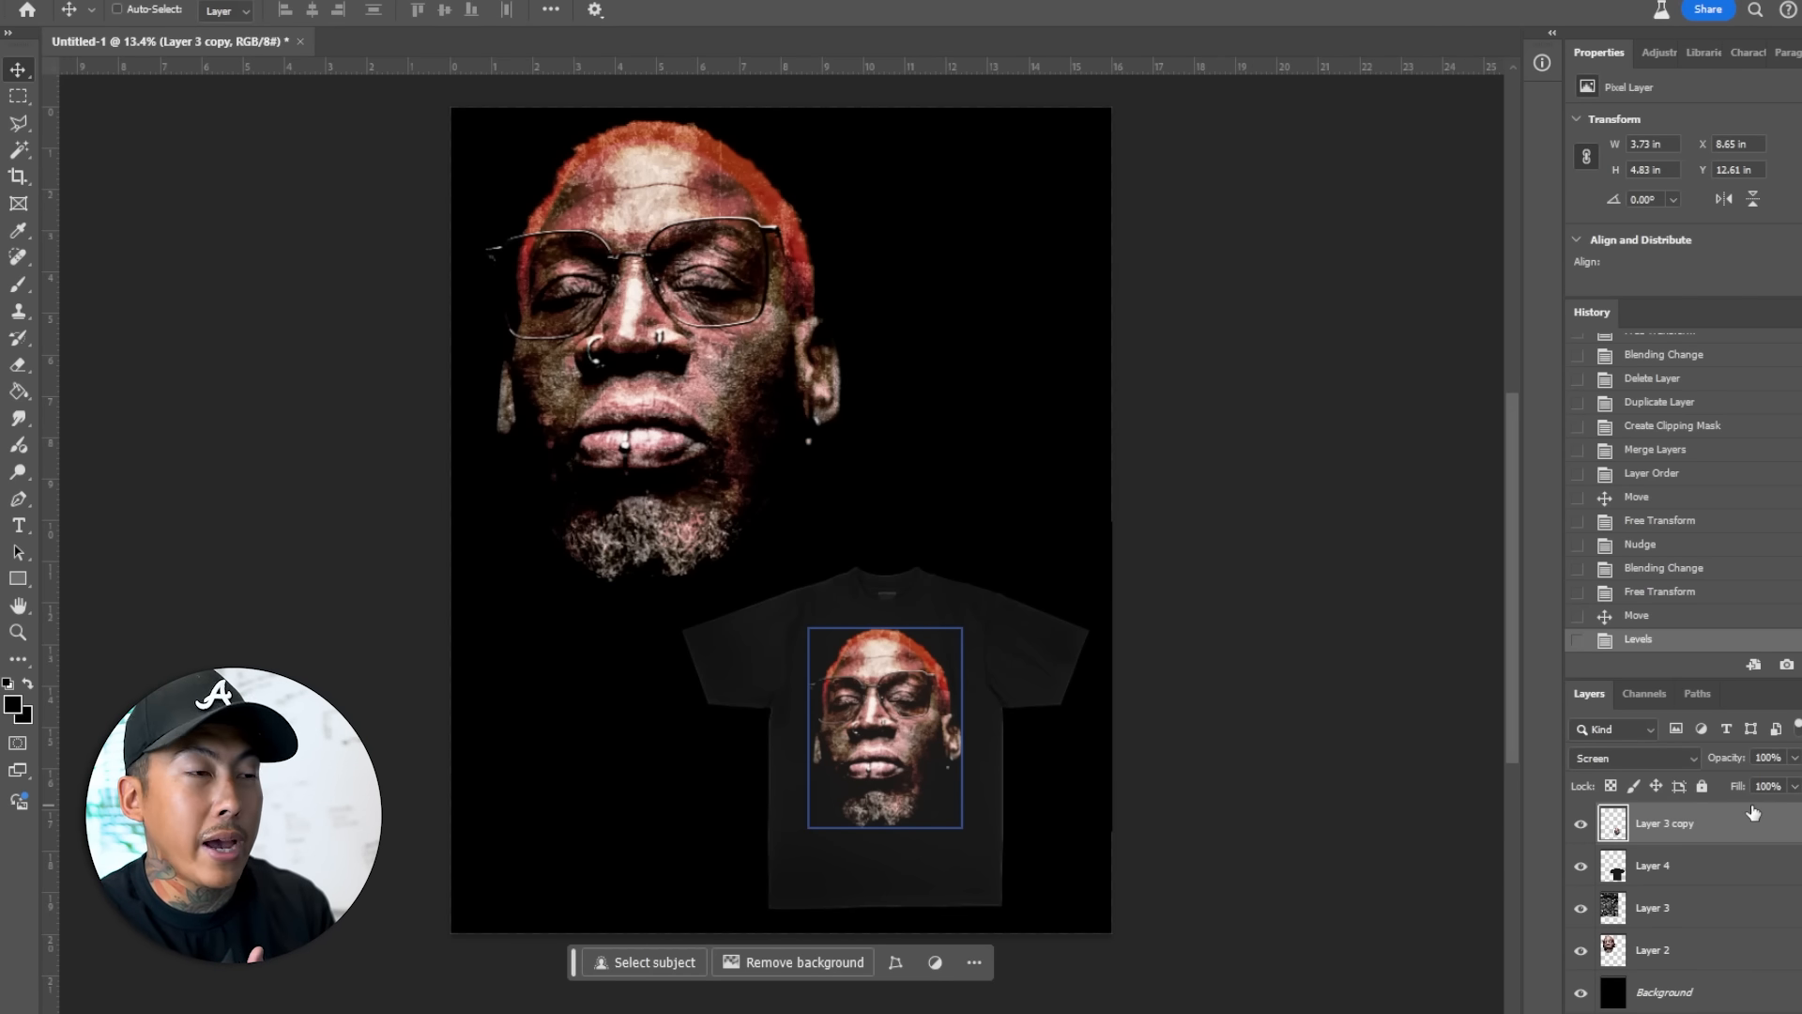
pyautogui.click(1679, 866)
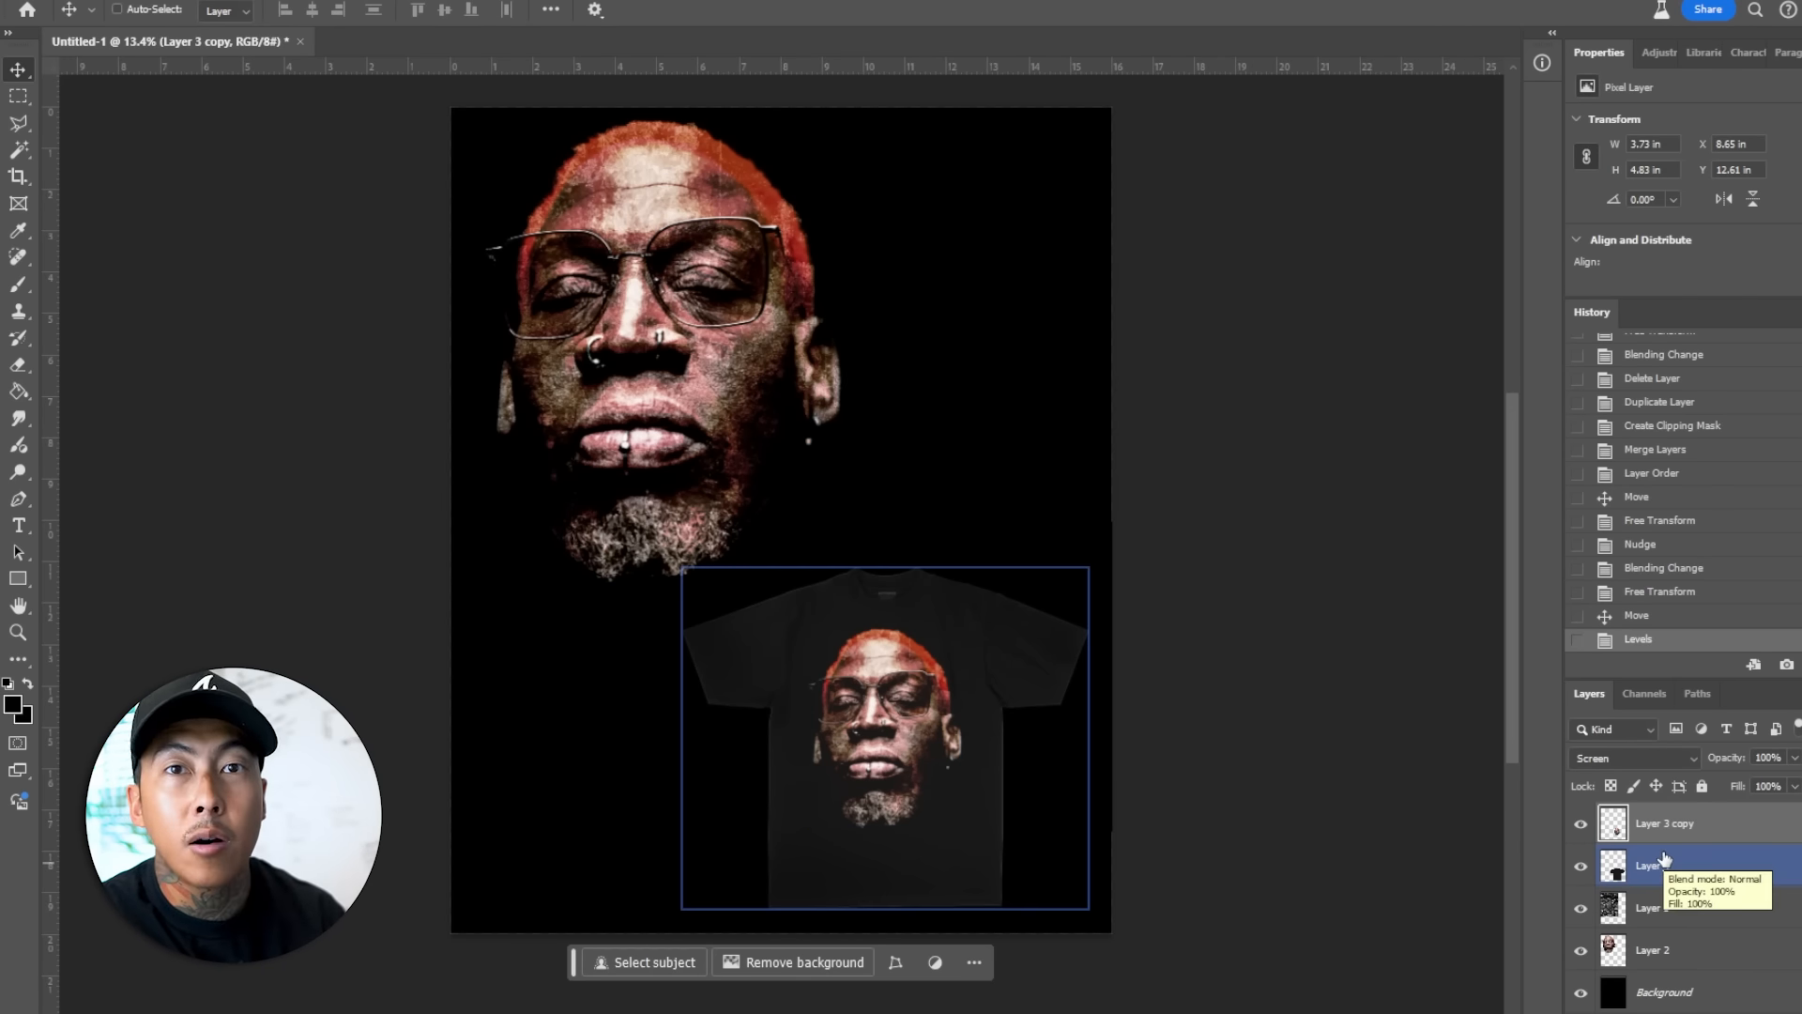
pyautogui.click(1741, 823)
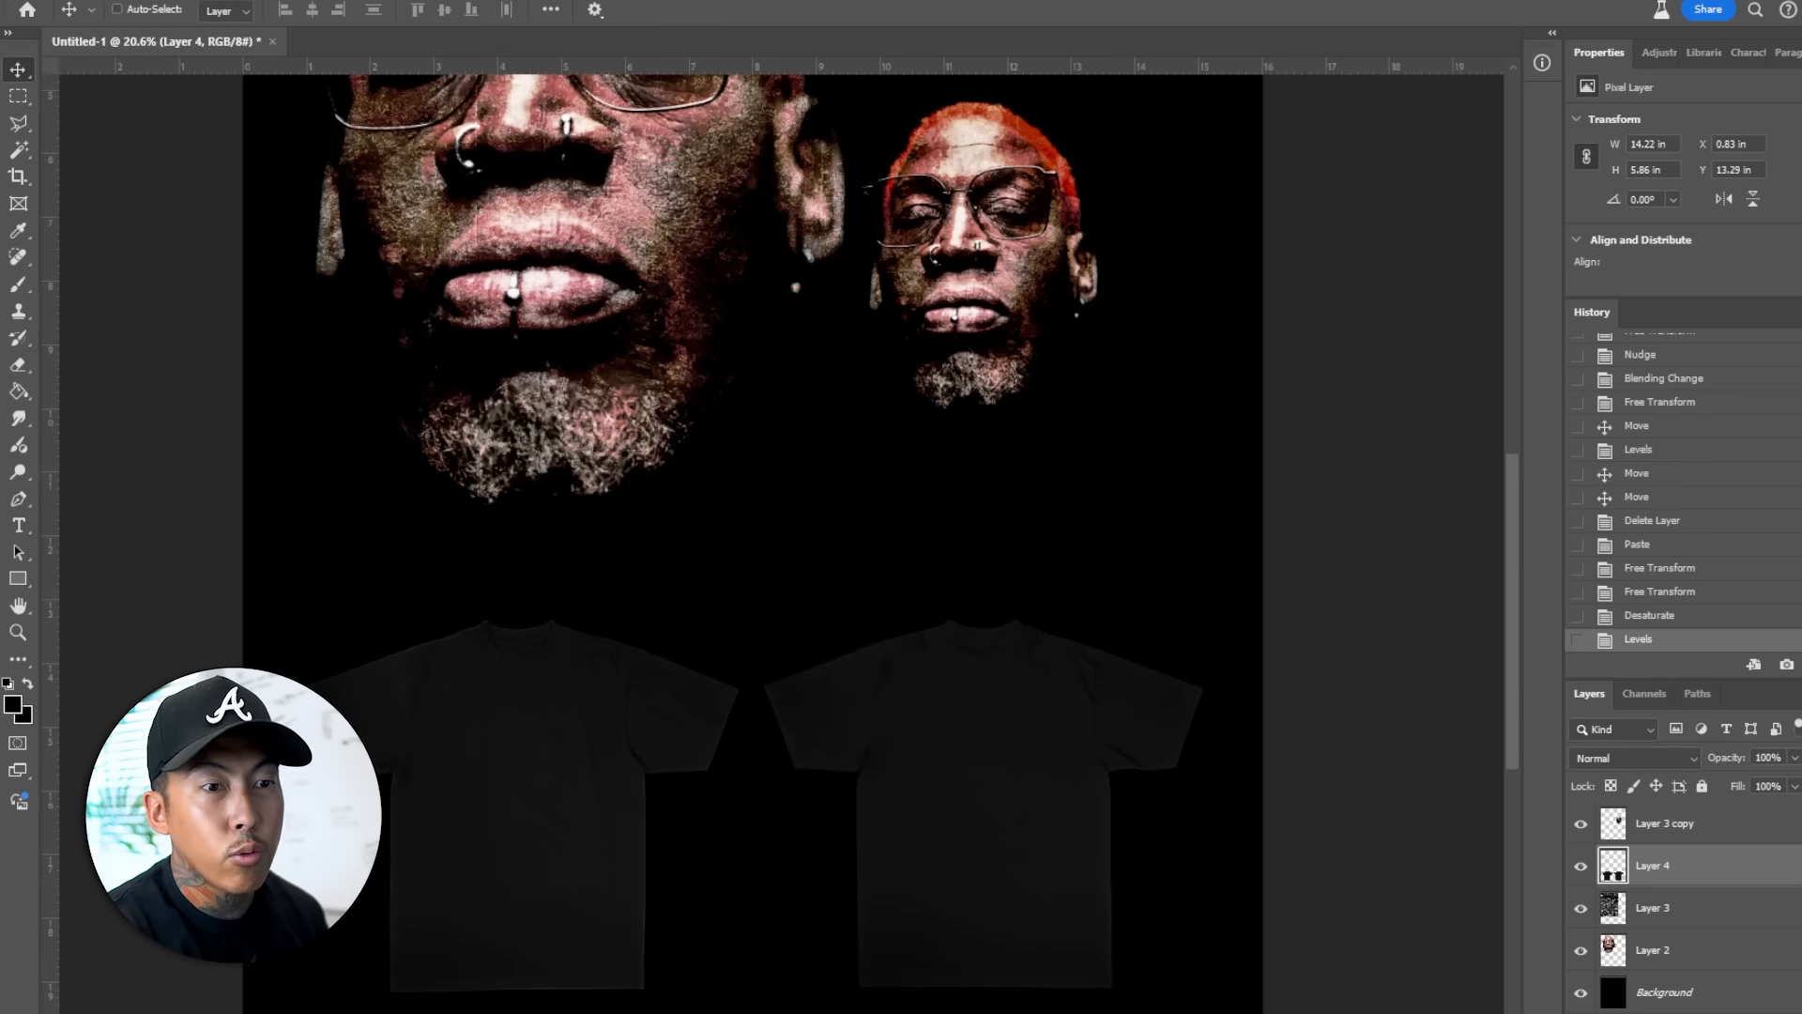
# - Move the small portrait copy onto the chest of the right-hand blank T-shirt and scale it down to fit
pyautogui.click(1667, 826)
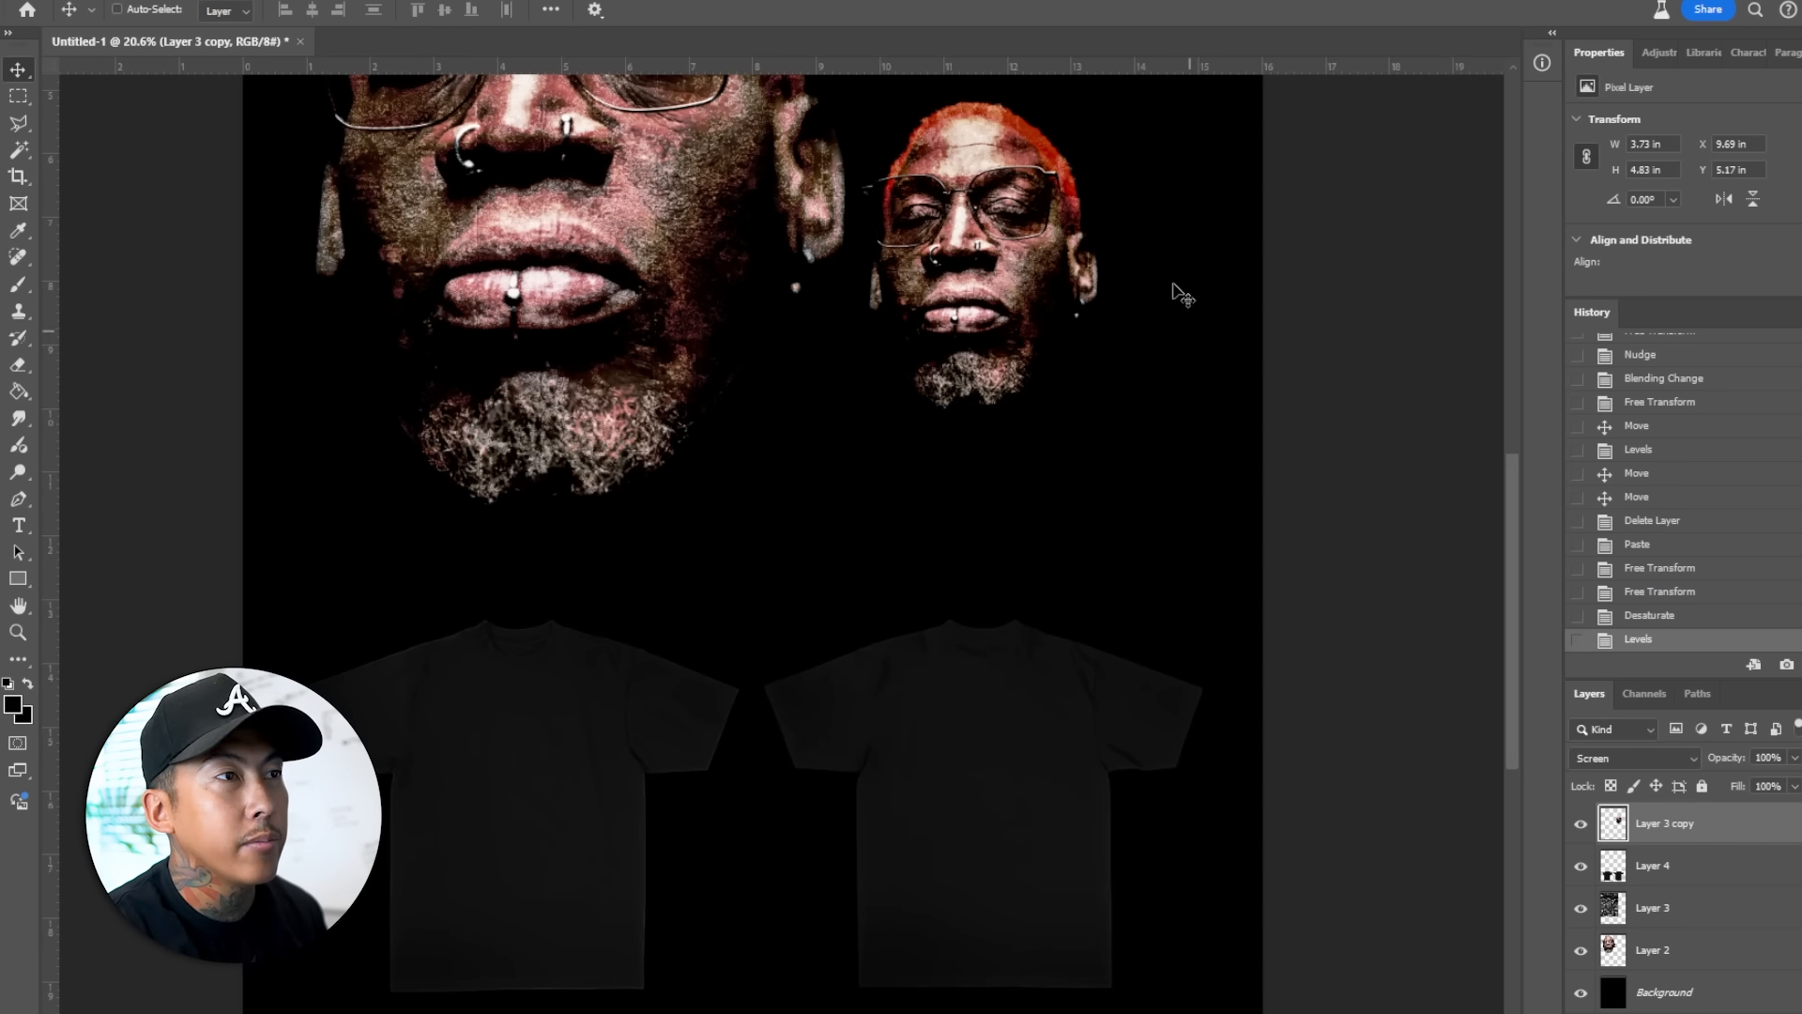
pyautogui.moveTo(1173, 284); pyautogui.dragTo(1086, 707)
pyautogui.press('Return')
pyautogui.moveTo(1053, 776); pyautogui.dragTo(1067, 751)
# - Switch to the browser and limit the Google image results for "dennis rodman signature" to large images
pyautogui.hotkey('alt', 'Tab')
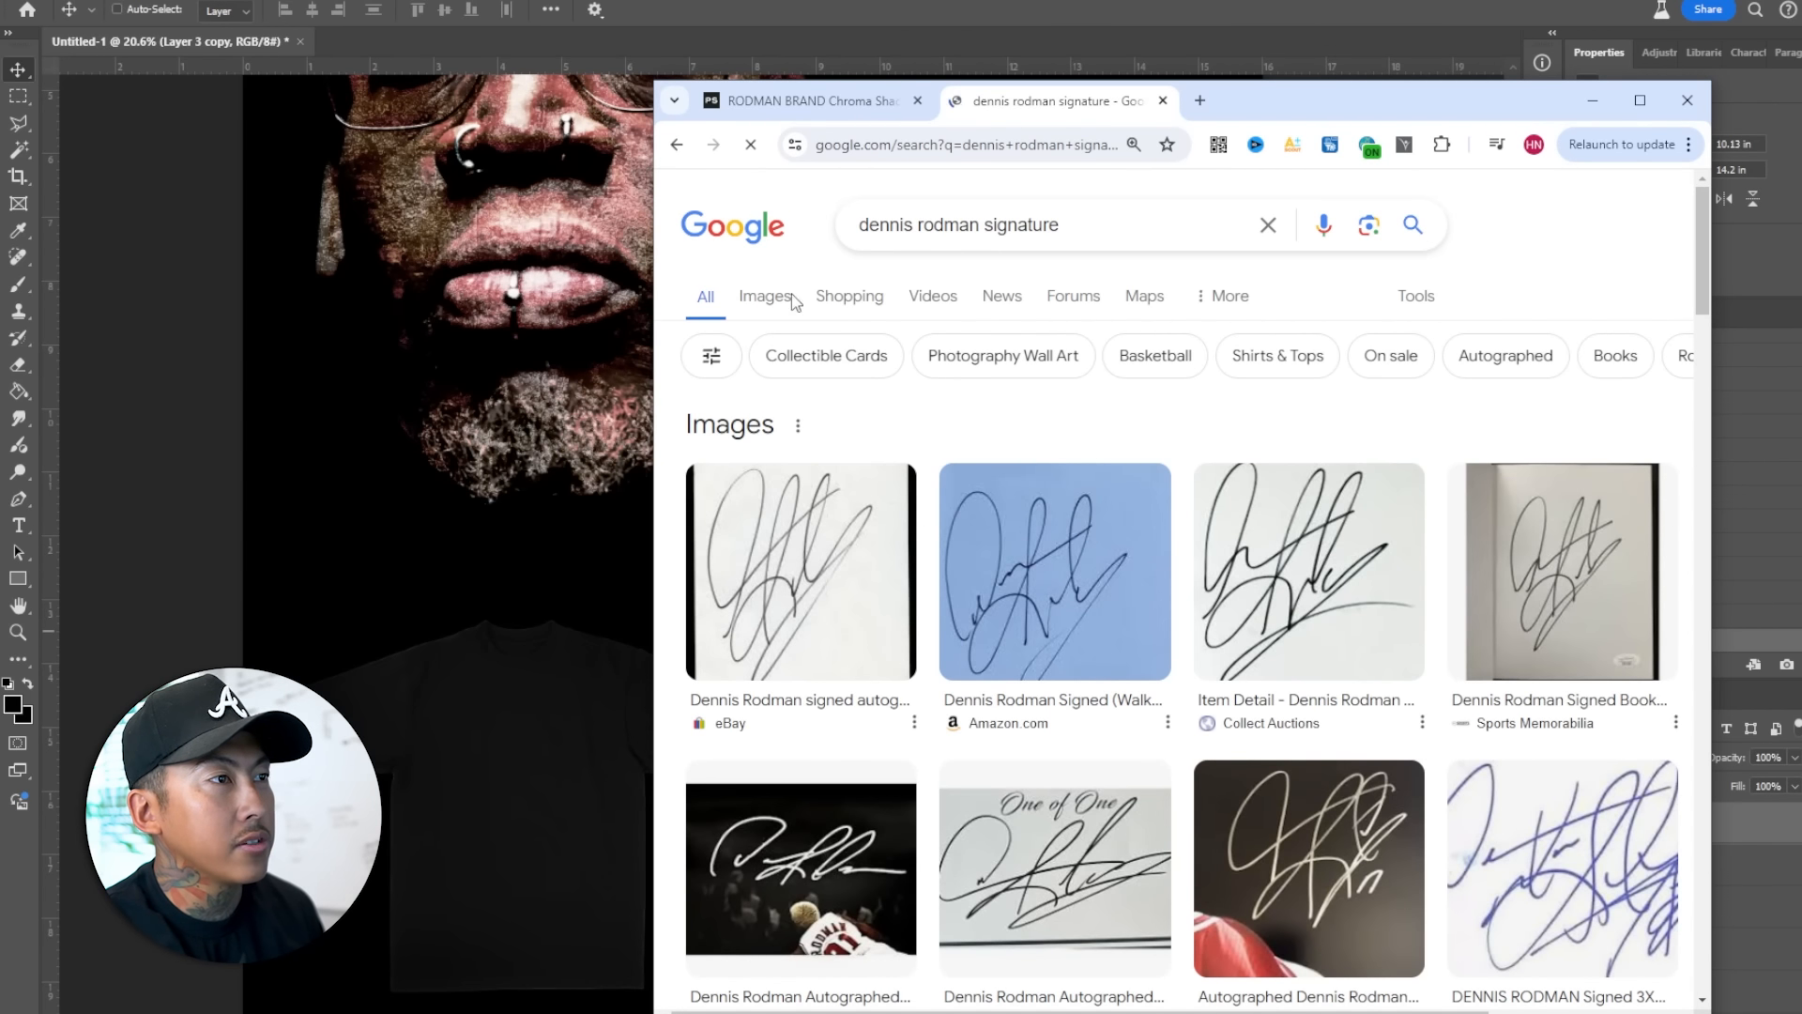
pyautogui.click(778, 298)
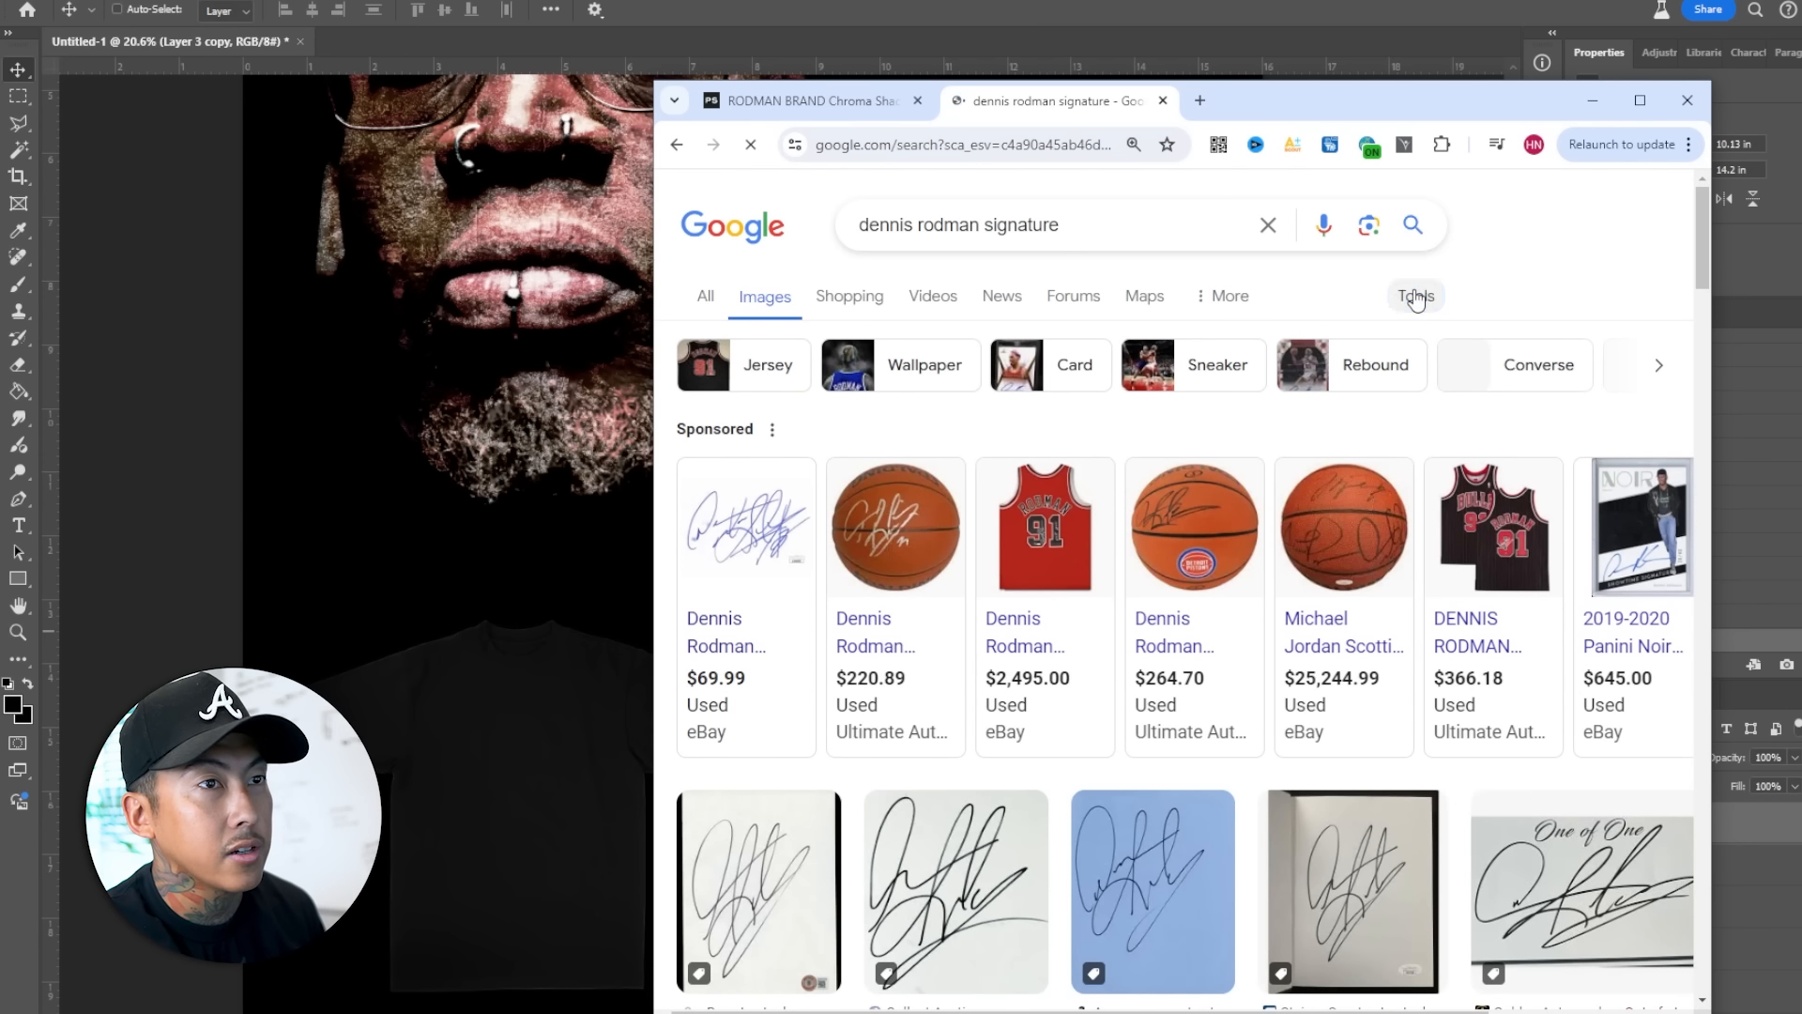
pyautogui.click(1416, 298)
pyautogui.click(695, 432)
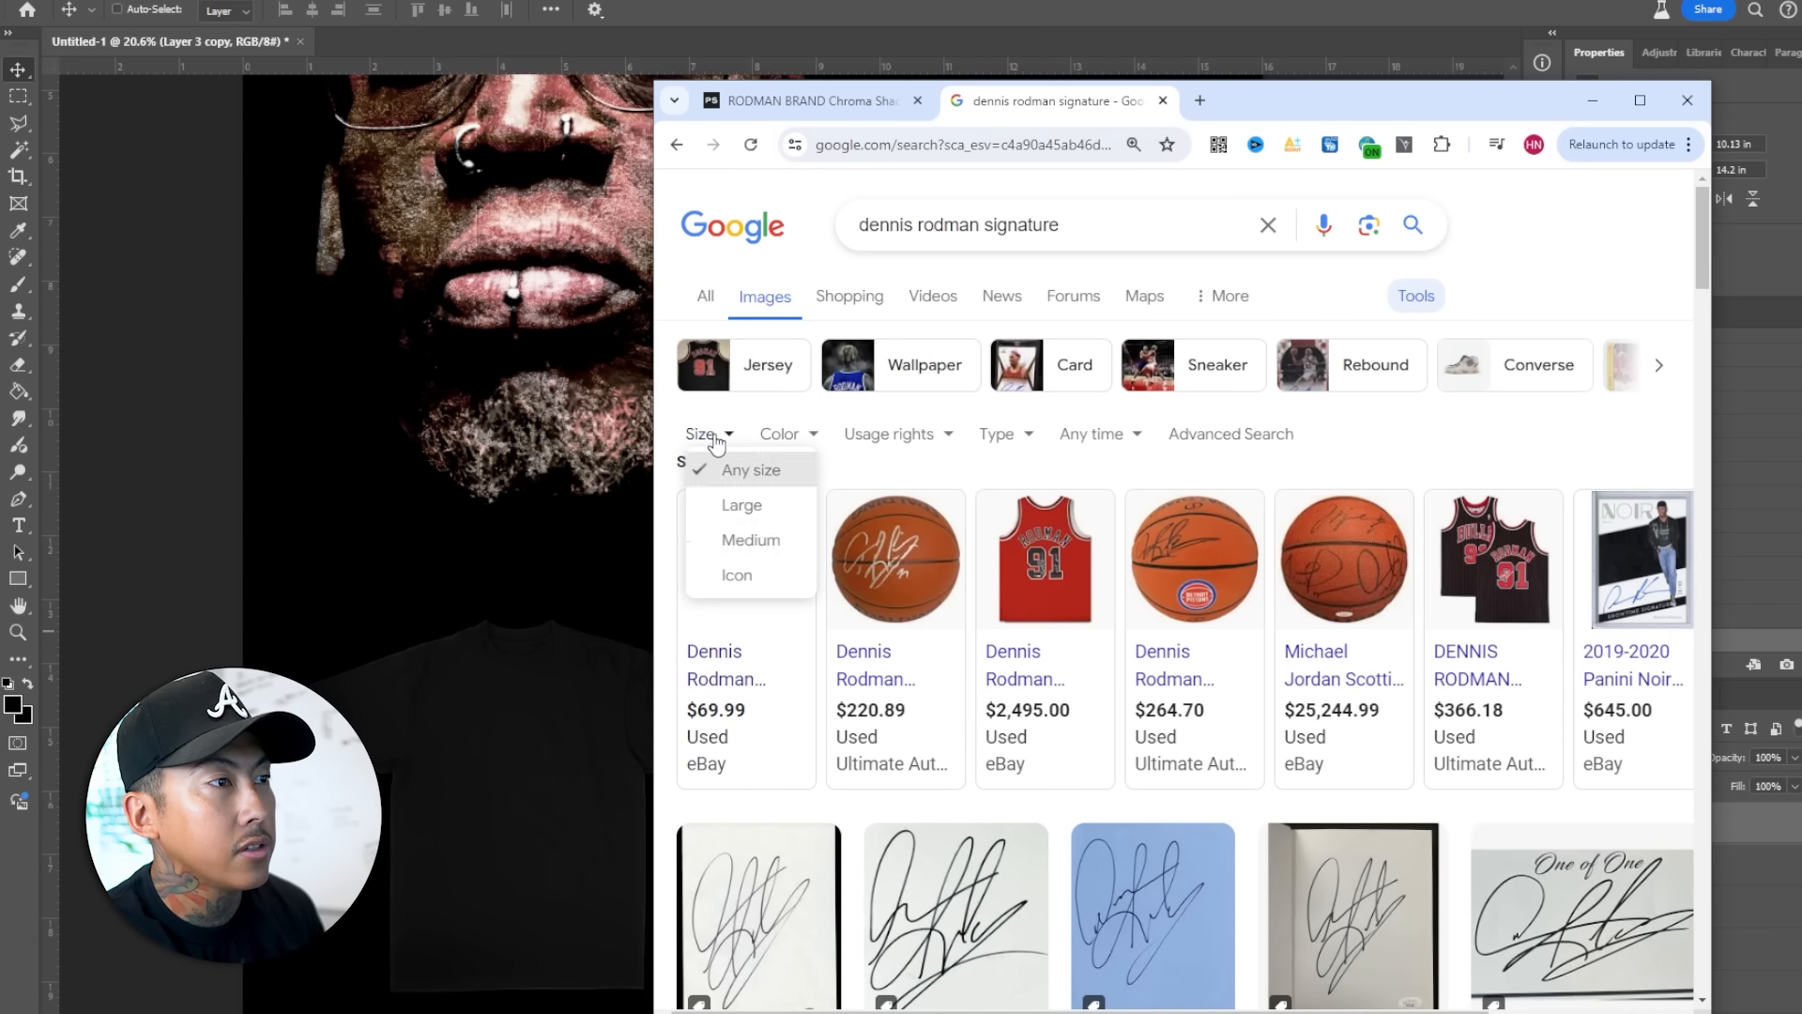
pyautogui.click(756, 506)
pyautogui.scroll(-2, 770, 554)
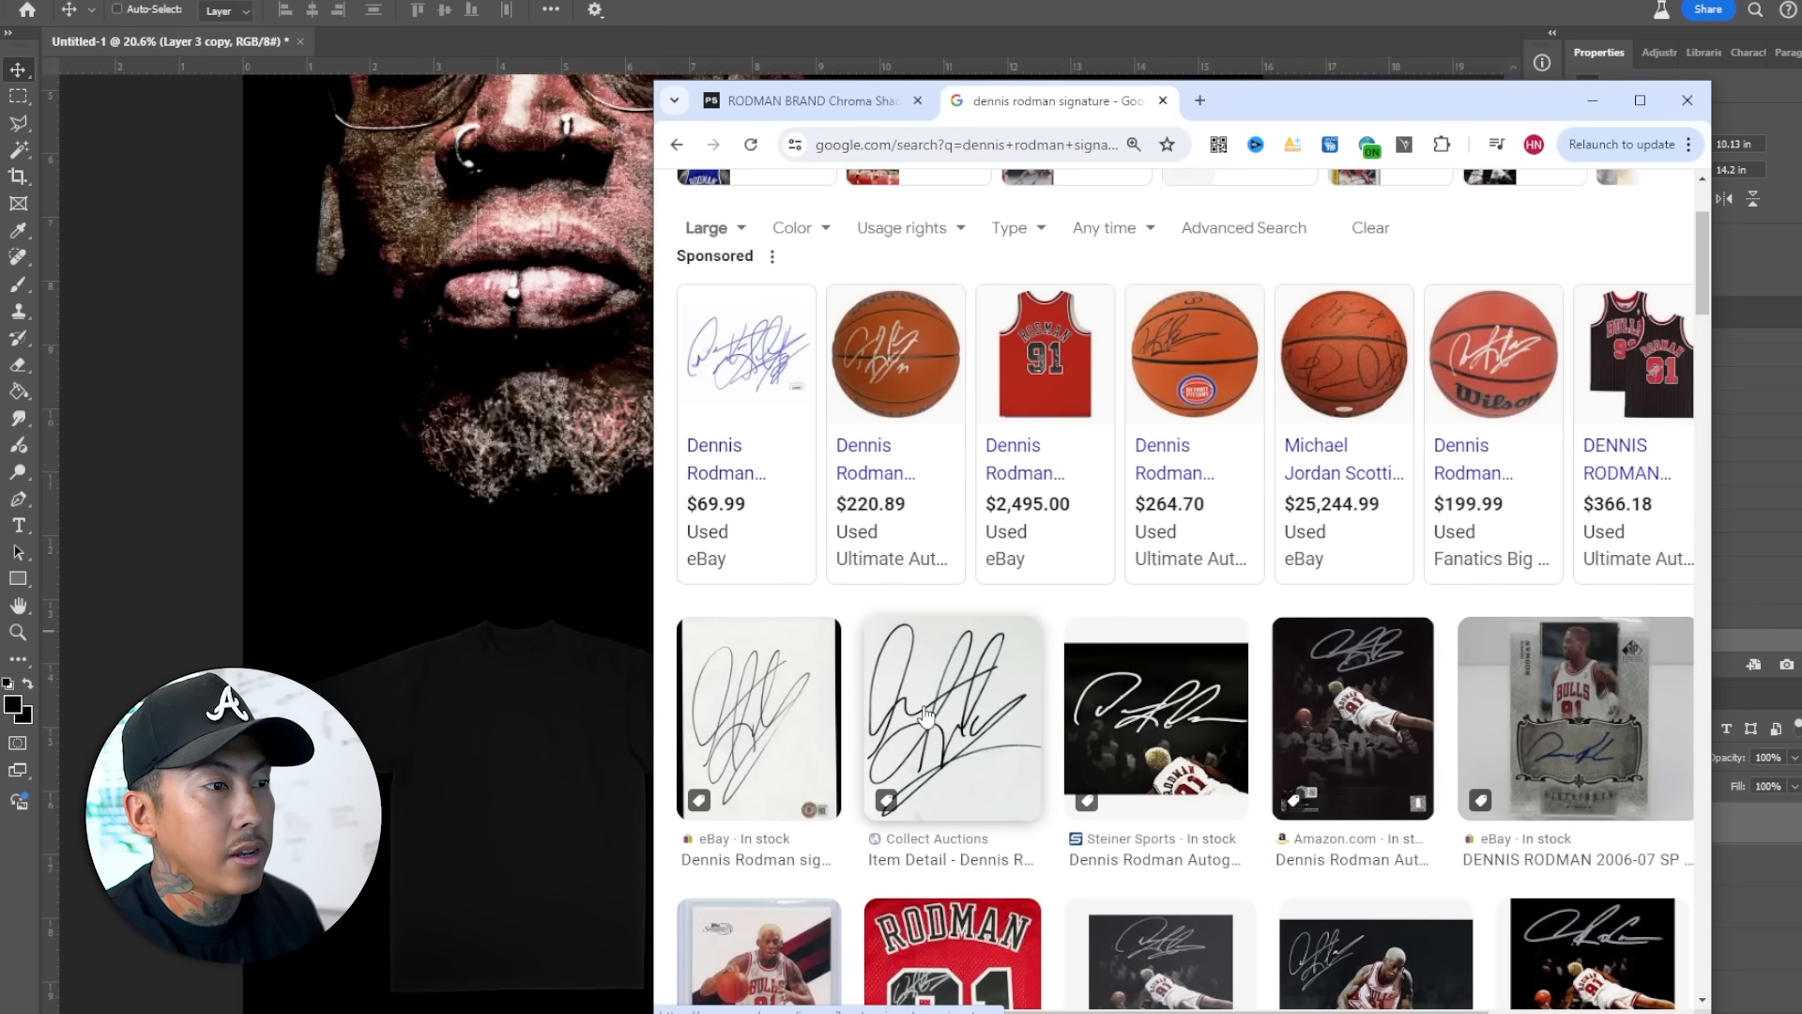
# - Copy the Collect Auctions signature image, paste it into the Photoshop design and place it above the right-hand shirt
pyautogui.click(927, 715)
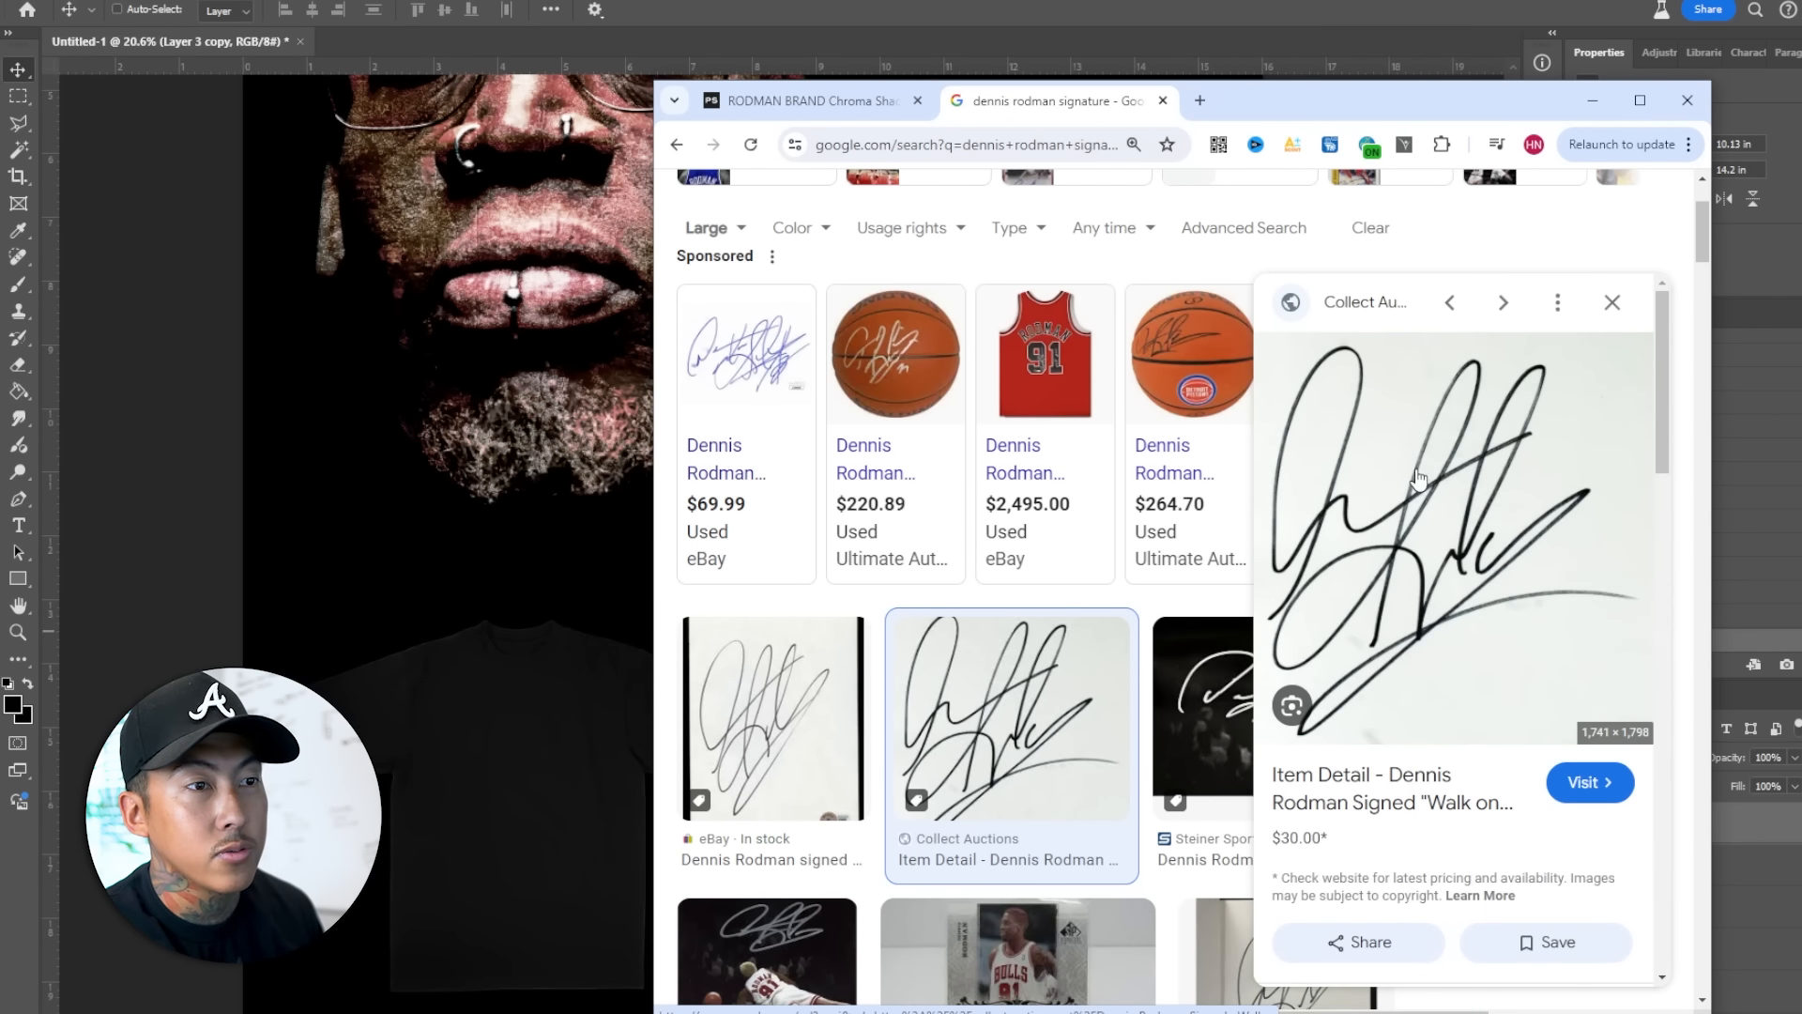
pyautogui.rightClick(1417, 478)
pyautogui.click(1483, 805)
pyautogui.click(466, 761)
pyautogui.hotkey('ctrl', 'v')
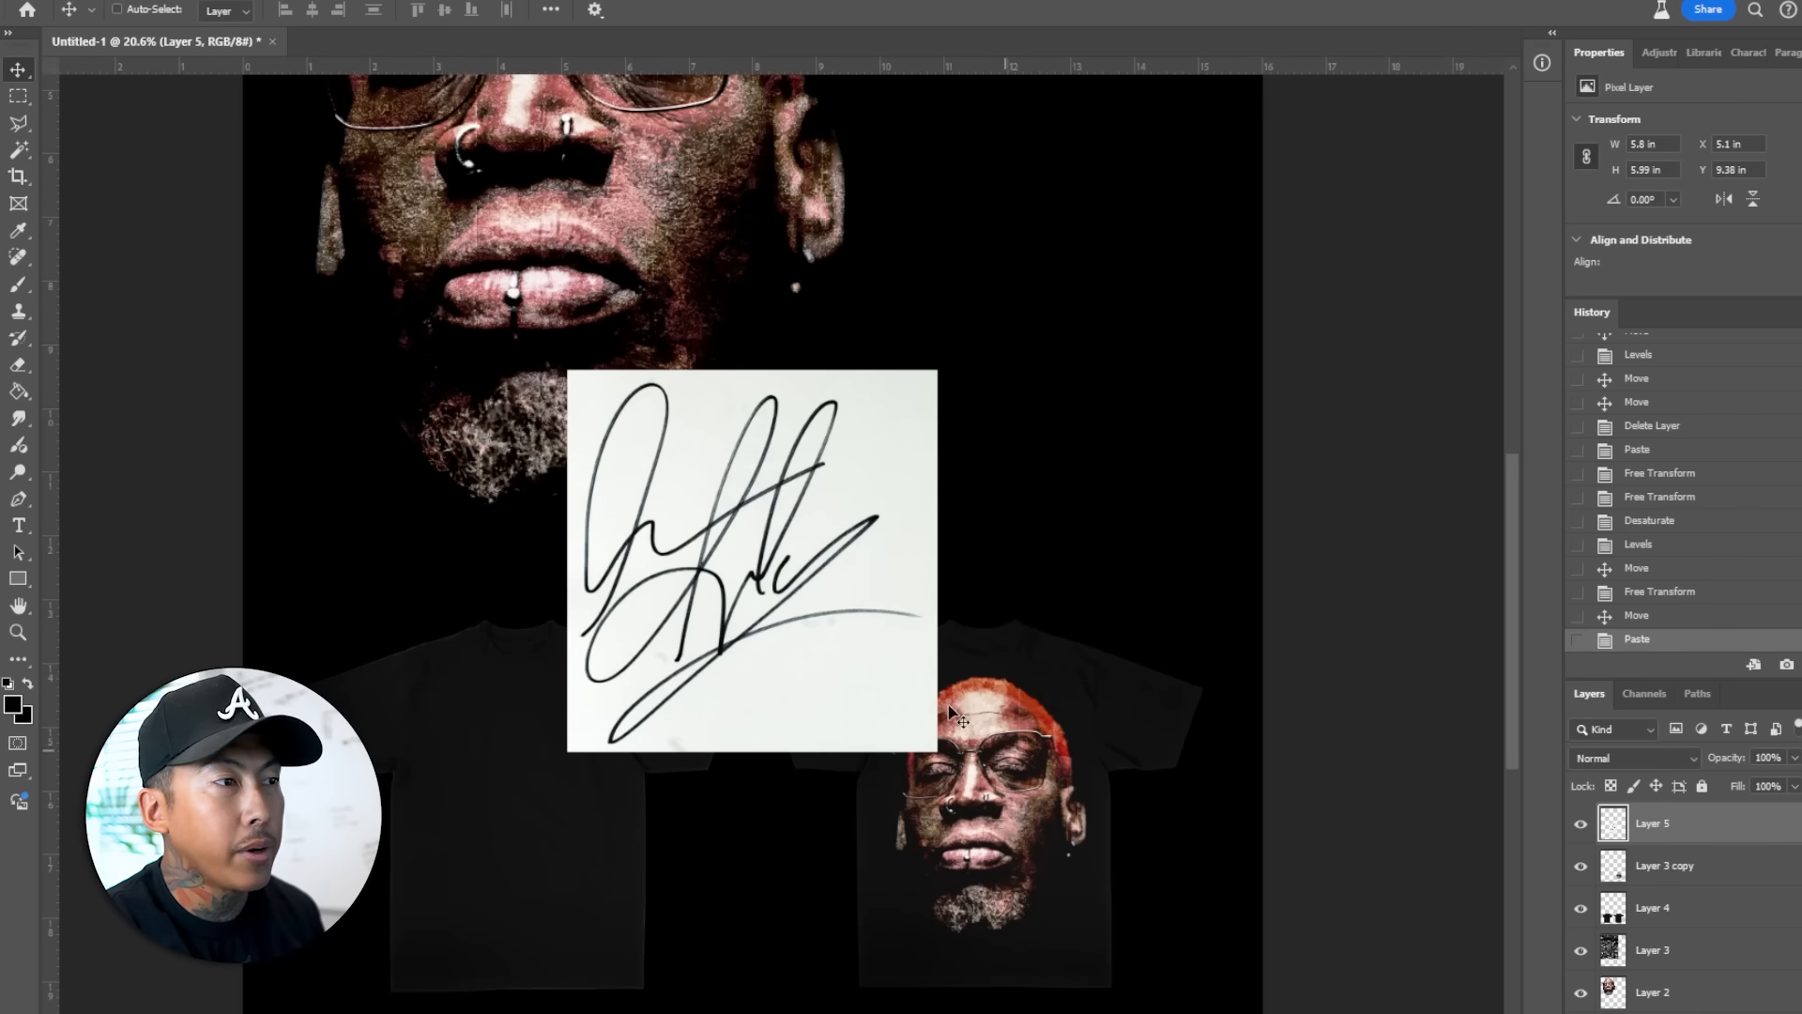
pyautogui.moveTo(864, 493); pyautogui.dragTo(978, 485)
# - Increase the signature image's contrast with Levels, setting the shadow input to 116 and the highlight input to 211
pyautogui.press('w')
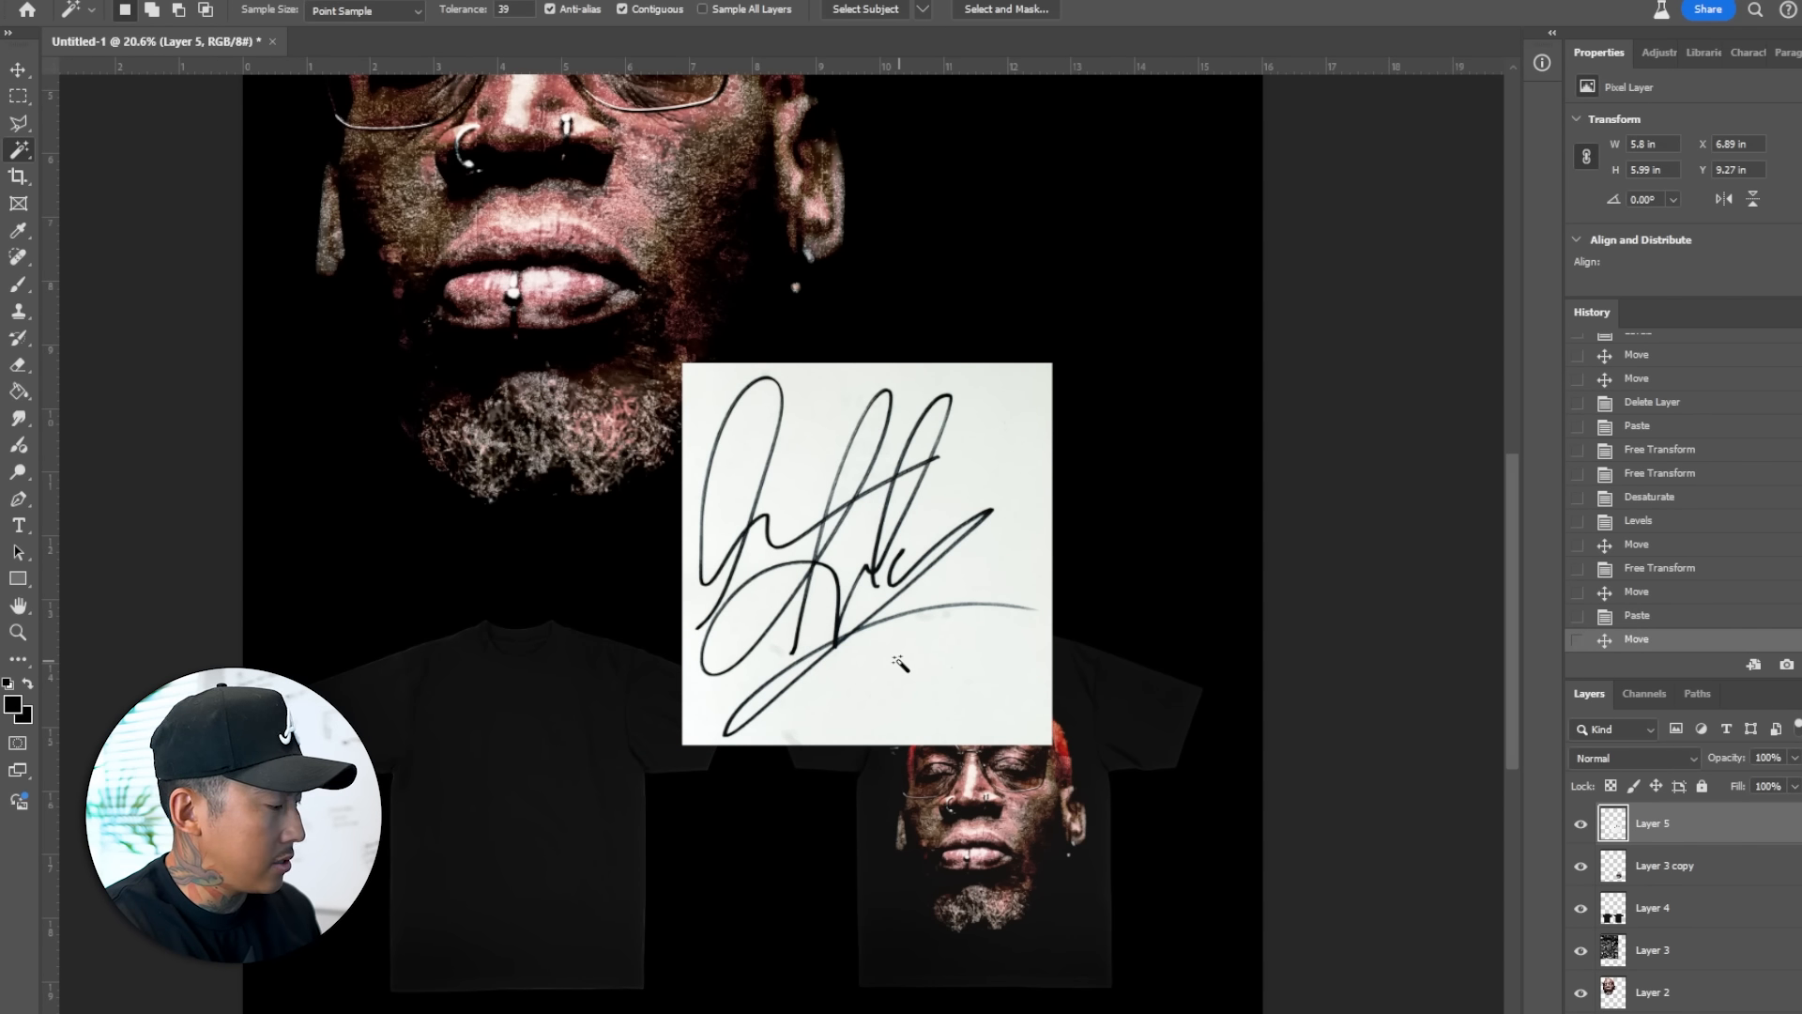
pyautogui.hotkey('ctrl', 'l')
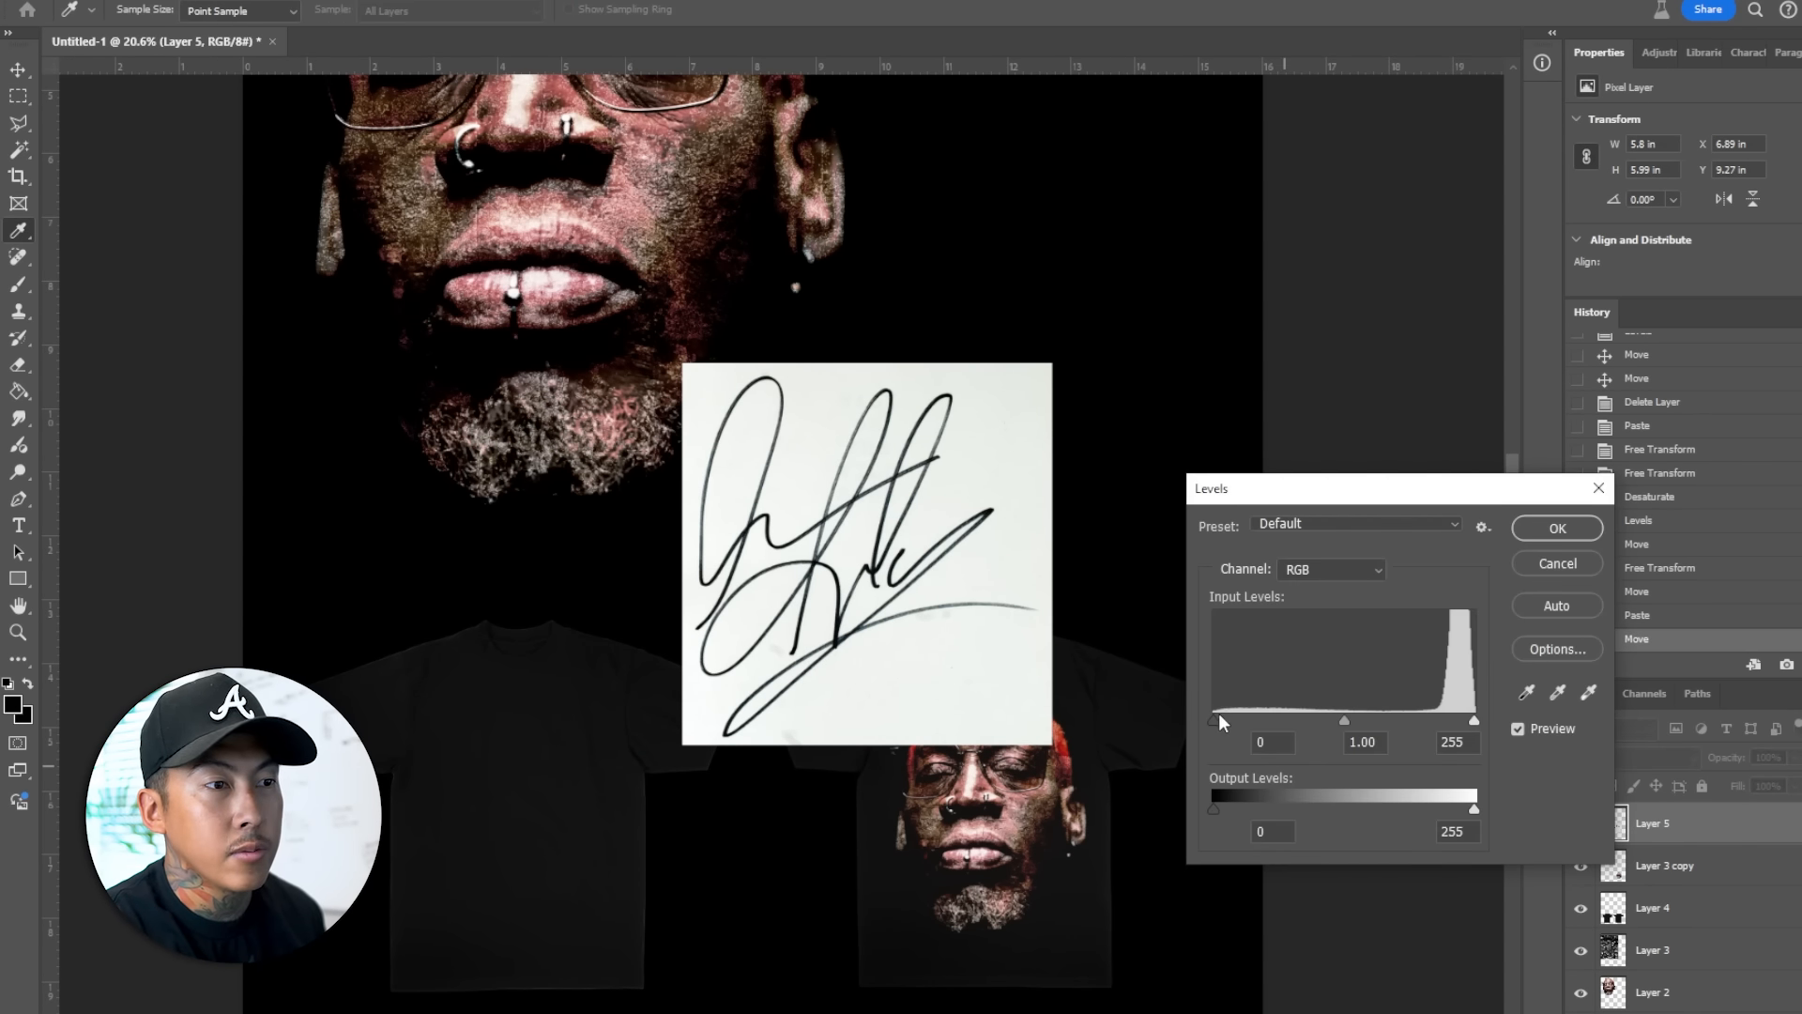
pyautogui.moveTo(1220, 721); pyautogui.dragTo(1339, 720)
pyautogui.moveTo(1473, 720); pyautogui.dragTo(1439, 731)
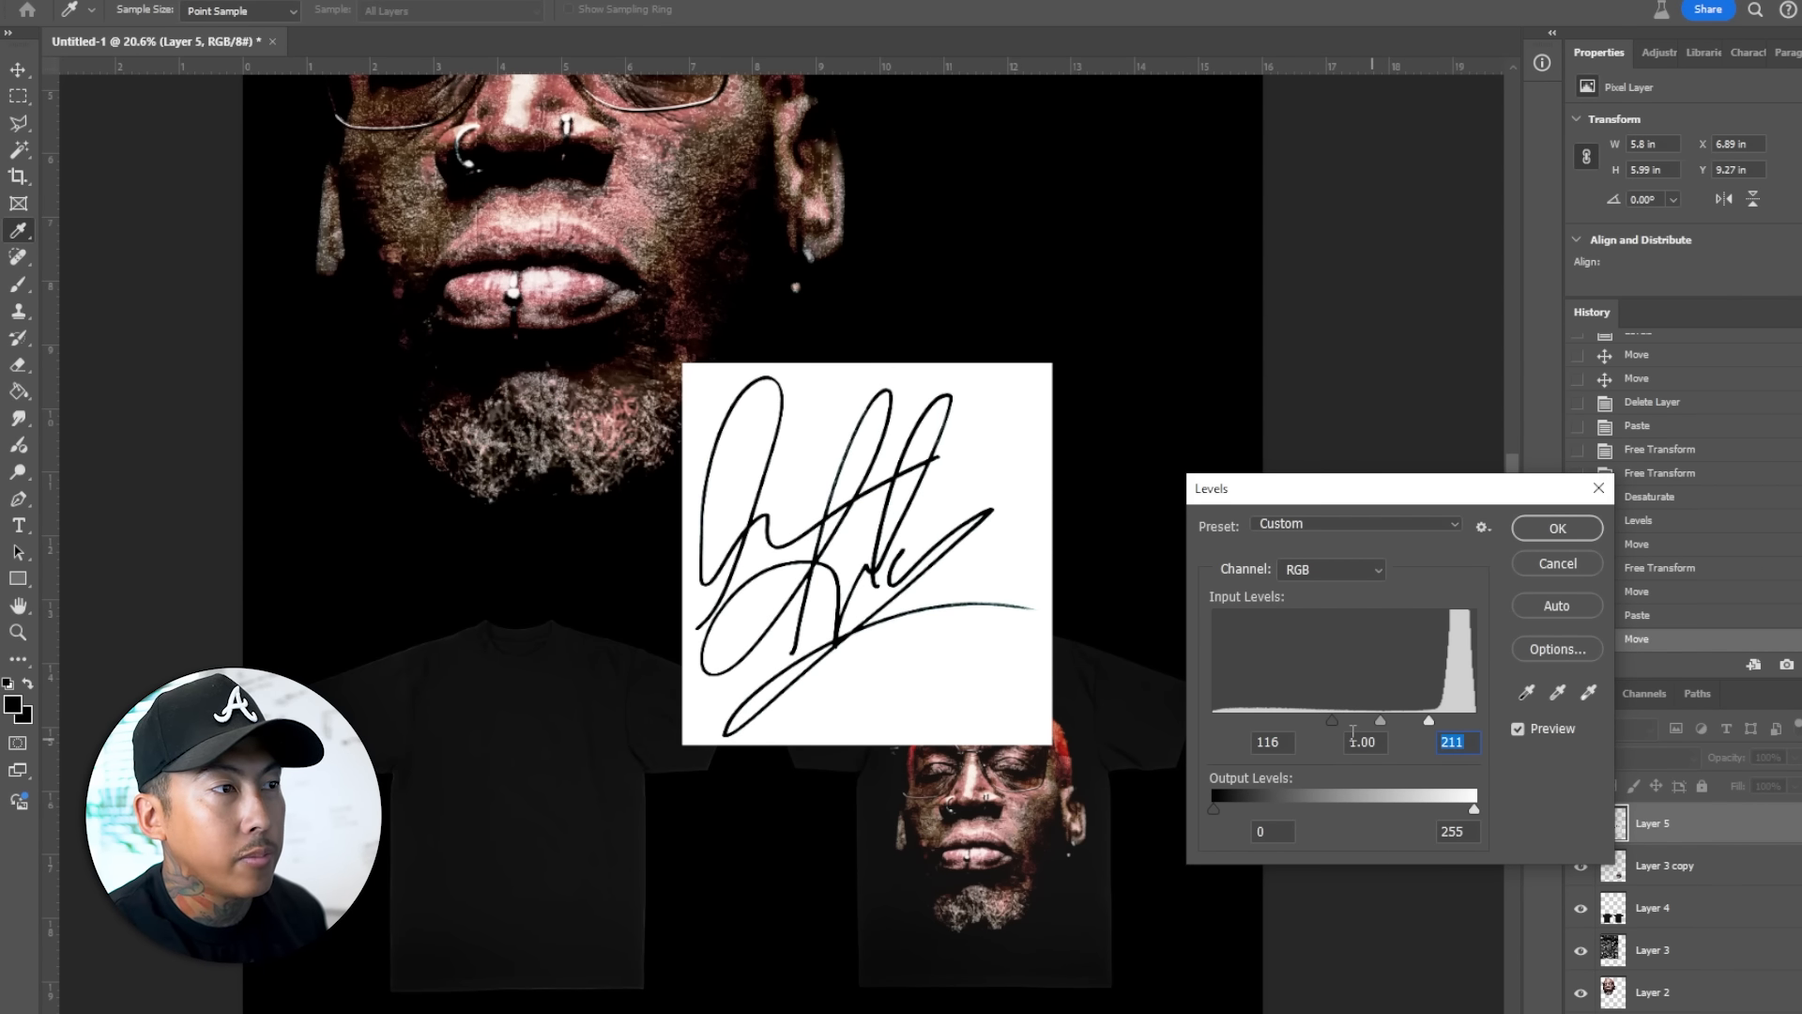
pyautogui.press('Return')
# - Select all of the signature's white background with a non-contiguous Magic Wand, delete it and deselect
pyautogui.scroll(3, 927, 532)
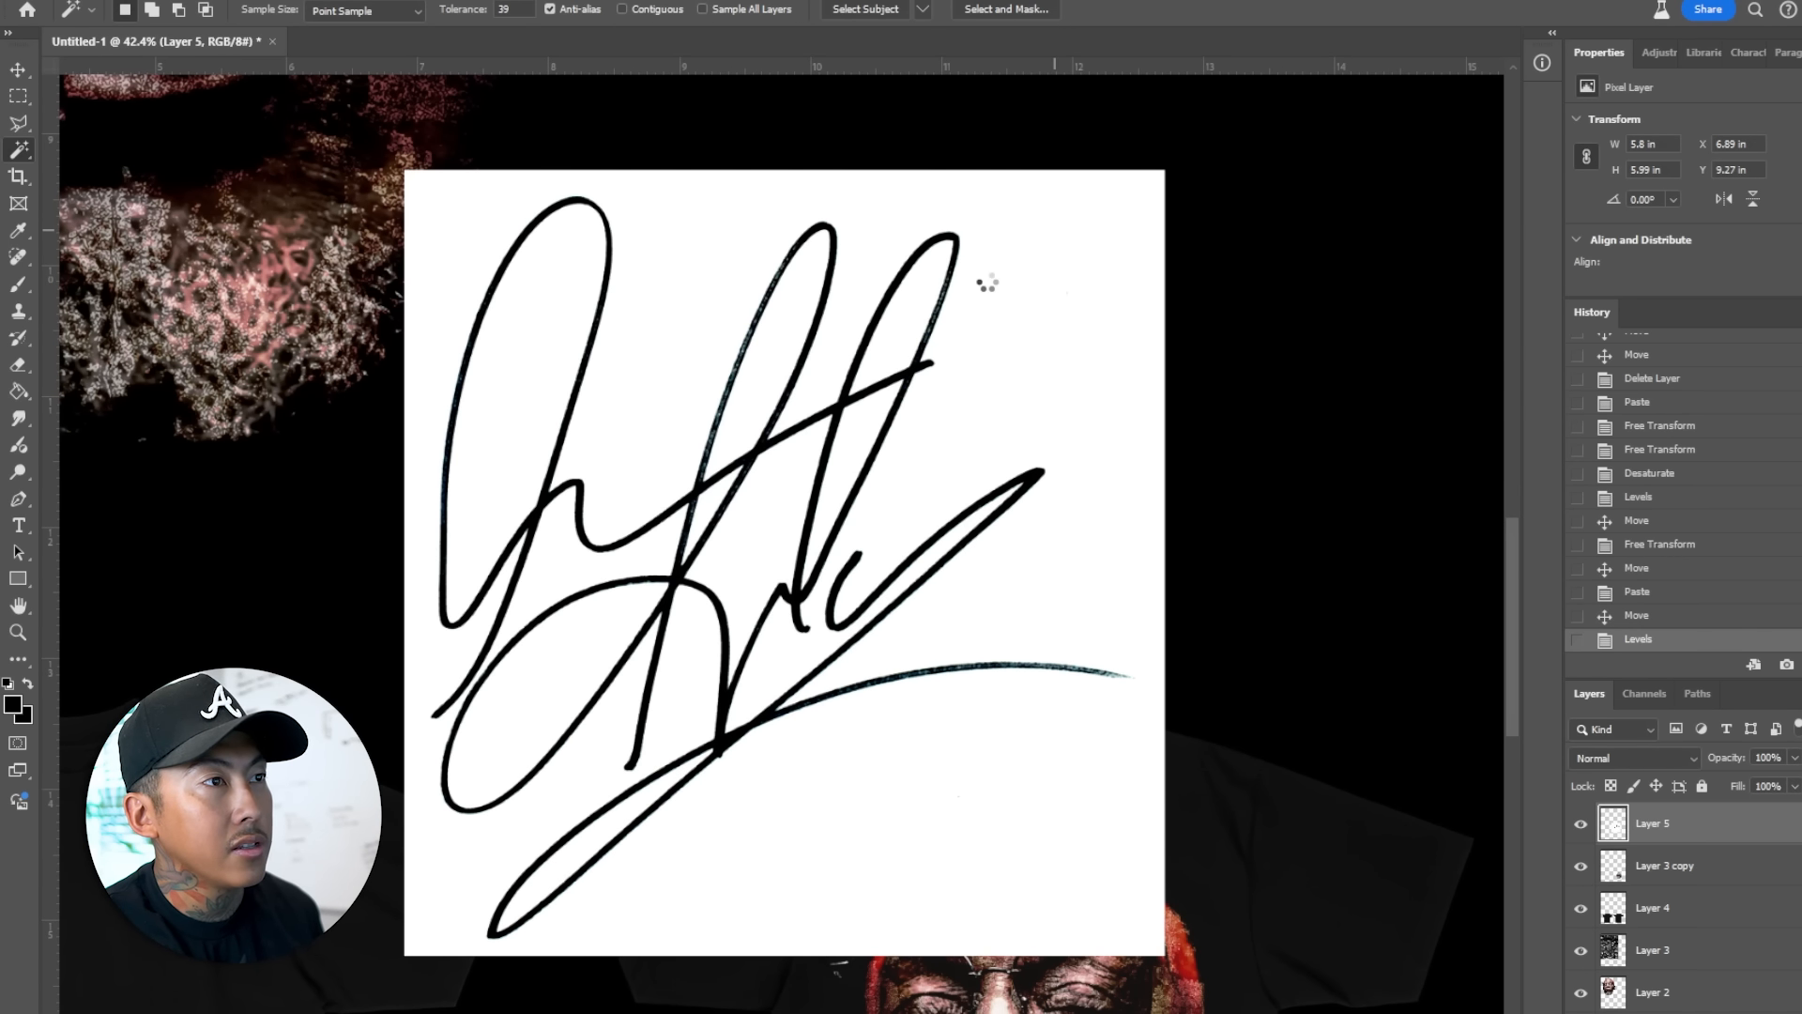
pyautogui.click(912, 322)
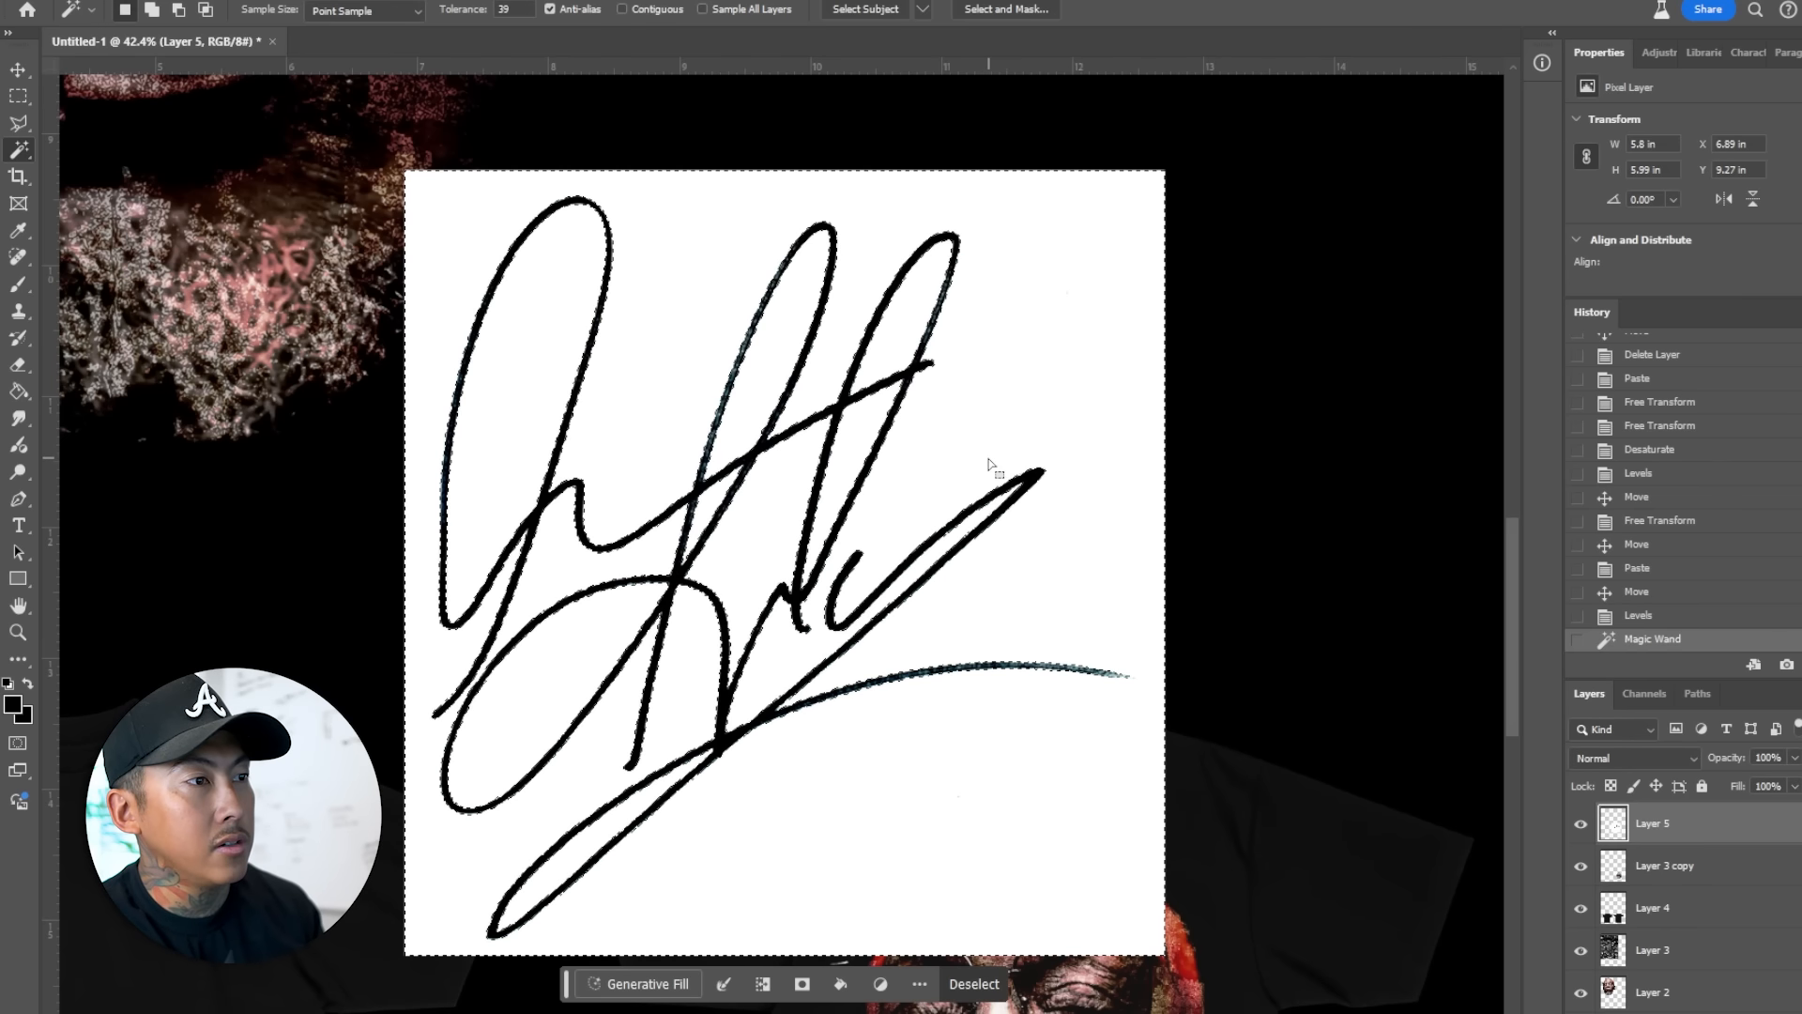
pyautogui.press('Delete')
pyautogui.click(18, 95)
pyautogui.hotkey('ctrl', 'd')
# - Desaturate the cut-out signature and raise its shadow input with Levels to harden the leftover light specks
pyautogui.scroll(6, 818, 478)
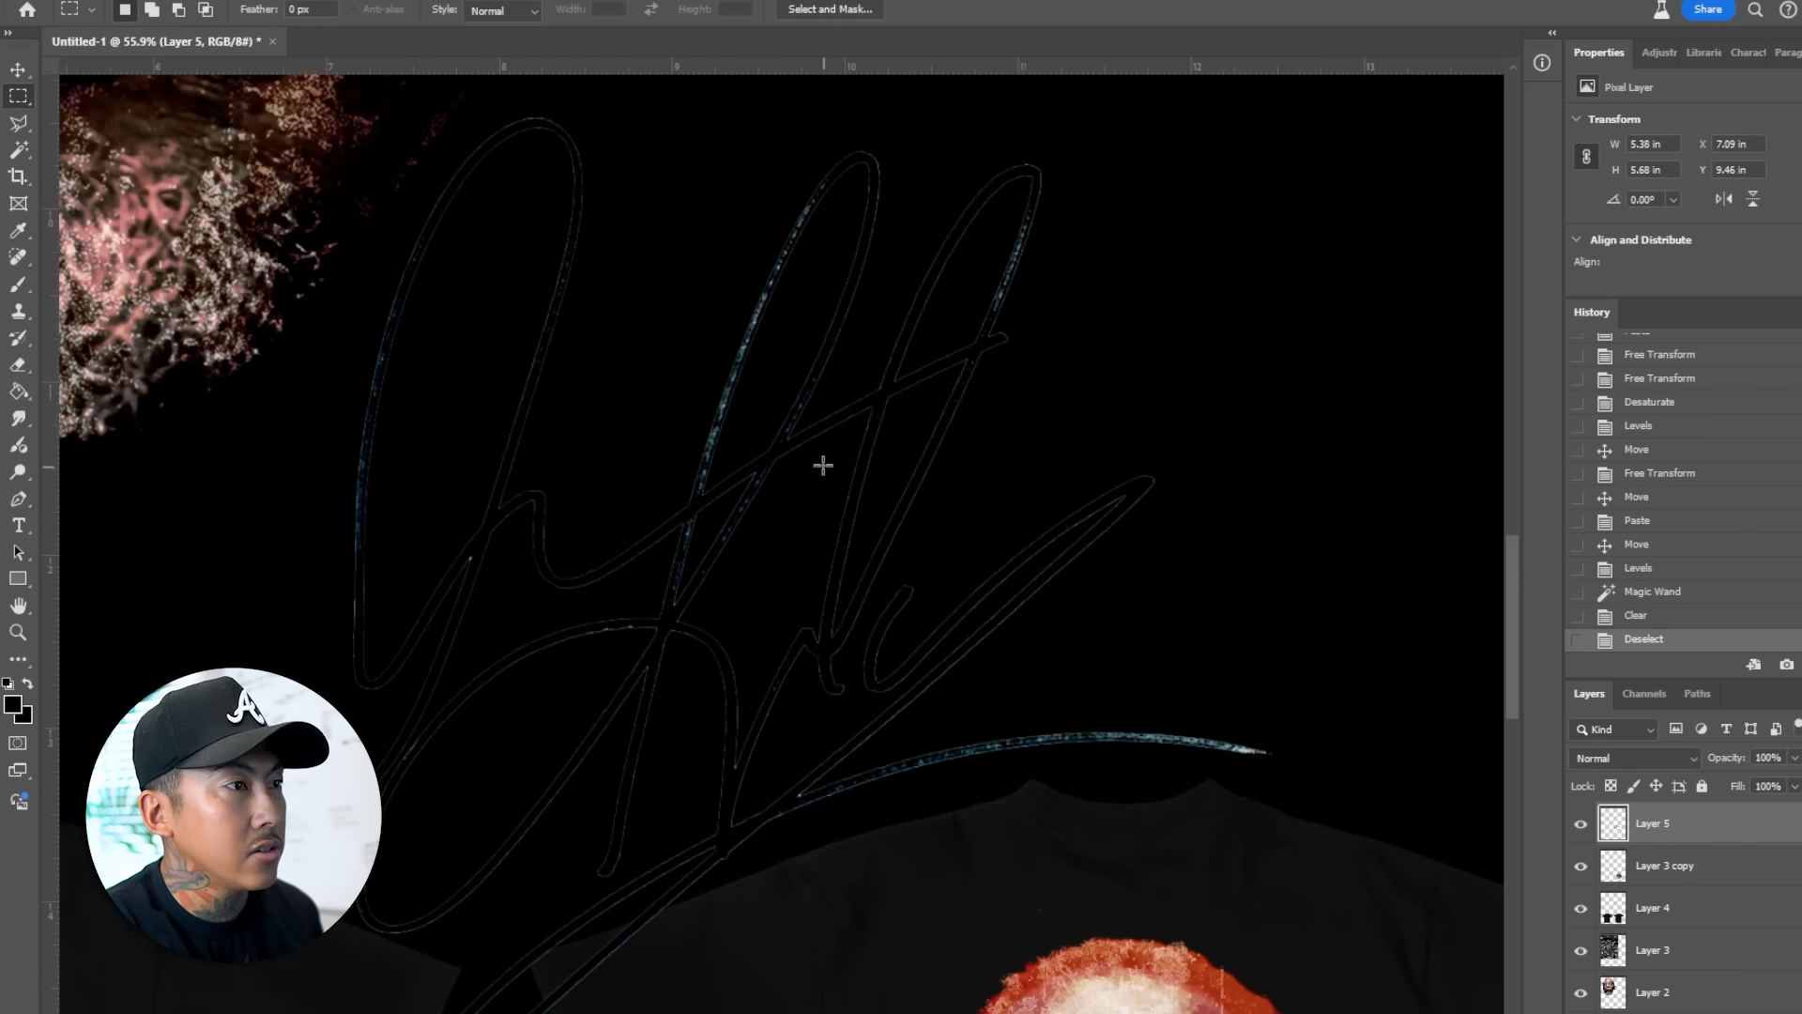
pyautogui.scroll(3, 721, 413)
pyautogui.press('w')
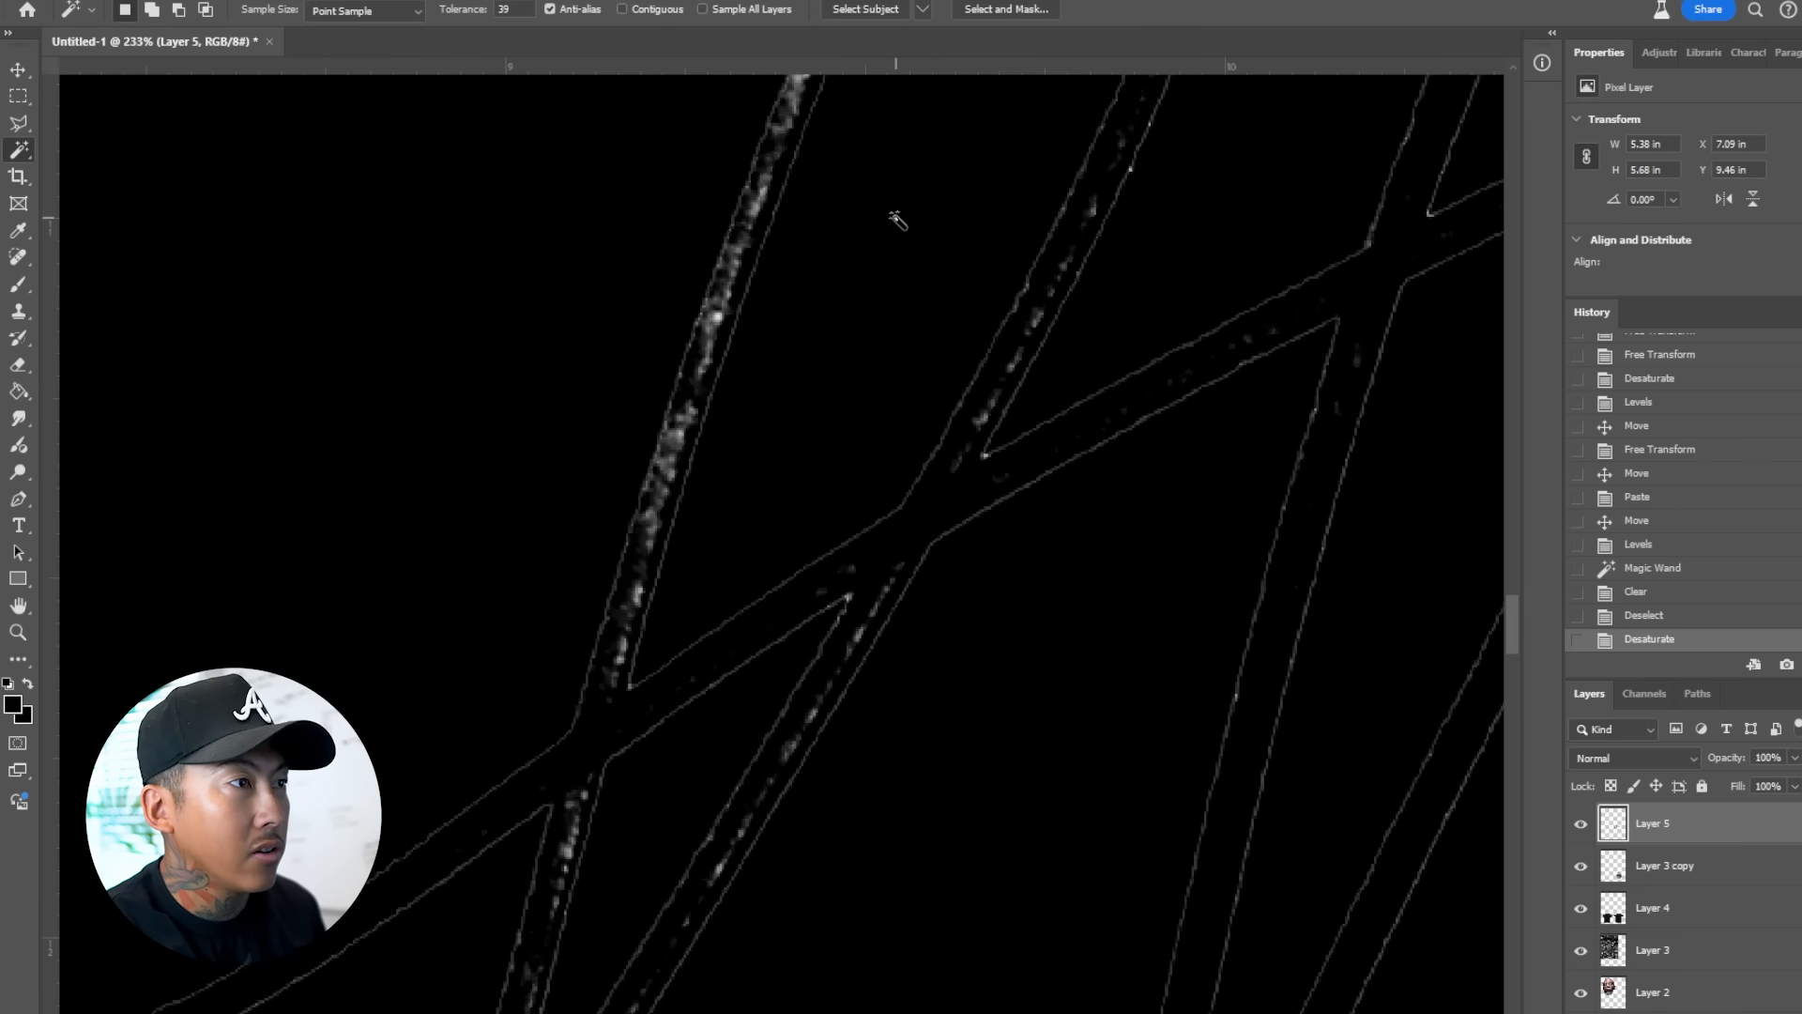
pyautogui.hotkey('ctrl', 'l')
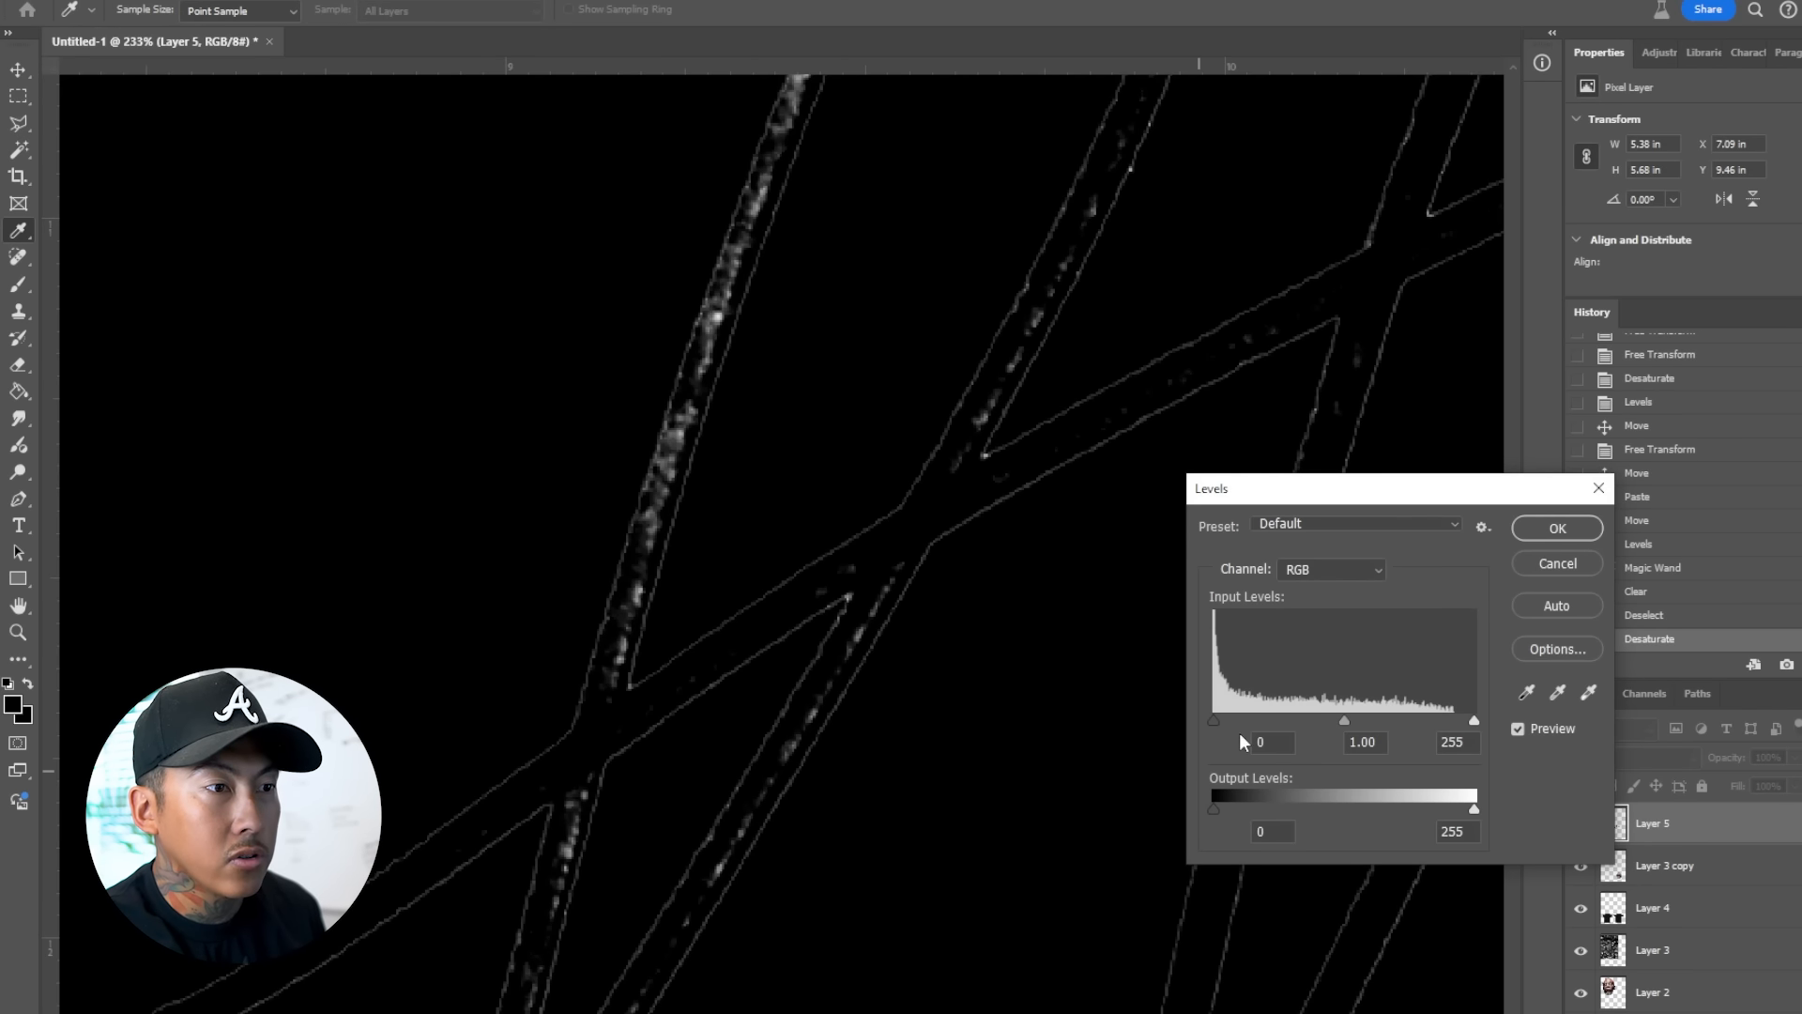
pyautogui.moveTo(1216, 720); pyautogui.dragTo(1260, 723)
pyautogui.press('Return')
# - Select the leftover light fringe and specks in the signature strokes with the Magic Wand and delete them
pyautogui.press('w')
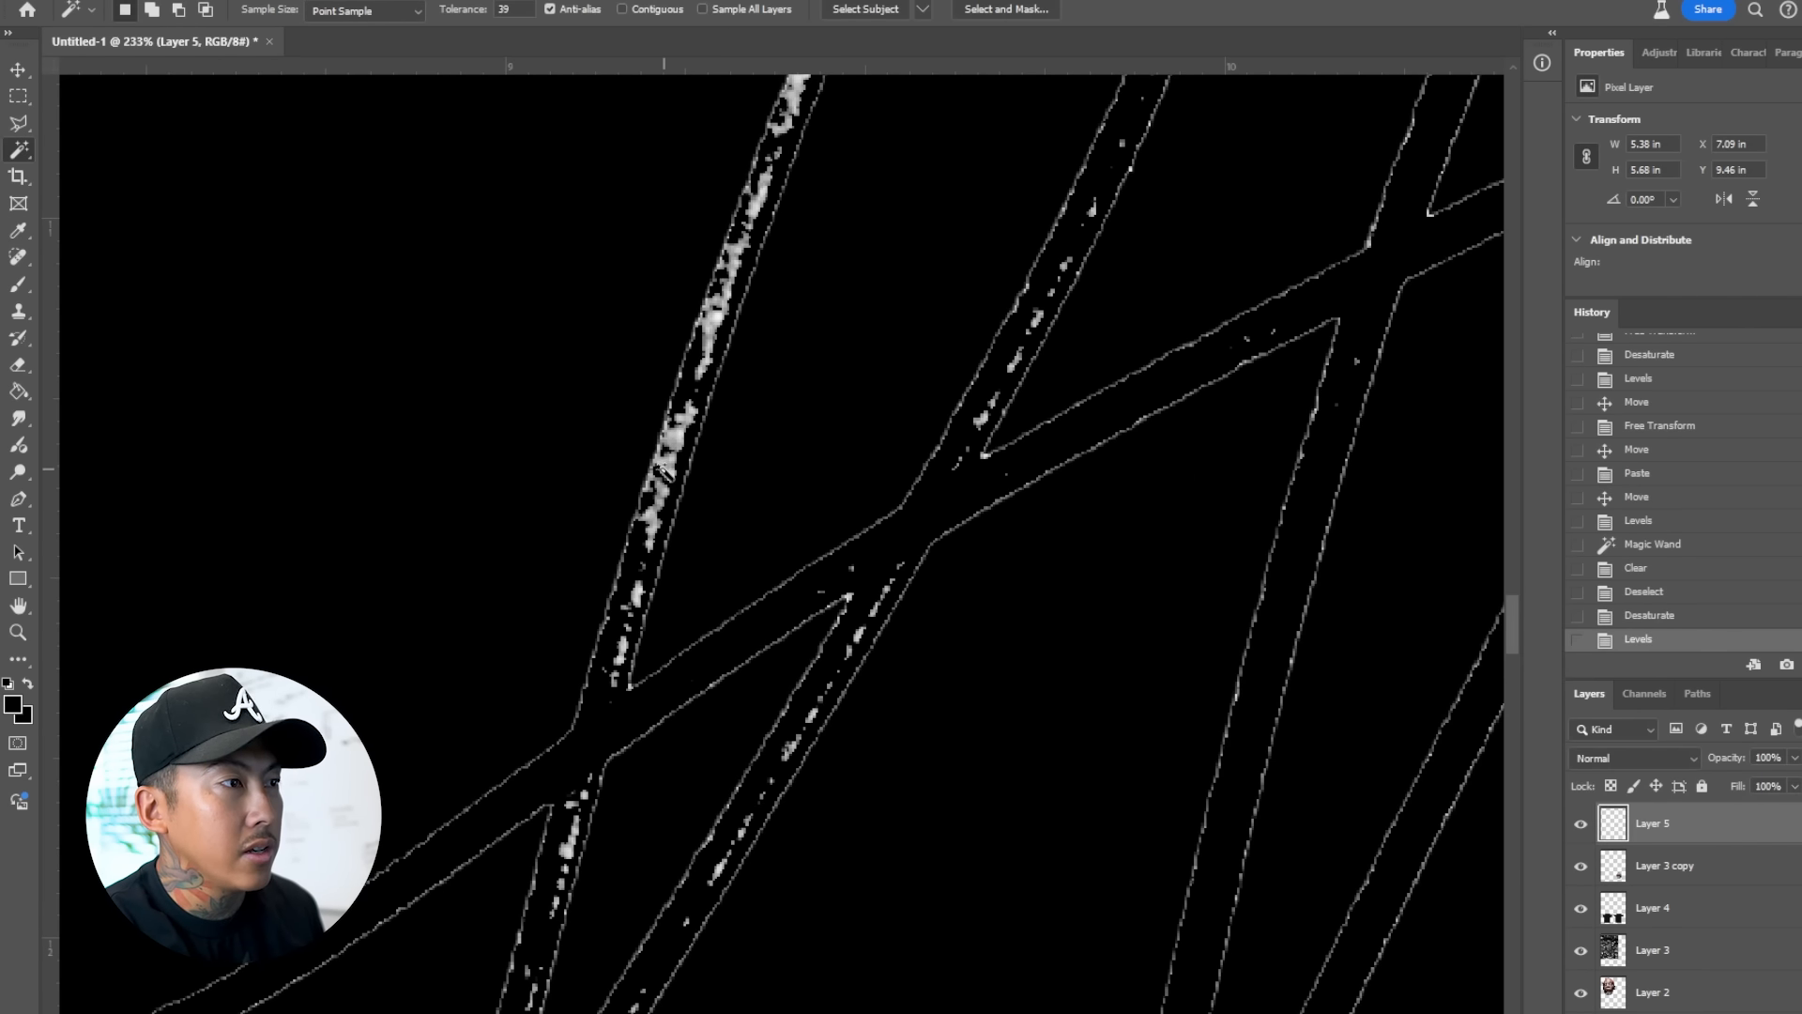
pyautogui.click(667, 464)
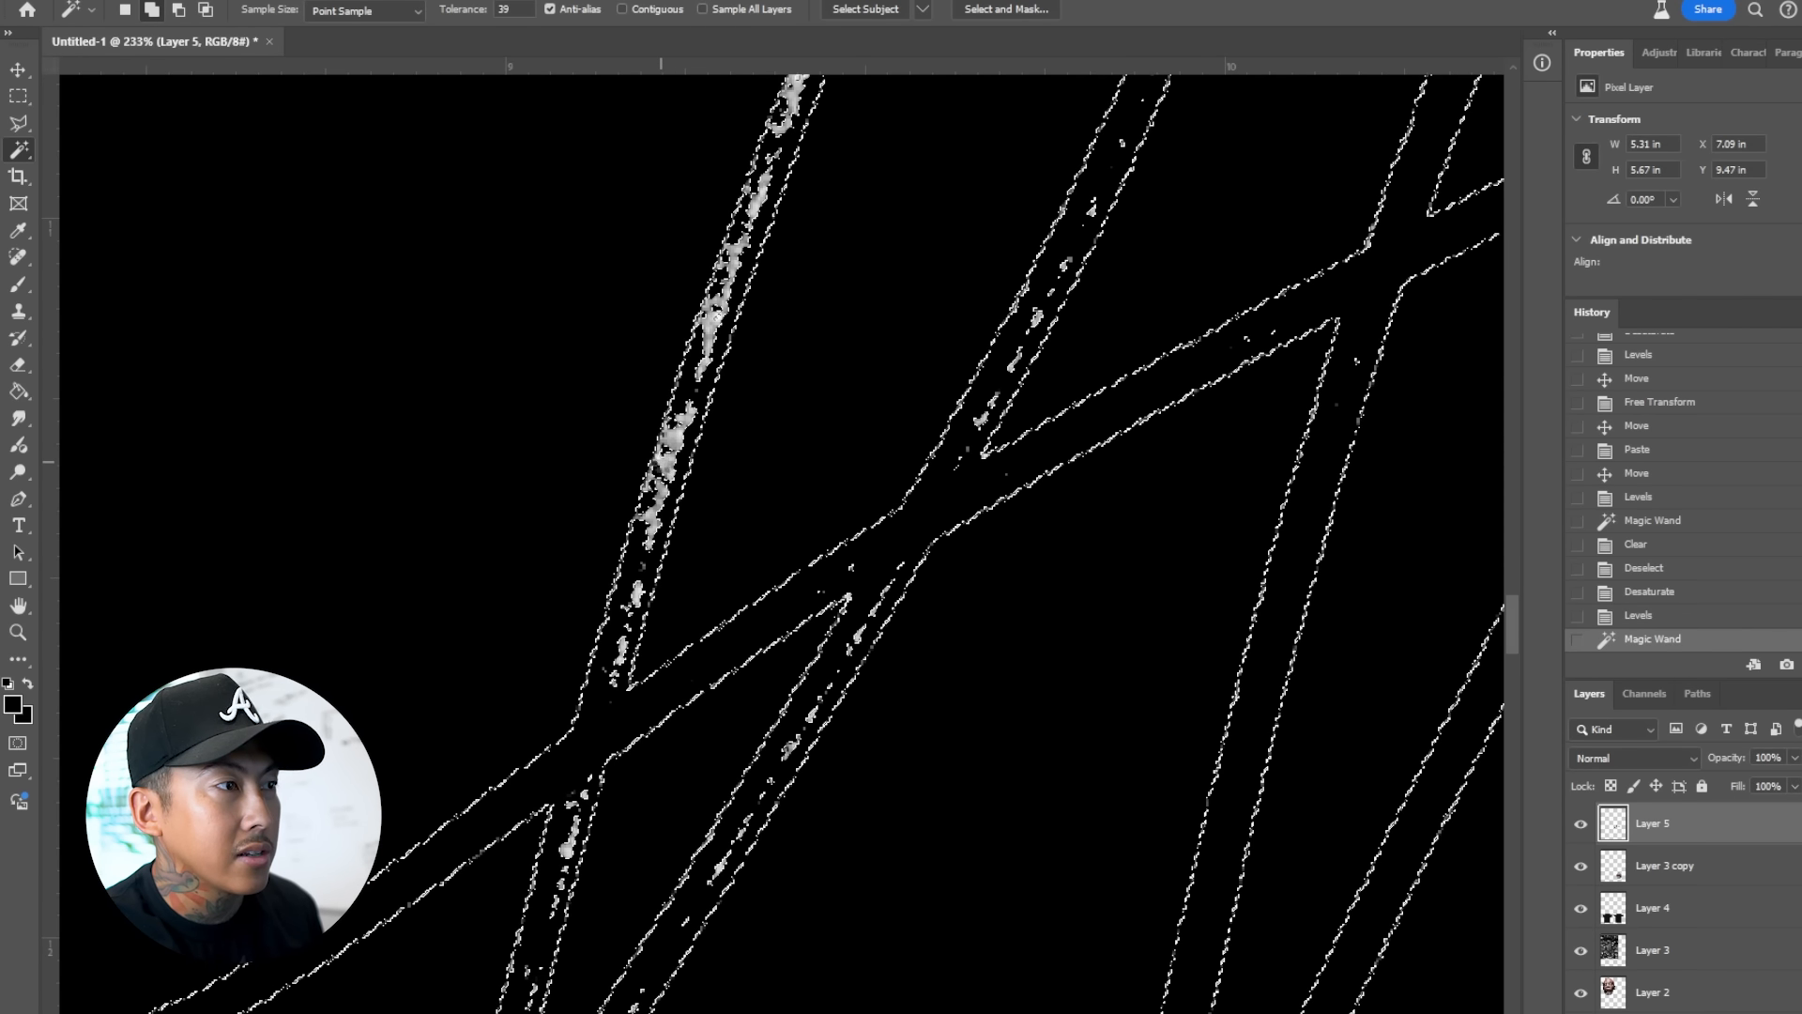
pyautogui.keyDown('shift'); pyautogui.click(690, 464); pyautogui.keyUp('shift')
pyautogui.press('Delete')
pyautogui.press('m')
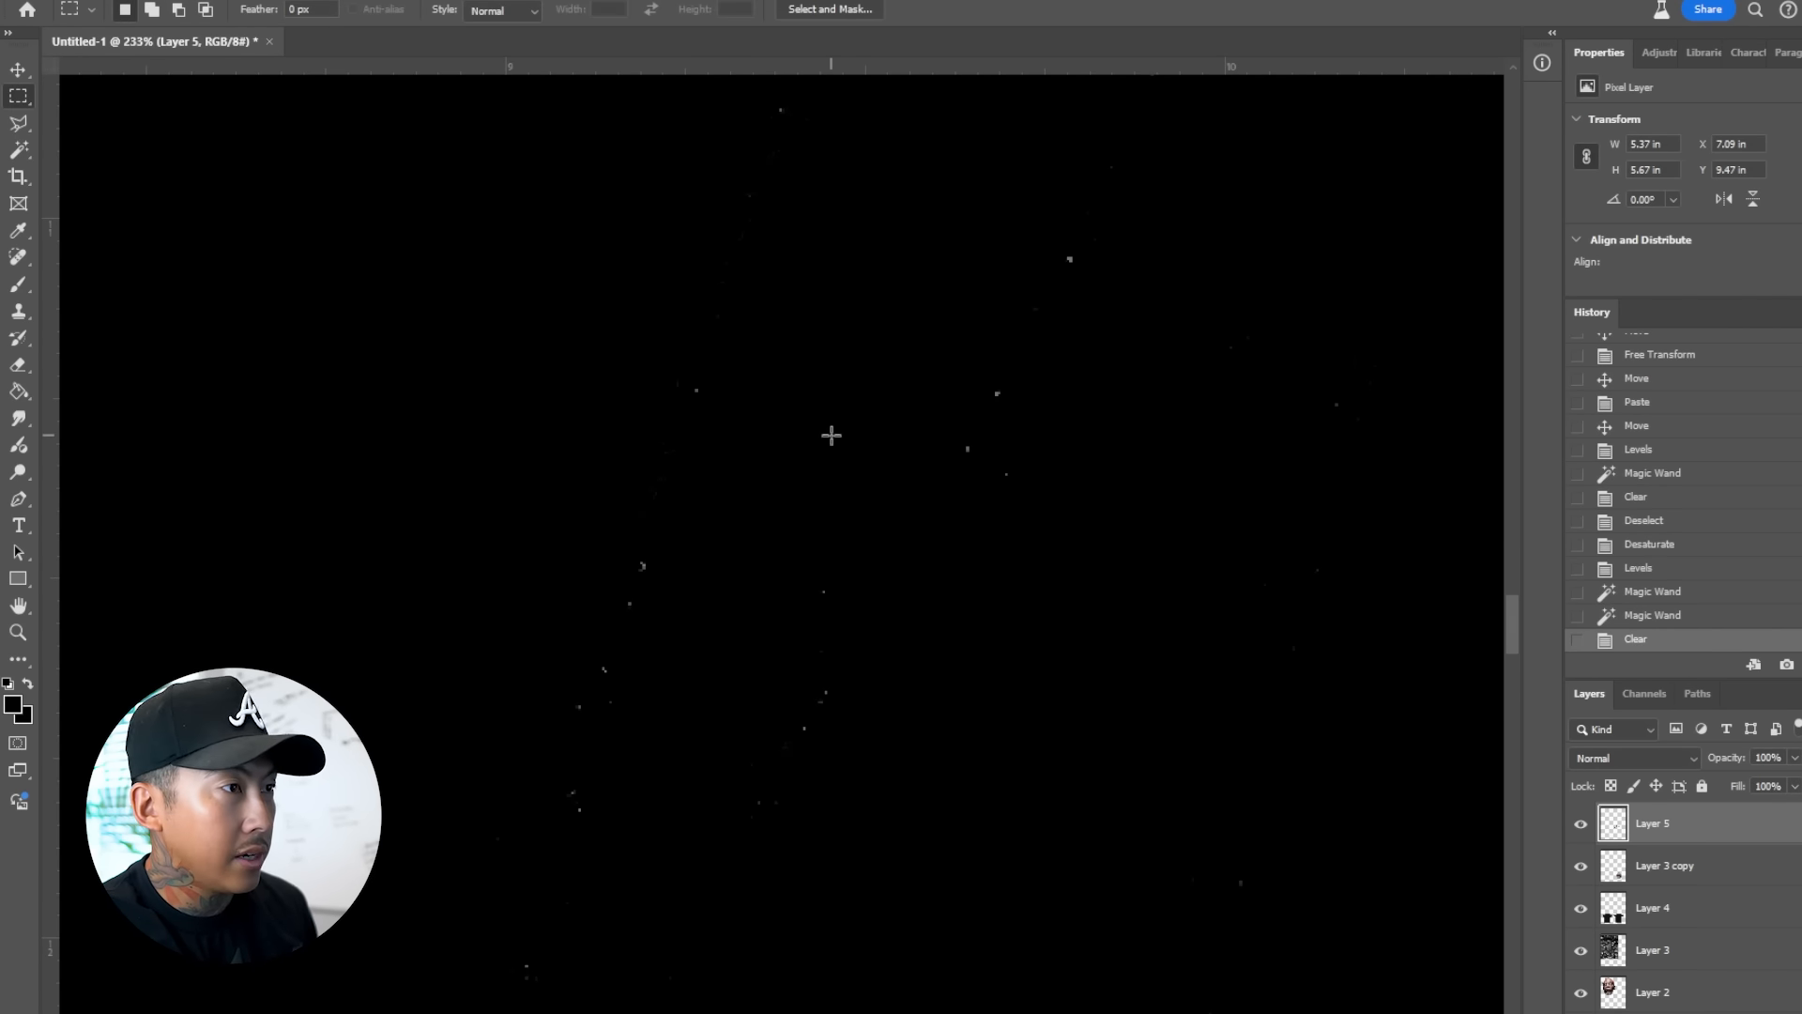
# - Invert the signature layer so its strokes turn white
pyautogui.hotkey('ctrl', 'i')
pyautogui.scroll(12, 690, 427)
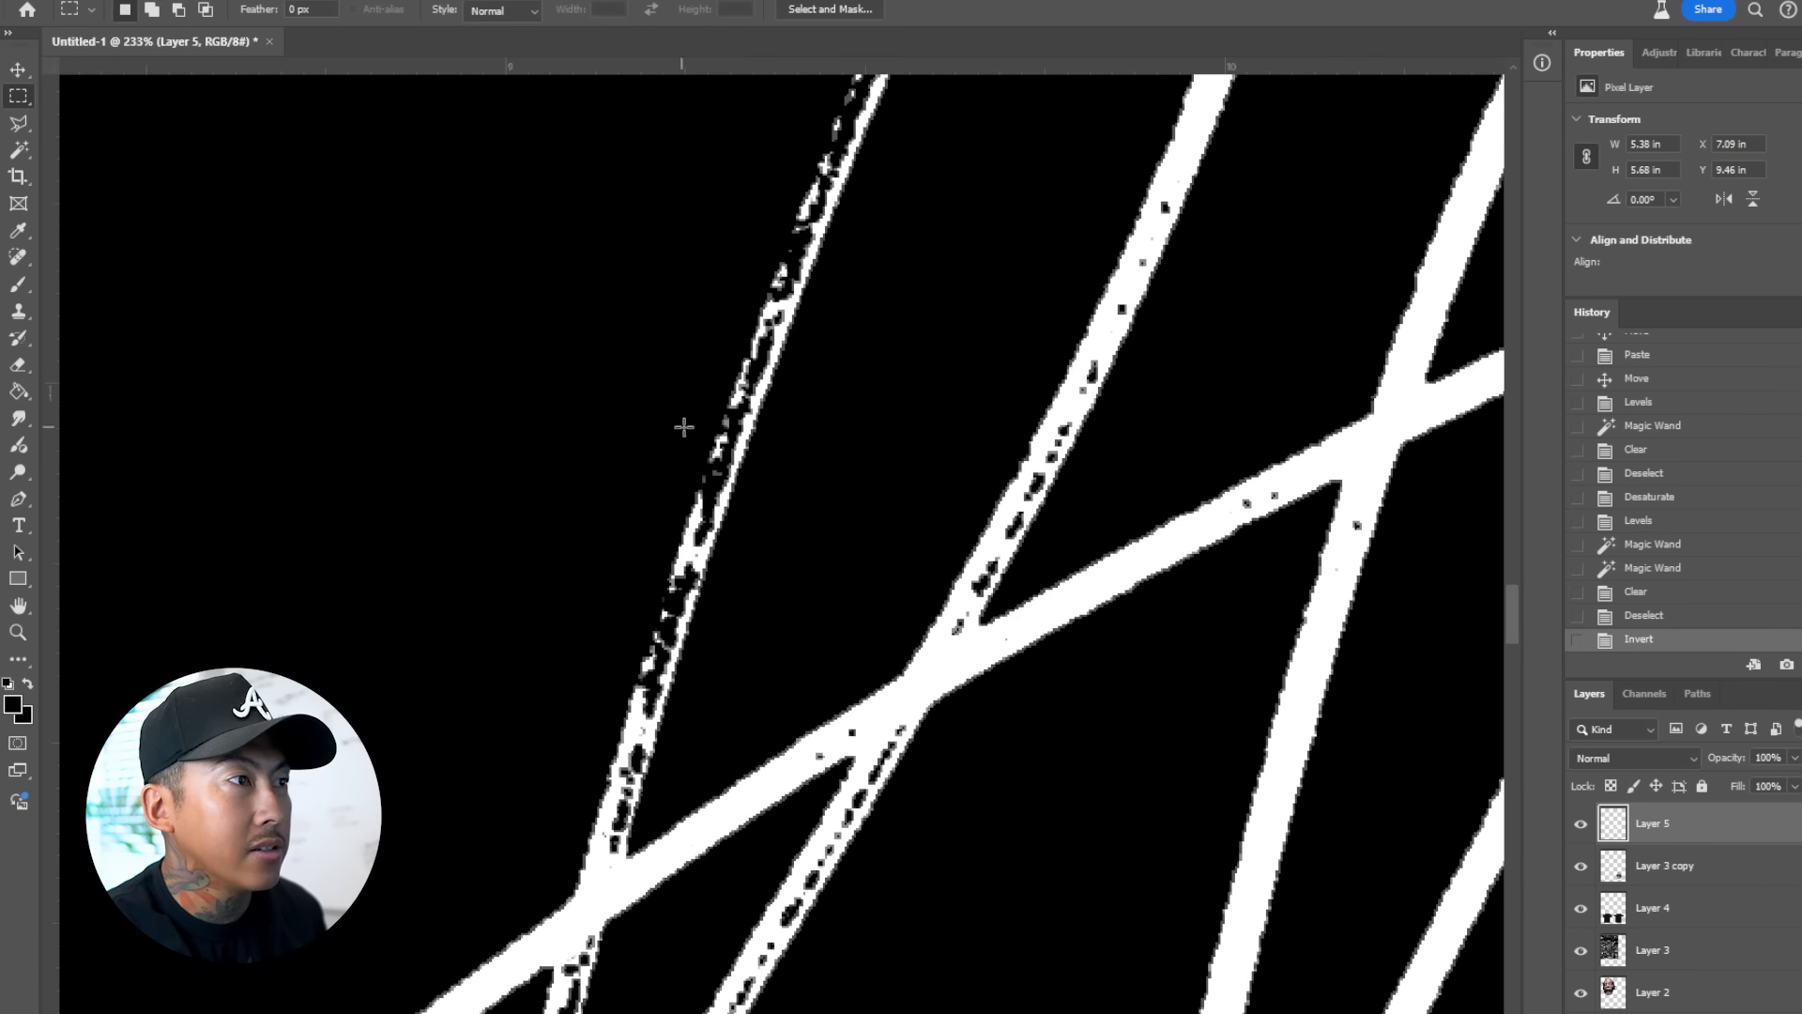
pyautogui.scroll(-10, 1025, 242)
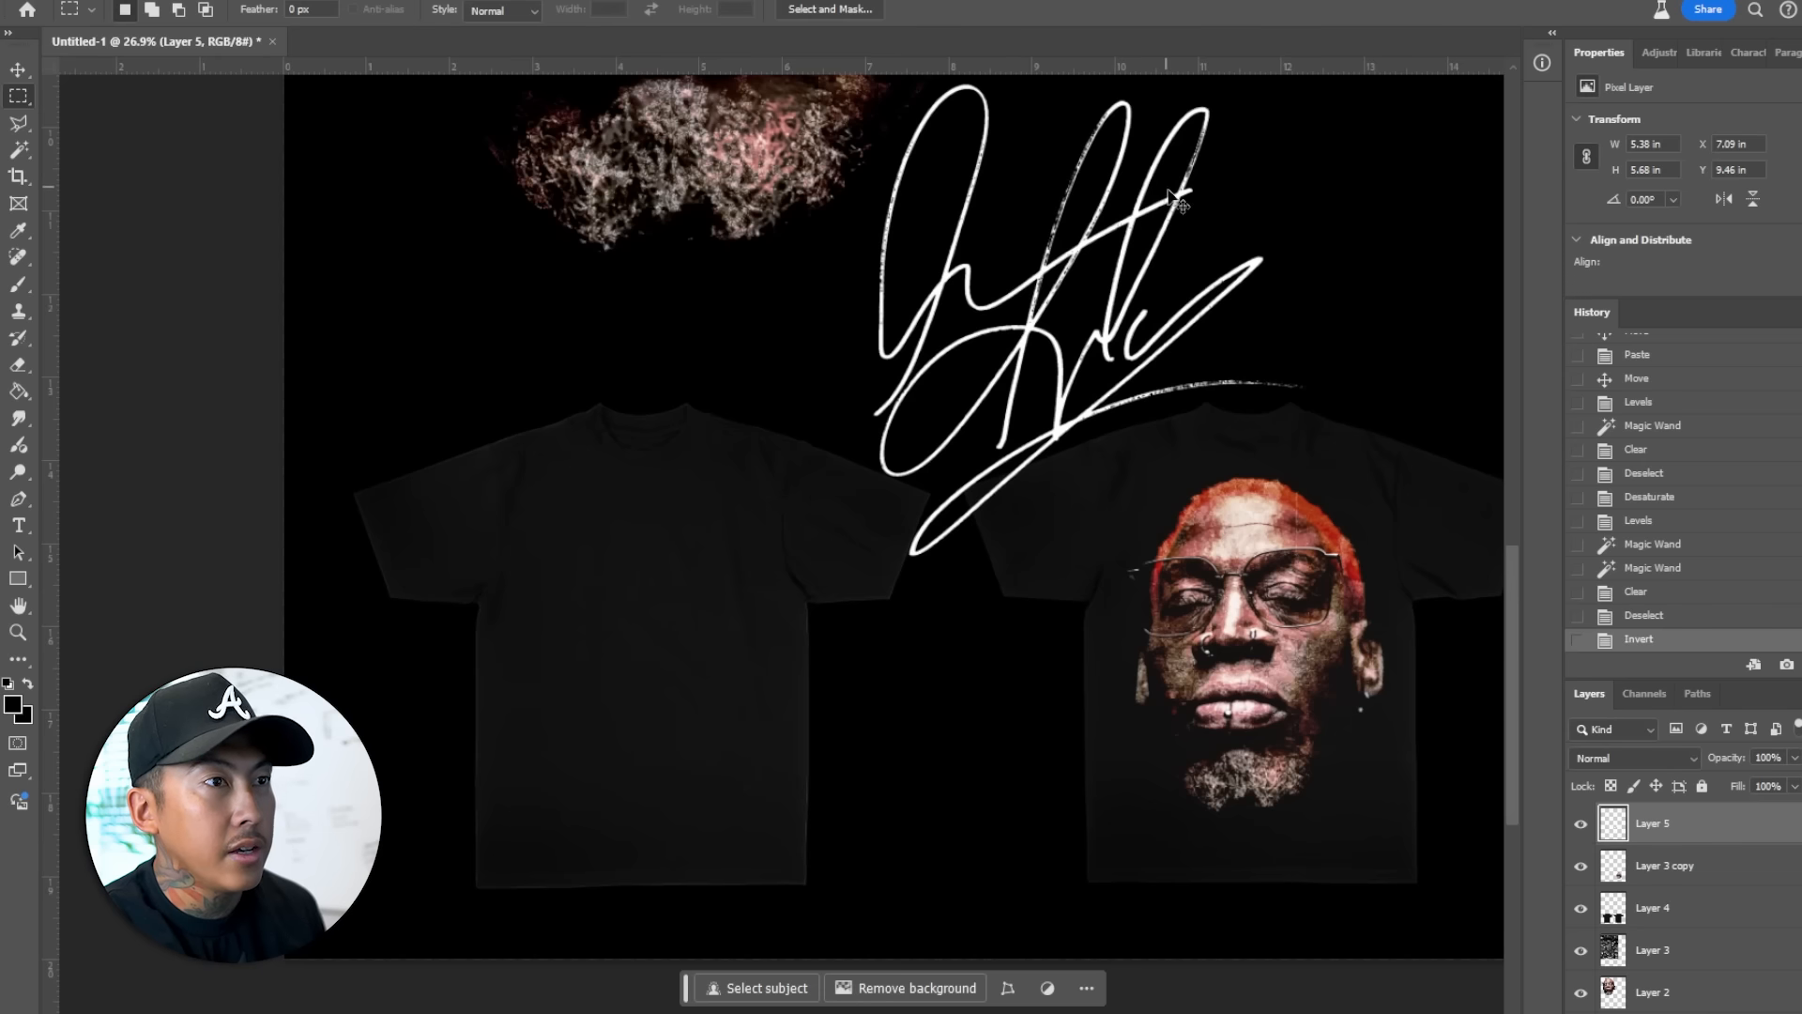
# - Scale the white signature down to about 13.5% and place it on the left chest of the front shirt mockup
pyautogui.hotkey('ctrl', 't')
pyautogui.moveTo(1262, 182)
pyautogui.mouseDown()
pyautogui.moveTo(1038, 431)
pyautogui.moveTo(732, 668)
pyautogui.moveTo(662, 828)
pyautogui.moveTo(732, 540)
pyautogui.mouseUp()
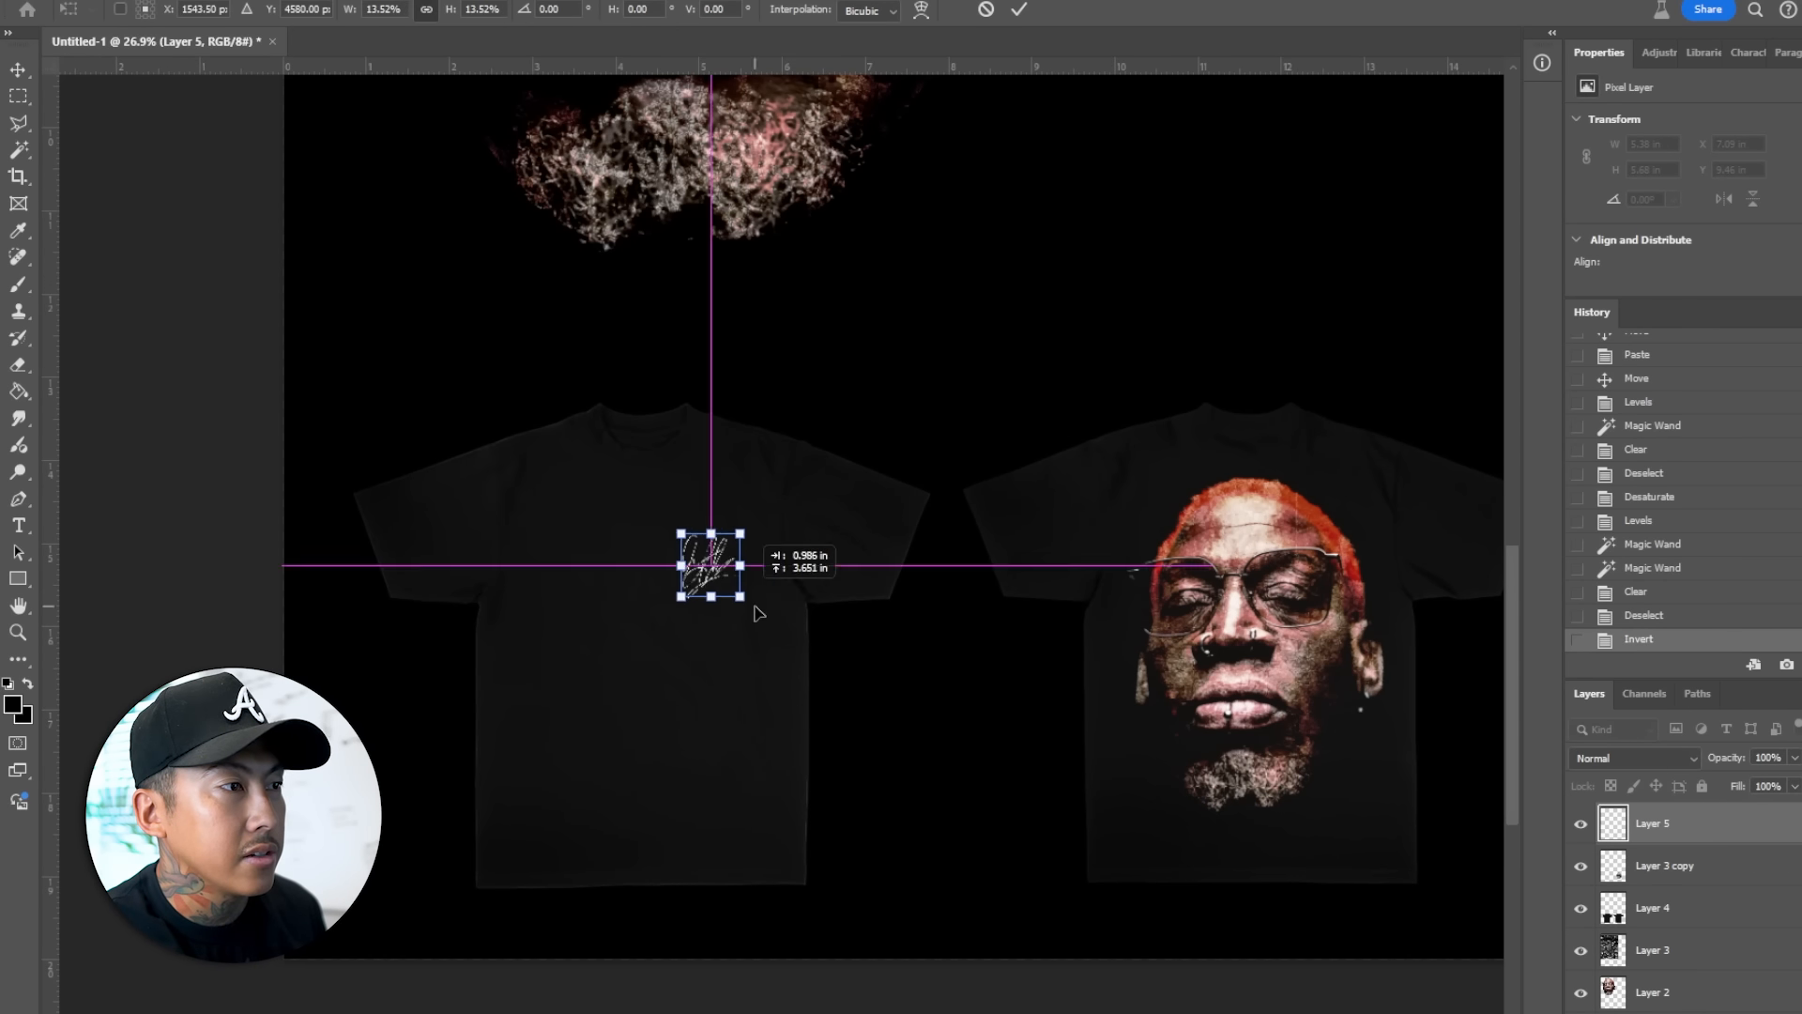
pyautogui.press('Return')
pyautogui.press('Up')
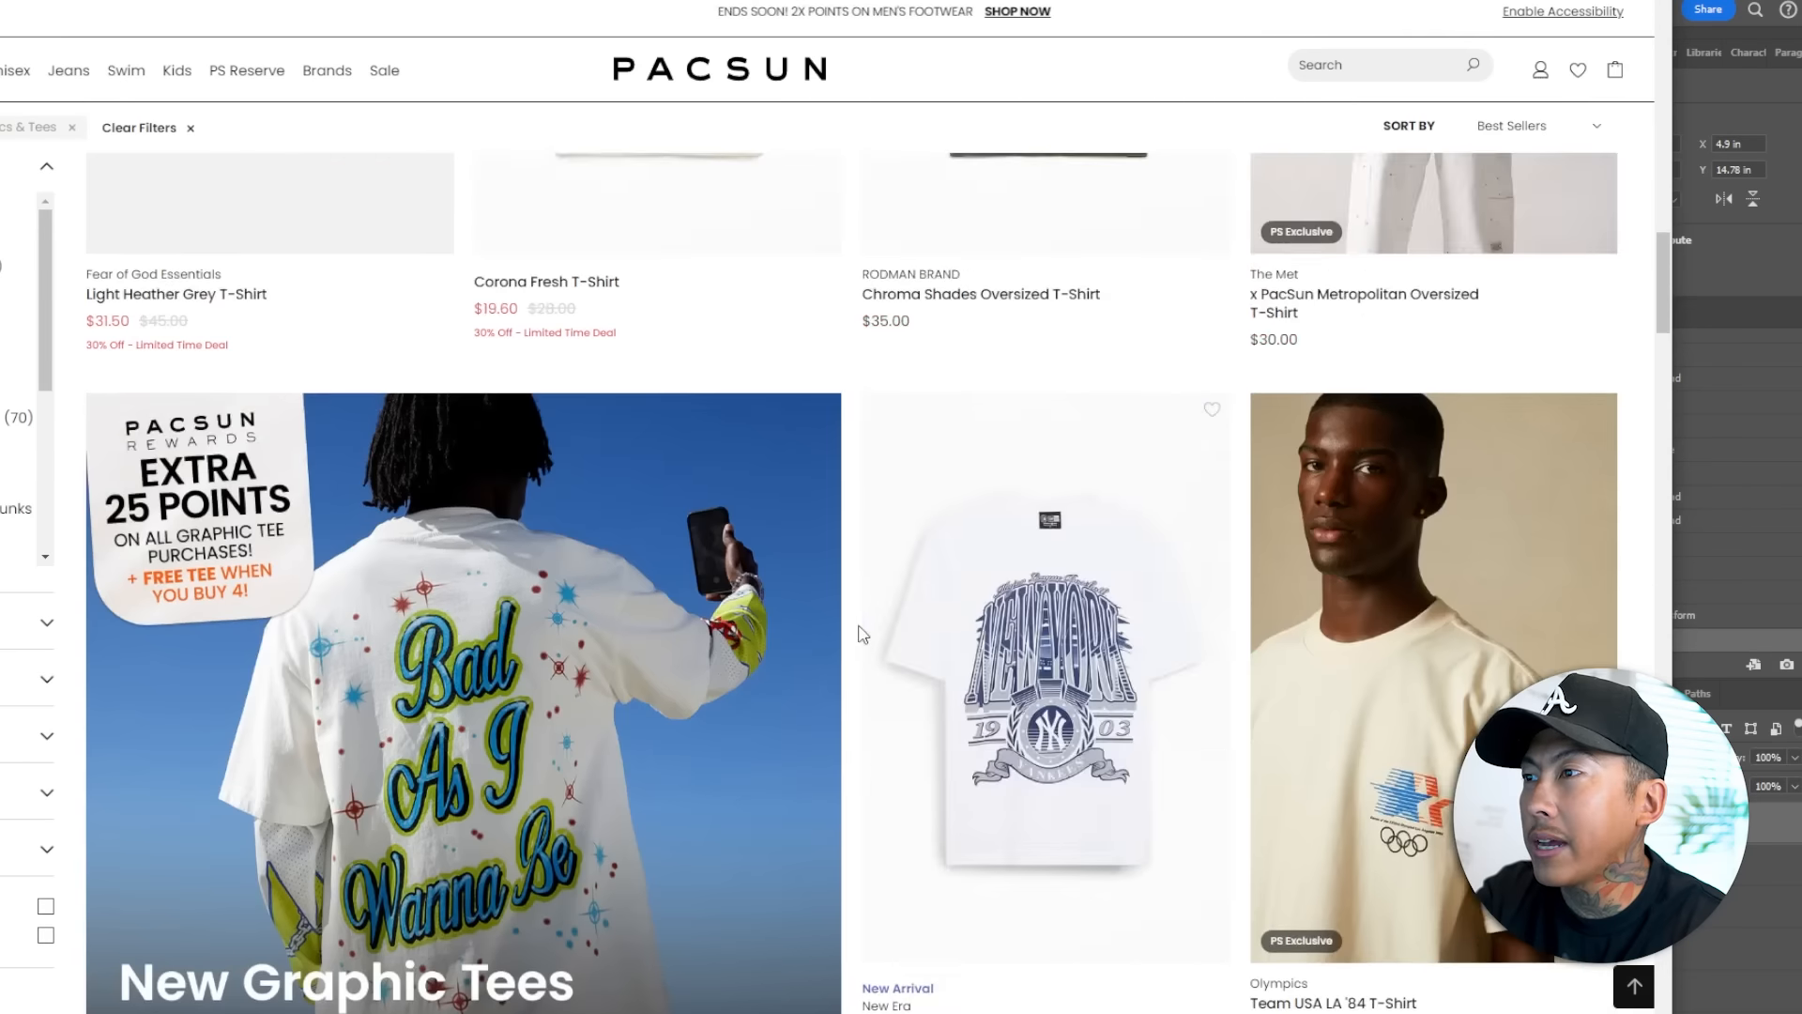
# - Switch to the browser and look through PacSun's graphic tees, especially the Fear of God Essentials shirts, for simple design references
pyautogui.scroll(5, 857, 631)
pyautogui.scroll(6, 826, 643)
pyautogui.scroll(-3, 939, 713)
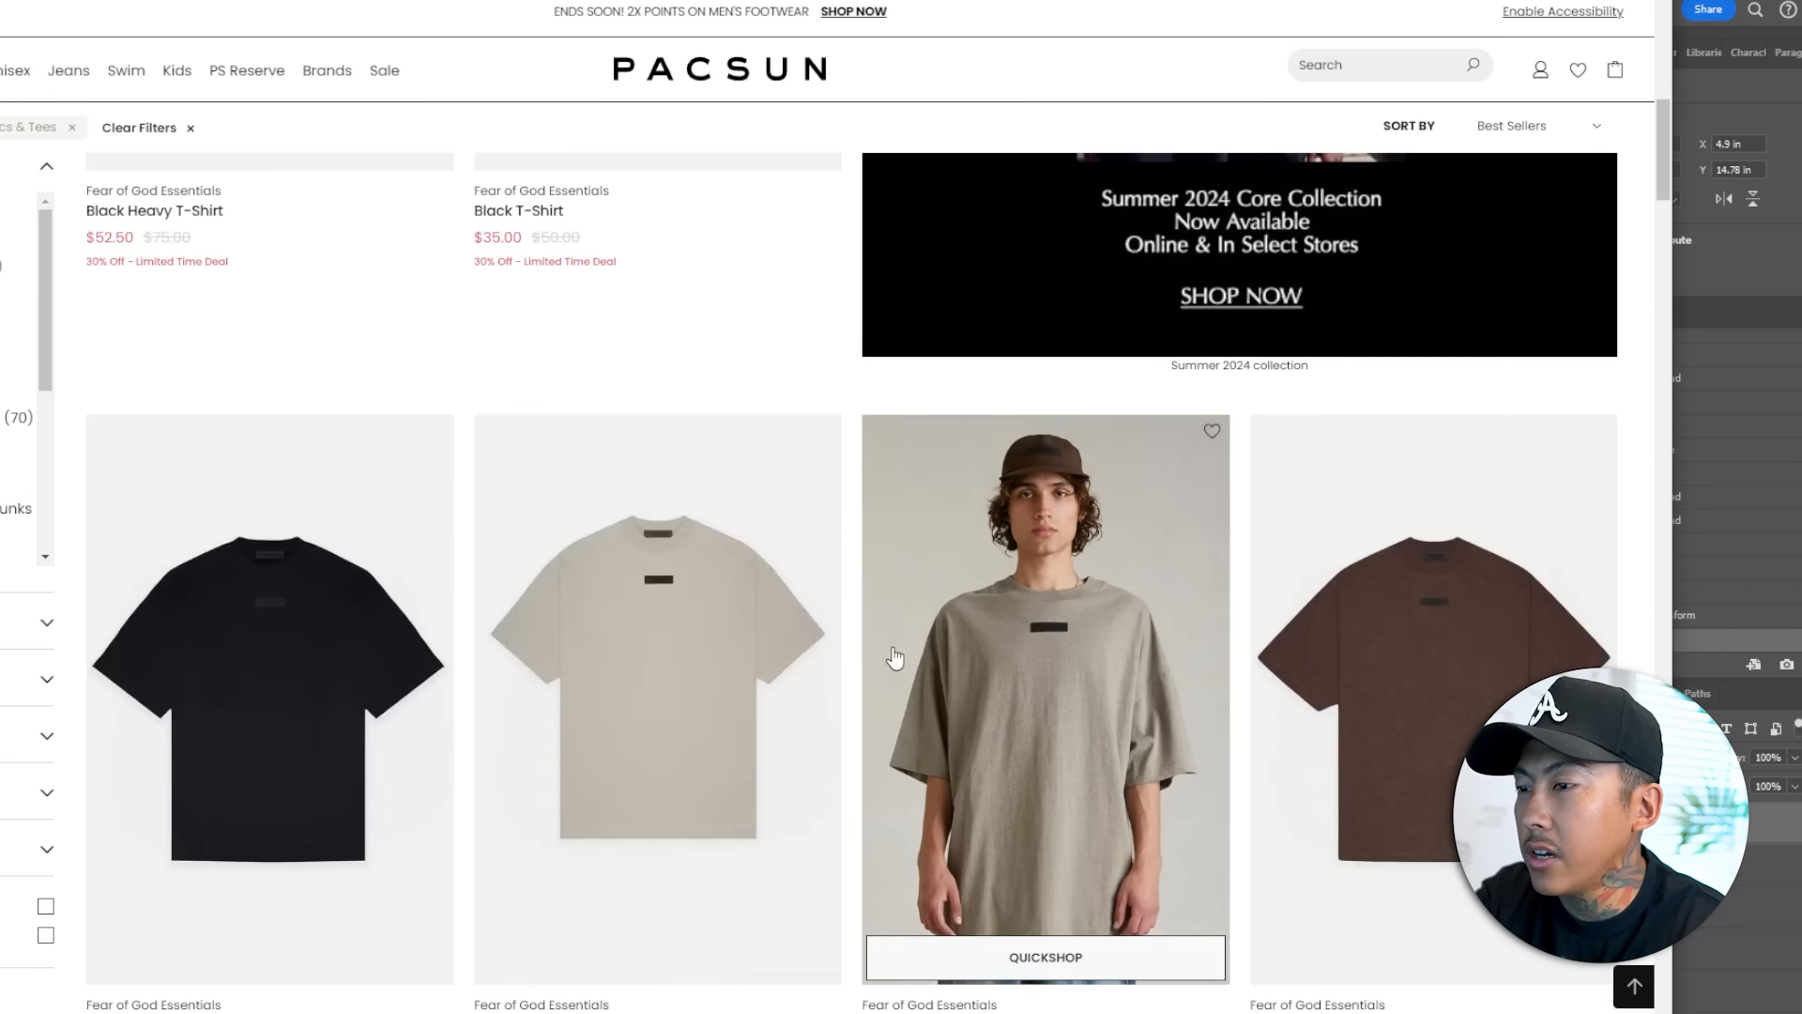
pyautogui.scroll(-3, 798, 422)
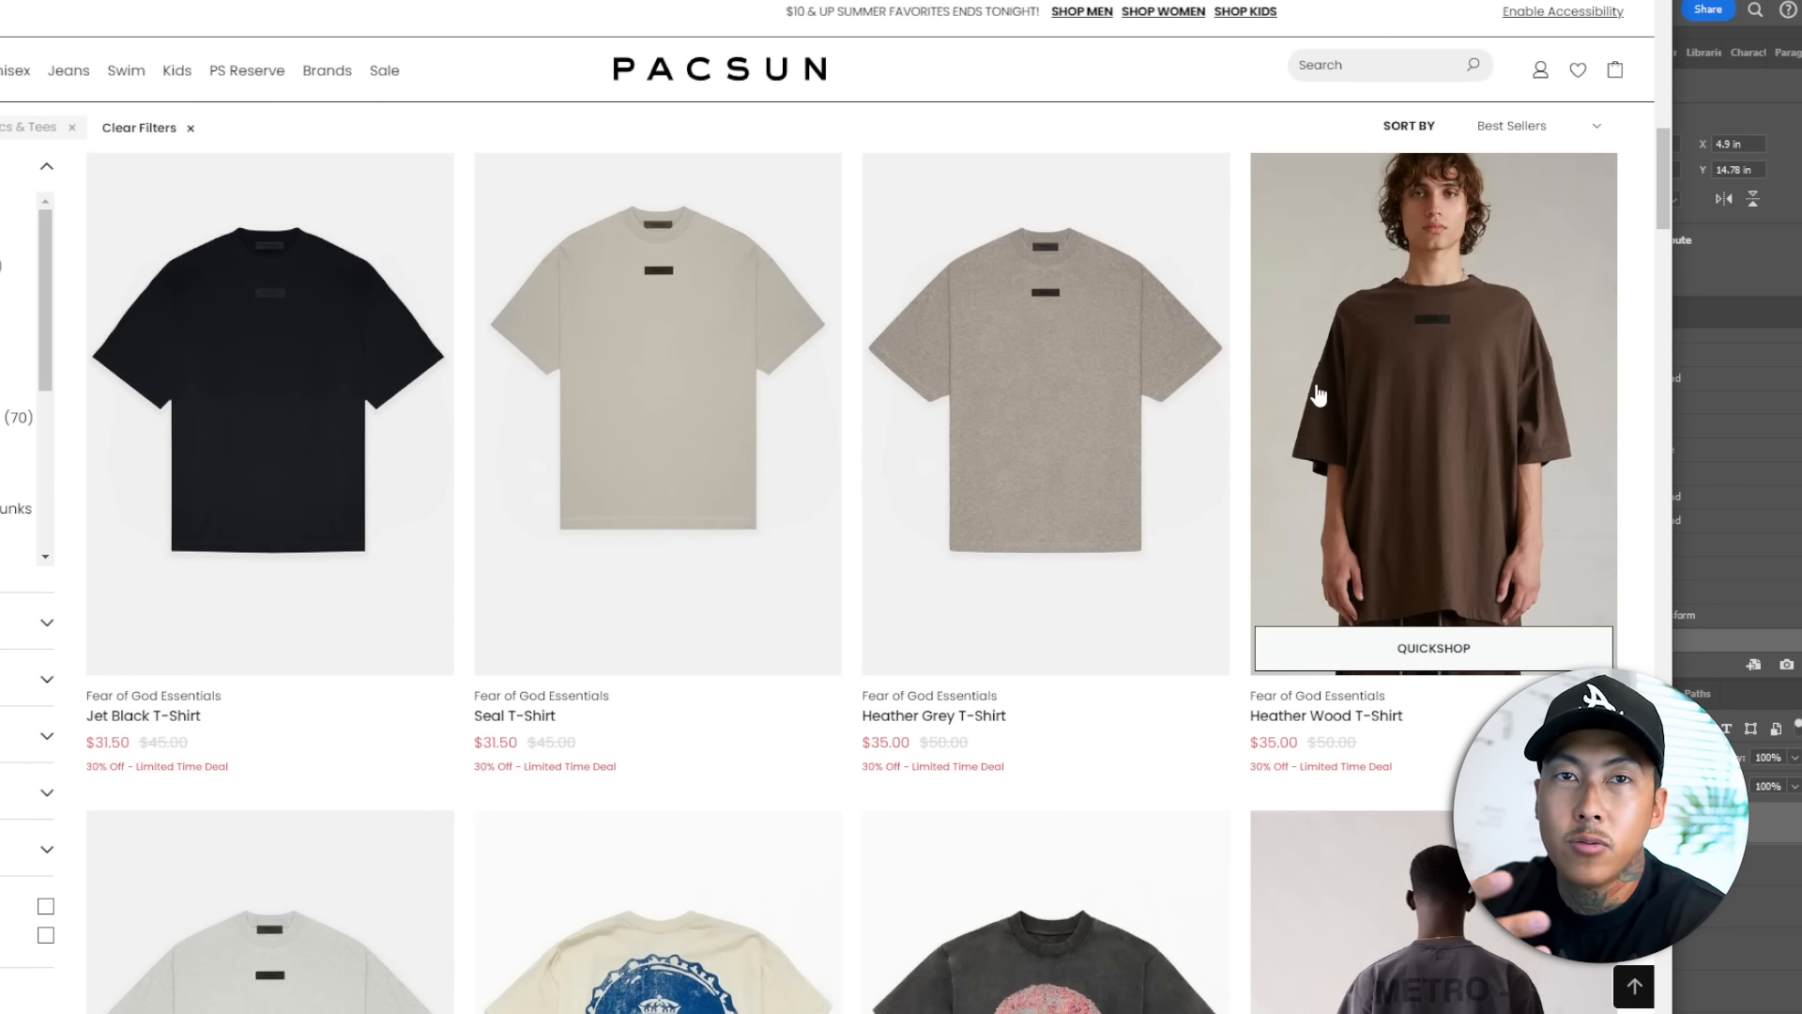
pyautogui.scroll(6, 836, 611)
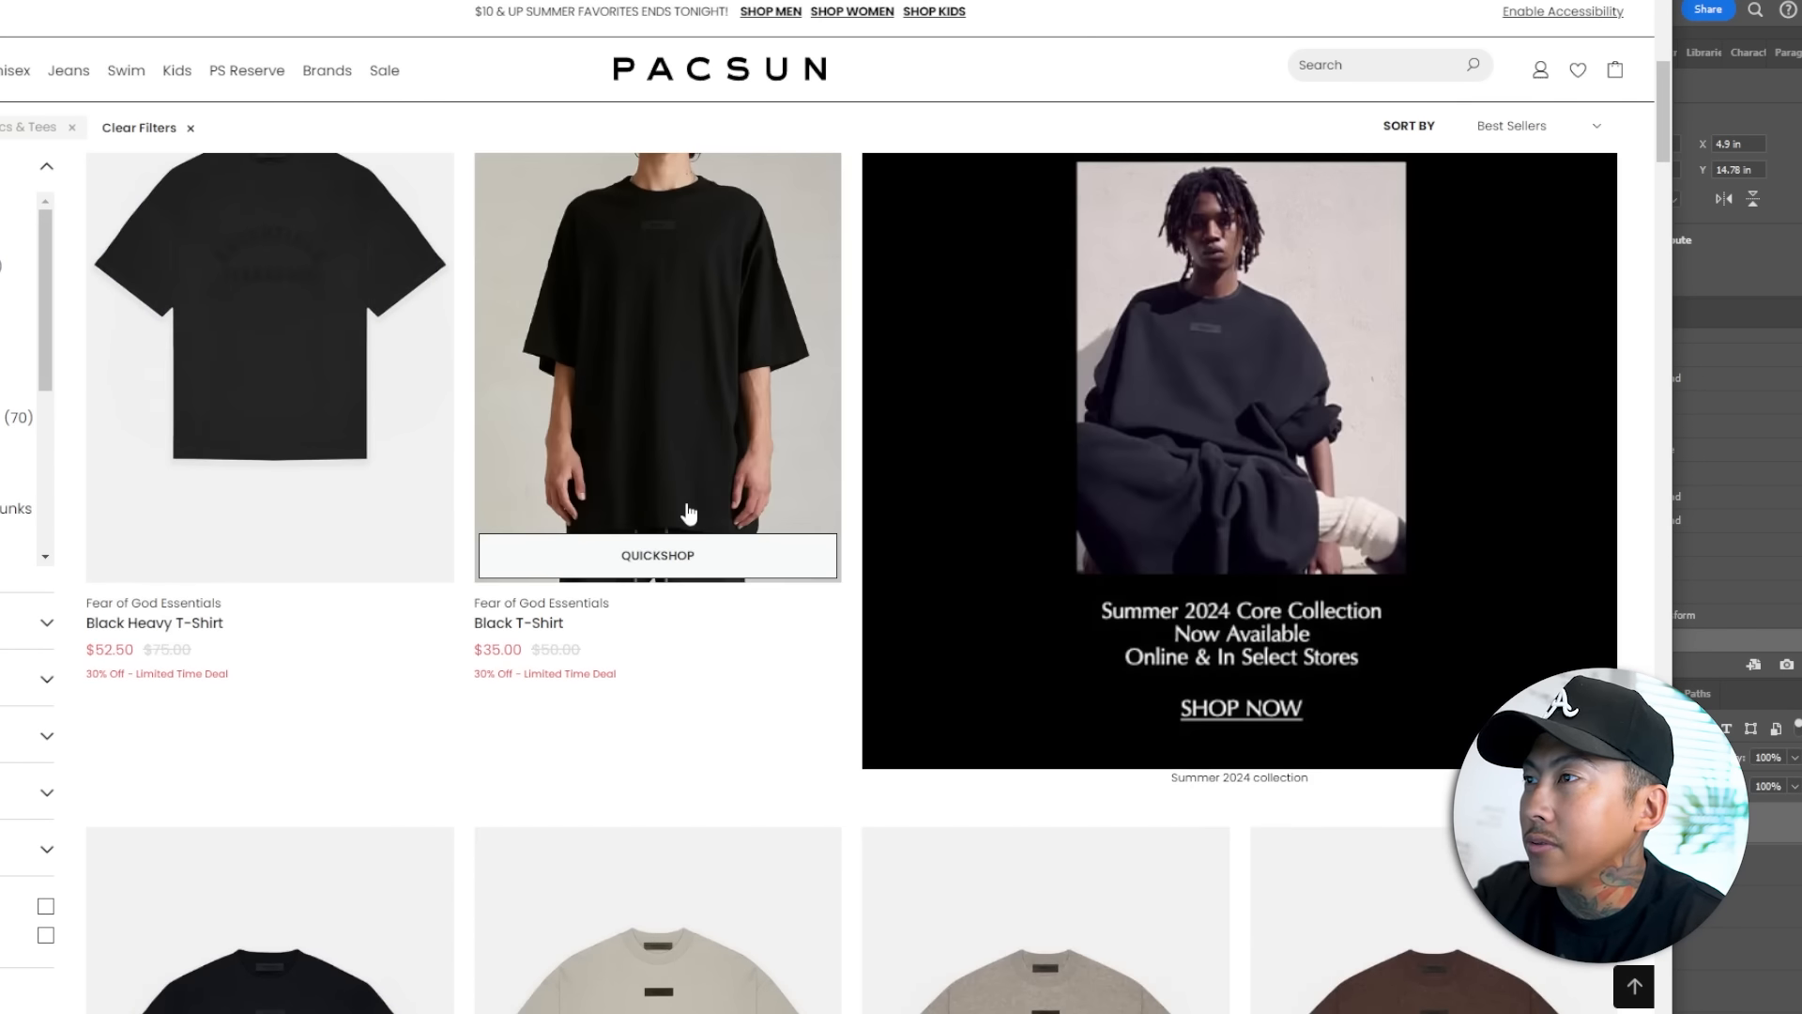
pyautogui.scroll(3, 710, 479)
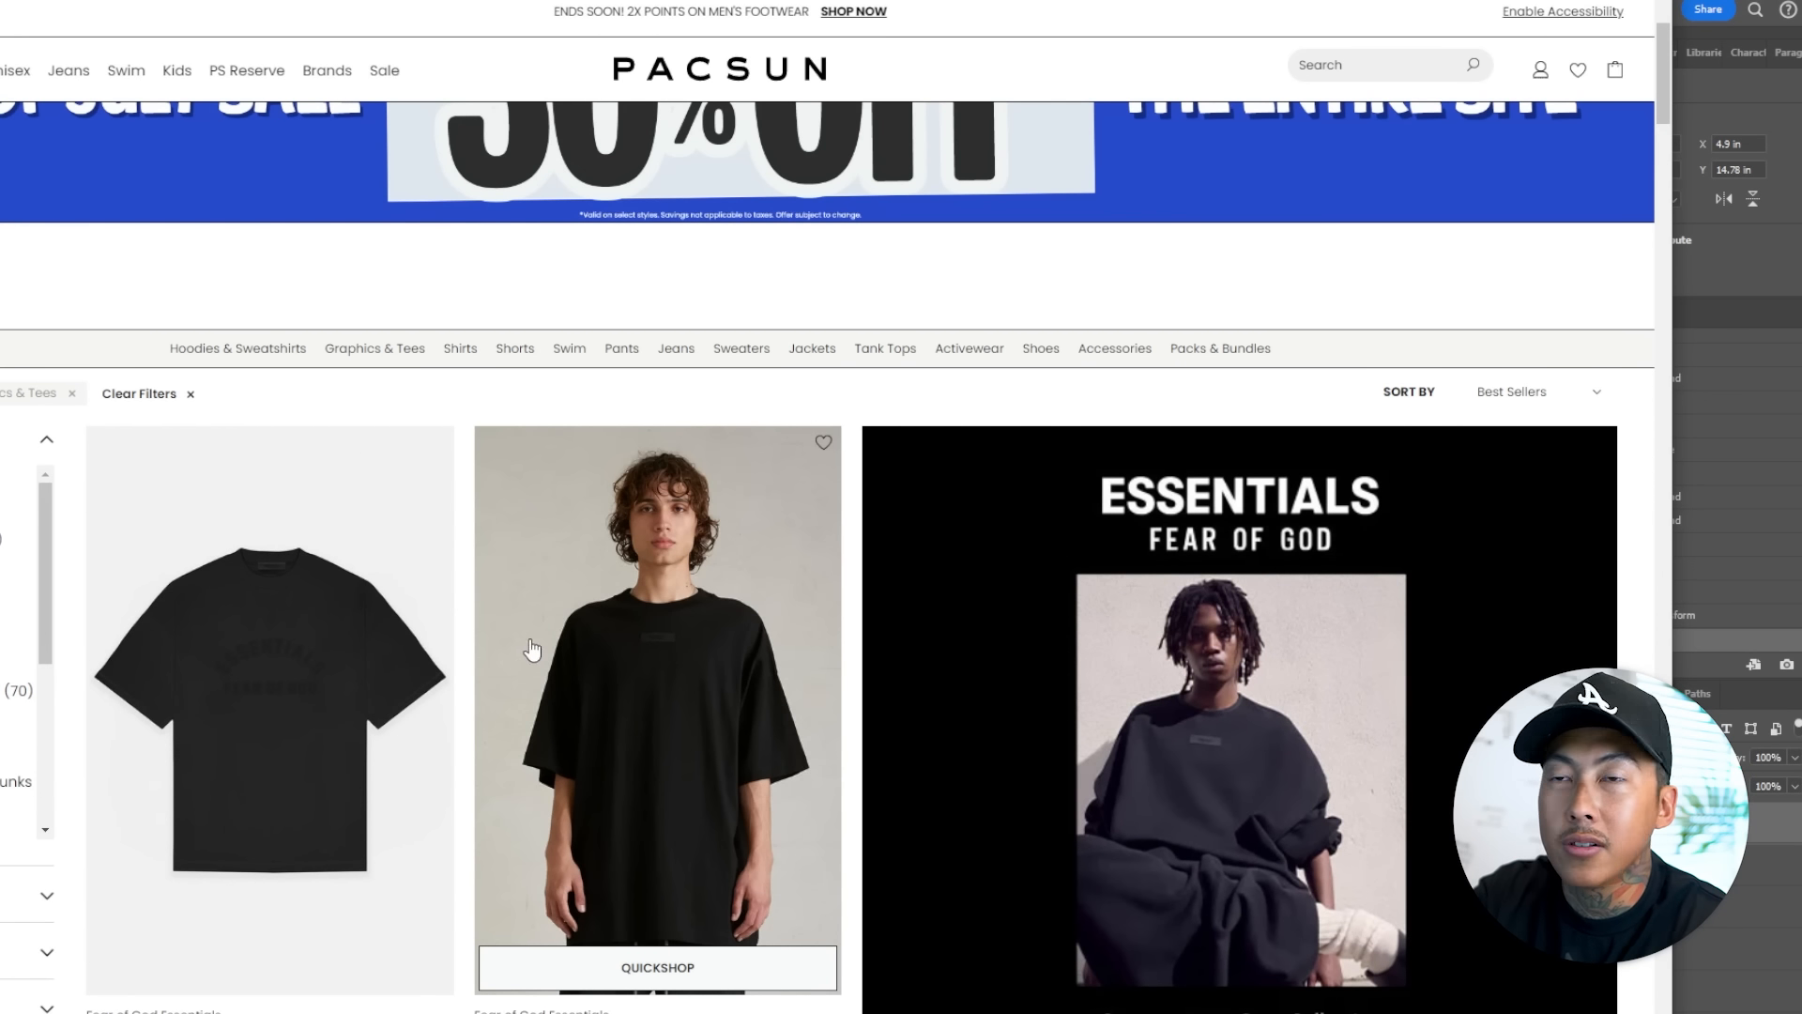
pyautogui.scroll(-3, 713, 563)
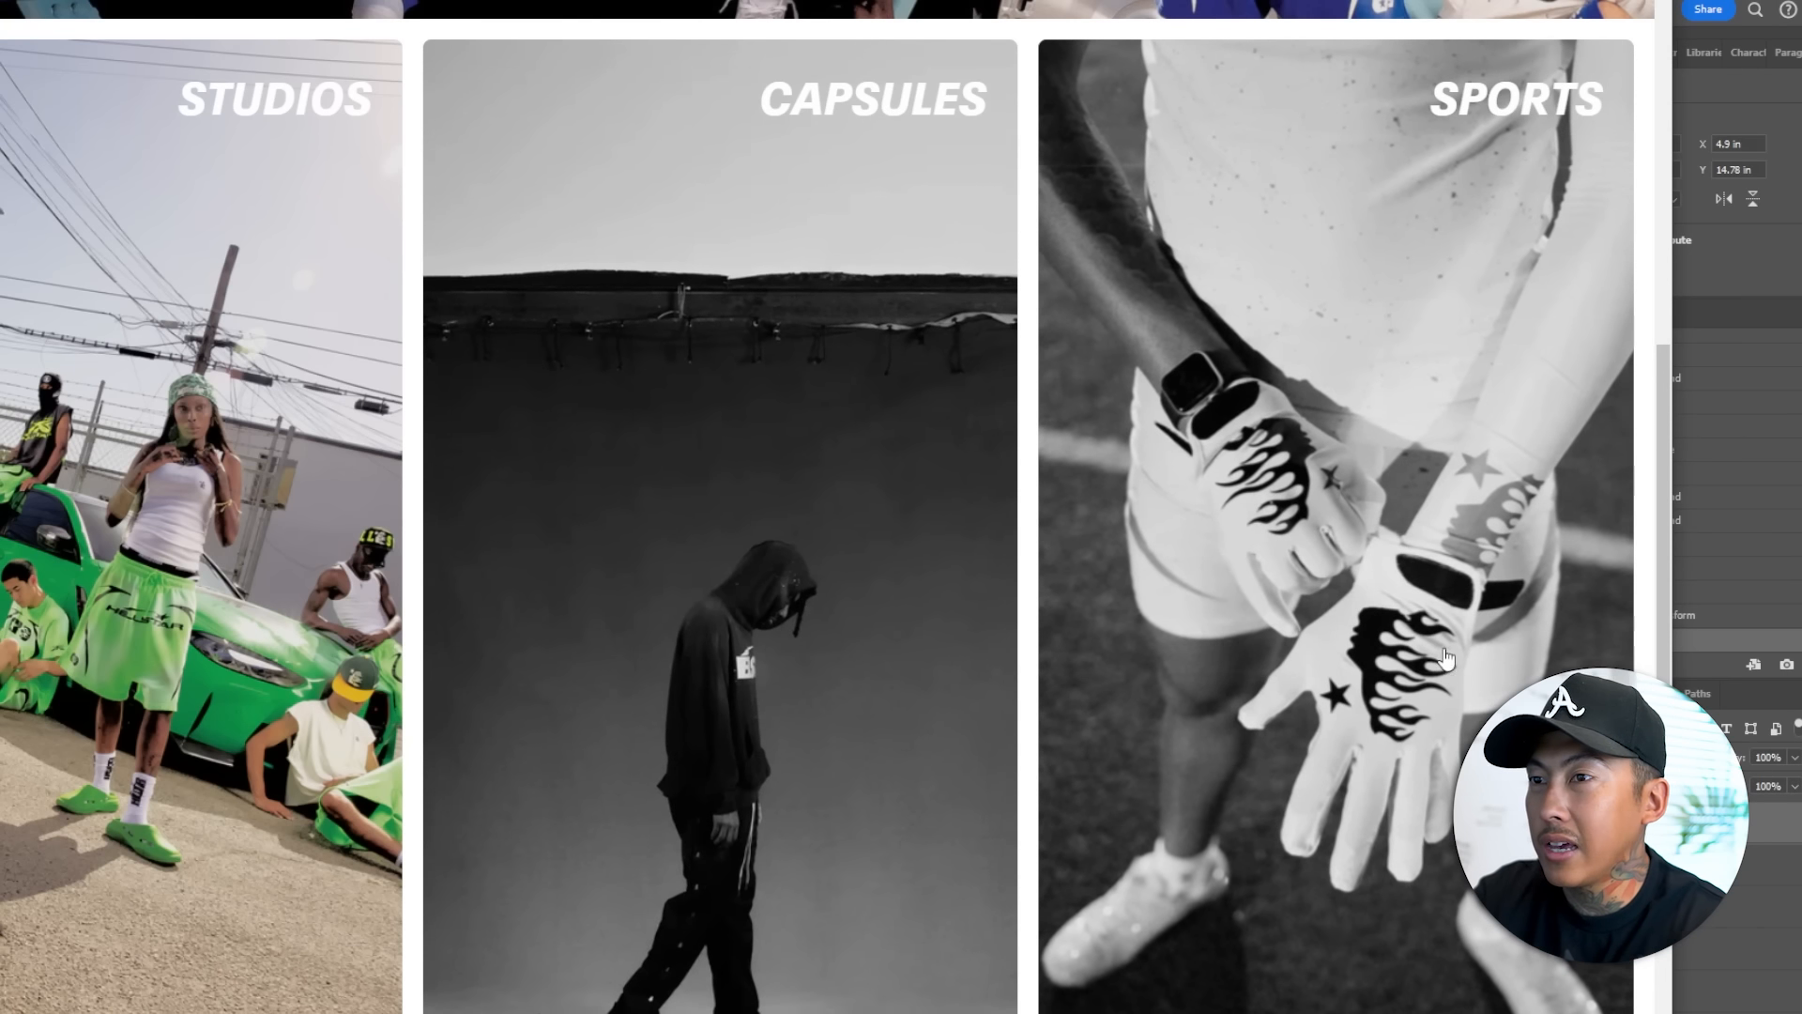
# - Browse the Hellstar shop's shorts, T-shirts and hats to examine how its logo and graphics are reused across products
pyautogui.scroll(9, 1101, 629)
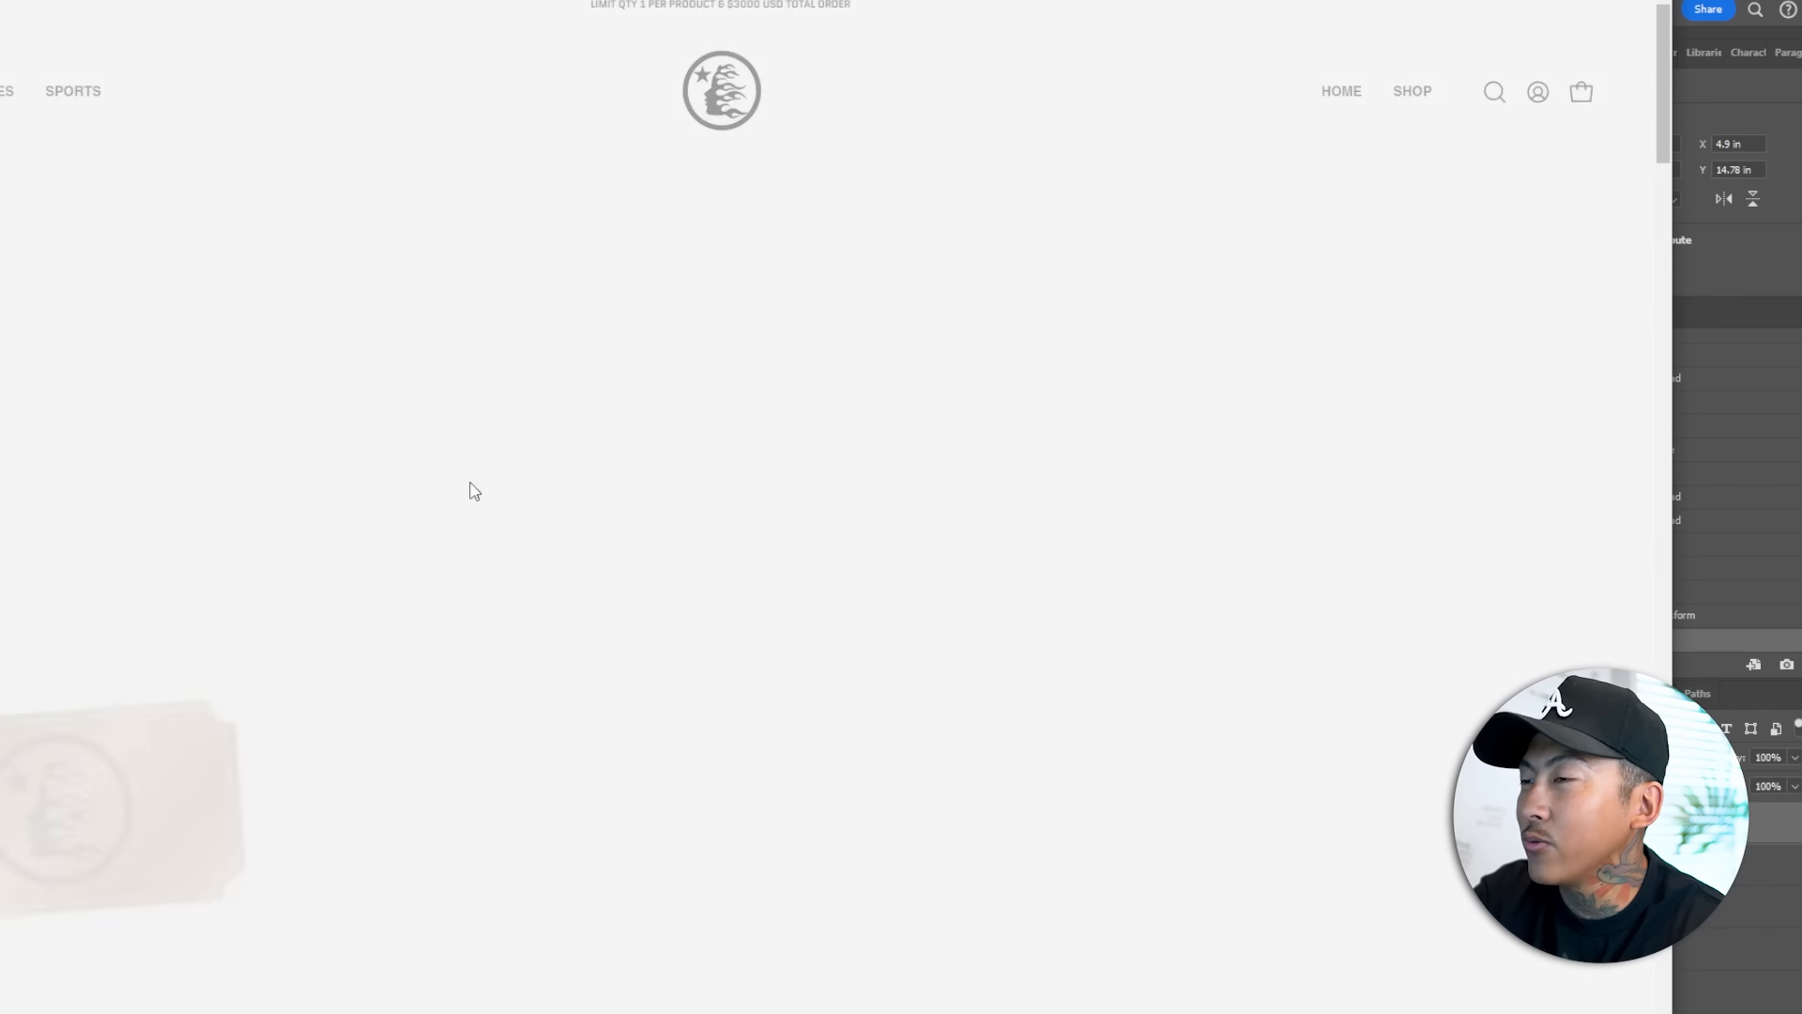
pyautogui.scroll(-15, 699, 682)
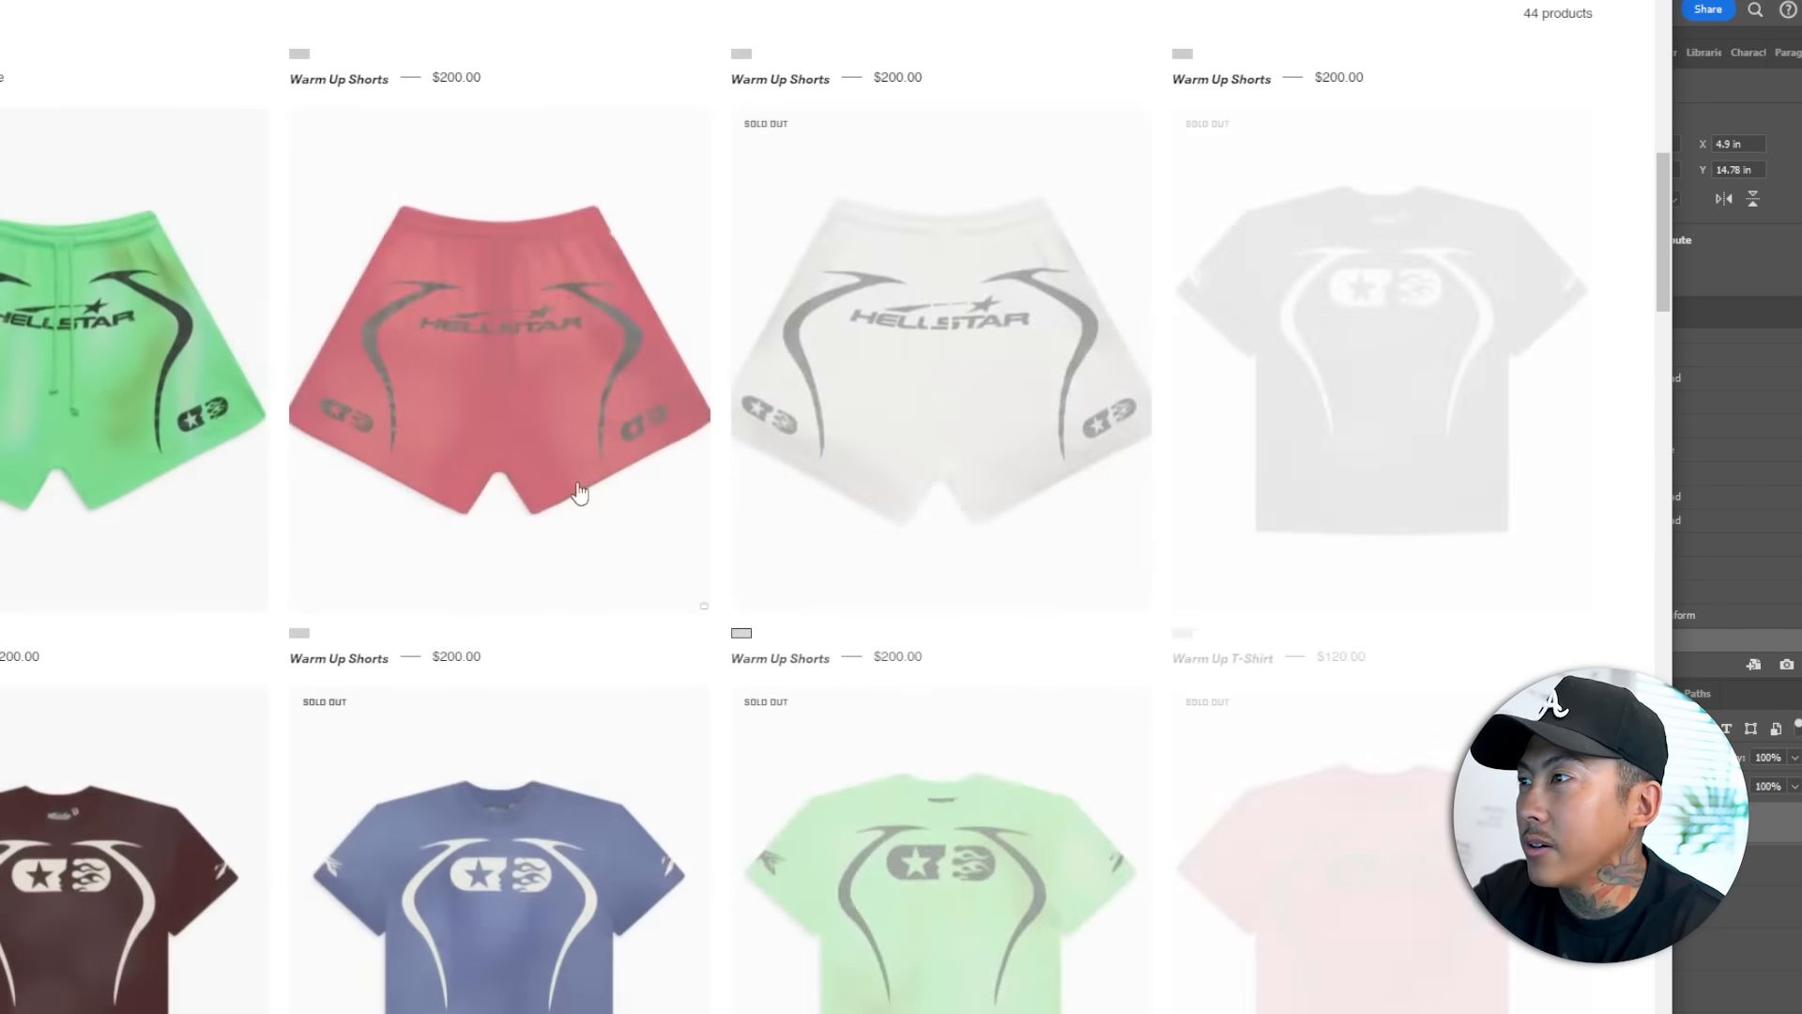
pyautogui.scroll(5, 977, 595)
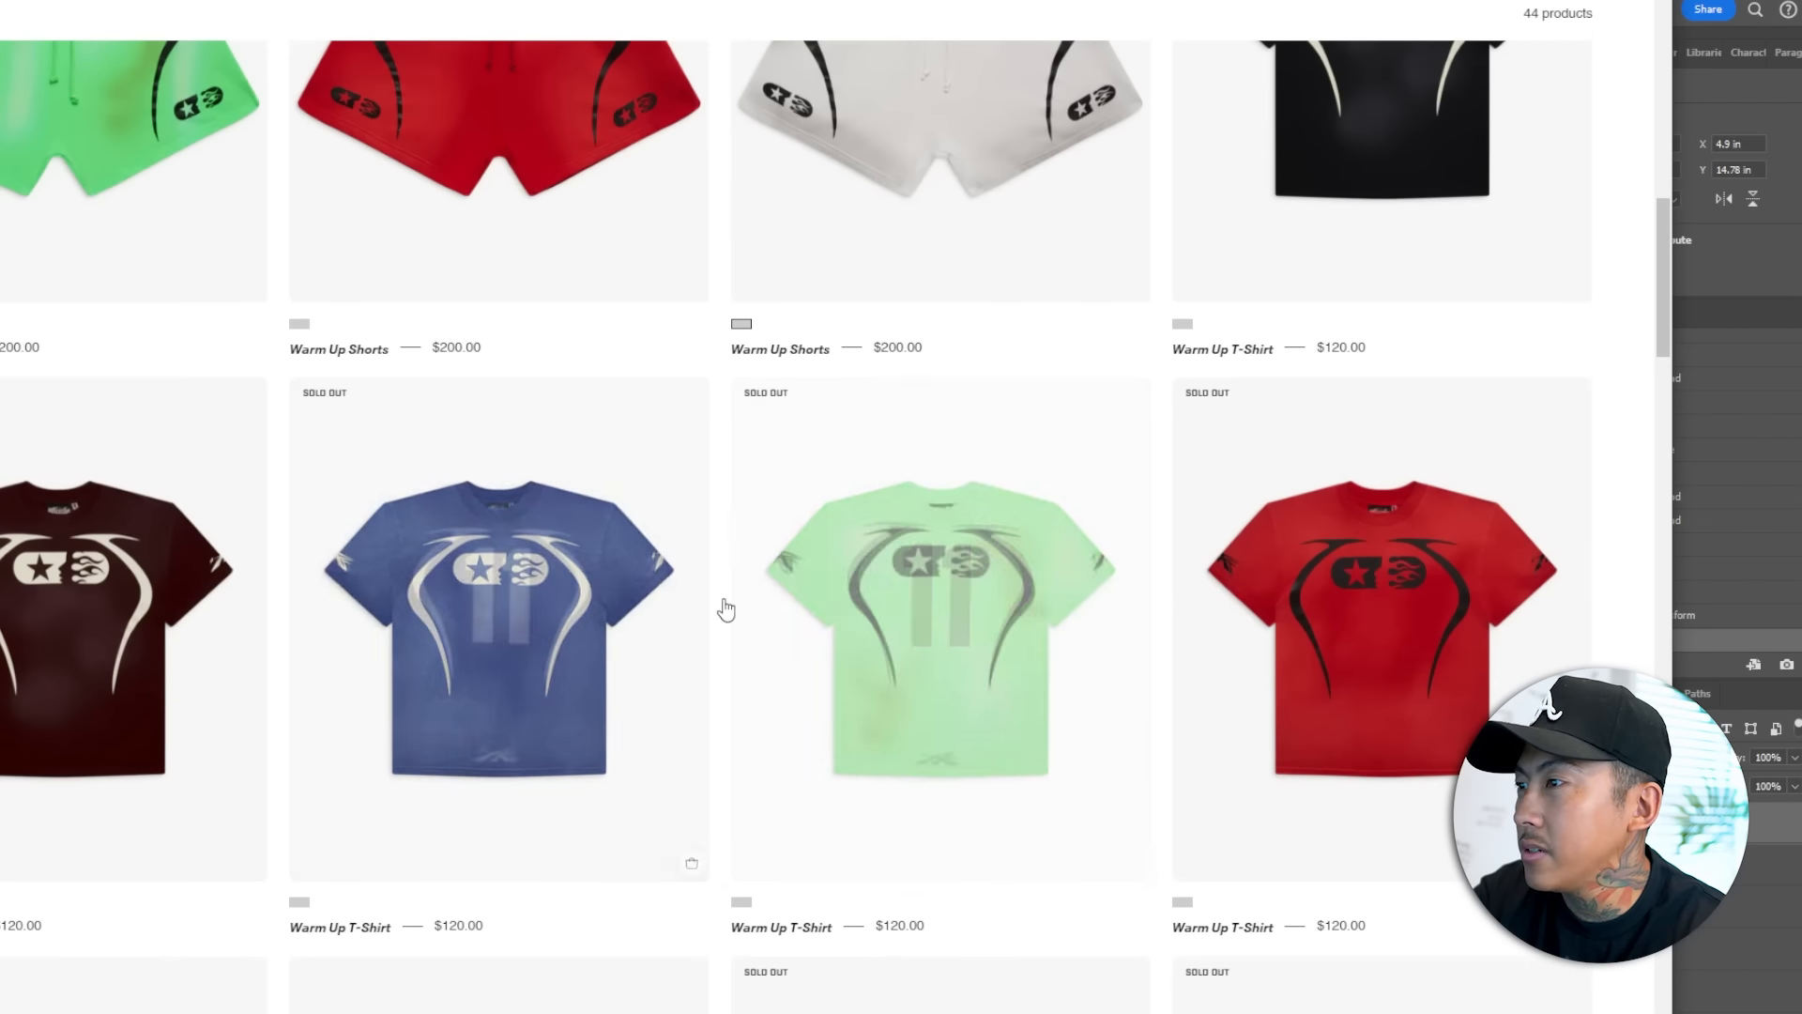
pyautogui.scroll(-8, 724, 612)
pyautogui.scroll(-10, 695, 525)
pyautogui.scroll(5, 695, 549)
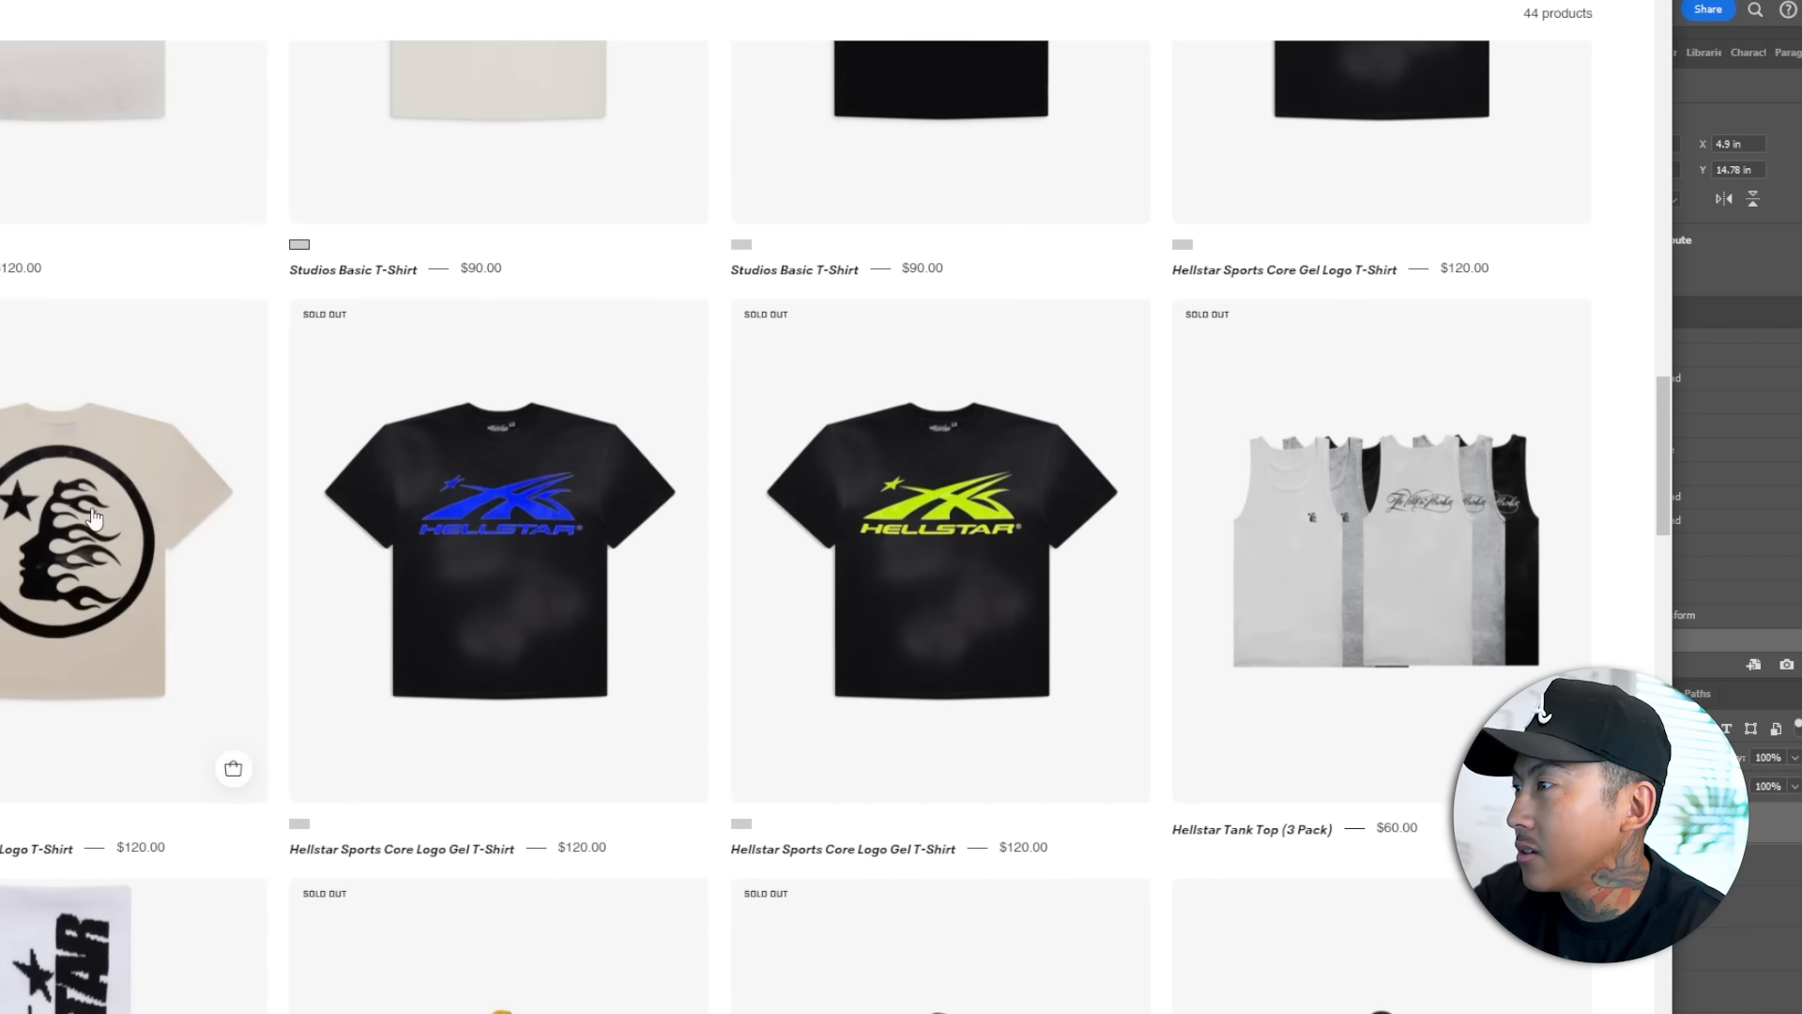
pyautogui.scroll(-10, 804, 563)
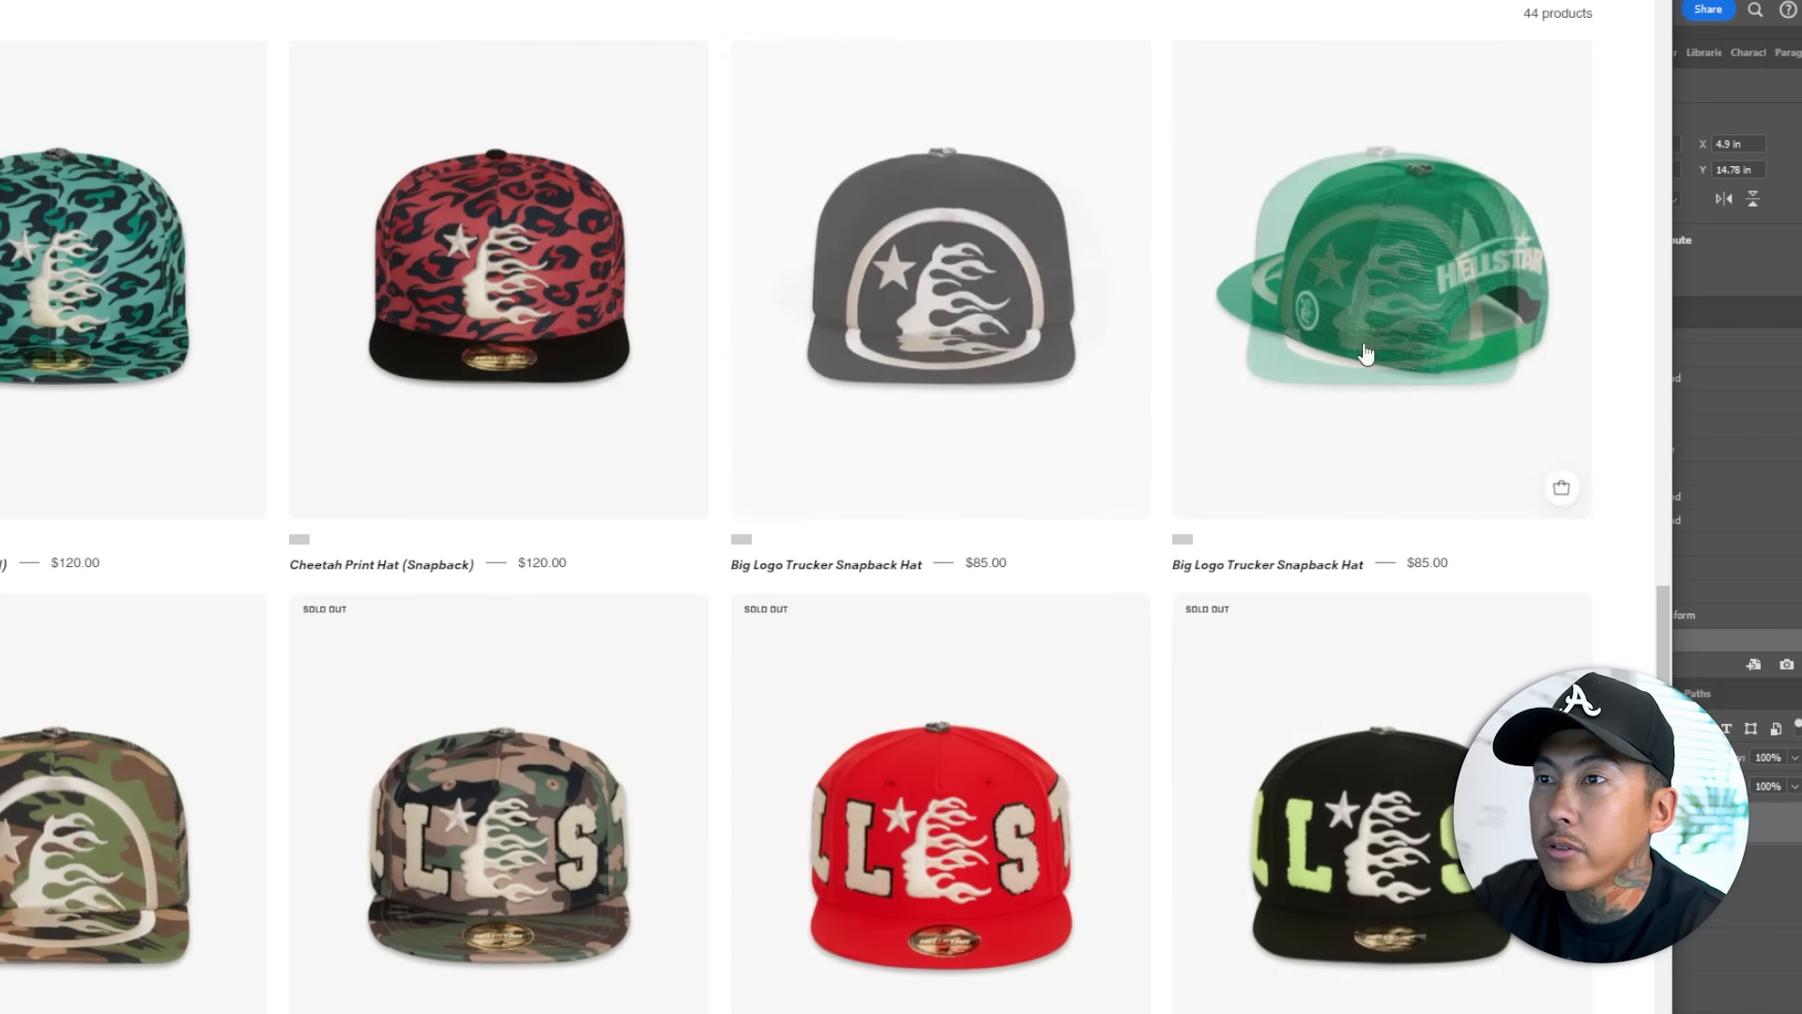
pyautogui.scroll(-15, 1218, 376)
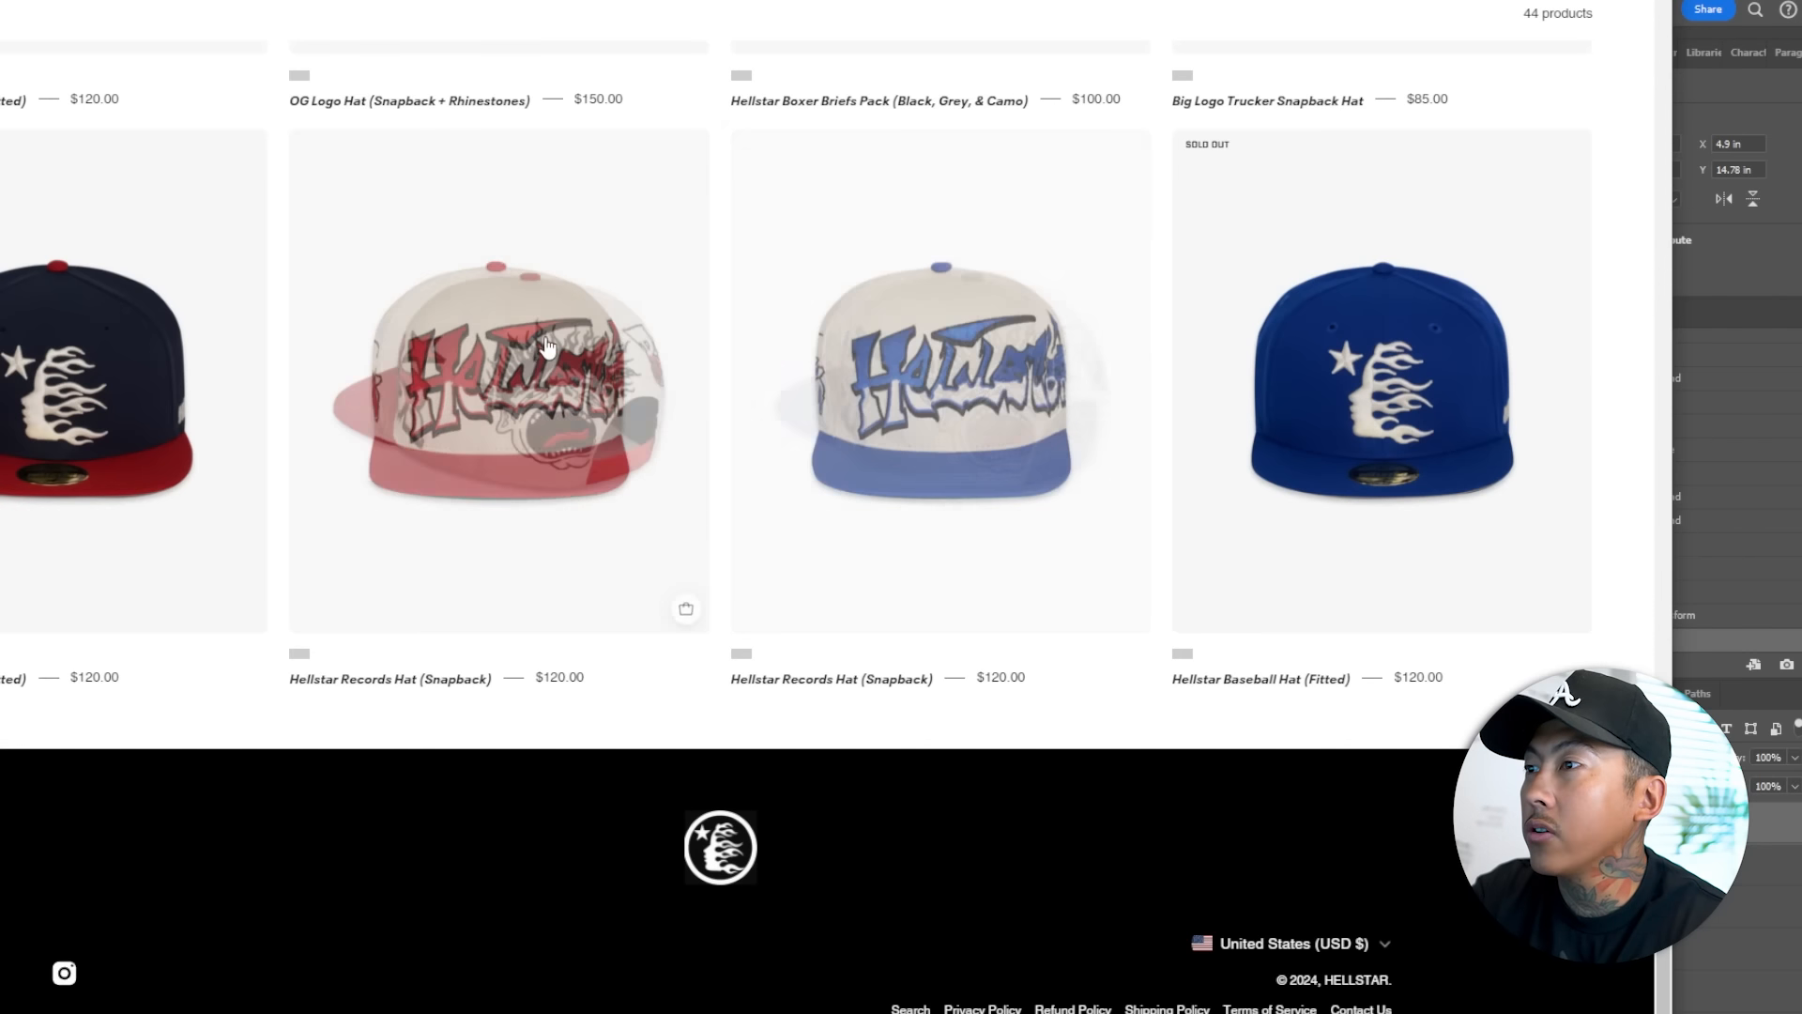
pyautogui.scroll(7, 563, 483)
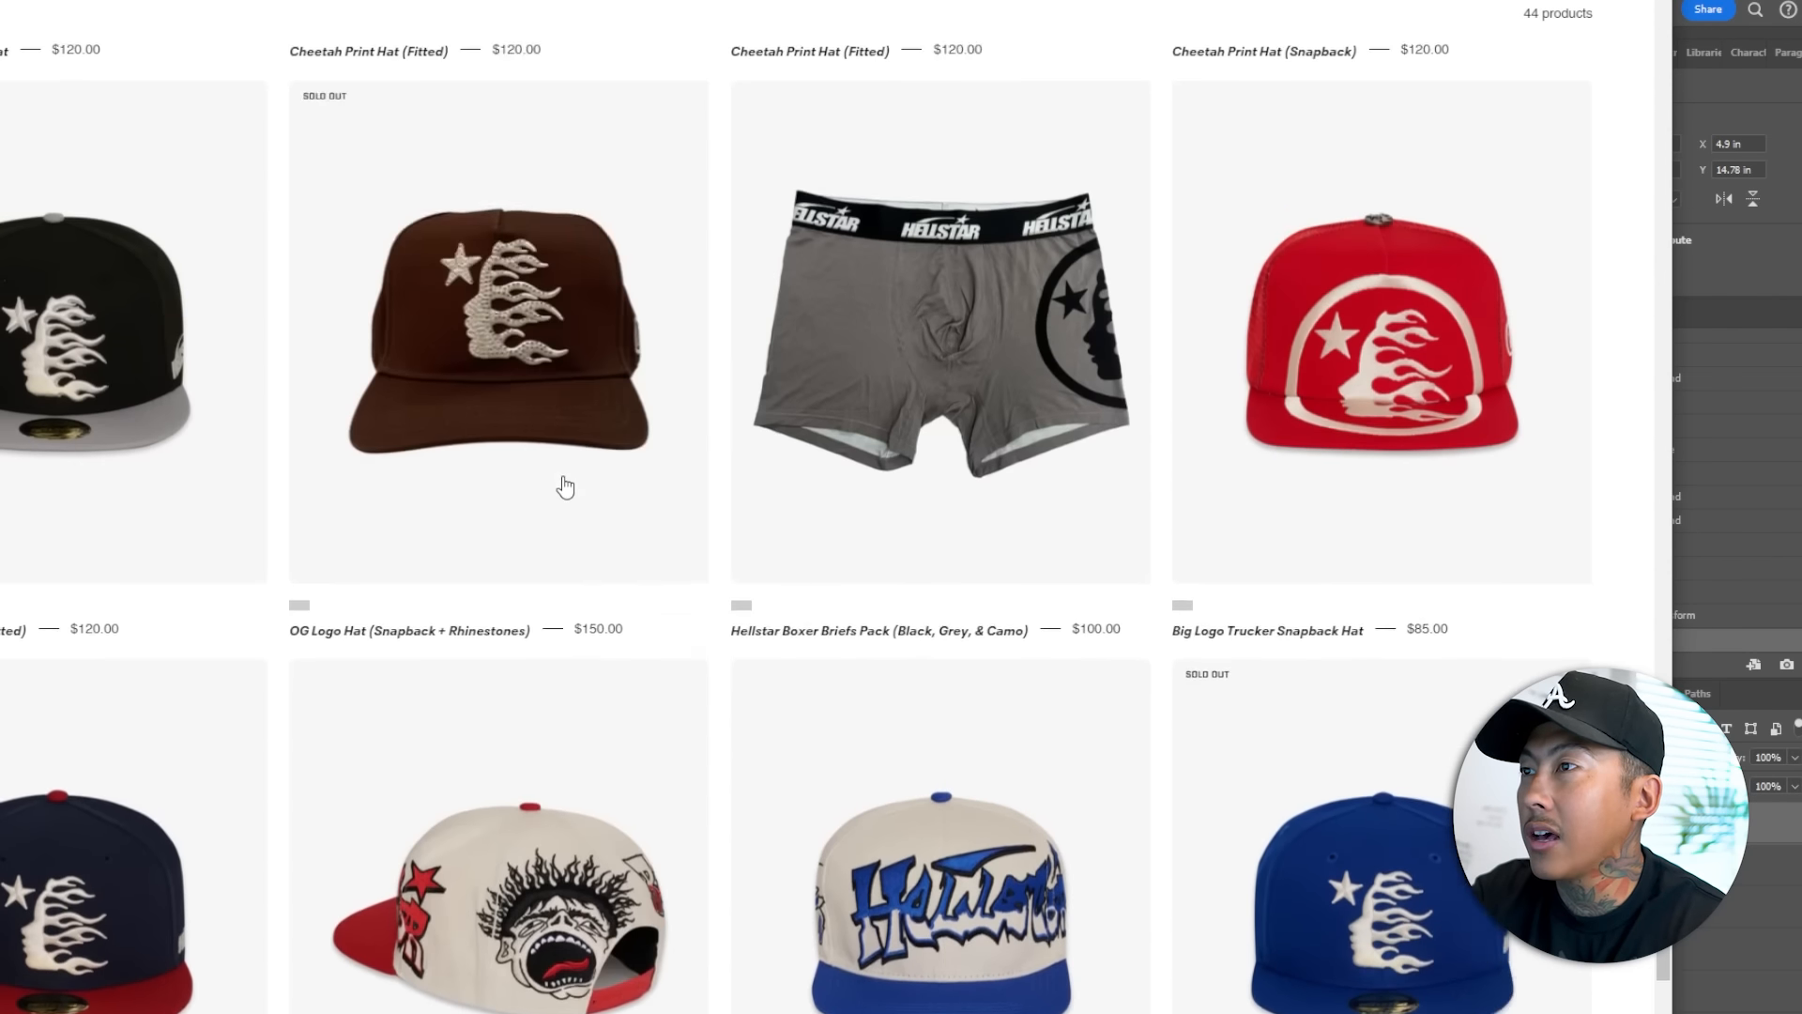
pyautogui.scroll(5, 808, 408)
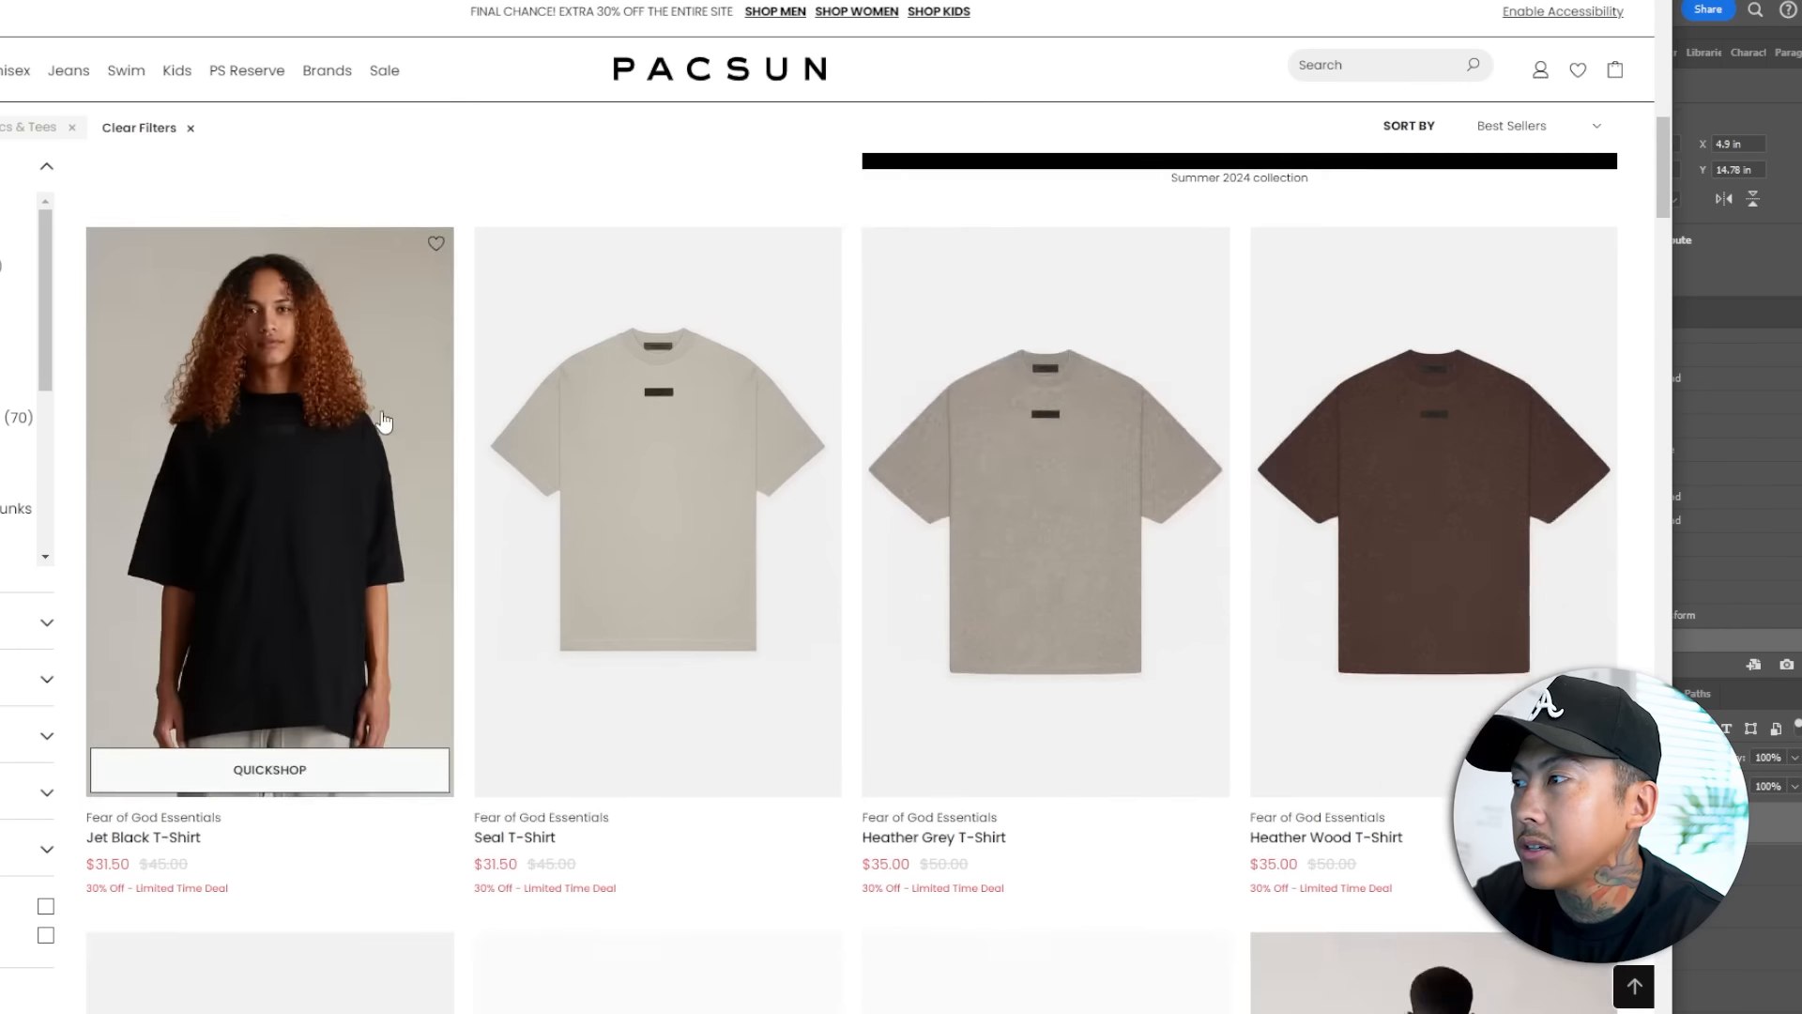
# - Look through PacSun's graphic tees again, comparing the Rodman, Corona, UFC and Keith Haring designs
pyautogui.scroll(-5, 556, 515)
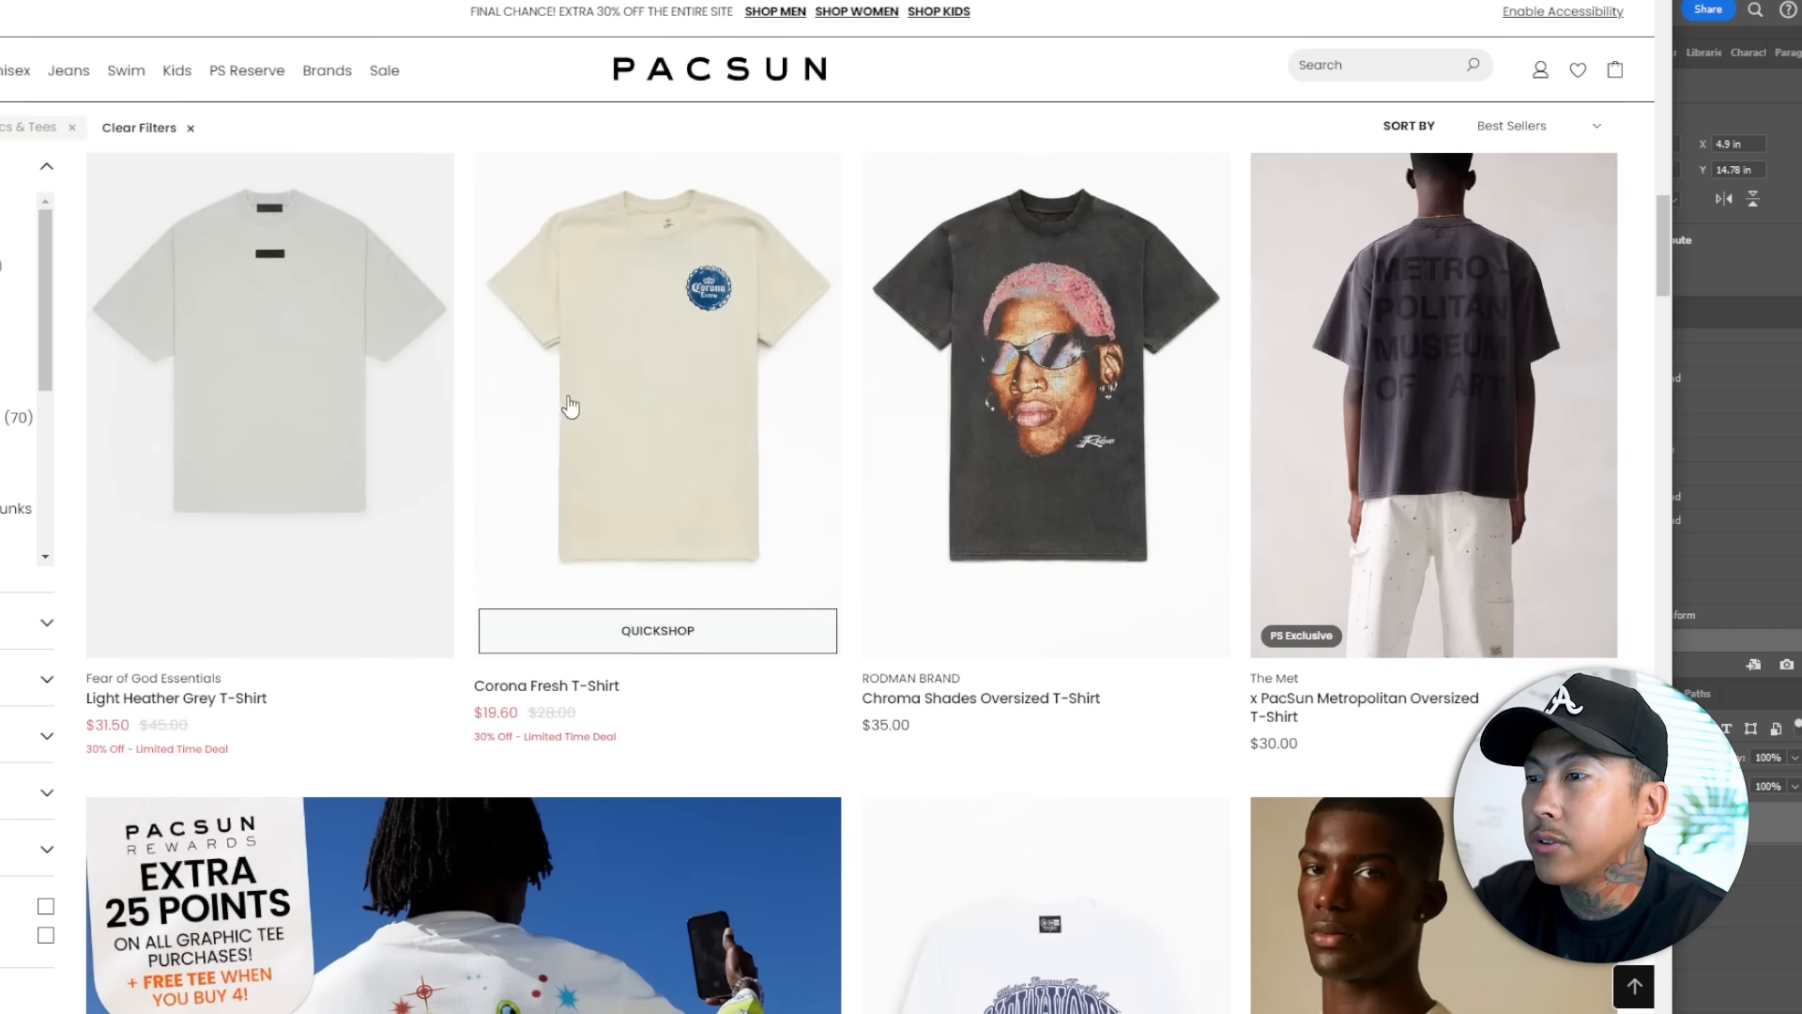
pyautogui.scroll(-10, 651, 606)
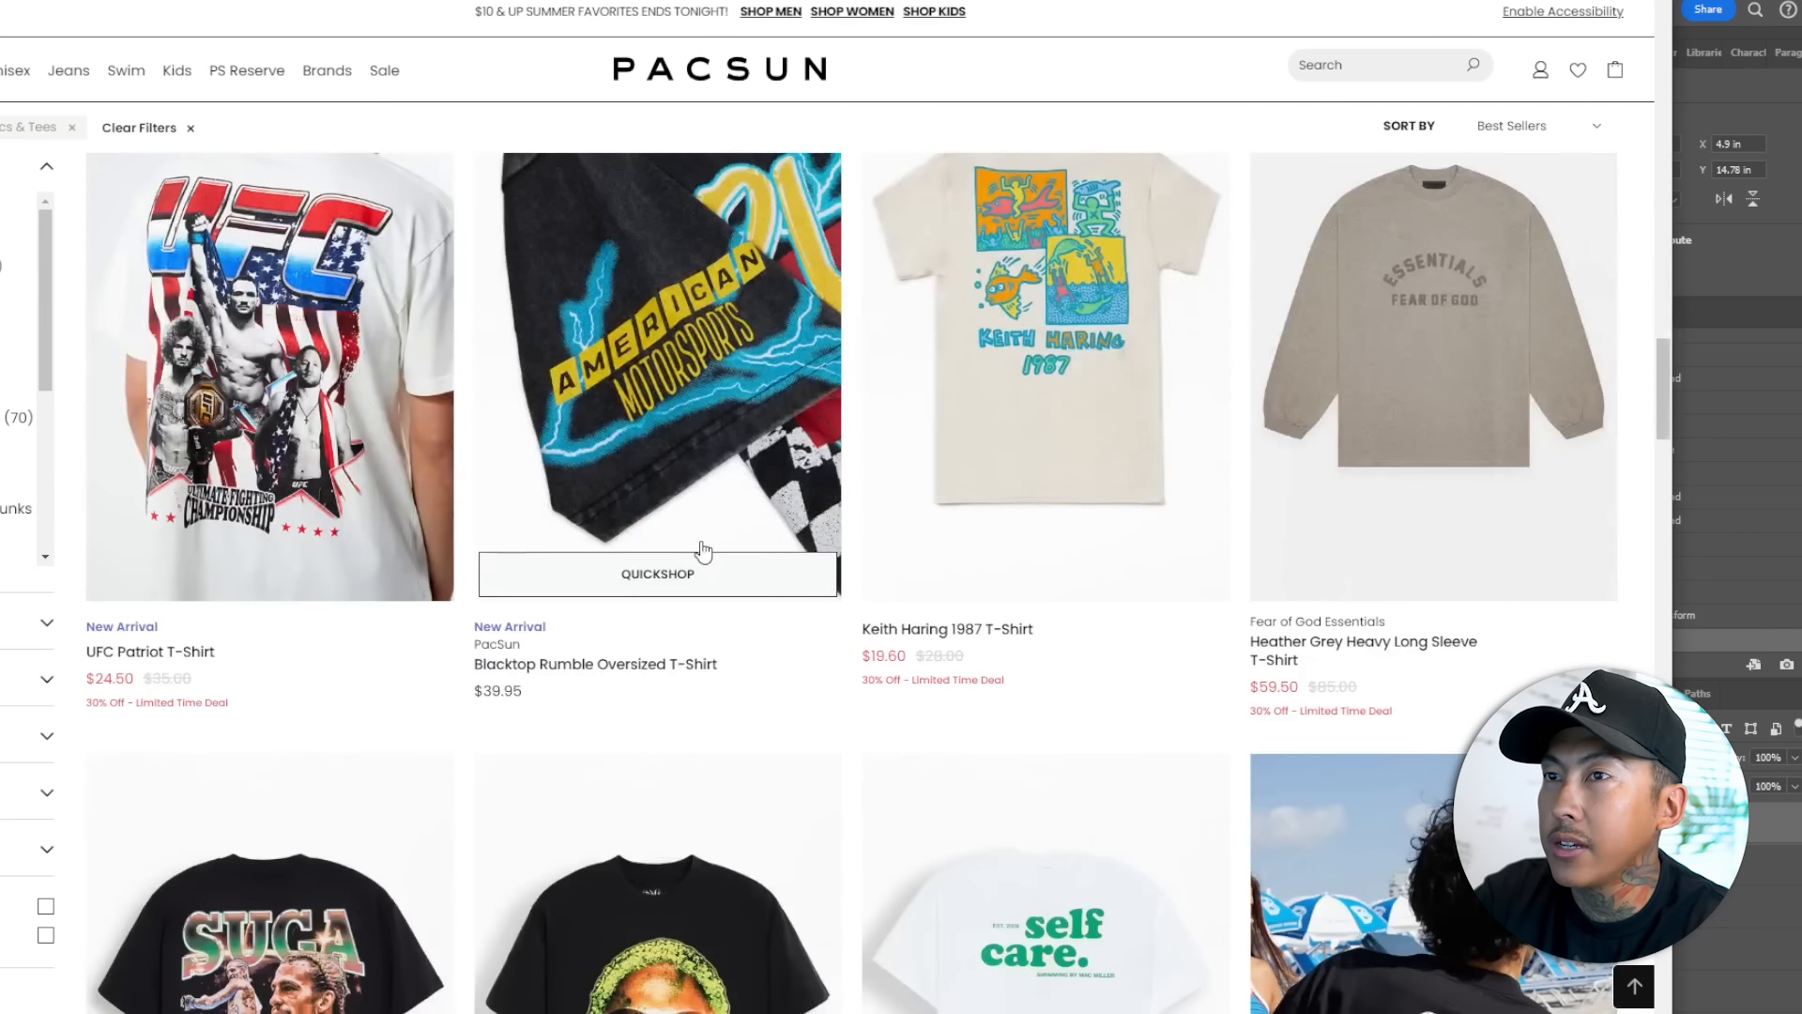
pyautogui.scroll(-5, 997, 692)
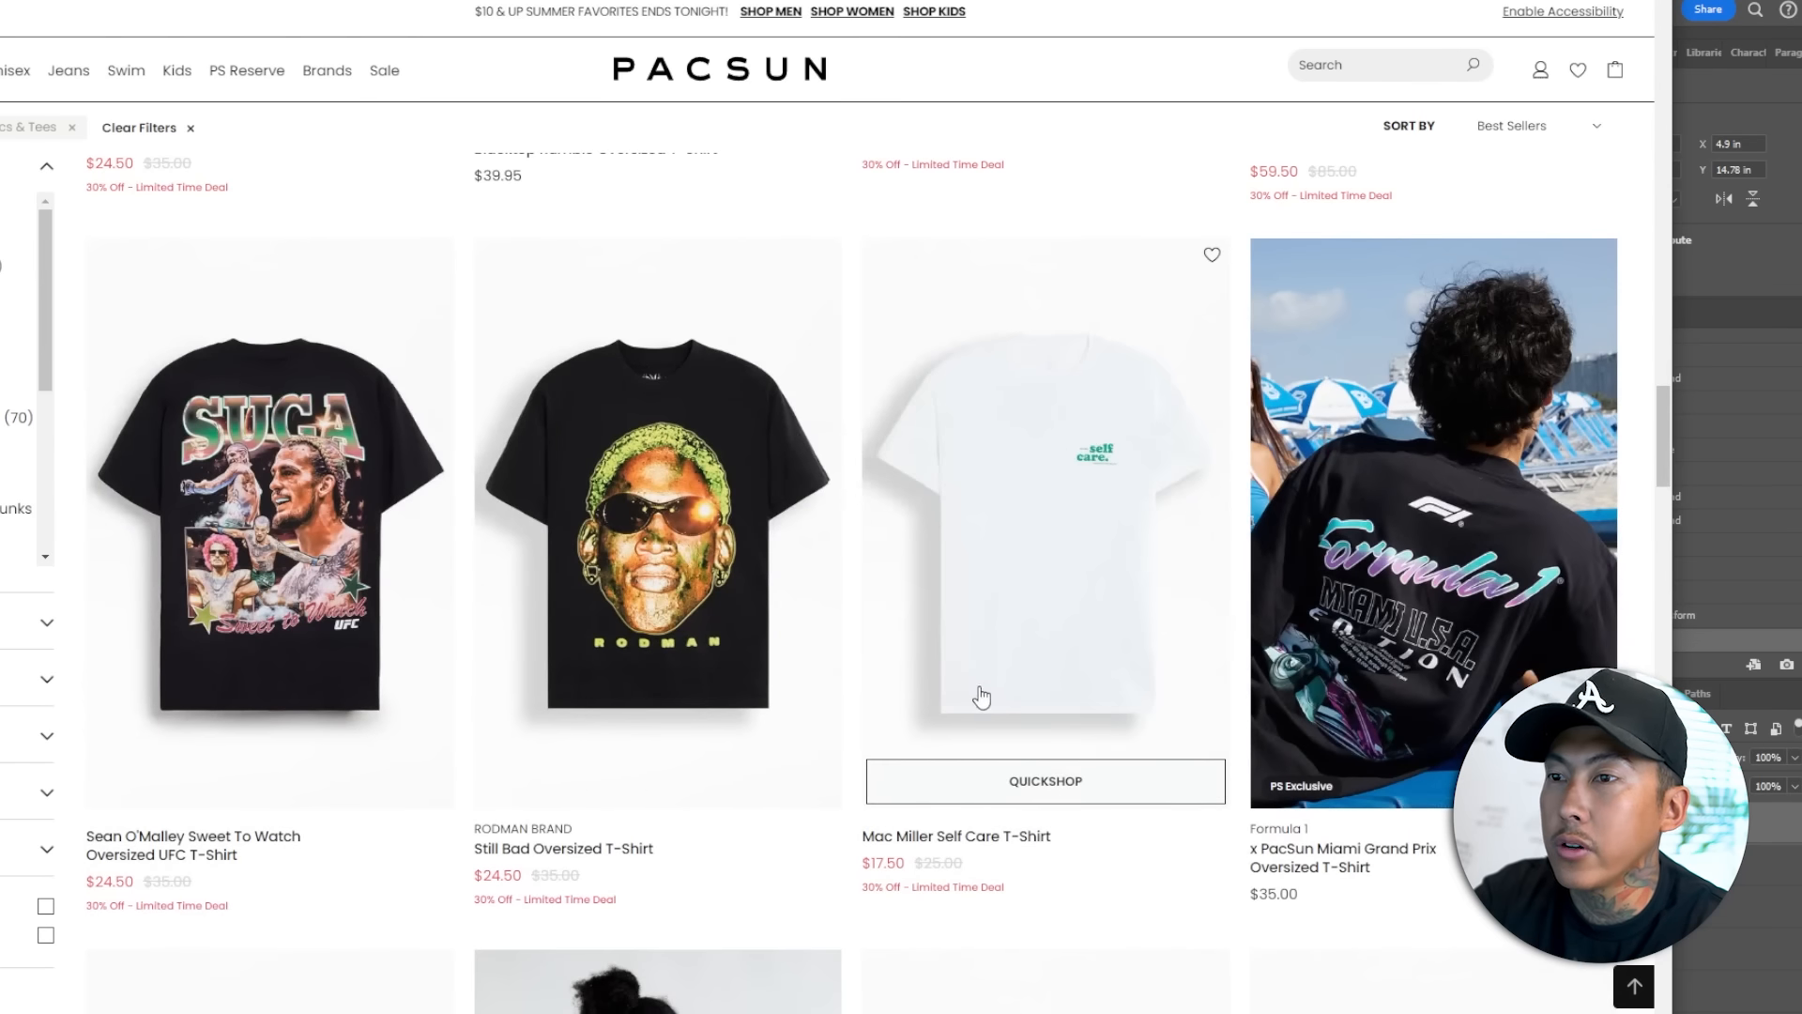
pyautogui.scroll(5, 970, 796)
pyautogui.scroll(-4, 962, 800)
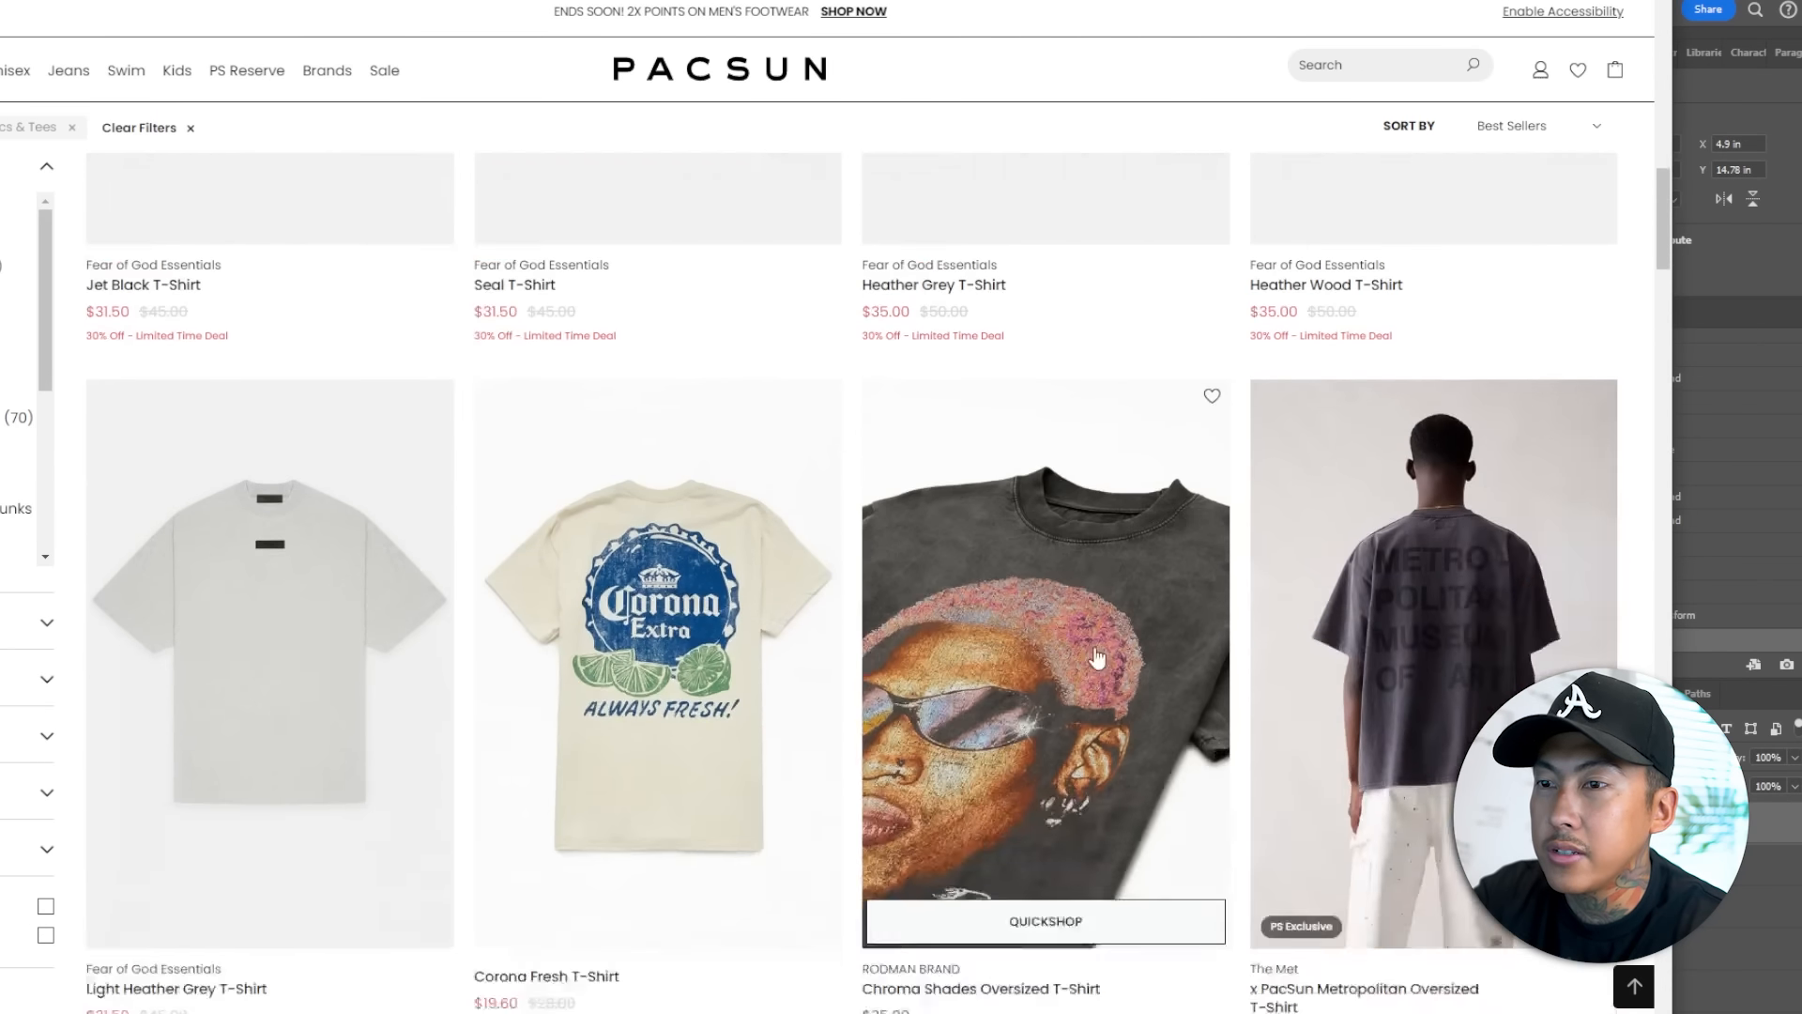
pyautogui.scroll(-10, 1026, 729)
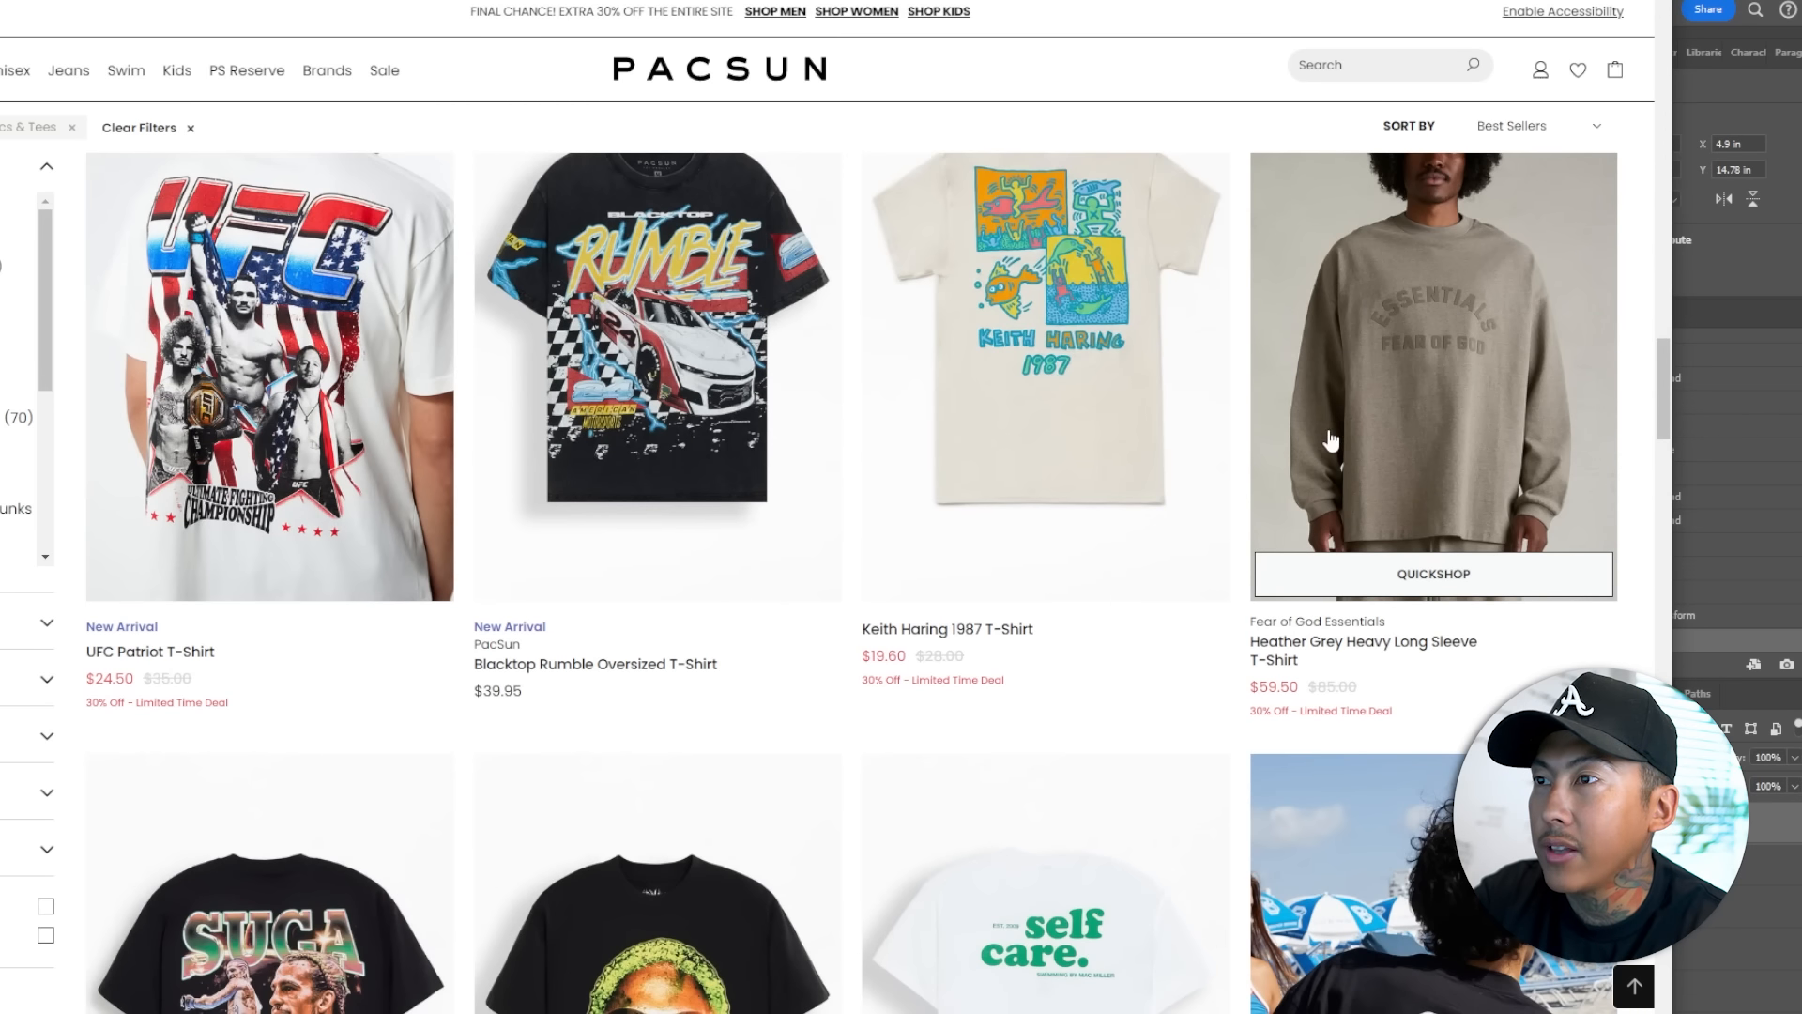
pyautogui.scroll(-7, 891, 582)
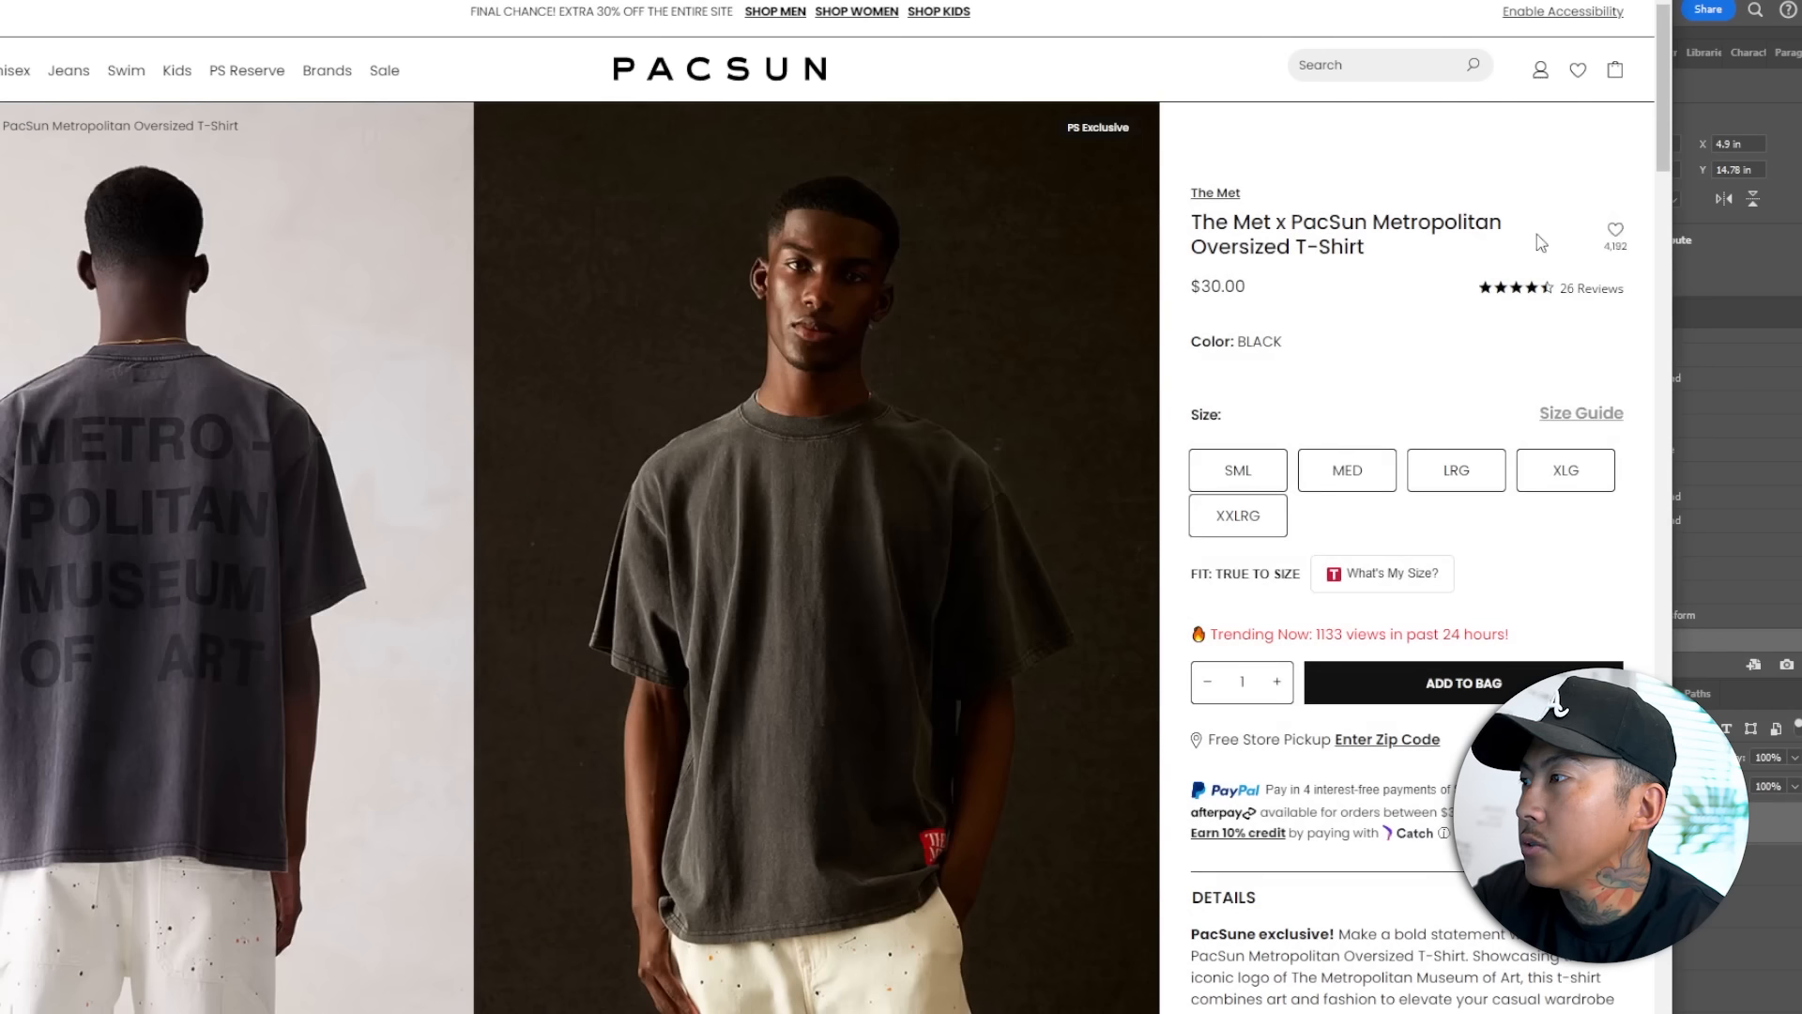
# - Examine the tonal back print on The Met x PacSun Metropolitan Oversized T-Shirt page, and return to Photoshop
pyautogui.scroll(-2, 105, 508)
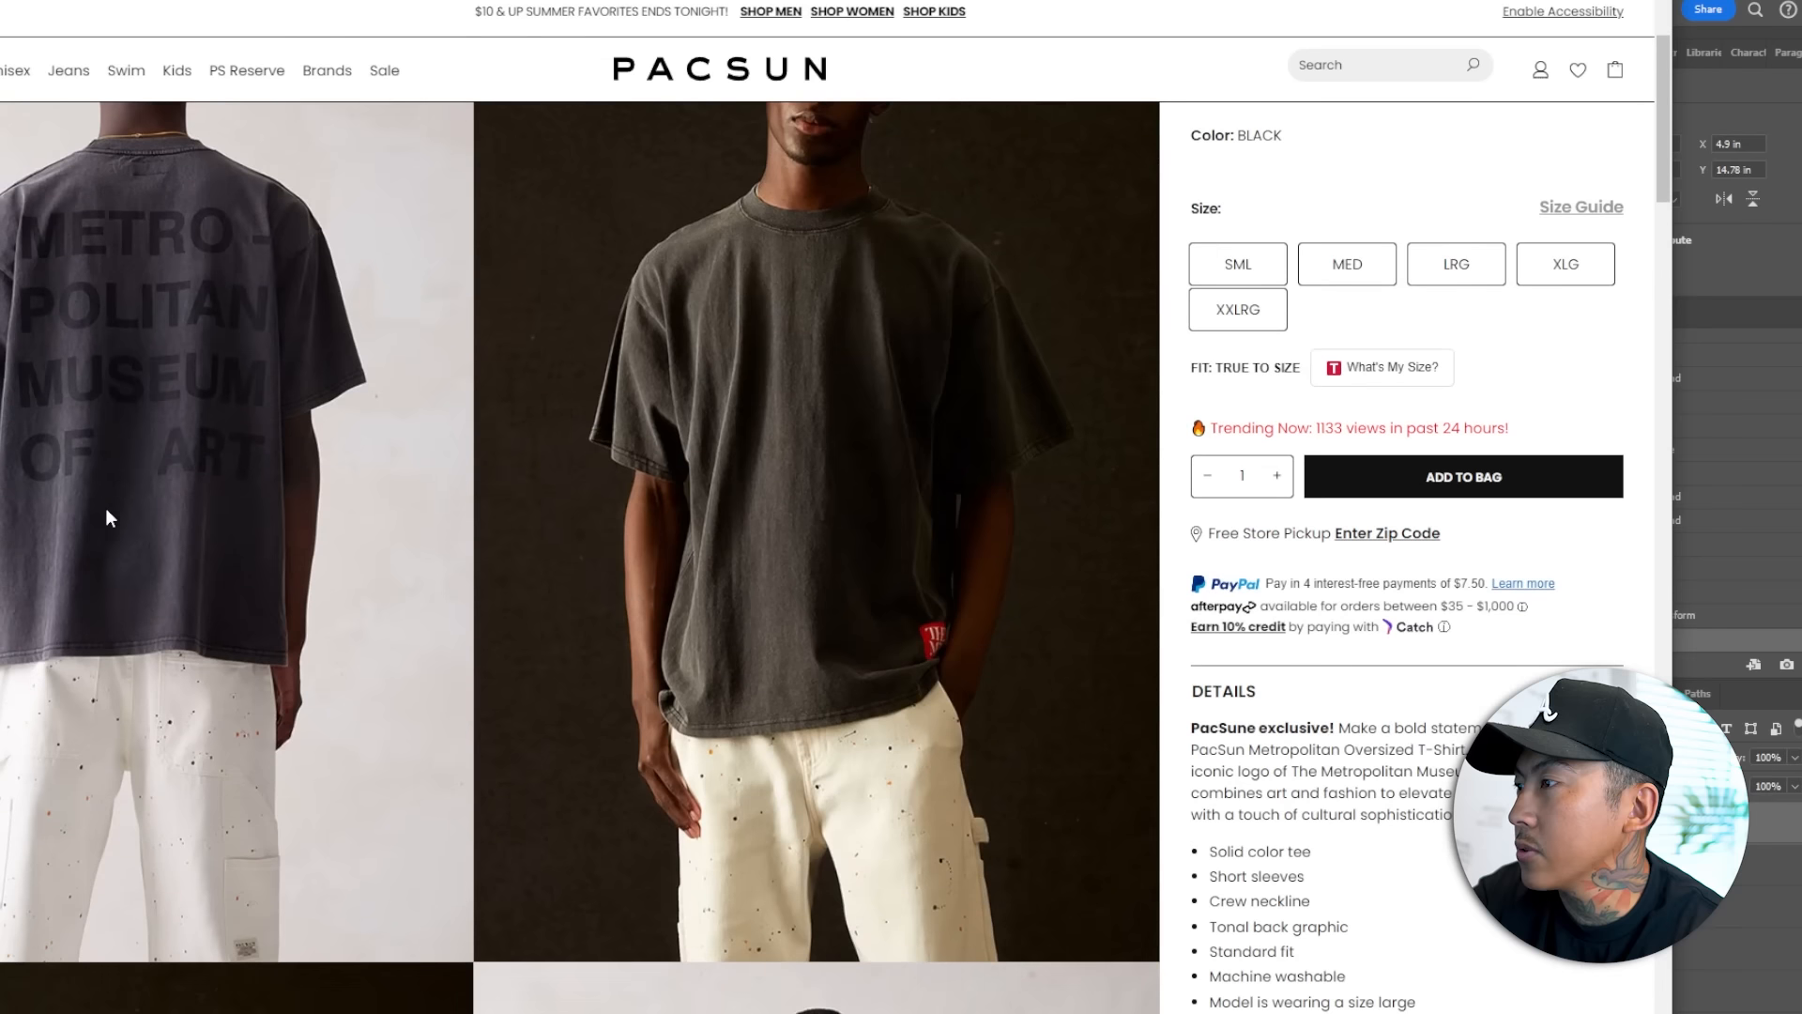
pyautogui.scroll(1, 121, 463)
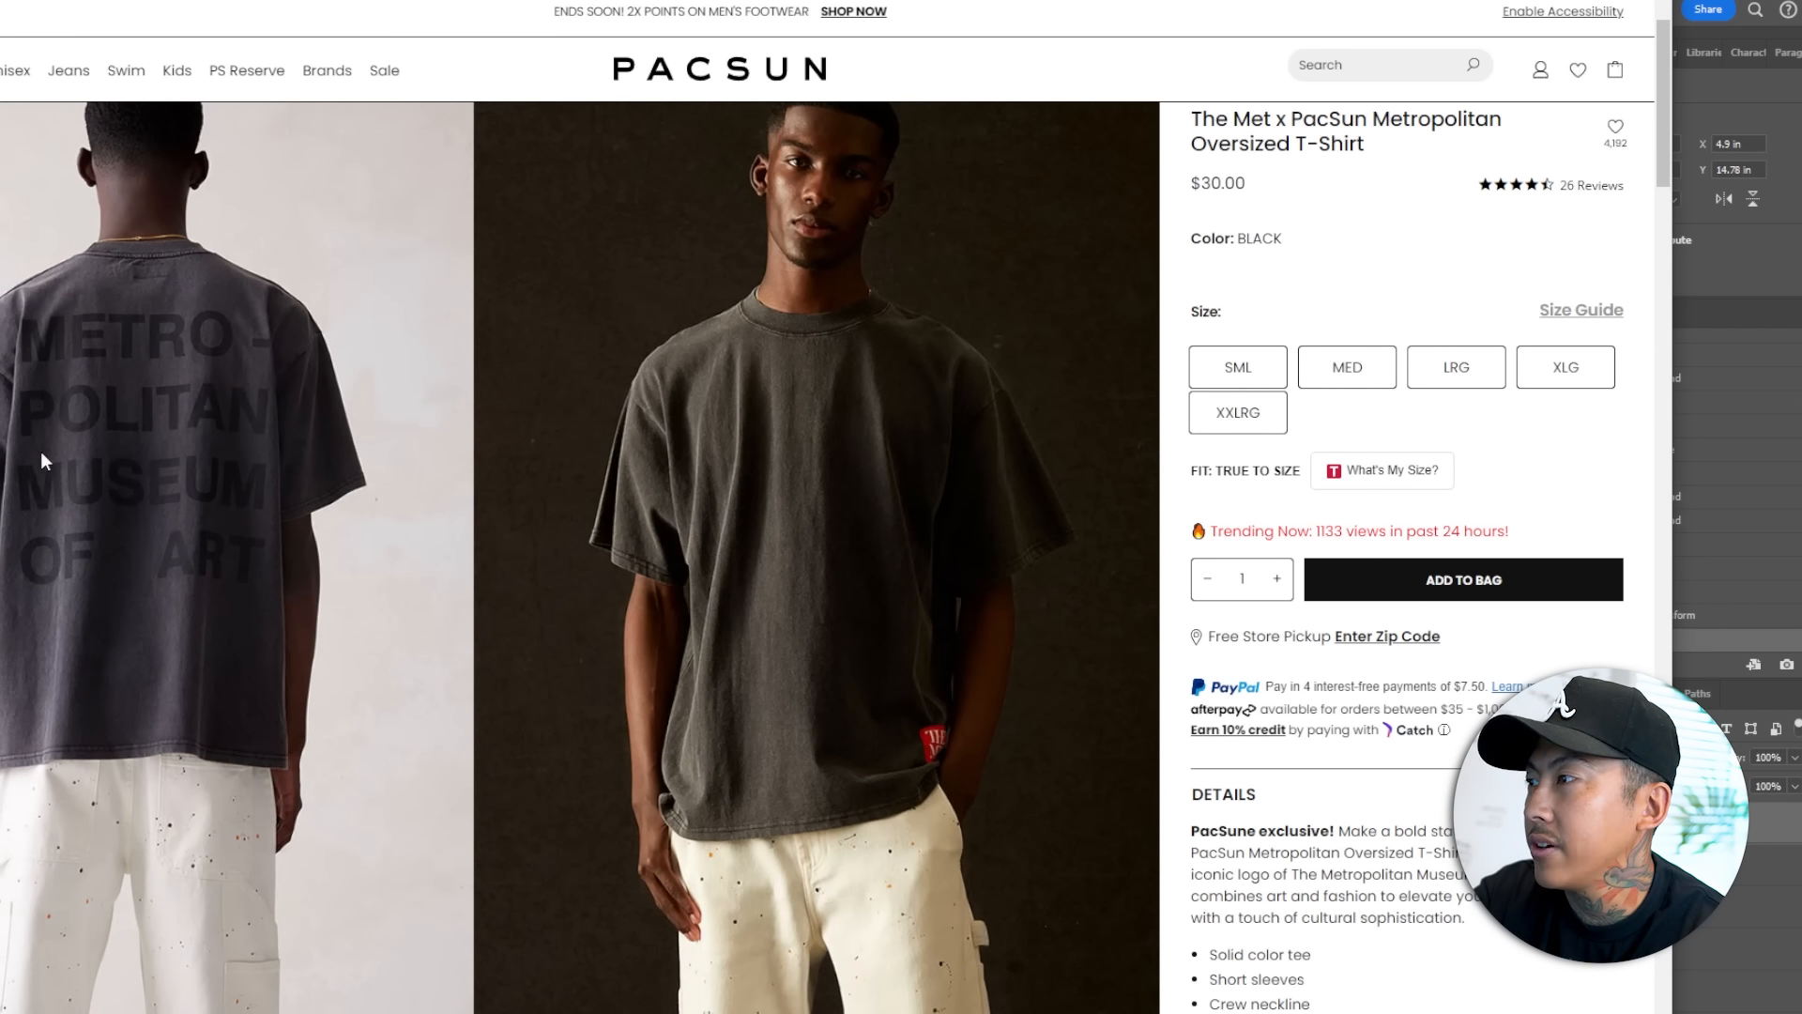
pyautogui.click(1797, 512)
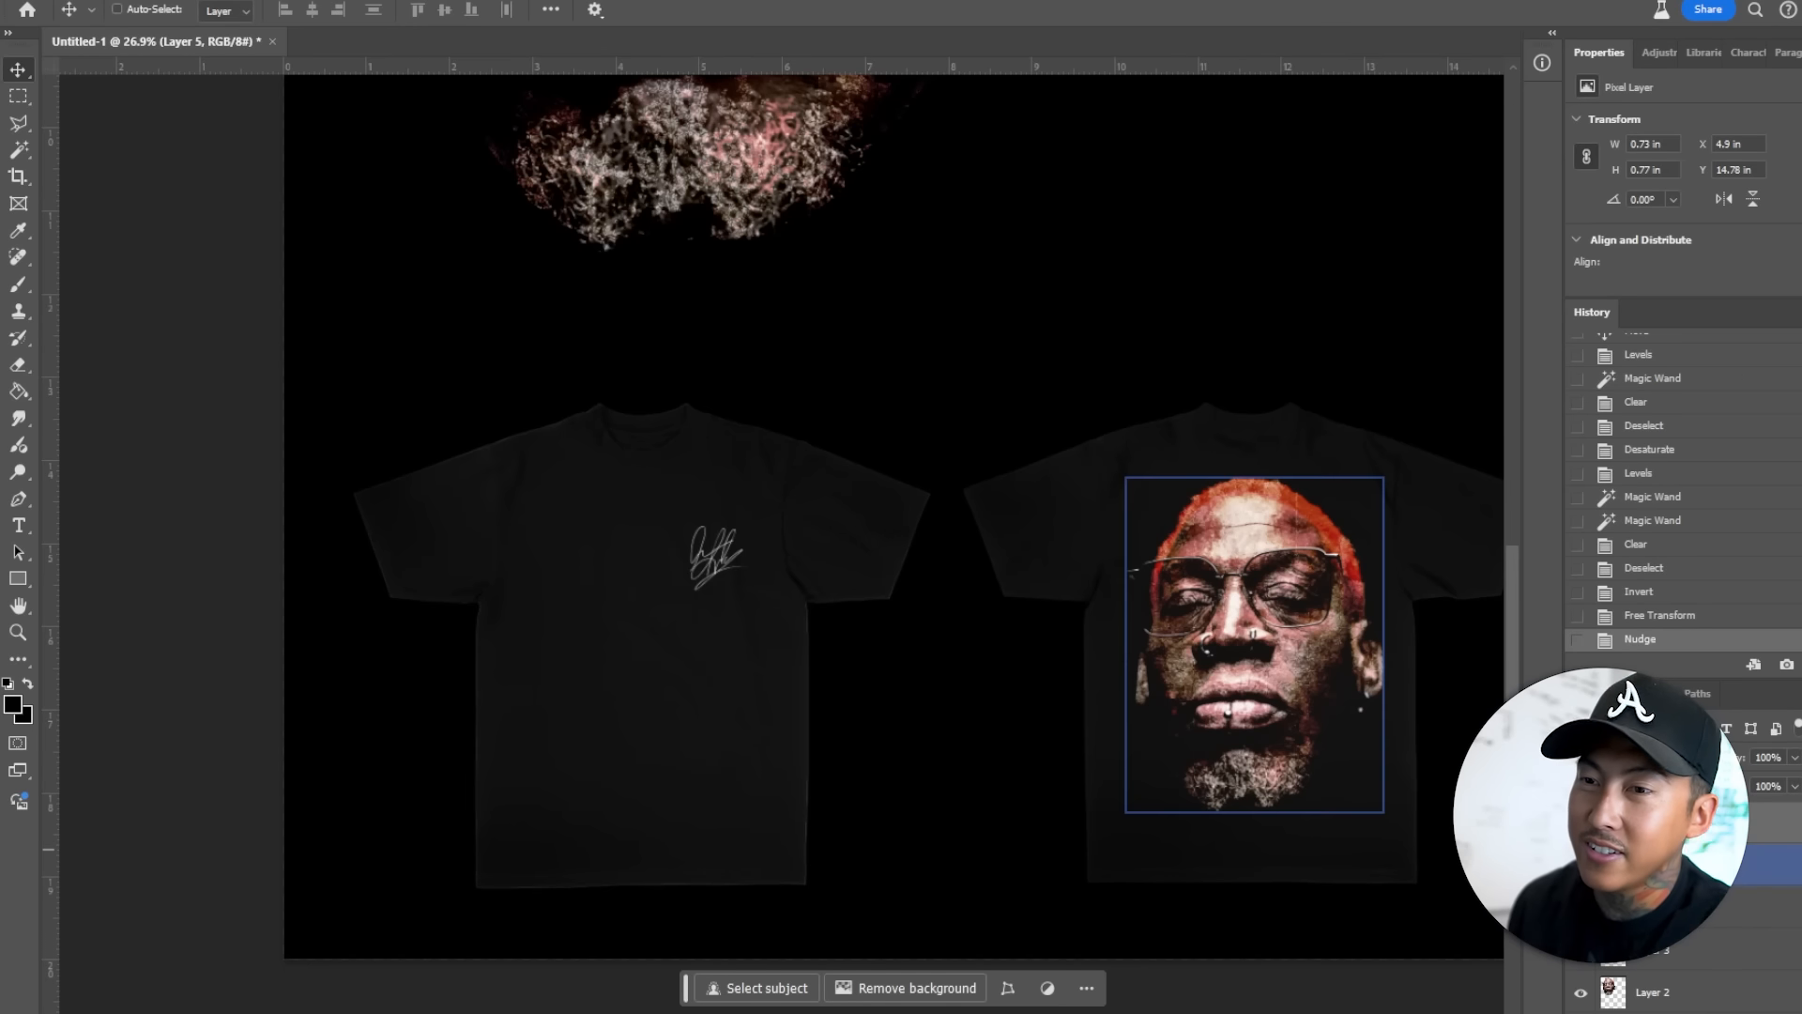
# - Hide the chest signature and the face graphic, and select the shirt mockup layer
pyautogui.click(1581, 822)
pyautogui.click(1580, 863)
pyautogui.click(1652, 907)
# - Add white centered Gotham Ultra text "AFTRHRS YOUR DARKEST HOURS MAKE YOUR BRIGHTEST DAYS" on the back shirt at 39 pt with 48 pt leading
pyautogui.press('t')
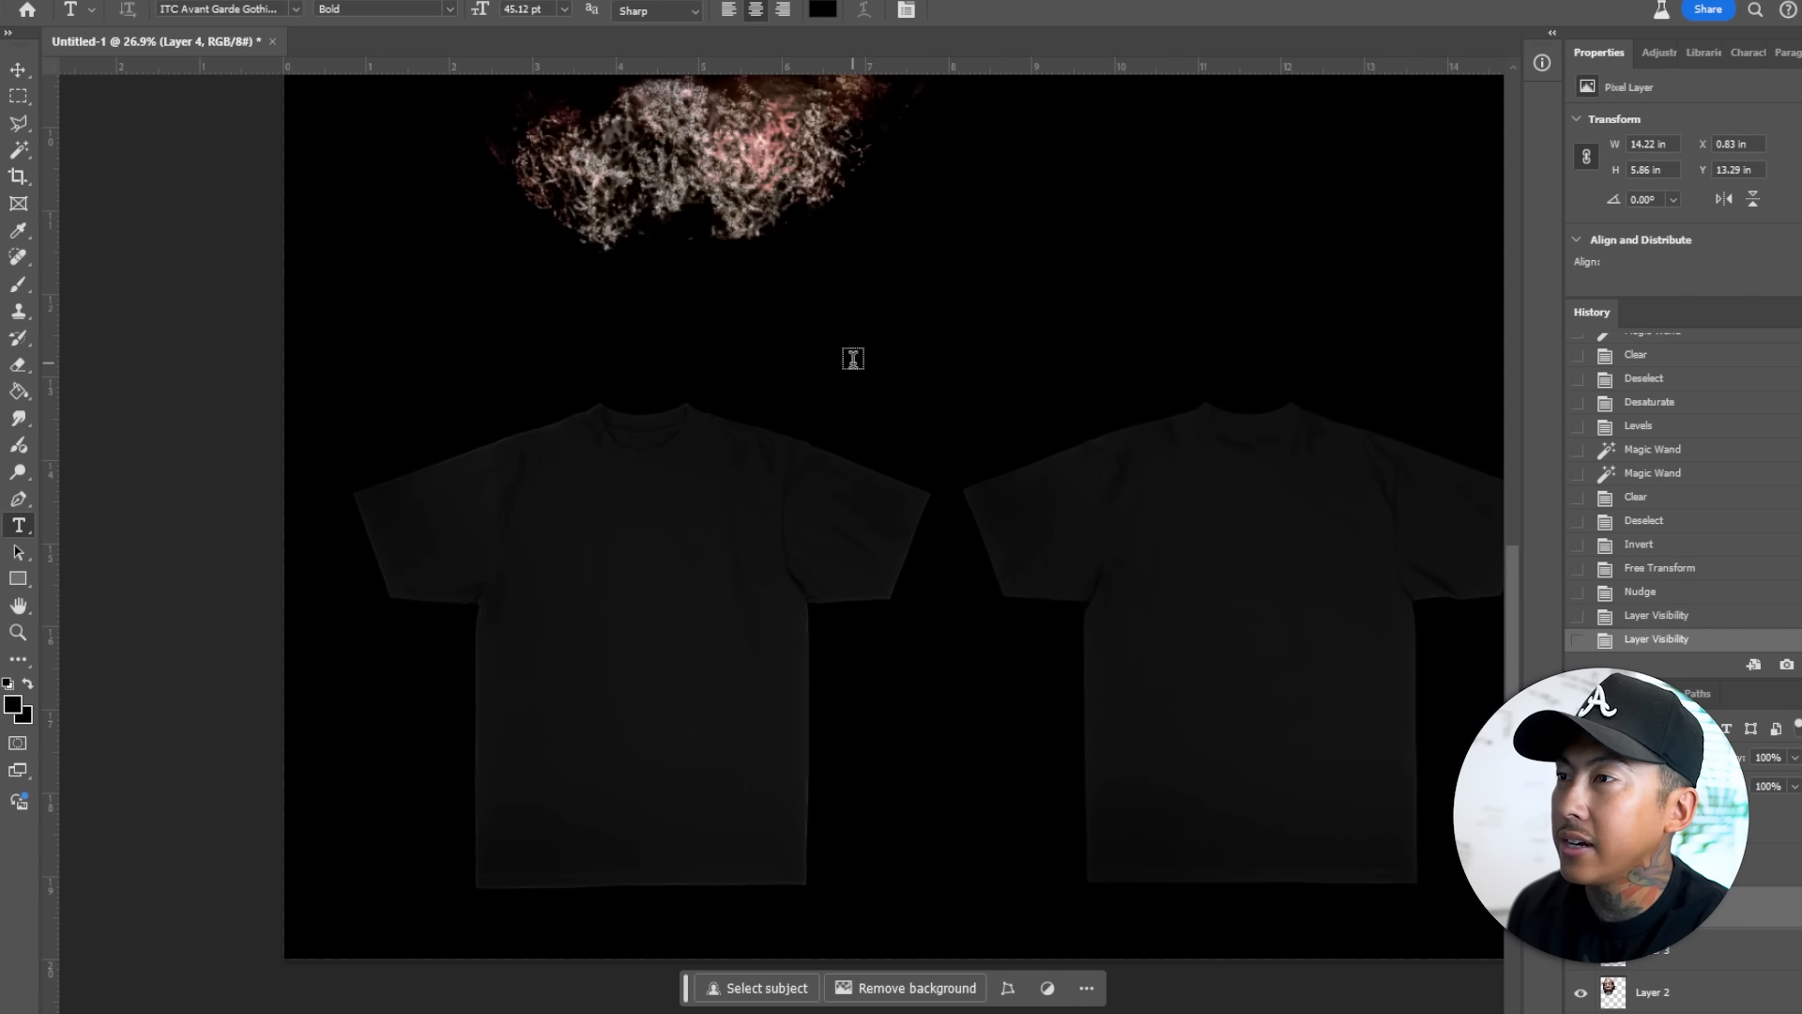
pyautogui.click(853, 359)
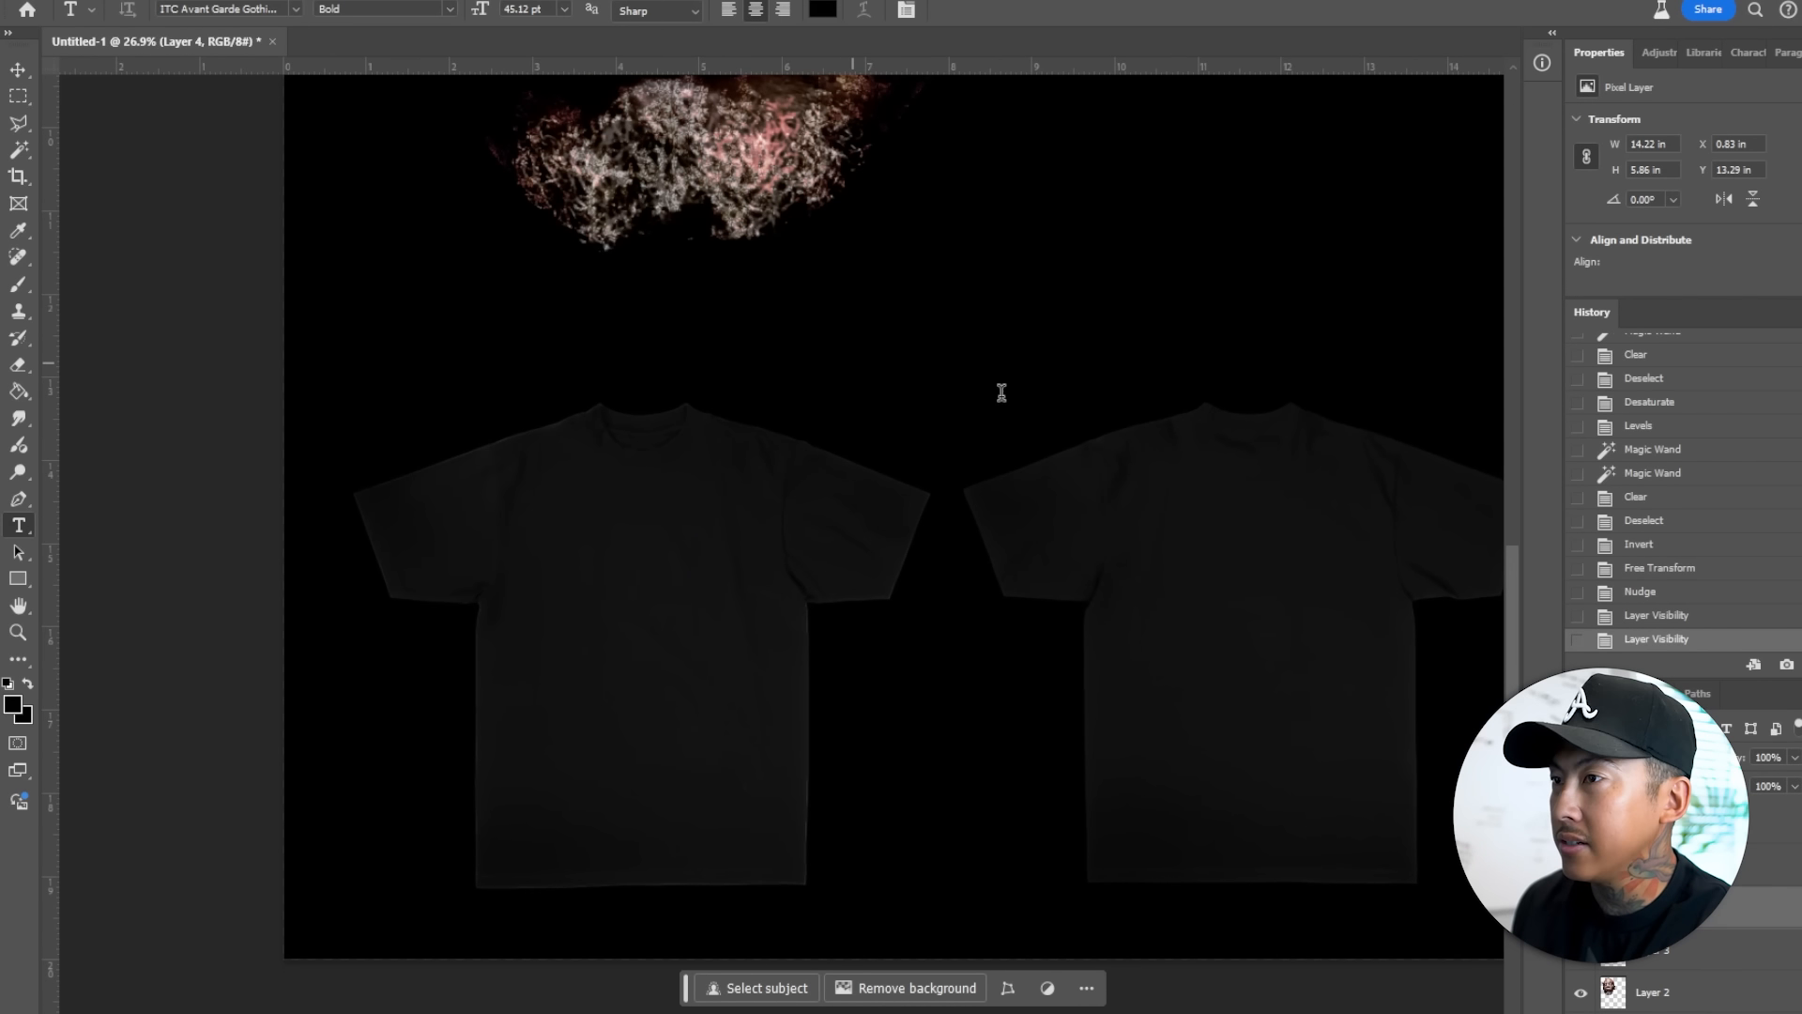
pyautogui.click(31, 686)
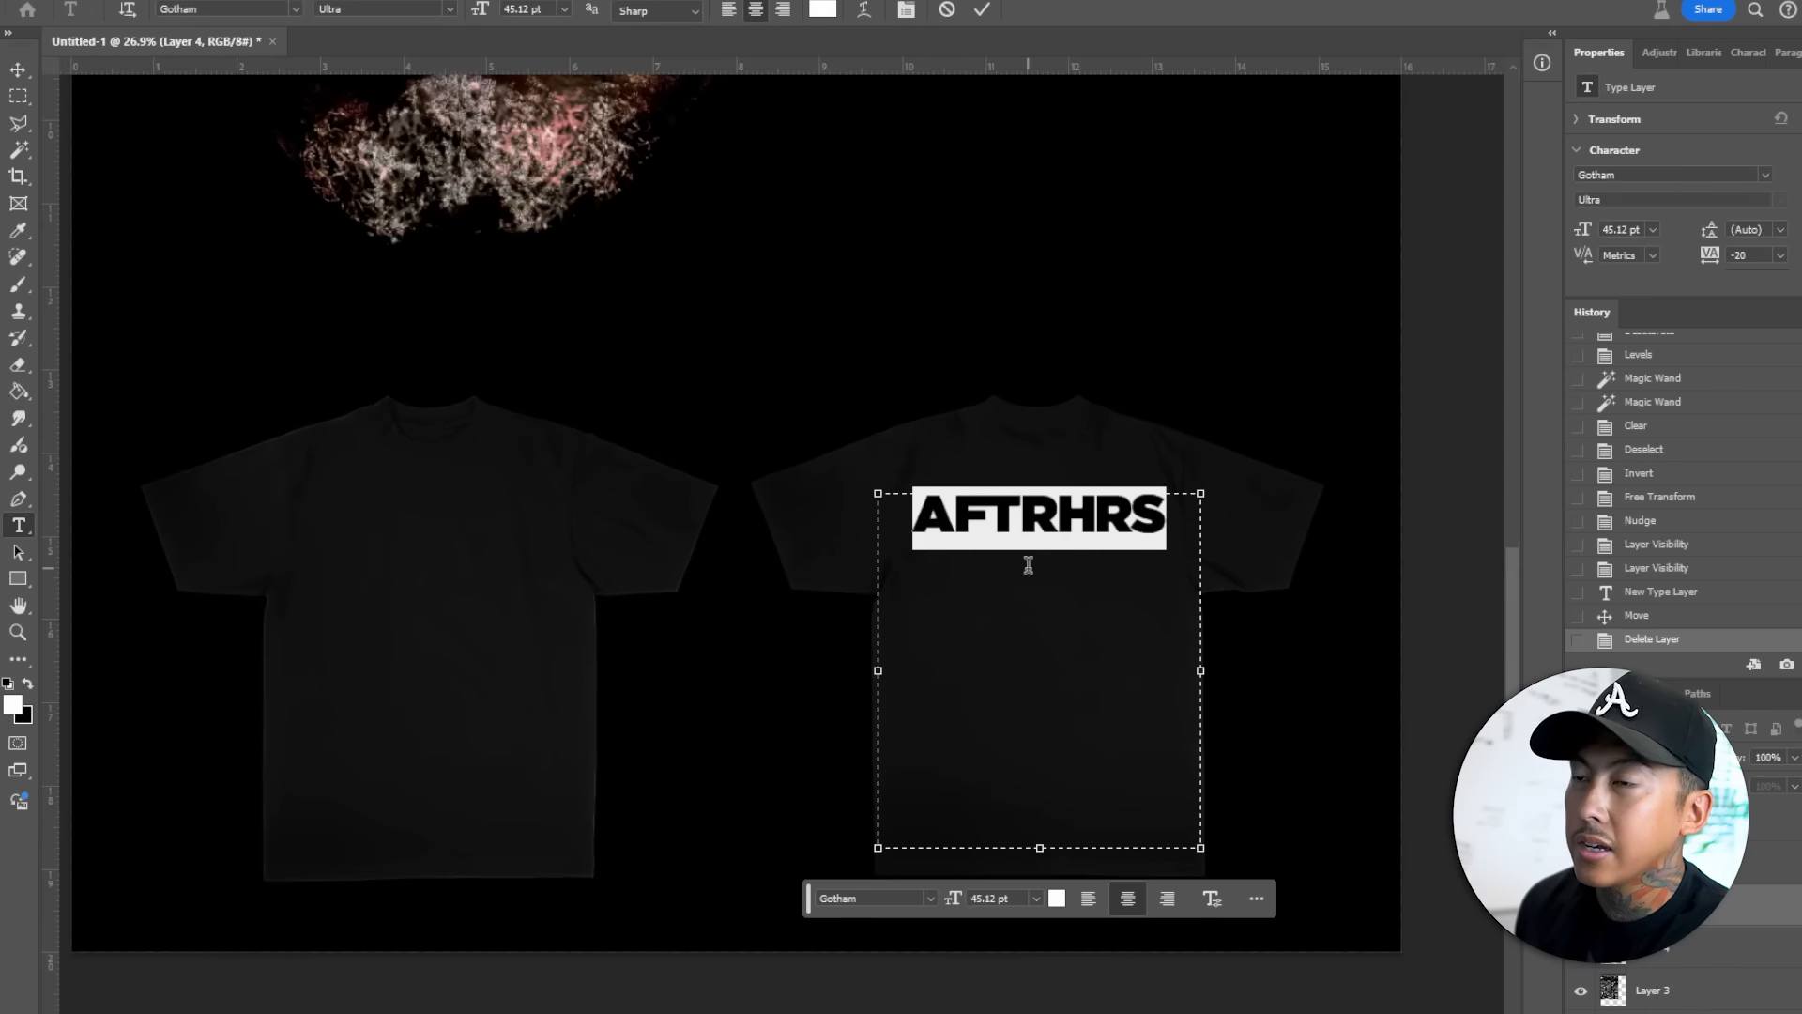
pyautogui.click(1029, 564)
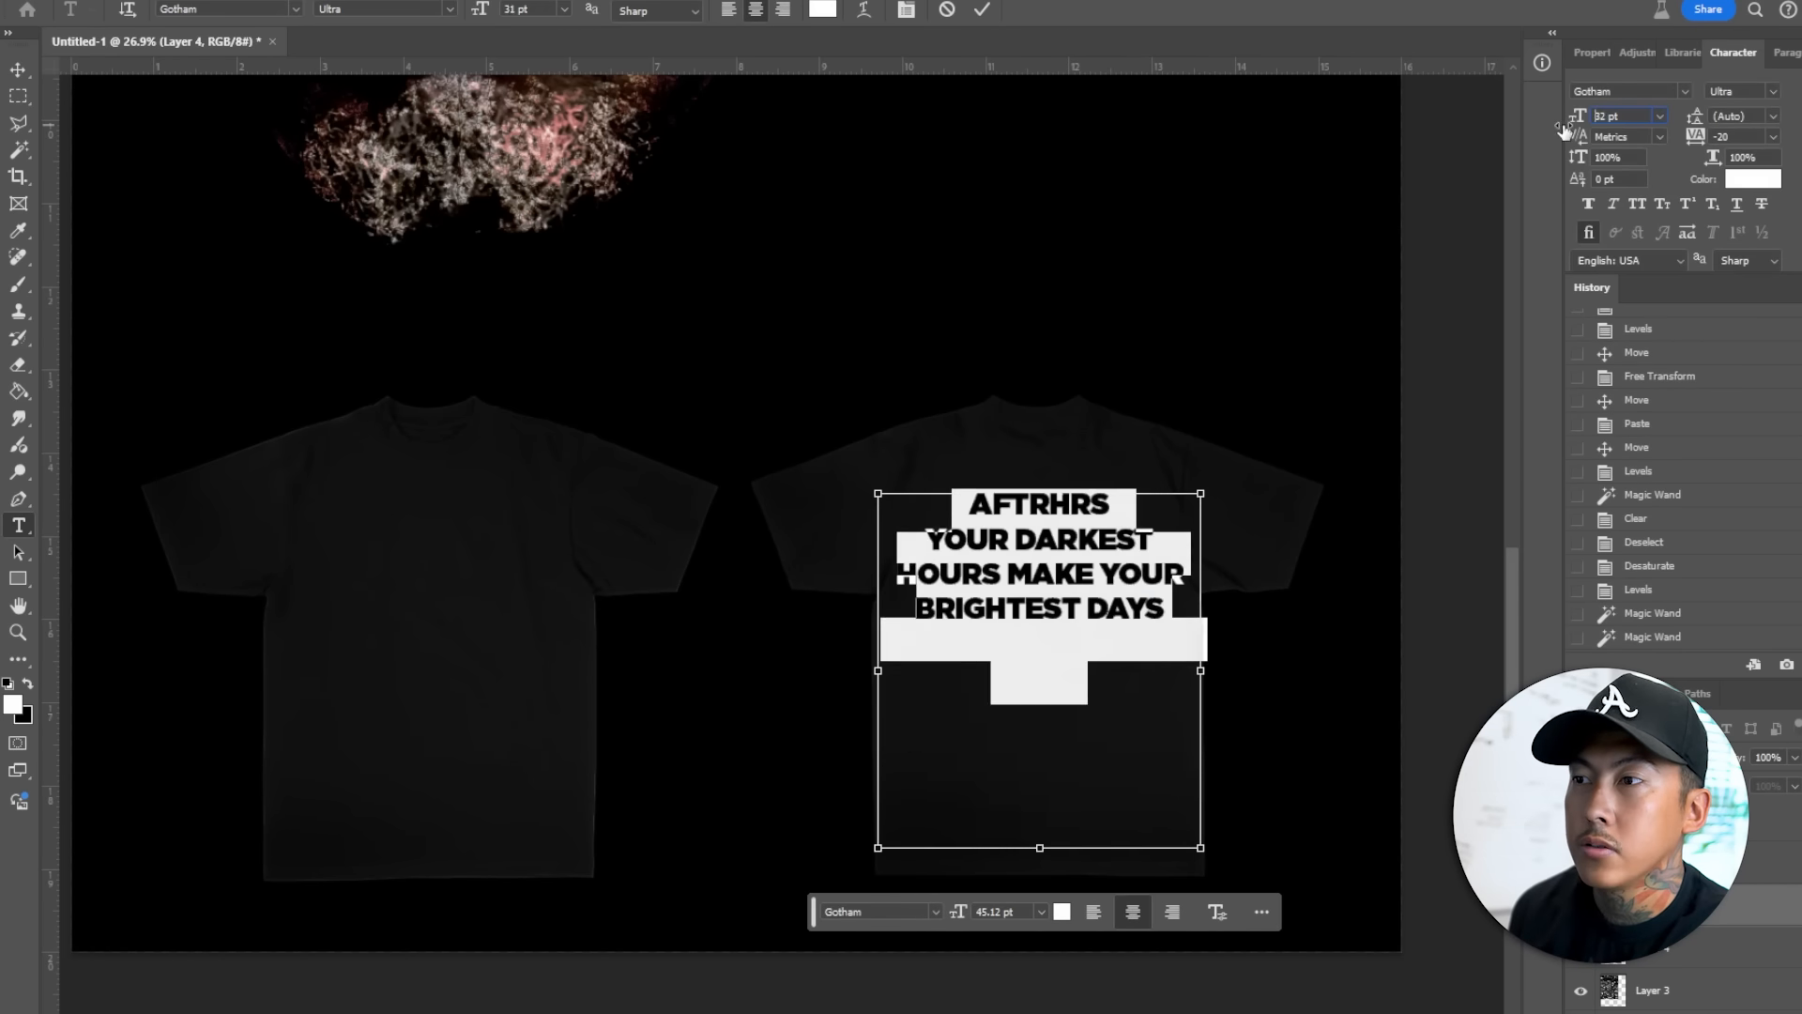
pyautogui.moveTo(1565, 135); pyautogui.dragTo(1569, 135)
pyautogui.press('Escape')
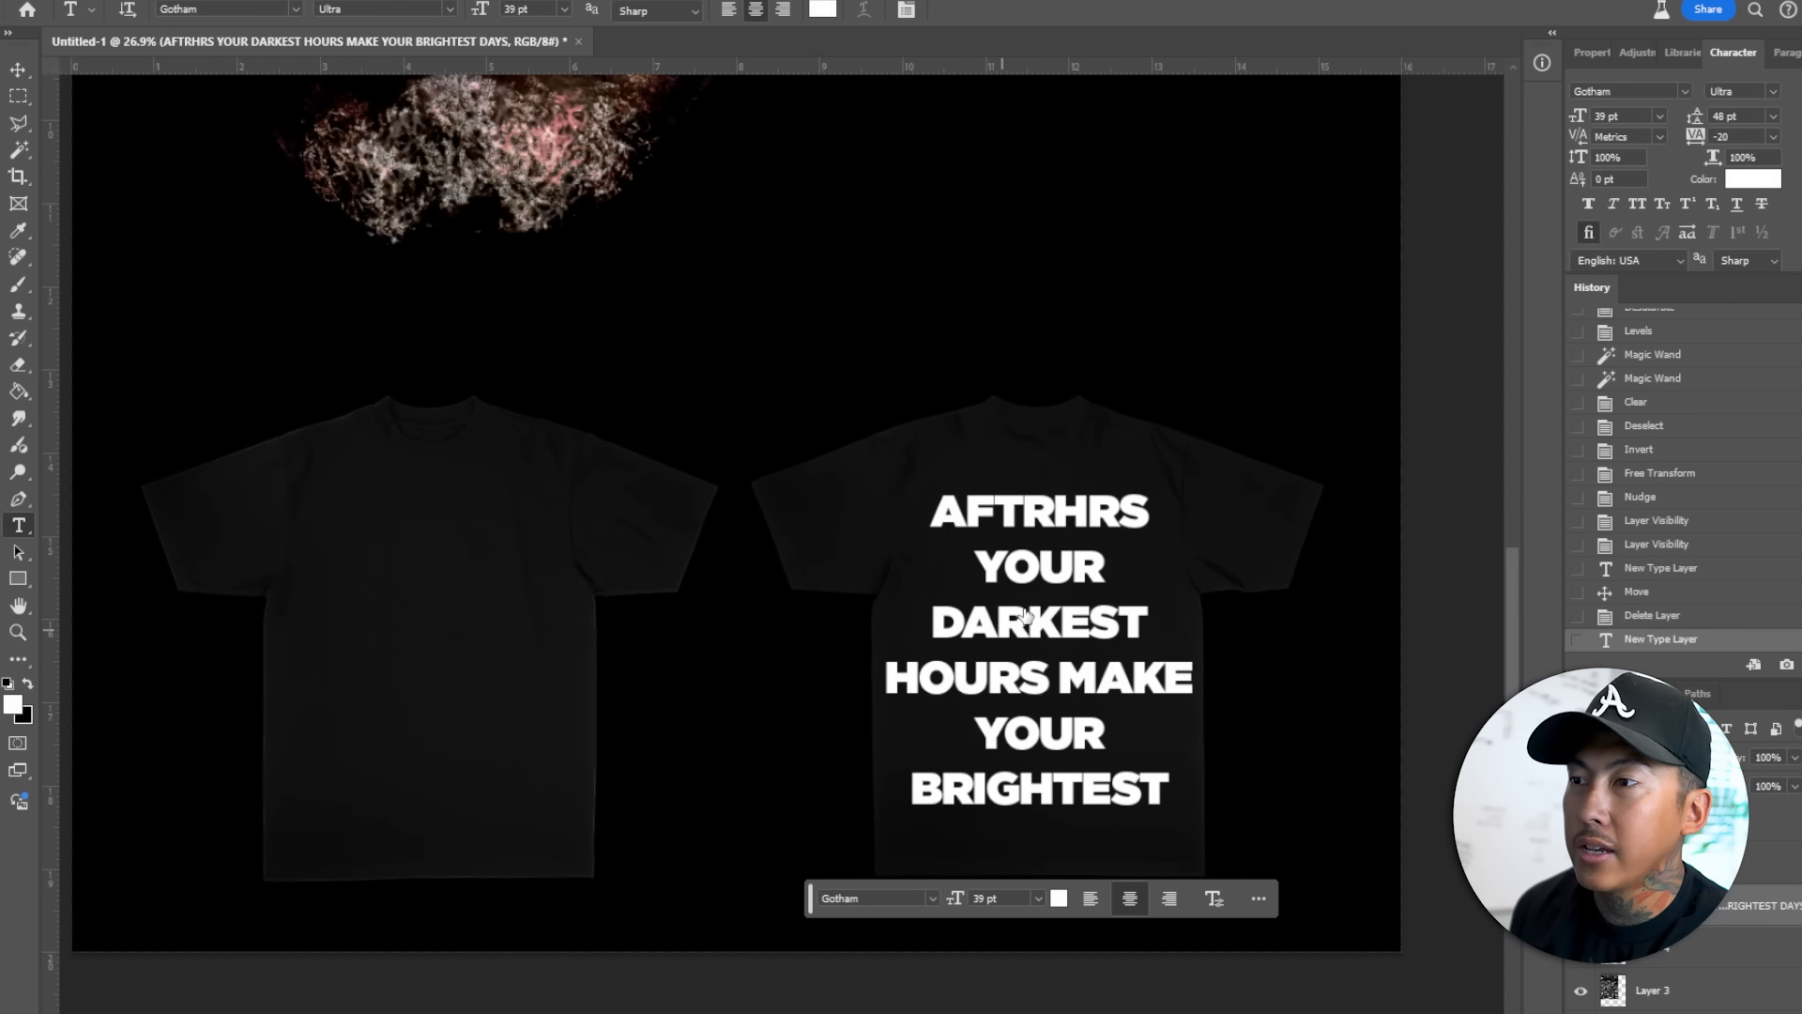
# - Recolor all of the back shirt's text to a near-black tone for a tonal print
pyautogui.click(1026, 615)
pyautogui.hotkey('ctrl', 'a')
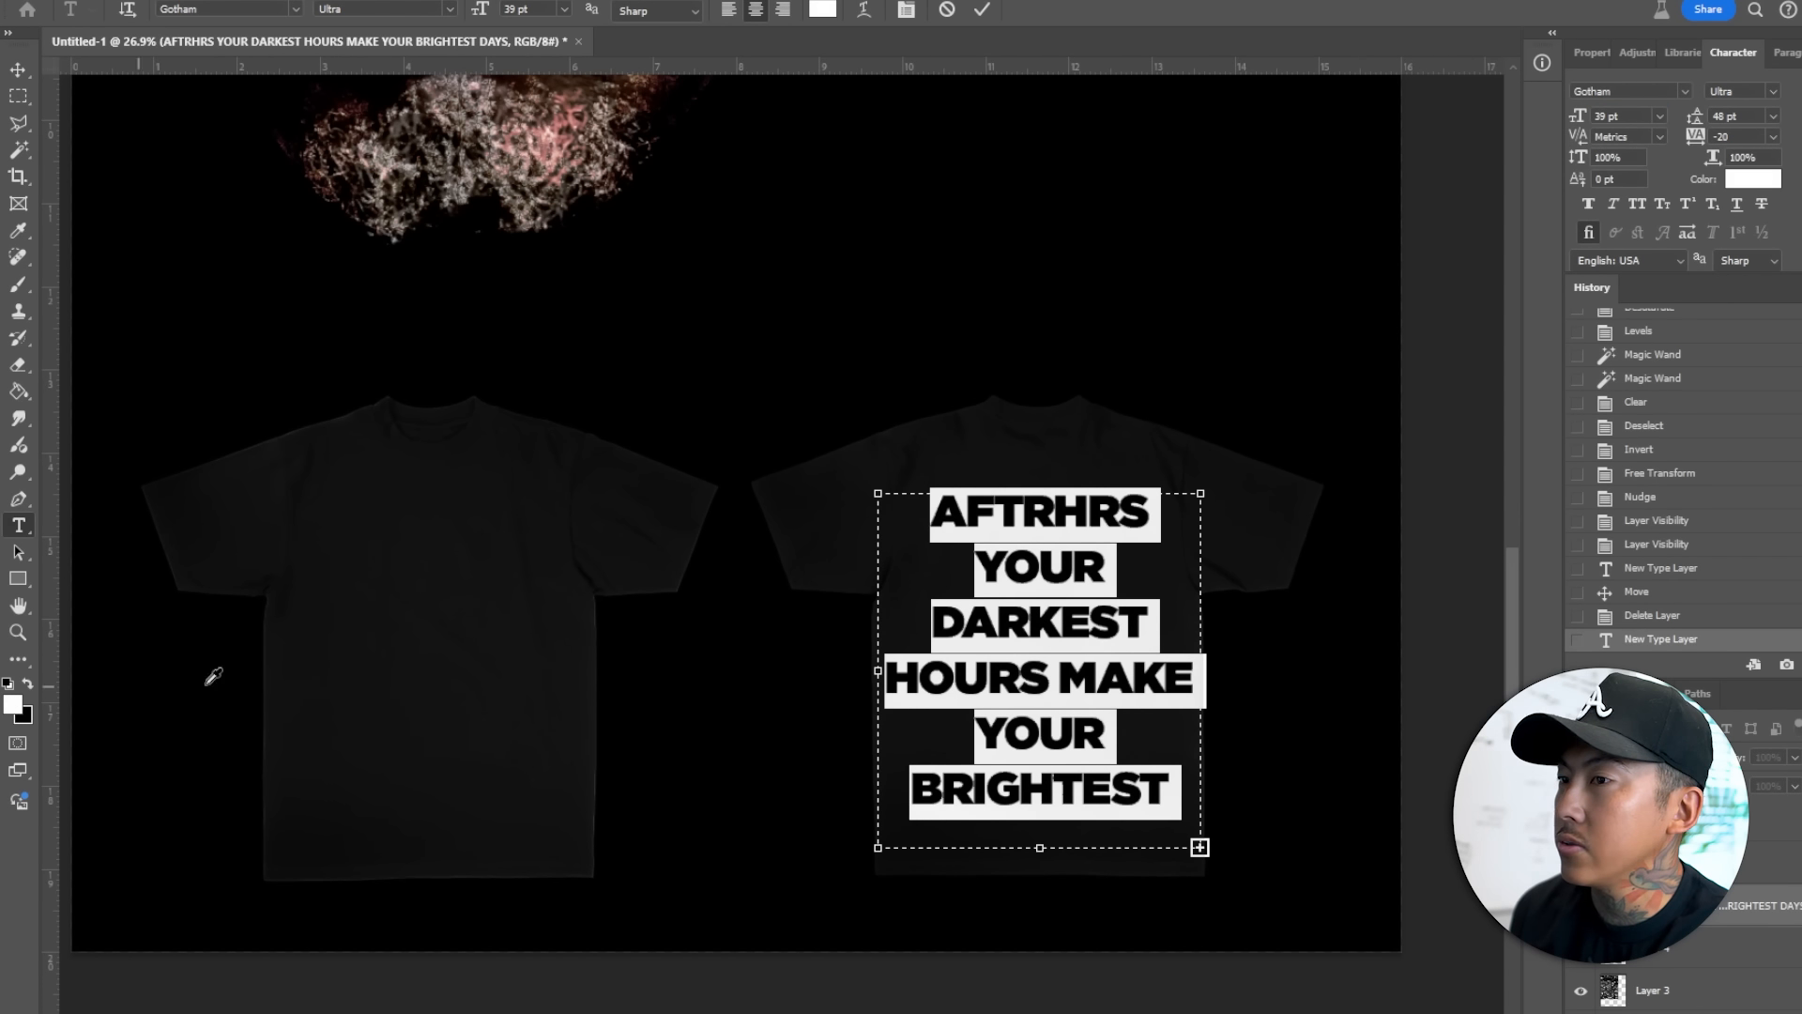
pyautogui.moveTo(0, 460); pyautogui.dragTo(171, 161)
pyautogui.click(504, 199)
pyautogui.hotkey('ctrl', 'Return')
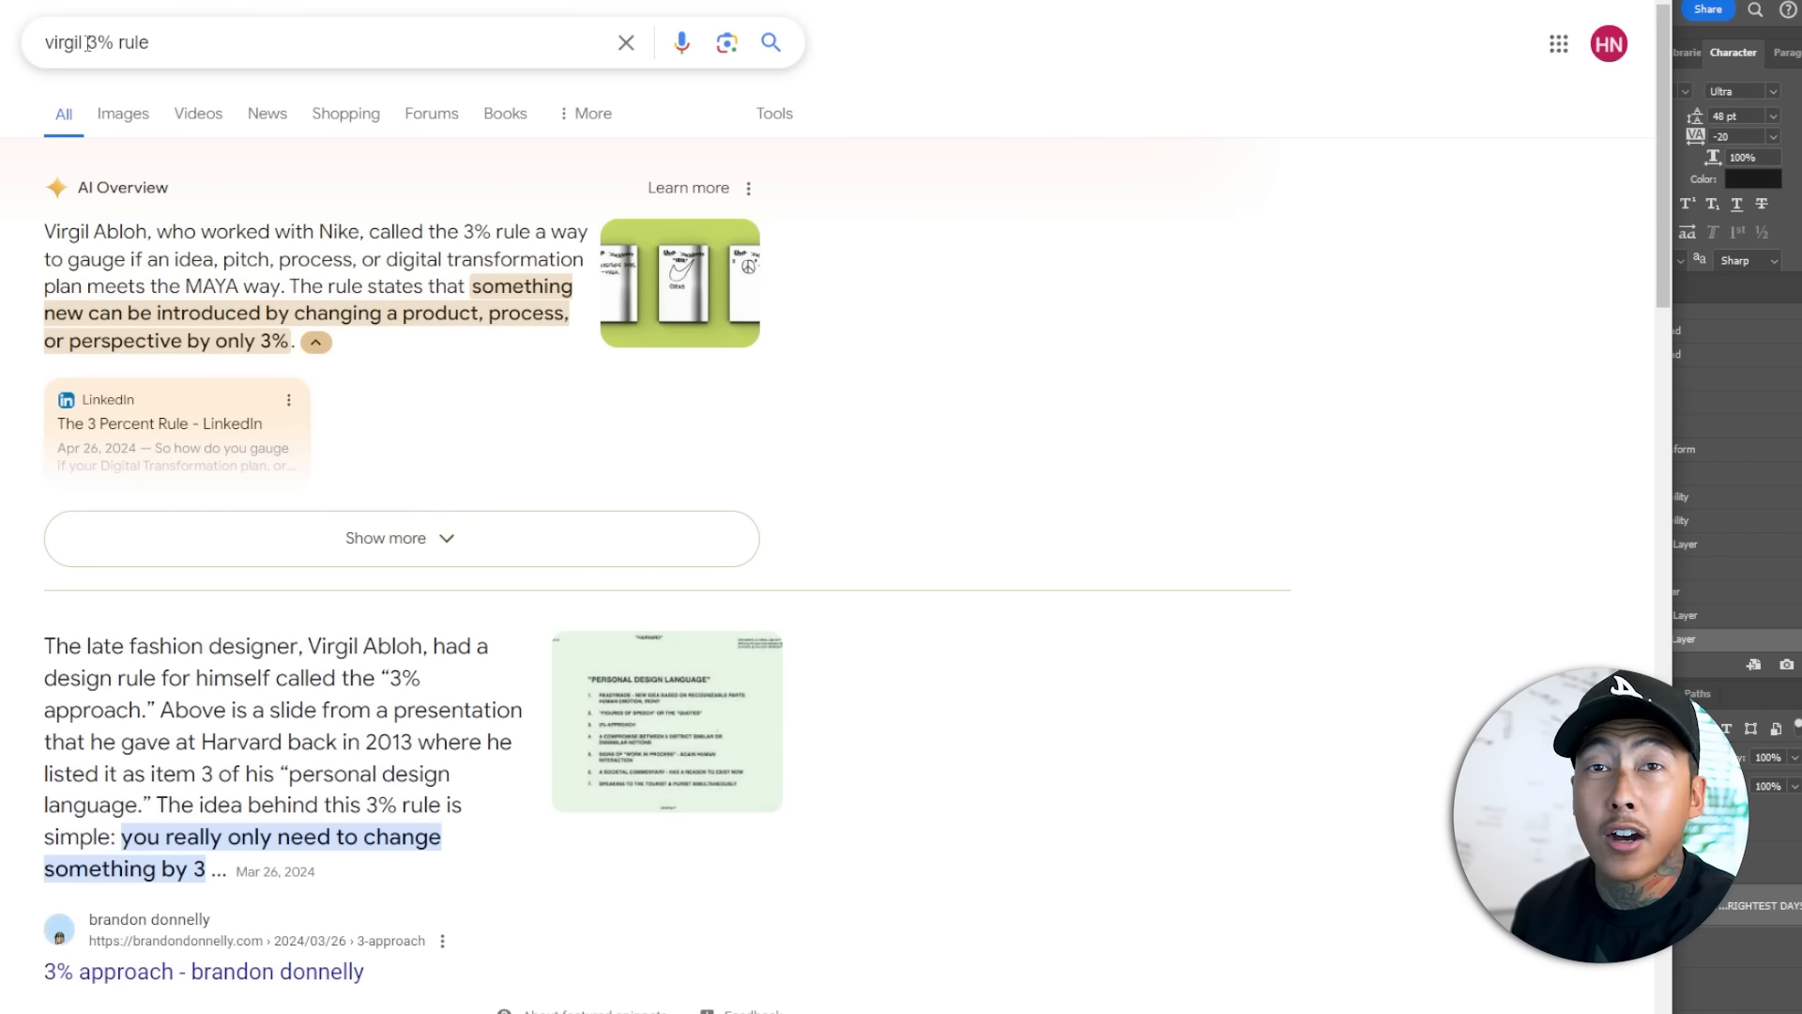
# - Switch to the browser and search Google for "virgil off white logo"
pyautogui.moveTo(87, 42); pyautogui.dragTo(265, 60)
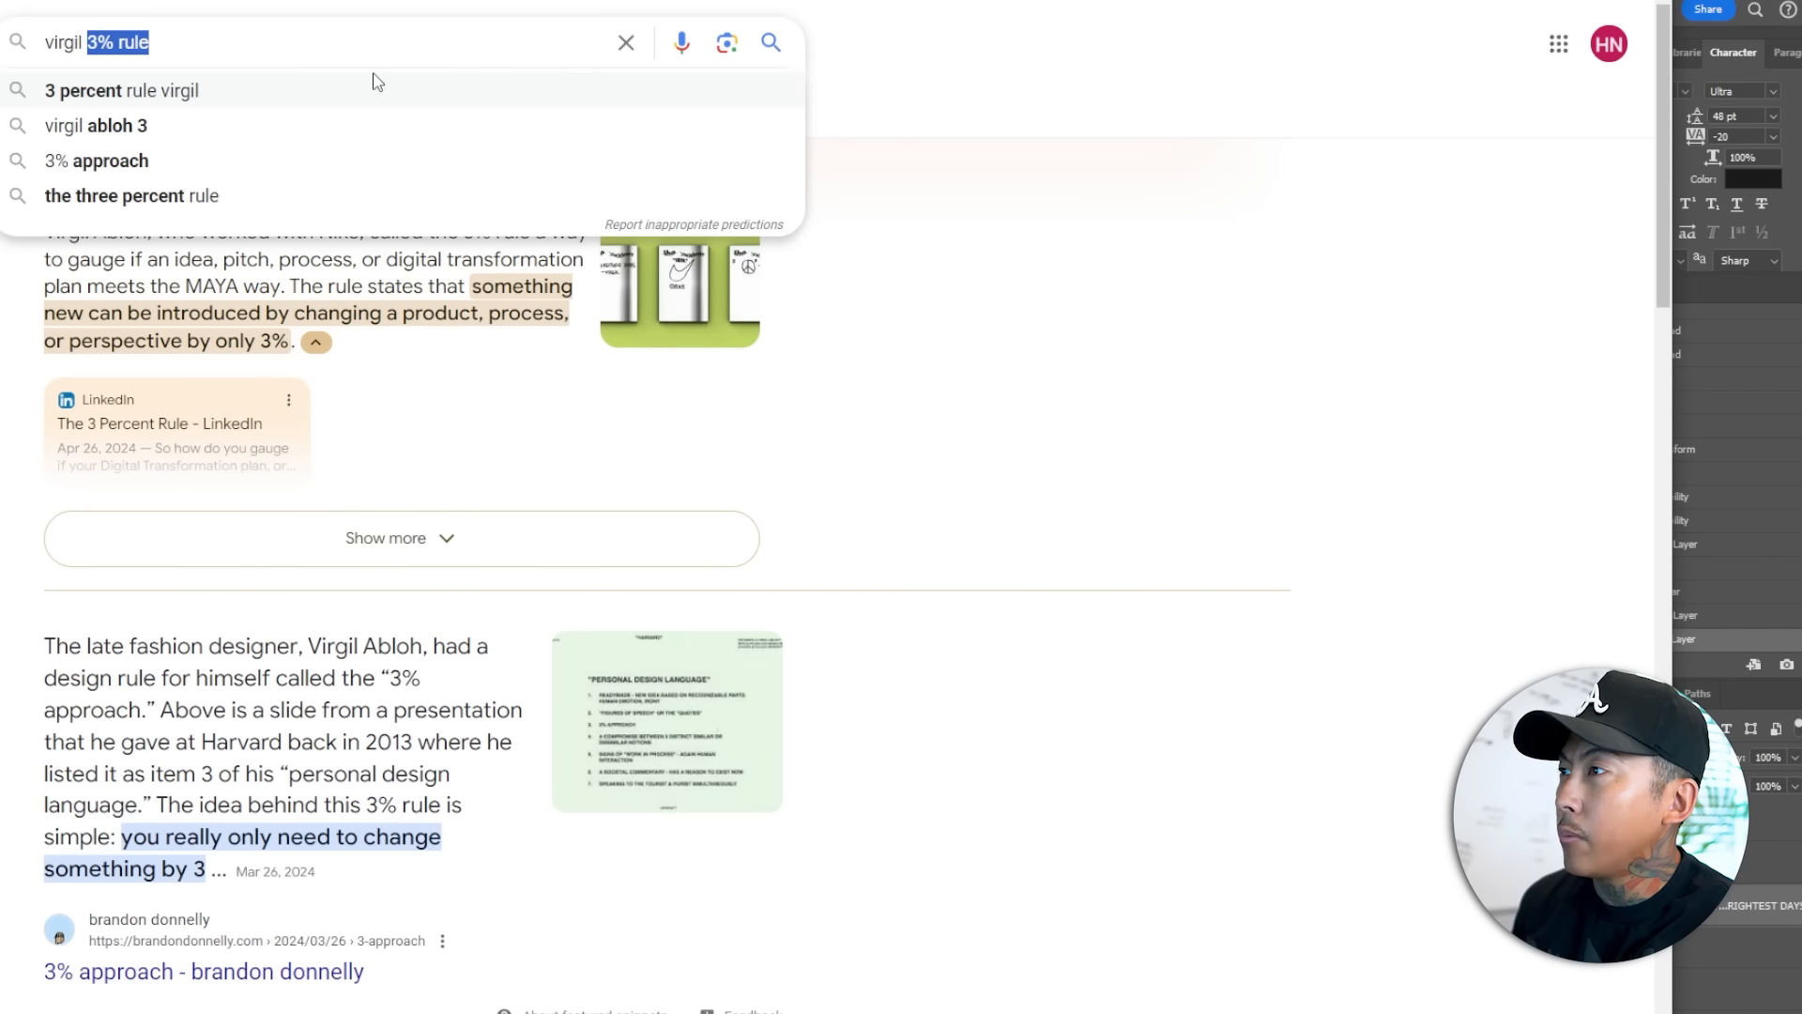
pyautogui.write('off wh')
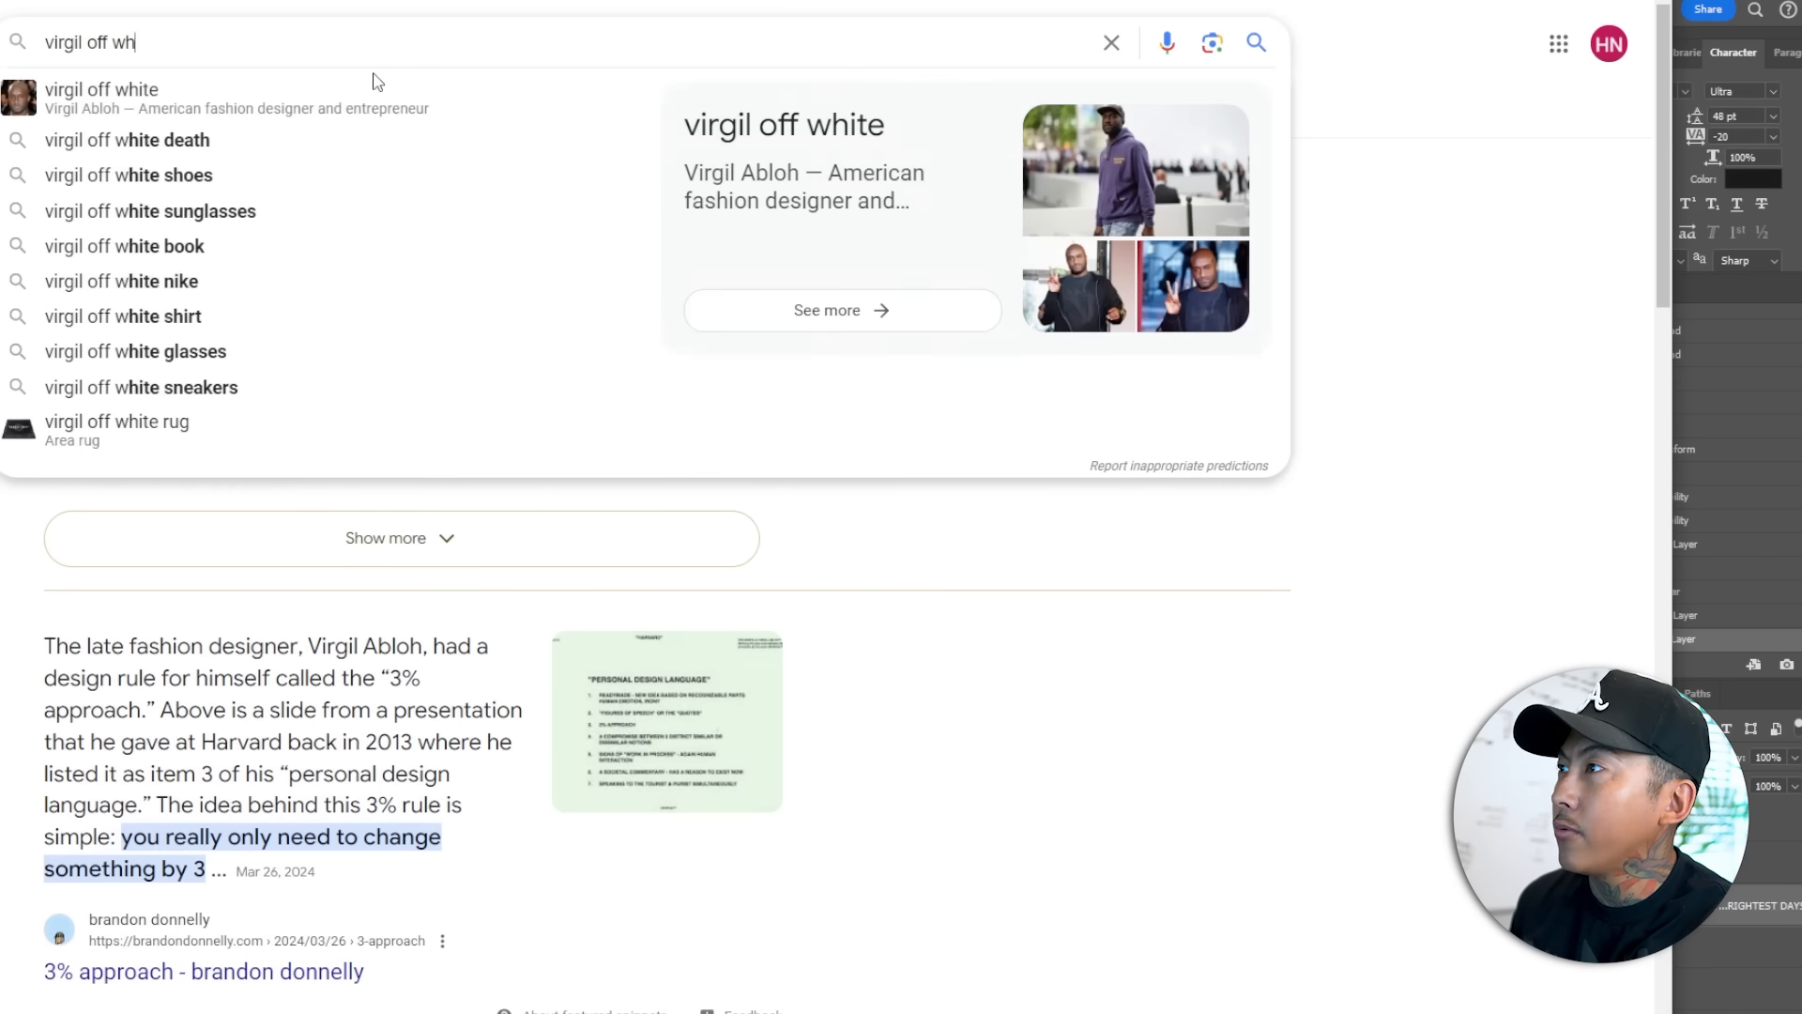
pyautogui.write('ite logo')
pyautogui.press('Return')
# - Show the image results for "virgil steal" and preview the kunekune yokai comparison of yellow outfits
pyautogui.click(127, 124)
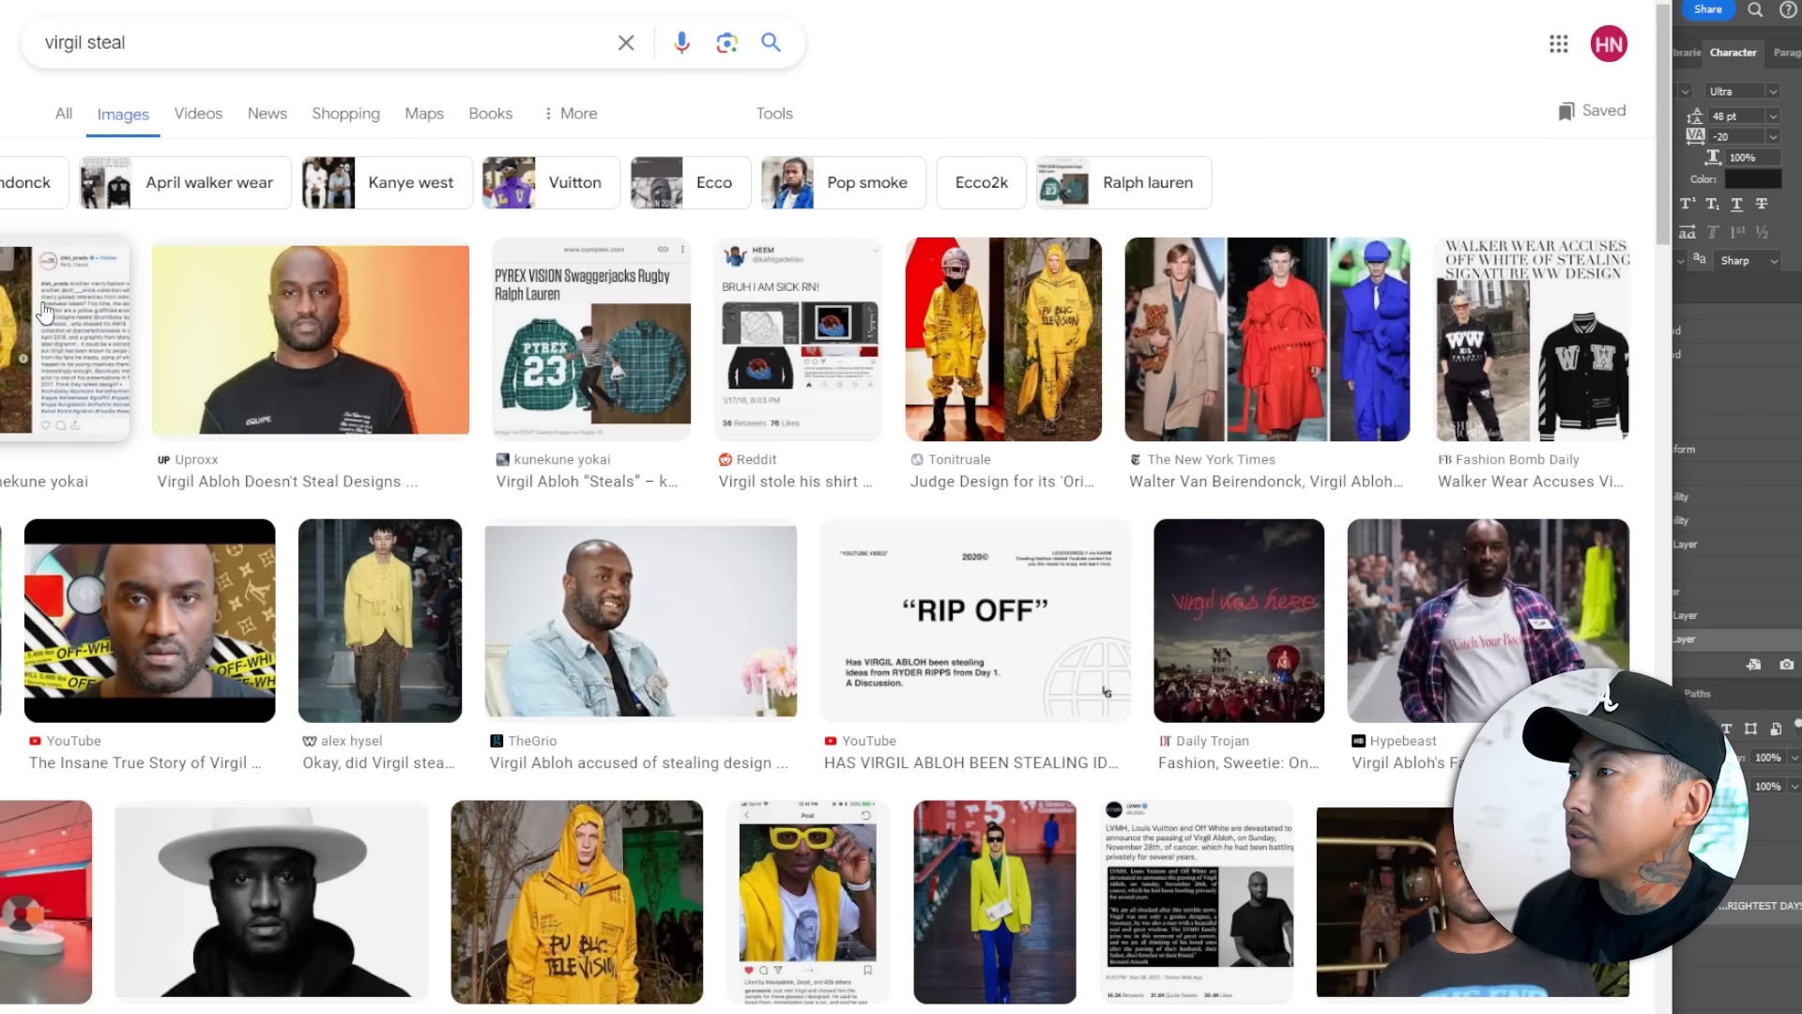
pyautogui.click(43, 312)
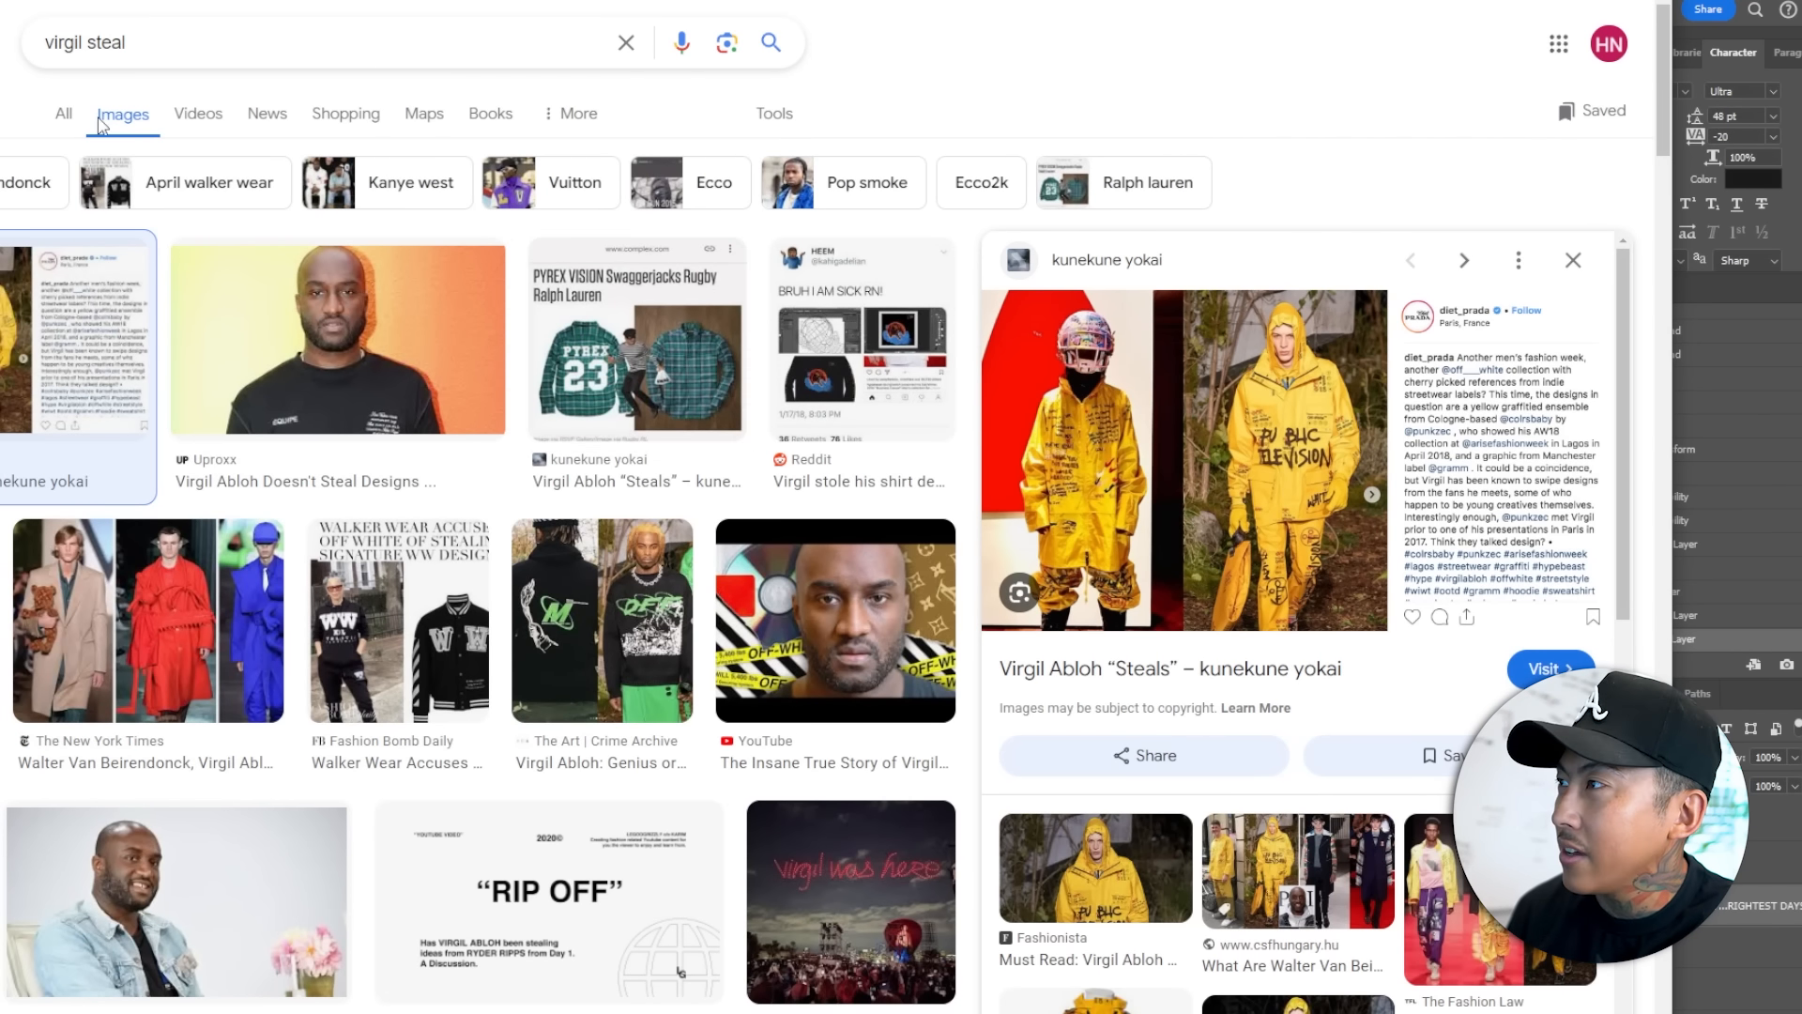
# - Show all web results for "virgil steal" and switch back to Photoshop
pyautogui.click(66, 114)
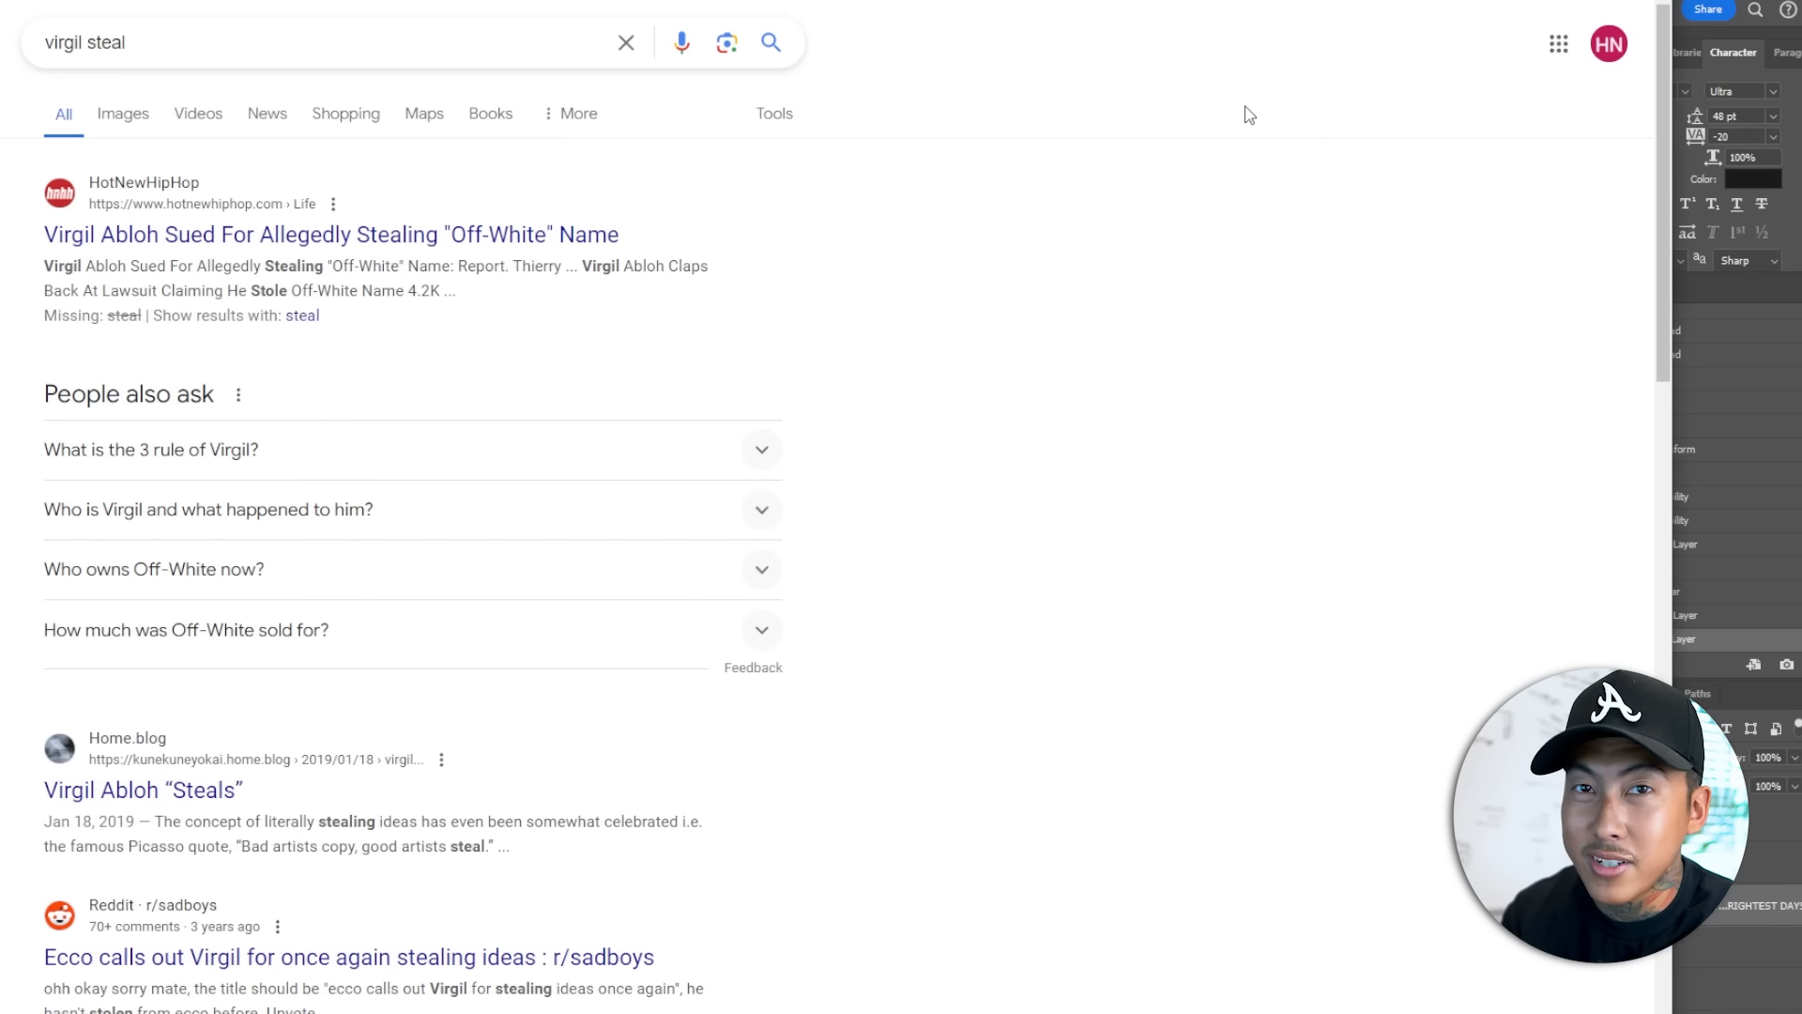
pyautogui.click(1794, 908)
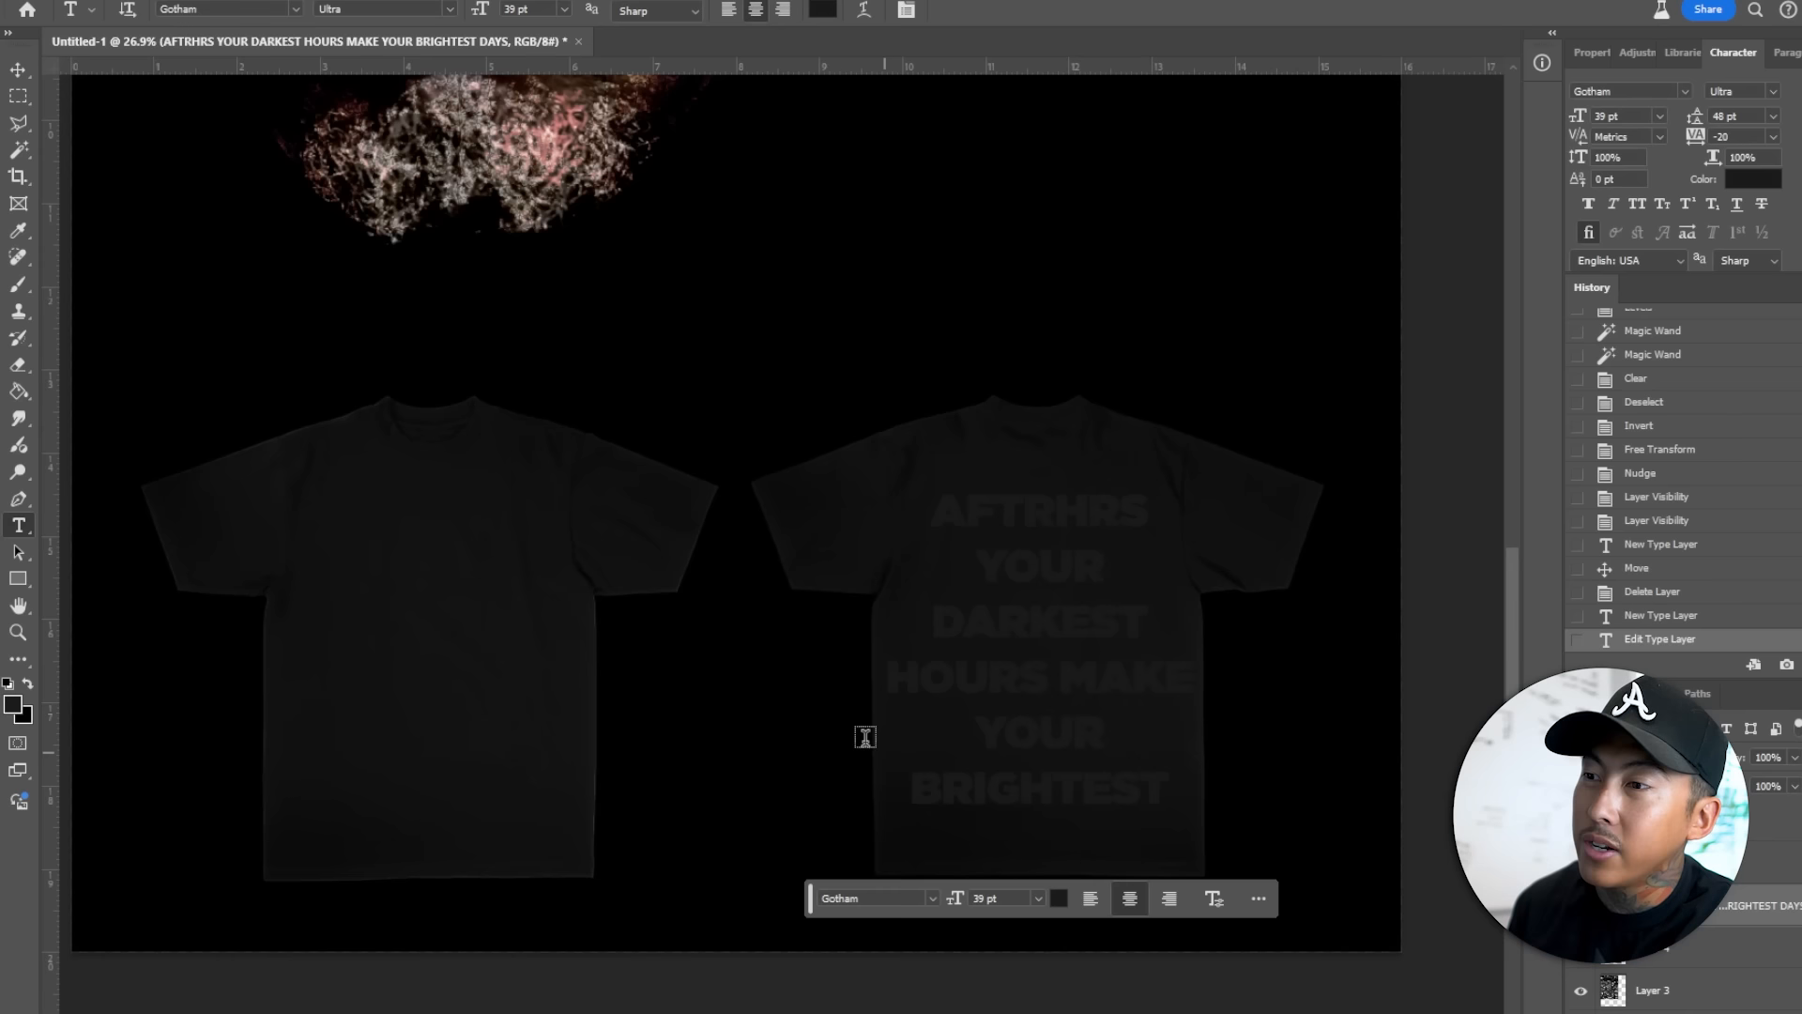
# - Cut the back shirt's text down to "AFTRHRS DAYS" and enlarge it to 90 pt with 85 pt leading
pyautogui.click(1051, 537)
pyautogui.hotkey('ctrl', 'a')
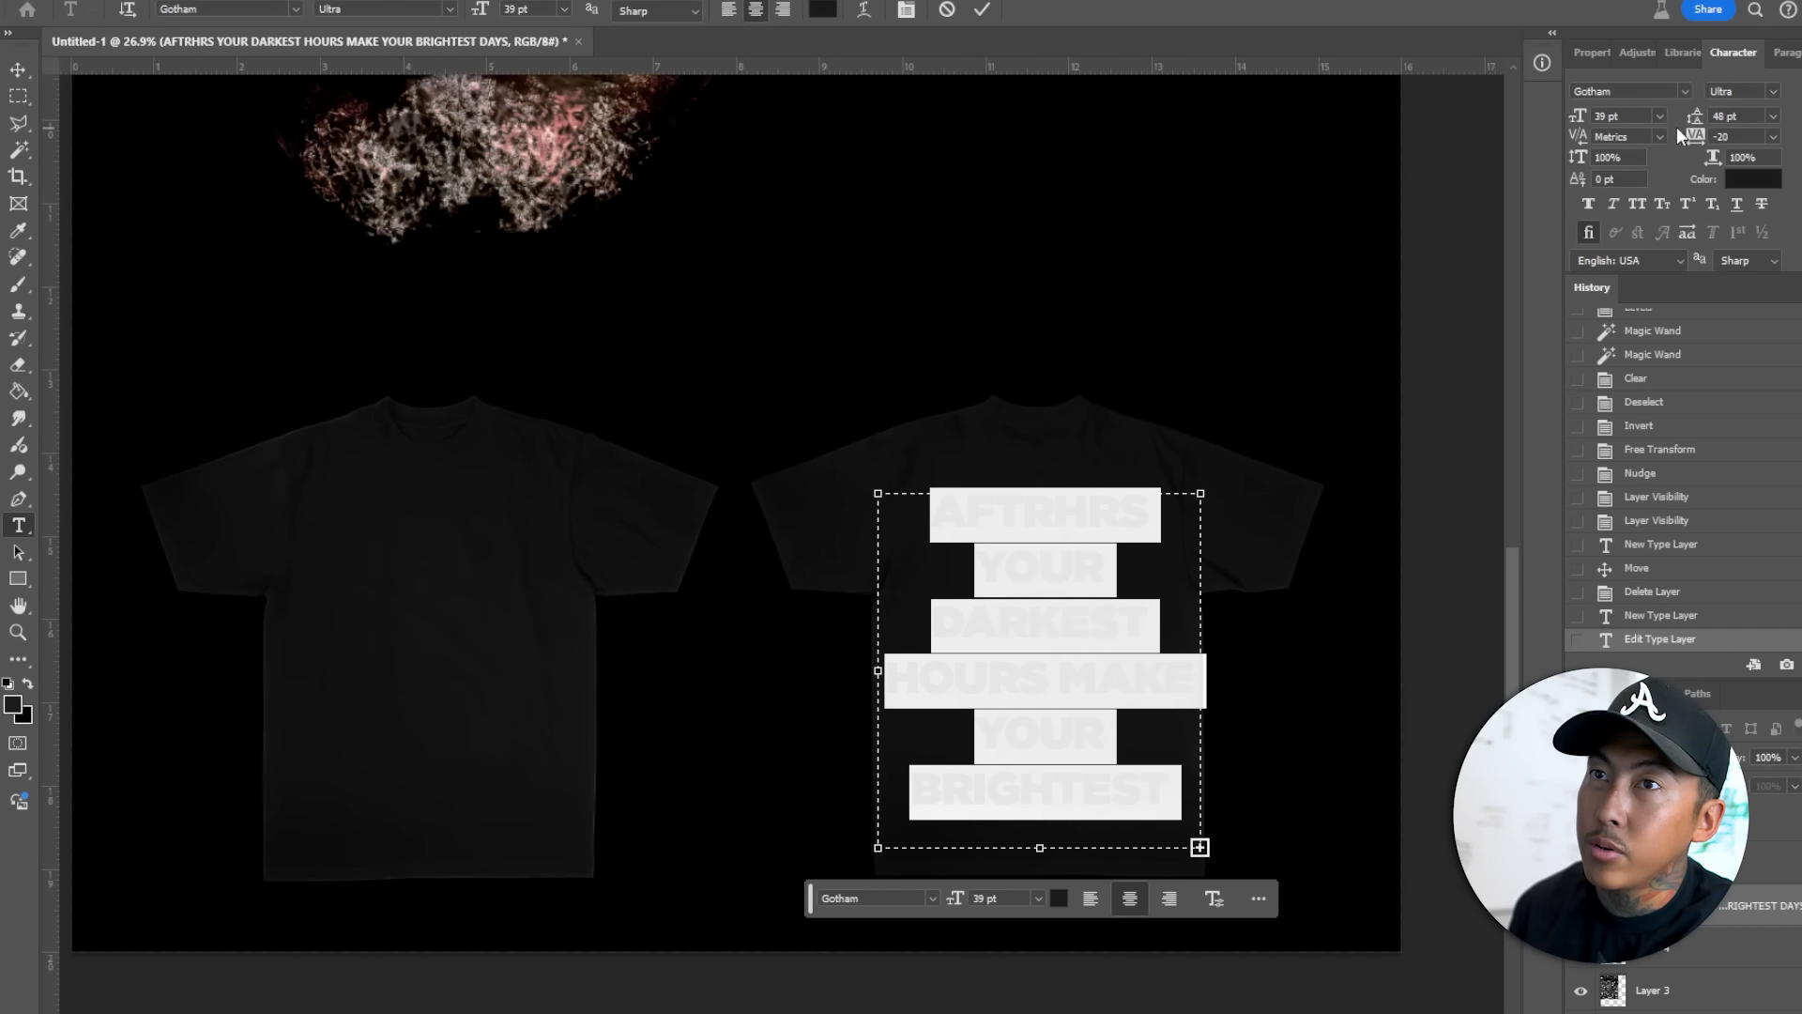
pyautogui.click(1022, 576)
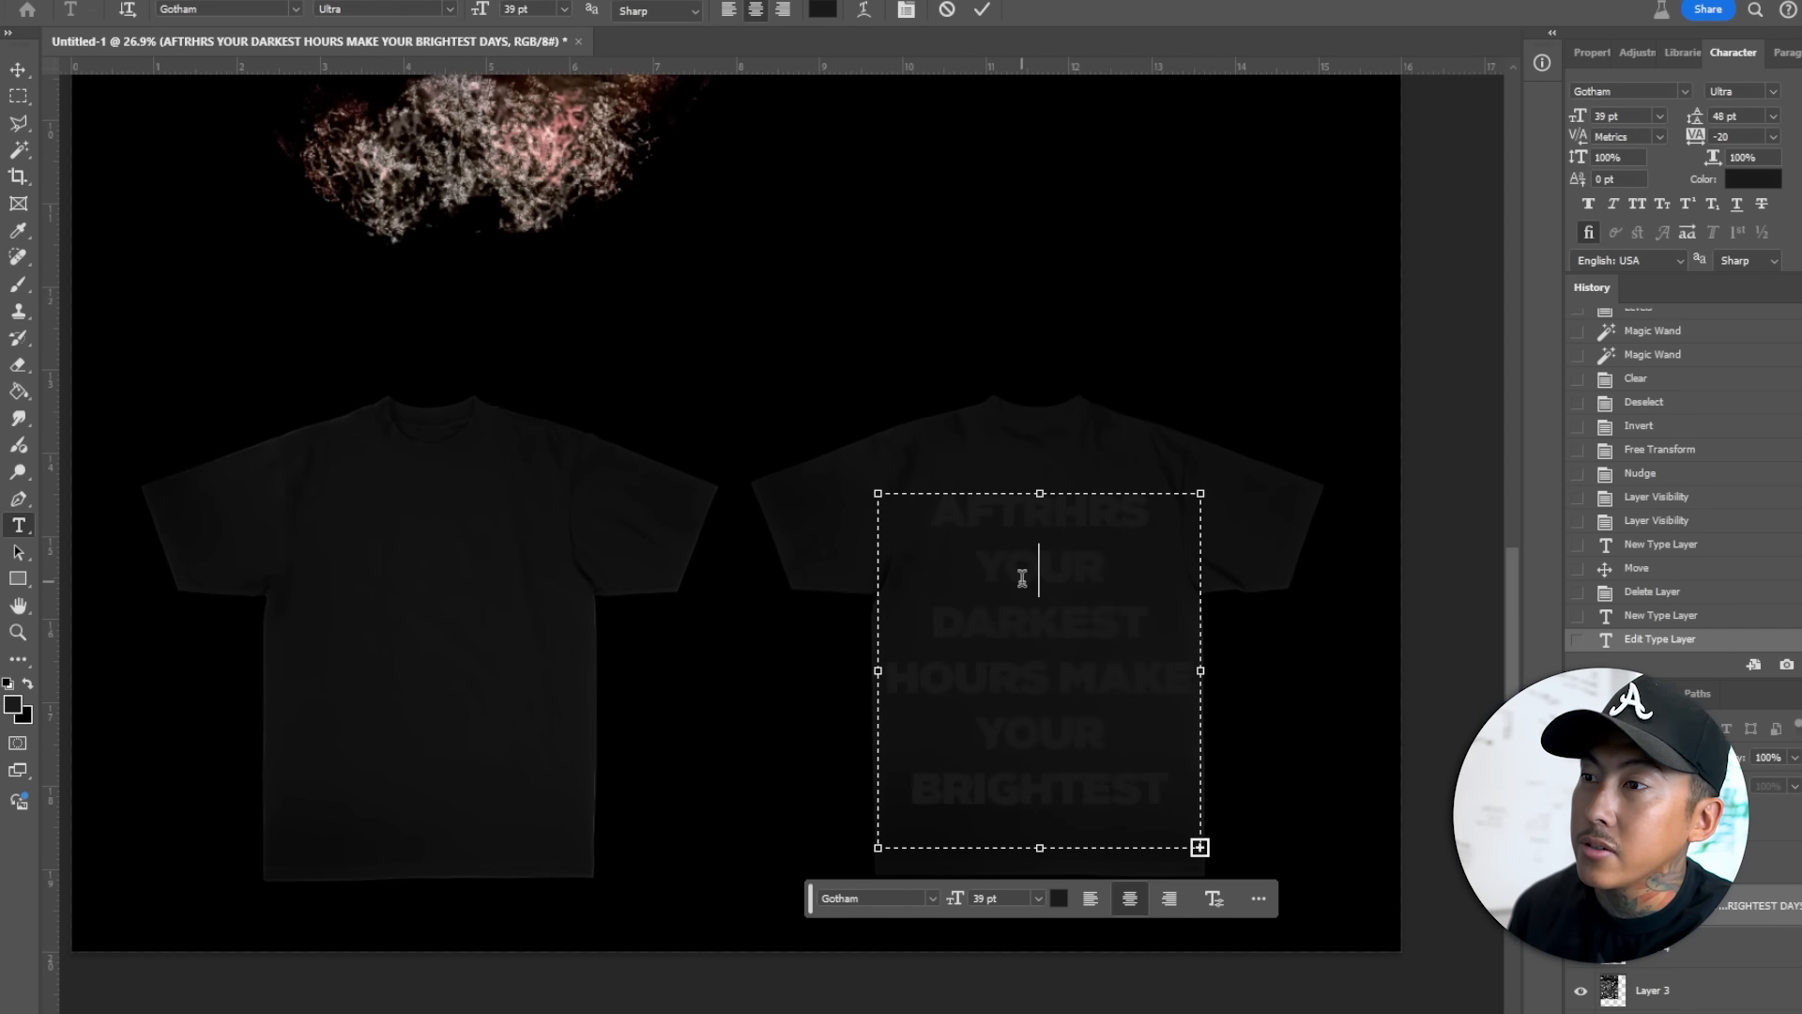
pyautogui.moveTo(976, 568); pyautogui.dragTo(1177, 813)
pyautogui.press('BackSpace')
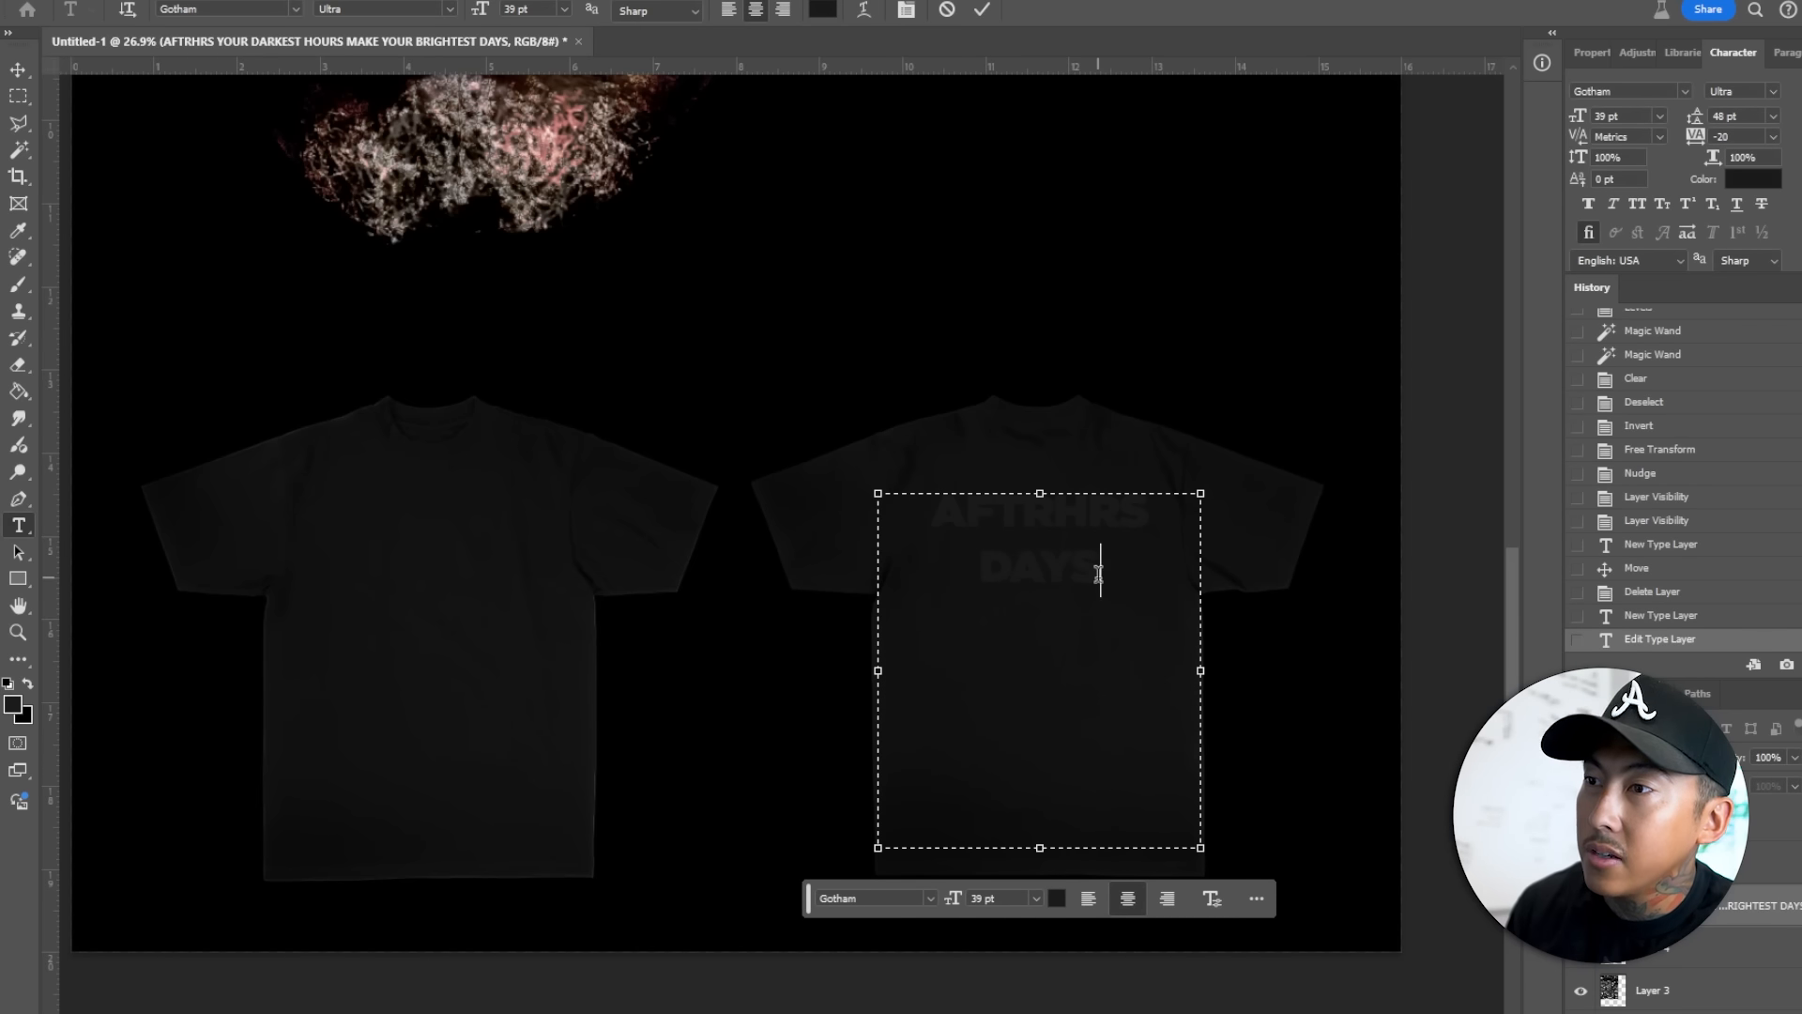
pyautogui.hotkey('ctrl', 'a')
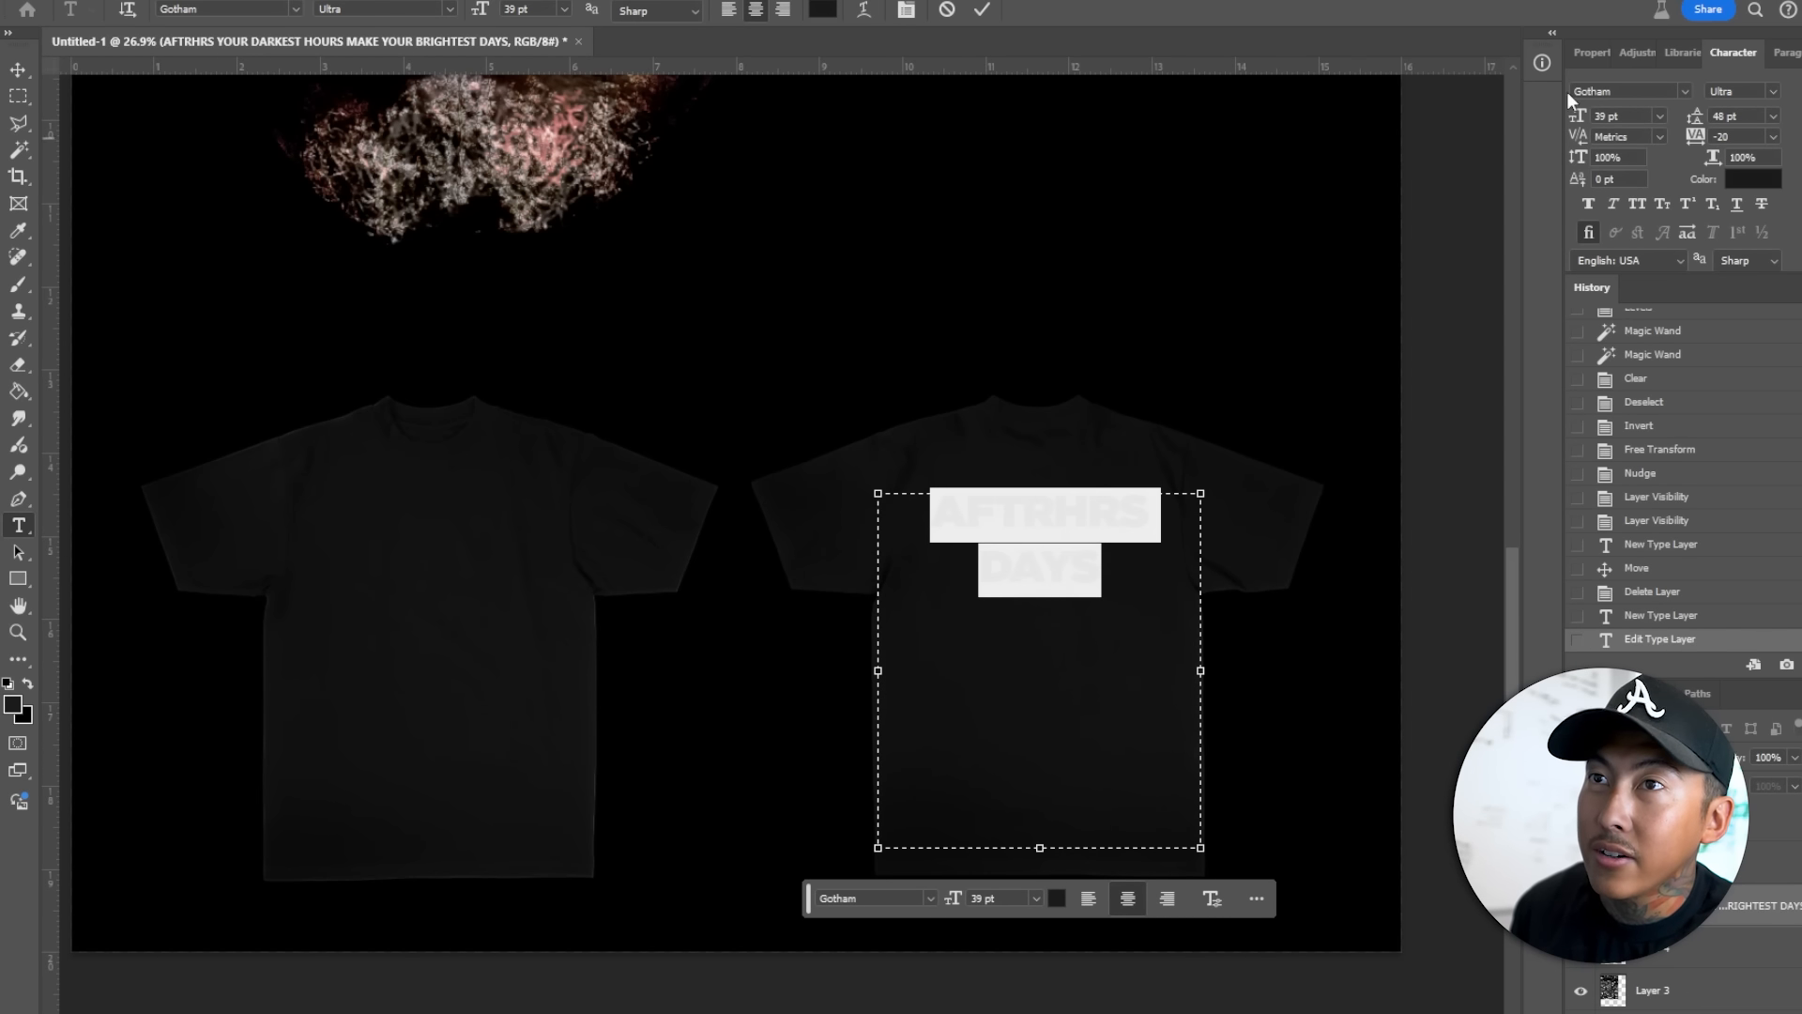
pyautogui.moveTo(1580, 117); pyautogui.dragTo(1761, 123)
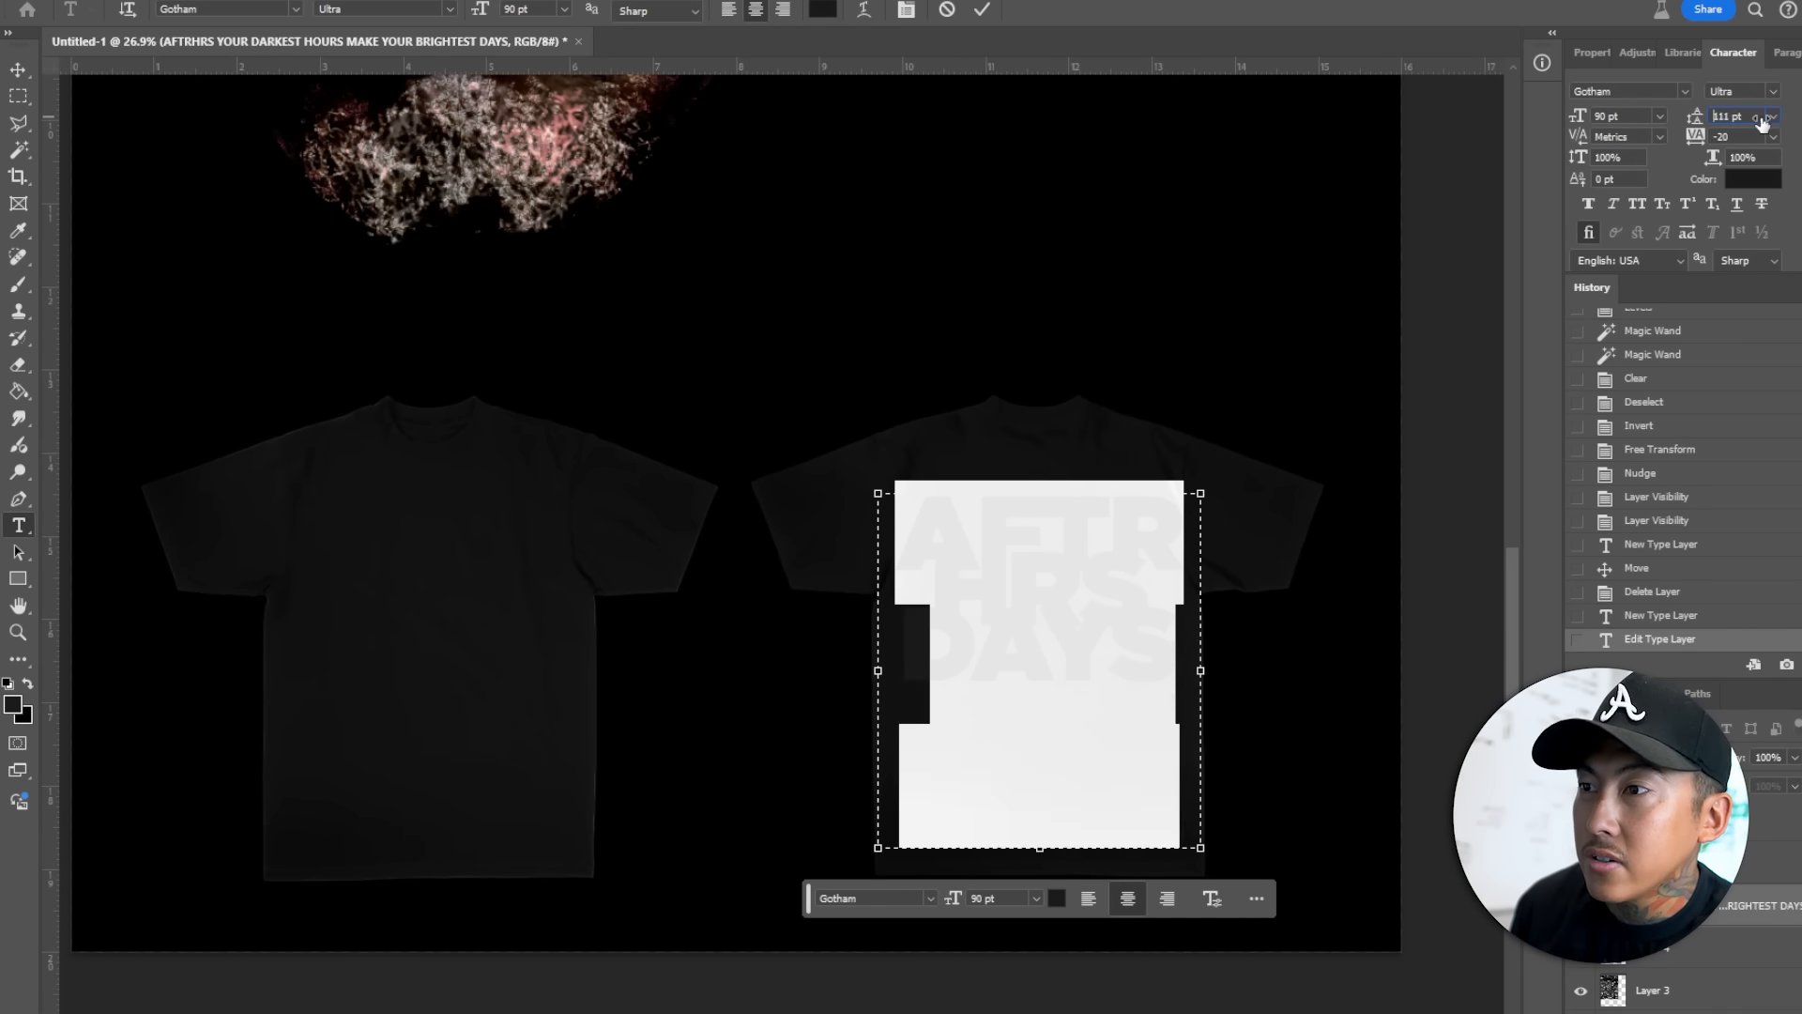
# - Insert a hyphen before "HRS" in the back shirt's text and move the text block slightly lower on the shirt
pyautogui.click(930, 624)
pyautogui.write('-')
pyautogui.hotkey('ctrl', 'Return')
pyautogui.press('v')
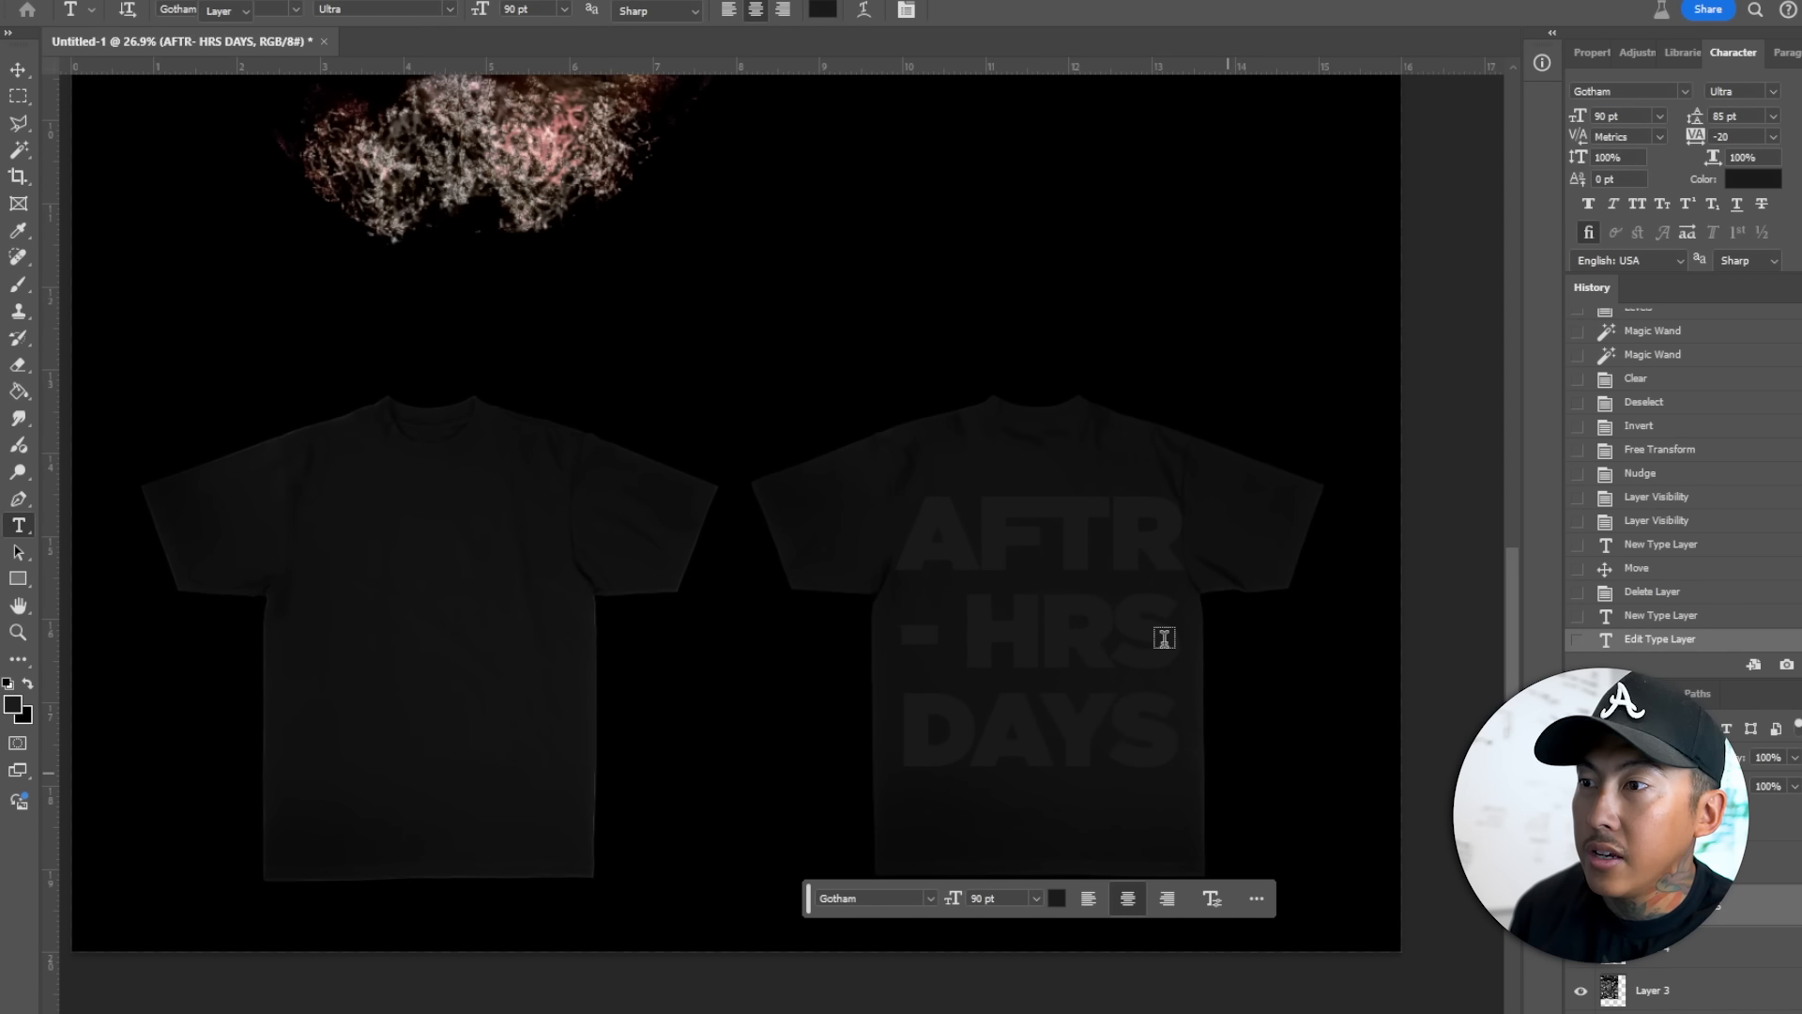
pyautogui.moveTo(1161, 630); pyautogui.dragTo(1149, 651)
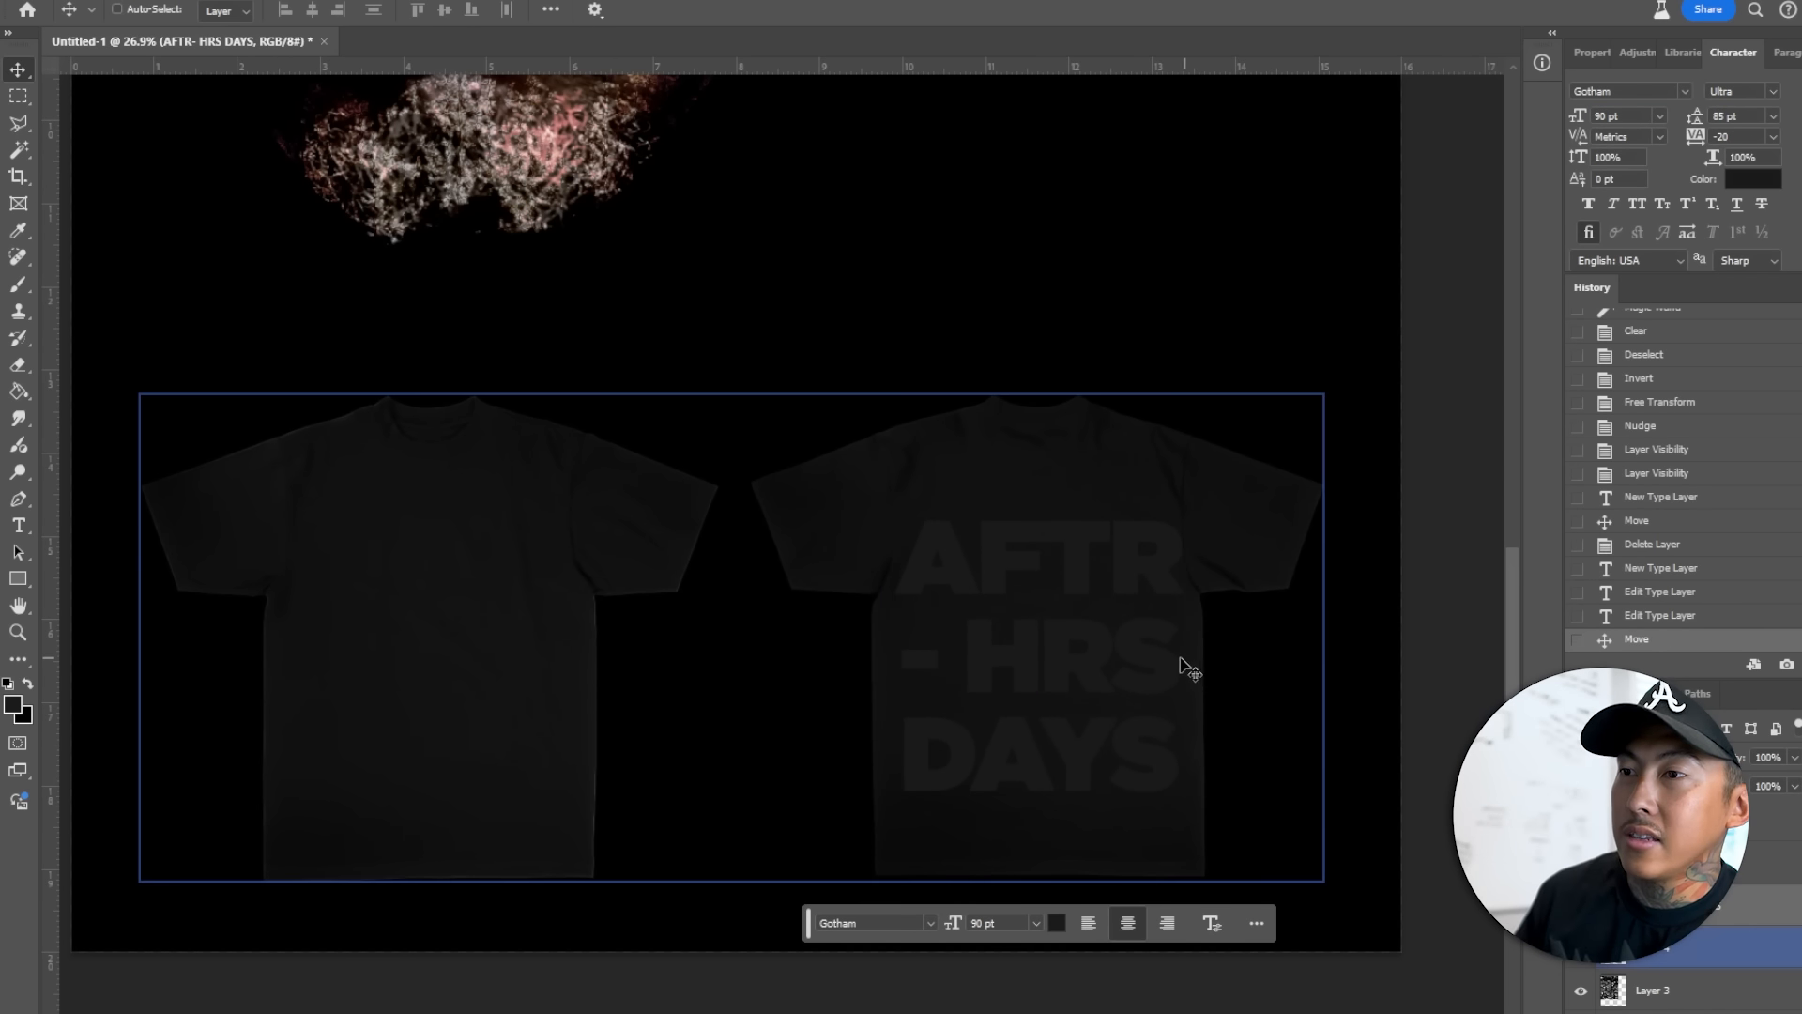